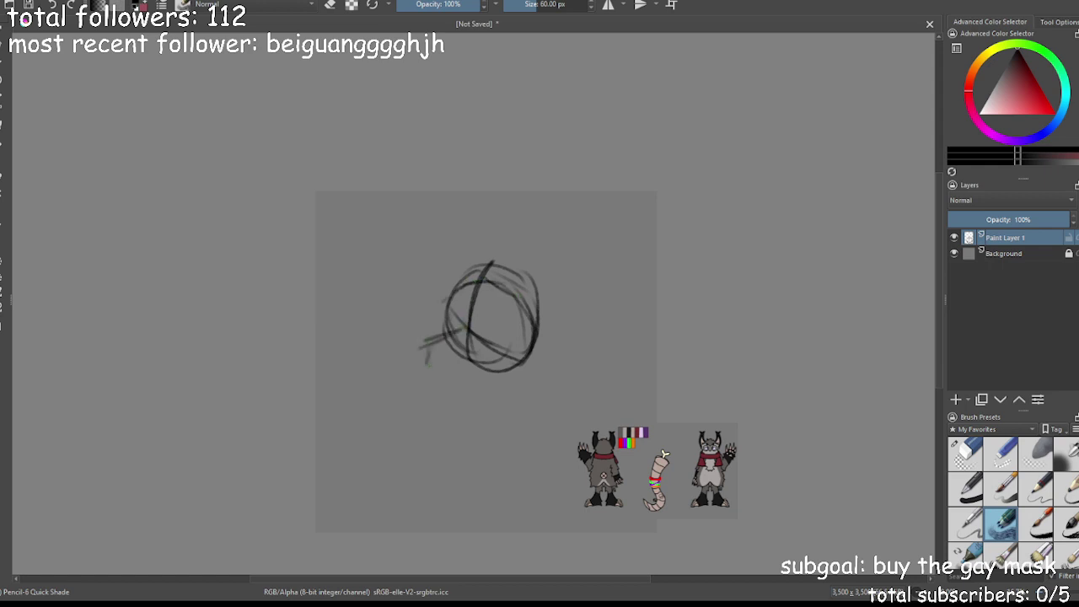
Undo the last snout strokes and redraw a pointed snout projecting left from the lower half of the head circle
key("ctrl+z")
key("ctrl+z")
key("ctrl+z")
key("ctrl+z")
mouse_move(506, 370)
left_mouse_down()
mouse_move(423, 350)
mouse_move(458, 320)
mouse_move(425, 353)
mouse_move(506, 373)
left_mouse_up()
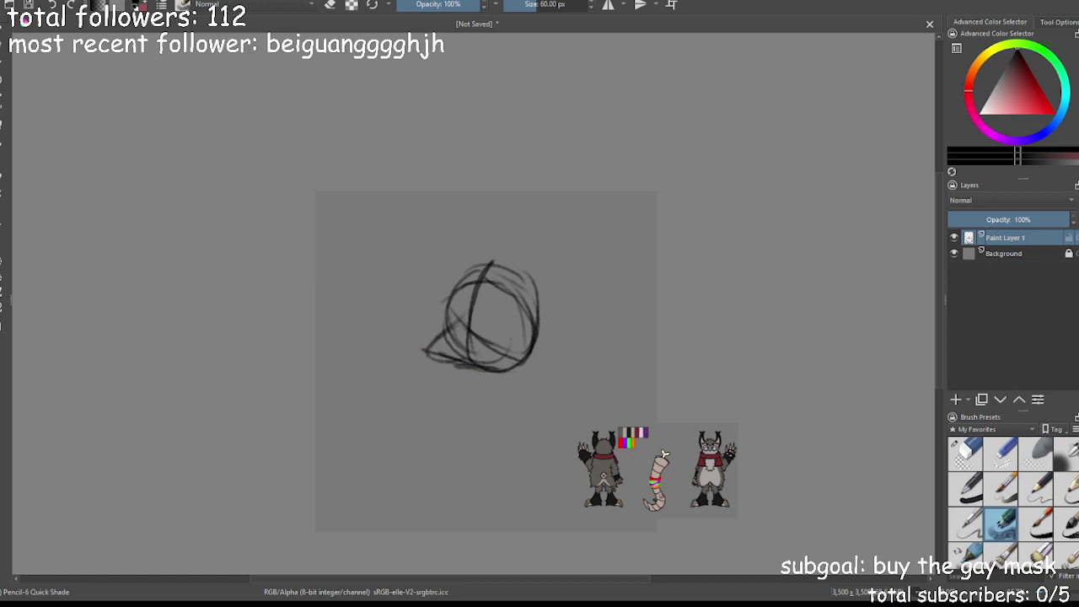
Darken the snout's upper edge and extend the jaw line from the head circle to the snout tip
scroll(470, 314, "up", 2)
mouse_move(468, 319)
left_mouse_down()
mouse_move(416, 366)
mouse_move(431, 334)
mouse_move(400, 376)
left_mouse_up()
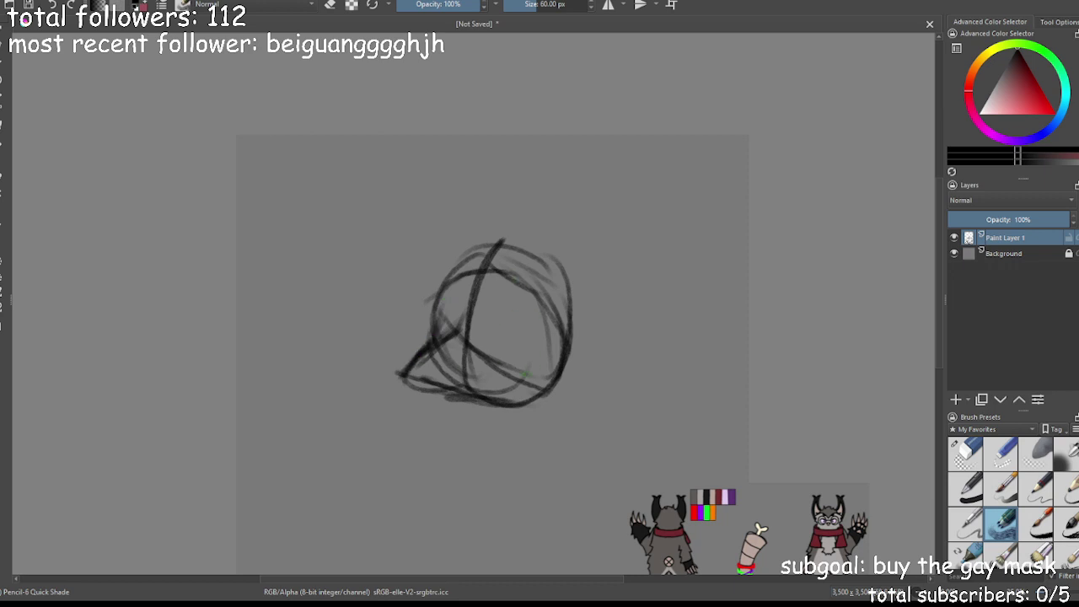
mouse_move(562, 344)
left_mouse_down()
mouse_move(540, 372)
mouse_move(487, 393)
mouse_move(412, 393)
left_mouse_up()
mouse_move(427, 355)
left_mouse_down()
mouse_move(405, 378)
mouse_move(418, 387)
left_mouse_up()
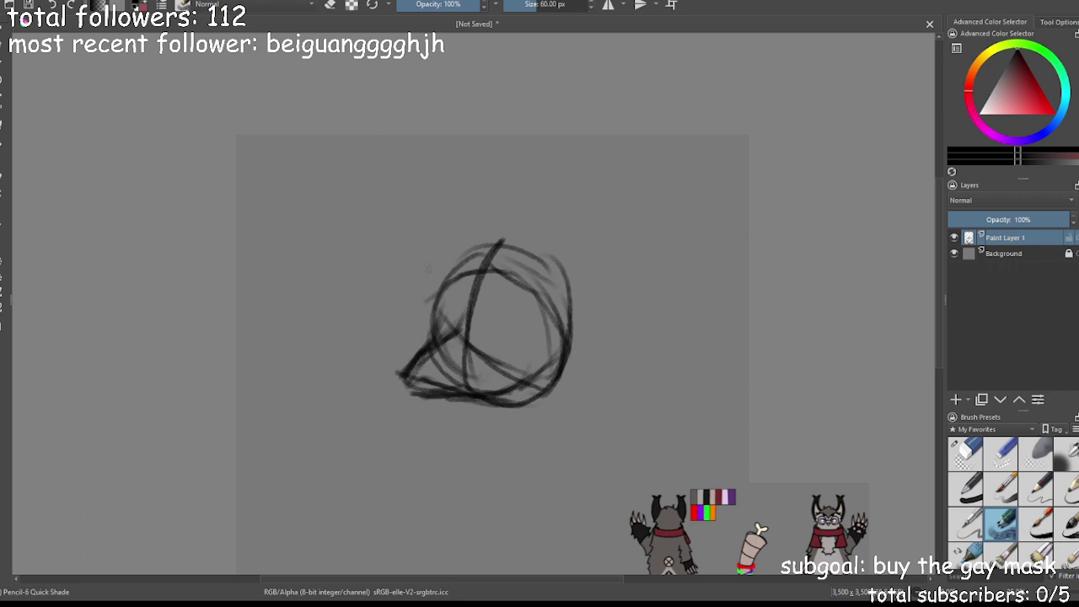
Sketch jagged cheek fur on both sides of the head and rough in the two eyes
mouse_move(568, 338)
left_mouse_down()
mouse_move(574, 382)
mouse_move(556, 387)
mouse_move(547, 410)
mouse_move(530, 405)
mouse_move(533, 425)
mouse_move(489, 403)
left_mouse_up()
mouse_move(439, 309)
left_mouse_down()
mouse_move(415, 335)
mouse_move(422, 367)
left_mouse_up()
mouse_move(490, 335)
left_mouse_down()
mouse_move(510, 354)
mouse_move(488, 337)
mouse_move(495, 368)
mouse_move(492, 342)
left_mouse_up()
mouse_move(429, 322)
left_mouse_down()
mouse_move(451, 325)
mouse_move(445, 346)
mouse_move(452, 326)
mouse_move(423, 353)
left_mouse_up()
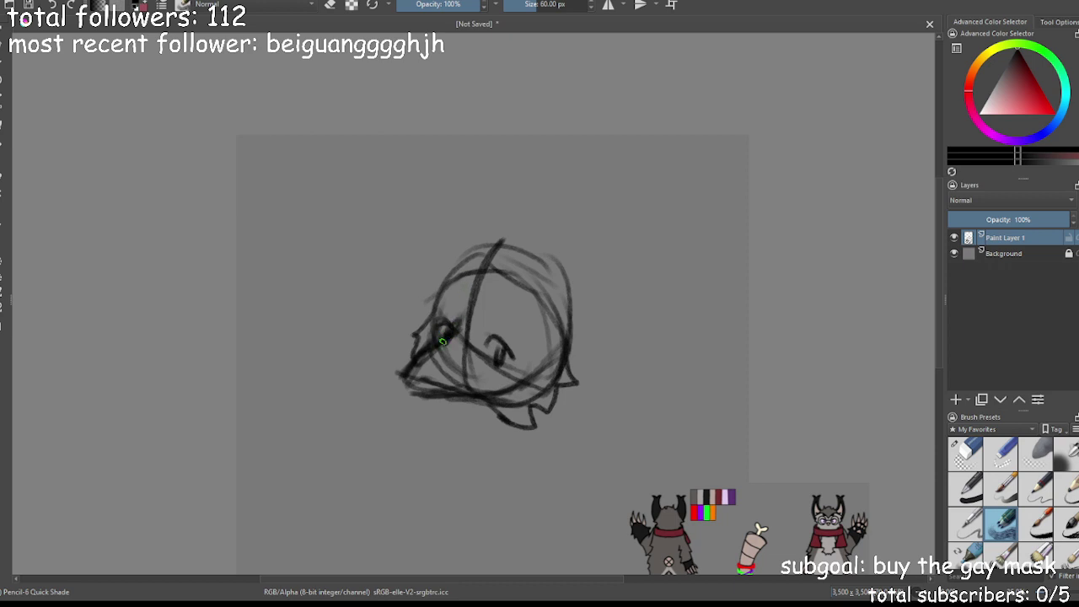
Draw a small brow spot above the right eye, undo the left eye's strokes and shade beneath the right eye
mouse_move(445, 335)
left_mouse_down()
mouse_move(469, 310)
mouse_move(497, 322)
left_mouse_up()
key("ctrl+z")
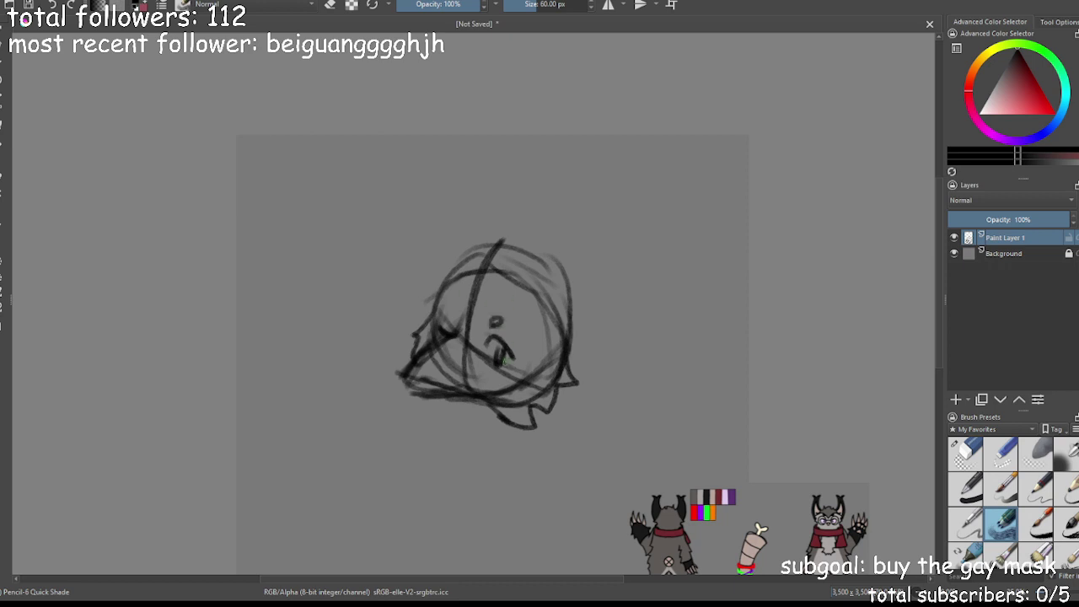
left_click_drag(495, 362, 506, 366)
left_click(1060, 22)
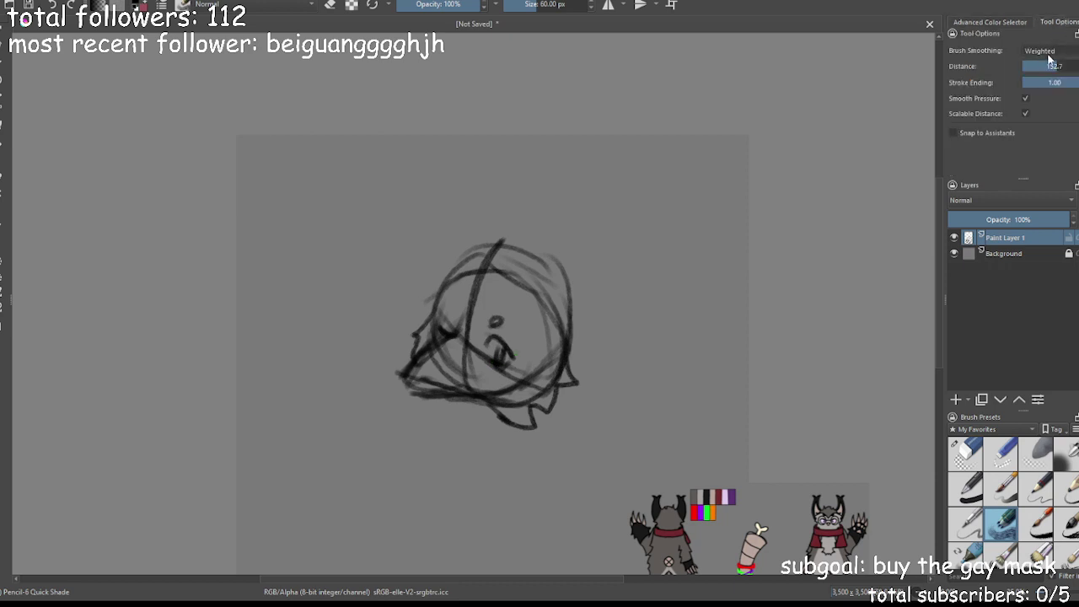
left_click(989, 23)
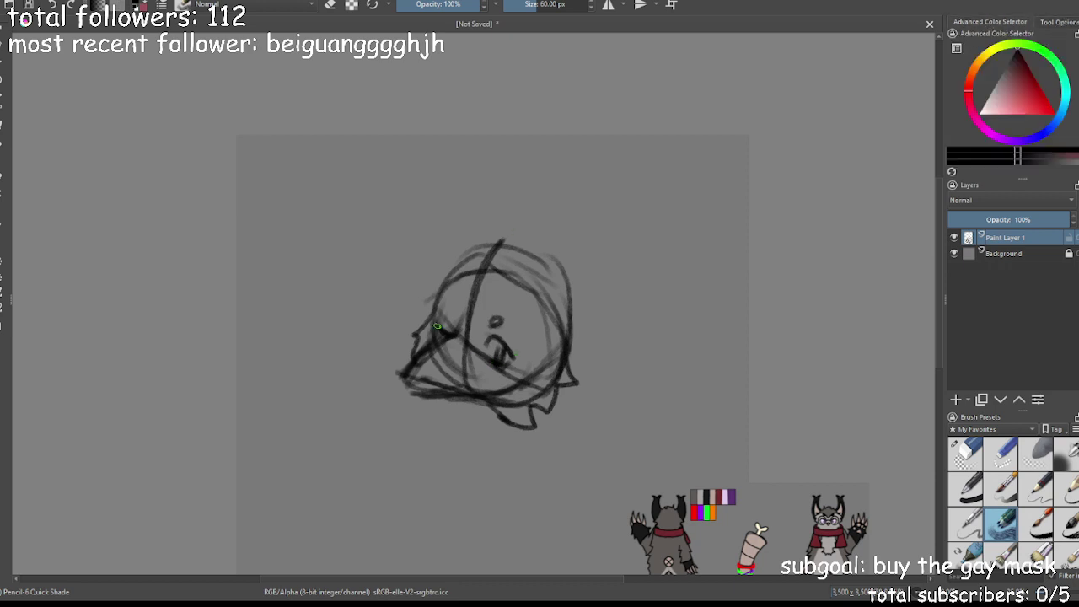
Sketch the left eye spot, the curved brow line across the face and two tall pointed ears
mouse_move(450, 319)
left_mouse_down()
mouse_move(480, 289)
mouse_move(474, 272)
mouse_move(471, 320)
mouse_move(496, 300)
mouse_move(468, 318)
mouse_move(524, 307)
mouse_move(556, 381)
left_mouse_up()
mouse_move(469, 304)
left_mouse_down()
mouse_move(444, 290)
mouse_move(429, 325)
left_mouse_up()
mouse_move(533, 289)
left_mouse_down()
mouse_move(559, 275)
mouse_move(582, 238)
mouse_move(592, 303)
mouse_move(559, 355)
mouse_move(573, 253)
mouse_move(600, 290)
mouse_move(584, 309)
left_mouse_up()
mouse_move(463, 266)
left_mouse_down()
mouse_move(441, 228)
mouse_move(430, 234)
mouse_move(431, 283)
left_mouse_up()
mouse_move(432, 223)
left_mouse_down()
mouse_move(435, 285)
mouse_move(449, 208)
mouse_move(462, 257)
mouse_move(481, 274)
mouse_move(456, 242)
mouse_move(432, 300)
left_mouse_up()
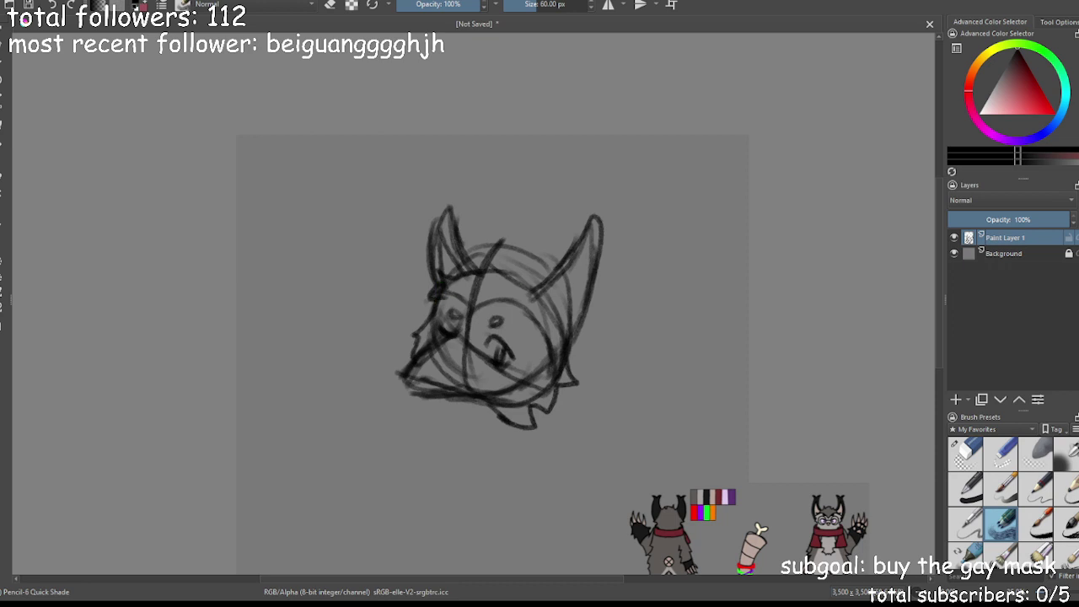
Draw a curved hat brim across the forehead and jagged fur tufts beneath the right ear
mouse_move(544, 295)
left_mouse_down()
mouse_move(574, 296)
mouse_move(571, 343)
left_mouse_up()
mouse_move(448, 286)
left_mouse_down()
mouse_move(580, 376)
mouse_move(595, 370)
mouse_move(583, 377)
mouse_move(584, 356)
mouse_move(488, 289)
mouse_move(440, 277)
mouse_move(431, 293)
mouse_move(484, 307)
mouse_move(476, 302)
mouse_move(580, 368)
left_mouse_up()
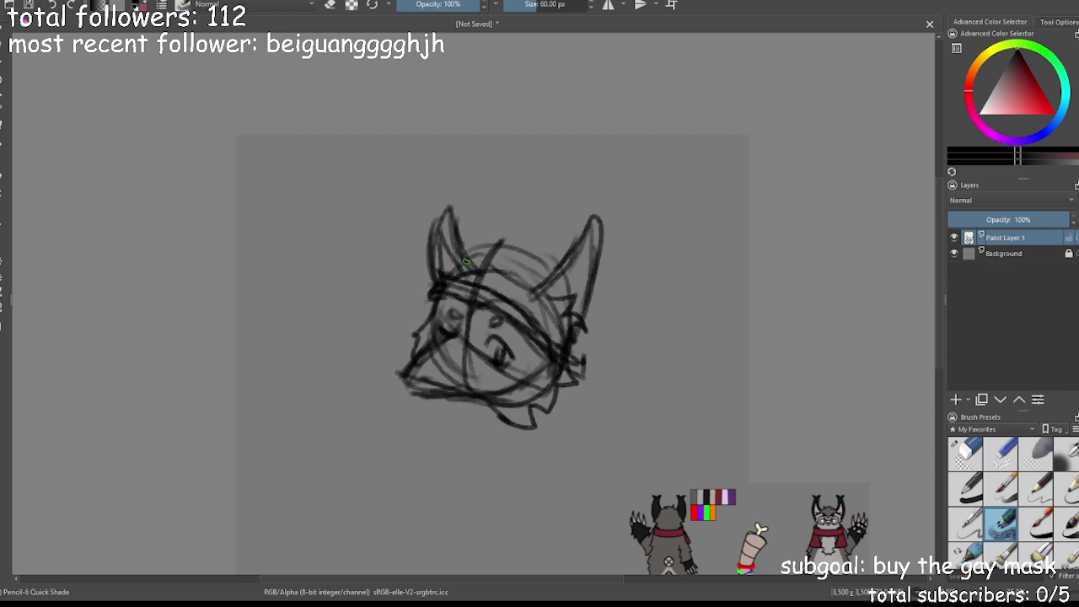
Undo the first crown line and sketch a boxy hat crown with crossing panel lines between the ears
mouse_move(474, 257)
left_mouse_down()
mouse_move(469, 241)
mouse_move(537, 267)
left_mouse_up()
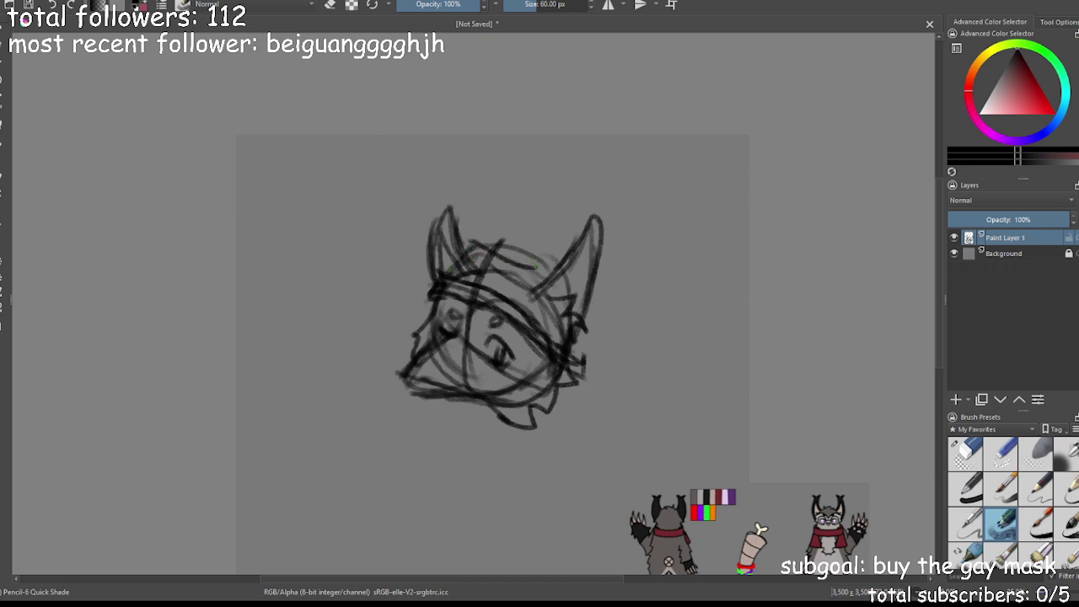
key("ctrl+z")
mouse_move(465, 250)
left_mouse_down()
mouse_move(490, 225)
mouse_move(552, 253)
mouse_move(550, 273)
mouse_move(551, 262)
left_mouse_up()
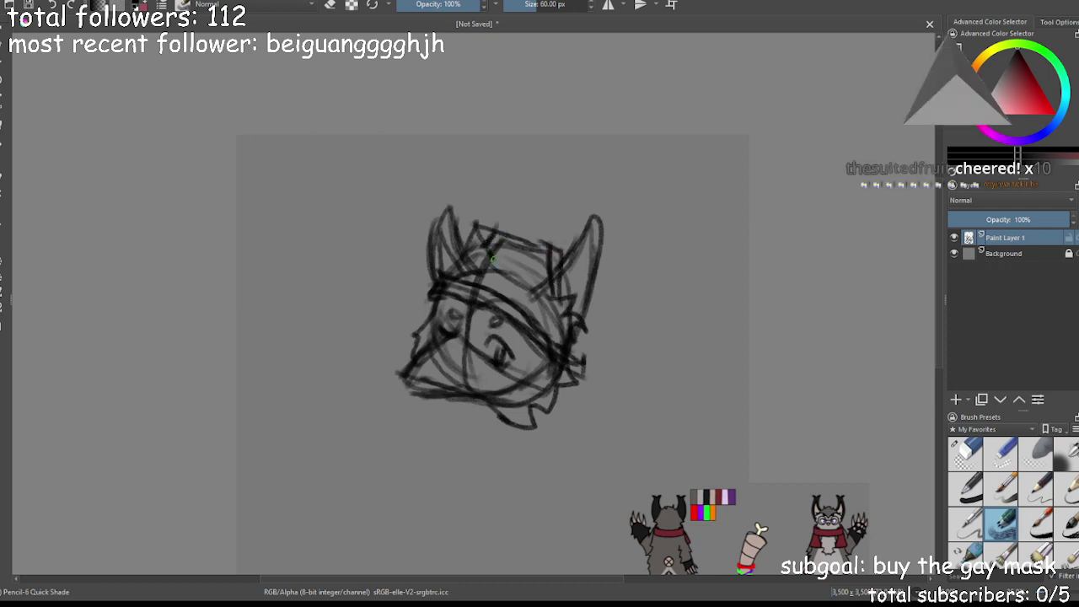
mouse_move(527, 243)
left_mouse_down()
mouse_move(516, 267)
mouse_move(490, 258)
mouse_move(536, 271)
mouse_move(540, 292)
left_mouse_up()
mouse_move(464, 260)
left_mouse_down()
mouse_move(502, 288)
mouse_move(480, 276)
mouse_move(549, 289)
left_mouse_up()
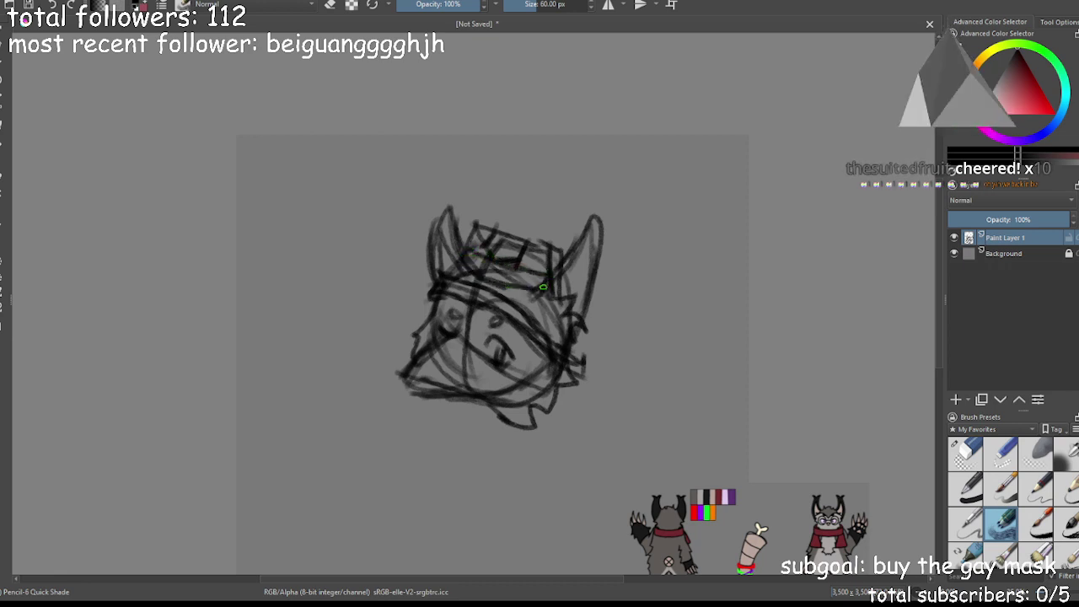
left_click_drag(492, 253, 482, 272)
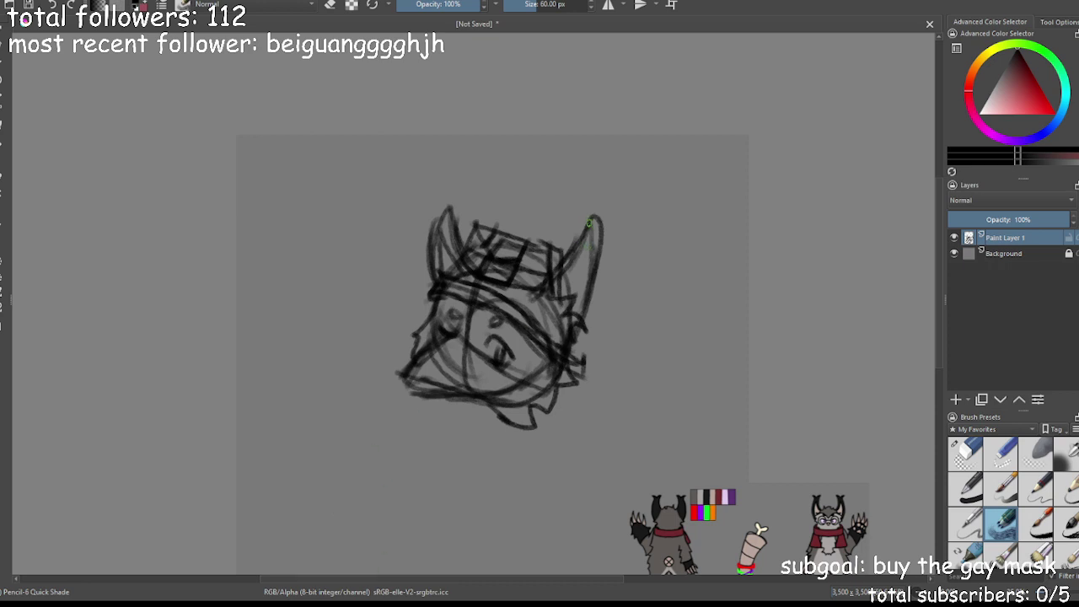
Add forked tufts to both ear tips and wrap the brim's ends around the sides of the head
mouse_move(558, 278)
left_mouse_down()
mouse_move(590, 246)
mouse_move(585, 303)
mouse_move(595, 203)
mouse_move(628, 203)
mouse_move(608, 245)
mouse_move(607, 223)
left_mouse_up()
mouse_move(452, 219)
left_mouse_down()
mouse_move(464, 176)
mouse_move(449, 199)
mouse_move(422, 201)
mouse_move(446, 214)
left_mouse_up()
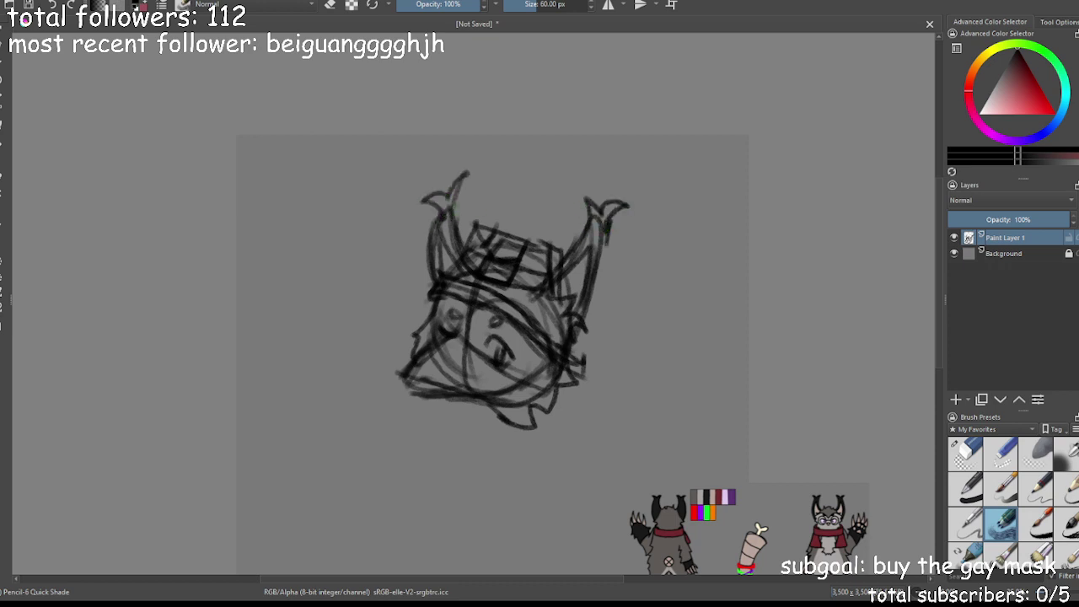
mouse_move(439, 291)
left_mouse_down()
mouse_move(422, 308)
mouse_move(428, 271)
mouse_move(500, 321)
left_mouse_up()
mouse_move(566, 348)
left_mouse_down()
mouse_move(560, 332)
mouse_move(581, 354)
left_mouse_up()
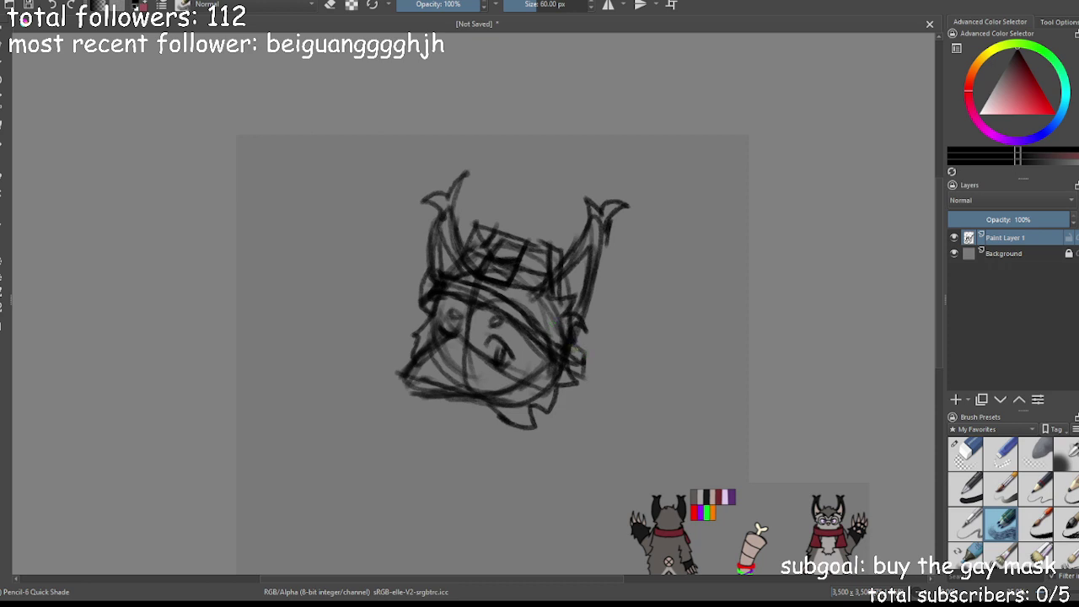
Darken the brim's right half and round off its ends at both sides of the head
mouse_move(518, 302)
left_mouse_down()
mouse_move(557, 338)
mouse_move(546, 337)
mouse_move(585, 348)
mouse_move(574, 374)
left_mouse_up()
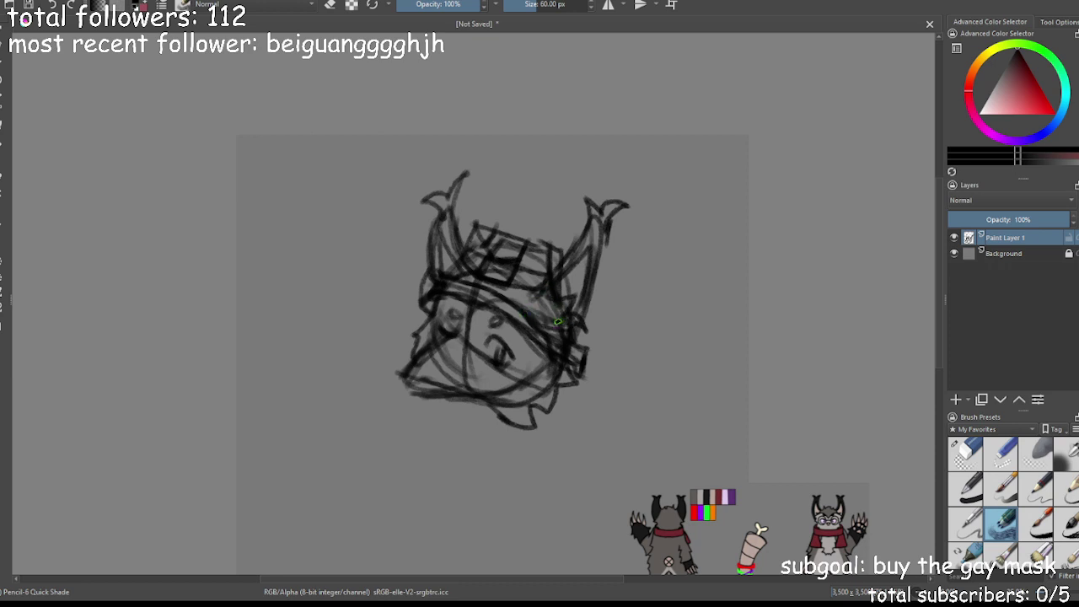
left_click_drag(586, 329, 576, 335)
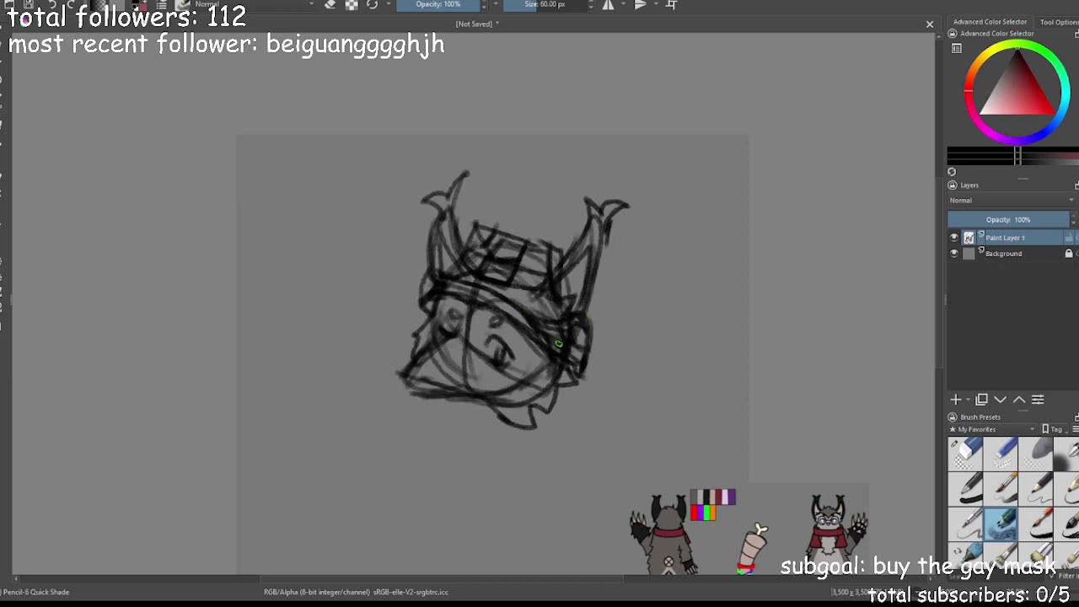
mouse_move(429, 280)
left_mouse_down()
mouse_move(419, 322)
mouse_move(433, 320)
left_mouse_up()
Draw the back neck line below the right cheek fur and sketch tooth marks near the snout tip
key("ctrl+minus")
key("ctrl+plus")
mouse_move(527, 381)
left_mouse_down()
mouse_move(569, 275)
mouse_move(581, 341)
left_mouse_up()
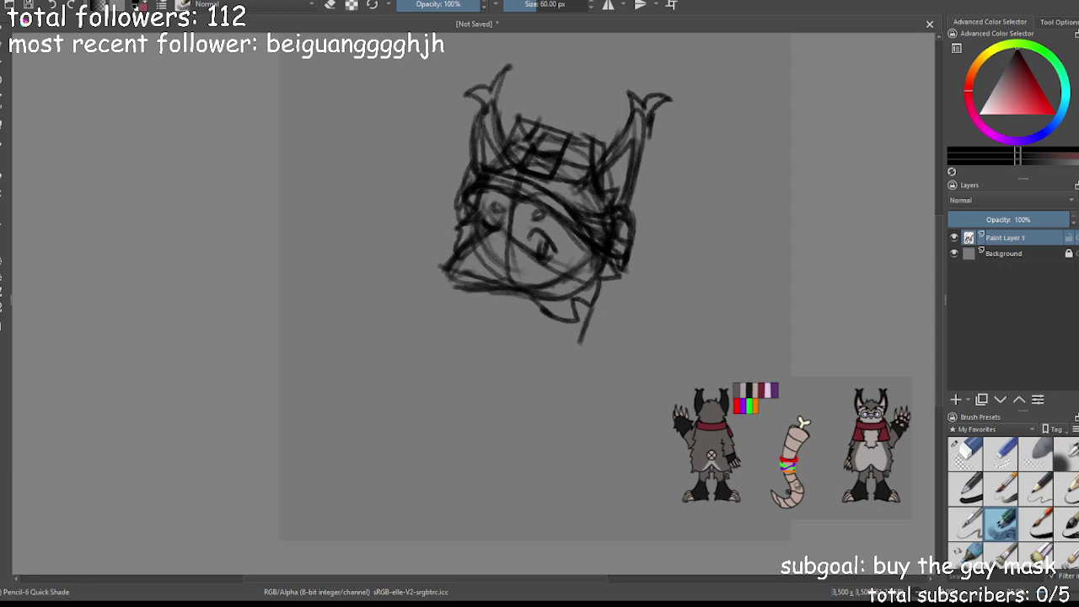
mouse_move(467, 253)
left_mouse_down()
mouse_move(453, 275)
mouse_move(481, 263)
mouse_move(493, 268)
mouse_move(490, 285)
mouse_move(477, 268)
mouse_move(487, 262)
left_mouse_up()
key("ctrl+z")
key("ctrl+z")
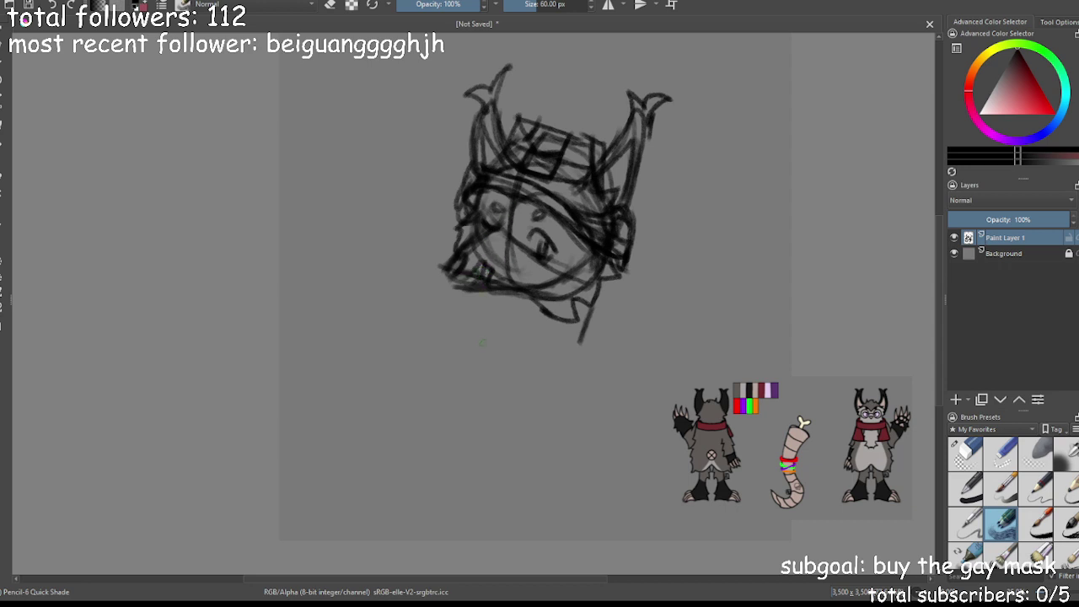
Undo the first neck attempt and sketch the neck, throat and sloping shoulder lines below the head
left_click_drag(496, 296, 498, 332)
key("ctrl+z")
key("ctrl+z")
mouse_move(523, 294)
left_mouse_down()
mouse_move(521, 334)
mouse_move(582, 331)
mouse_move(611, 393)
left_mouse_up()
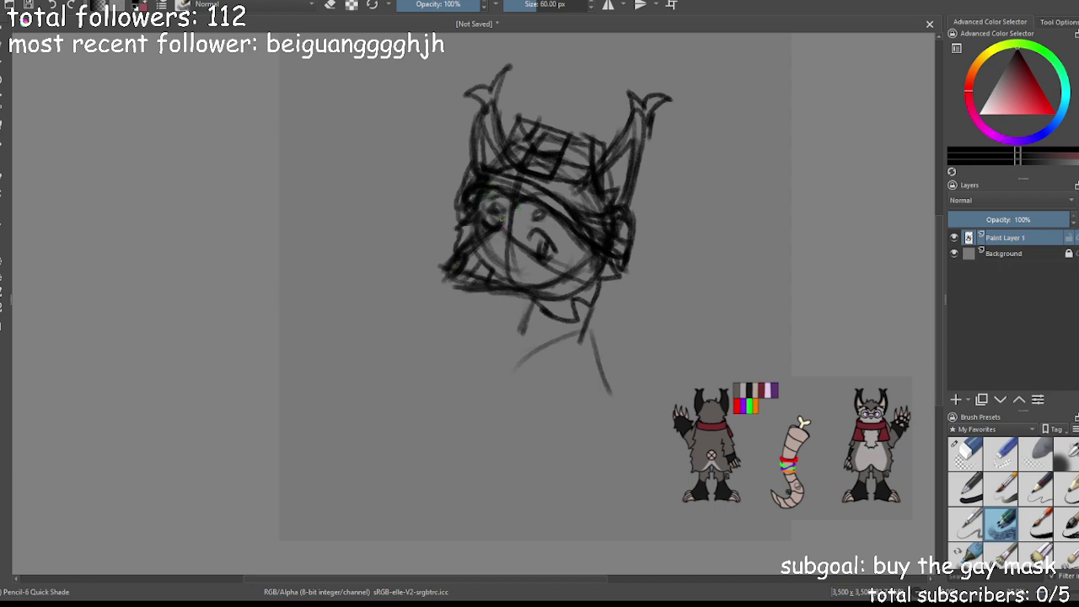
mouse_move(531, 299)
left_mouse_down()
mouse_move(452, 279)
mouse_move(492, 332)
left_mouse_up()
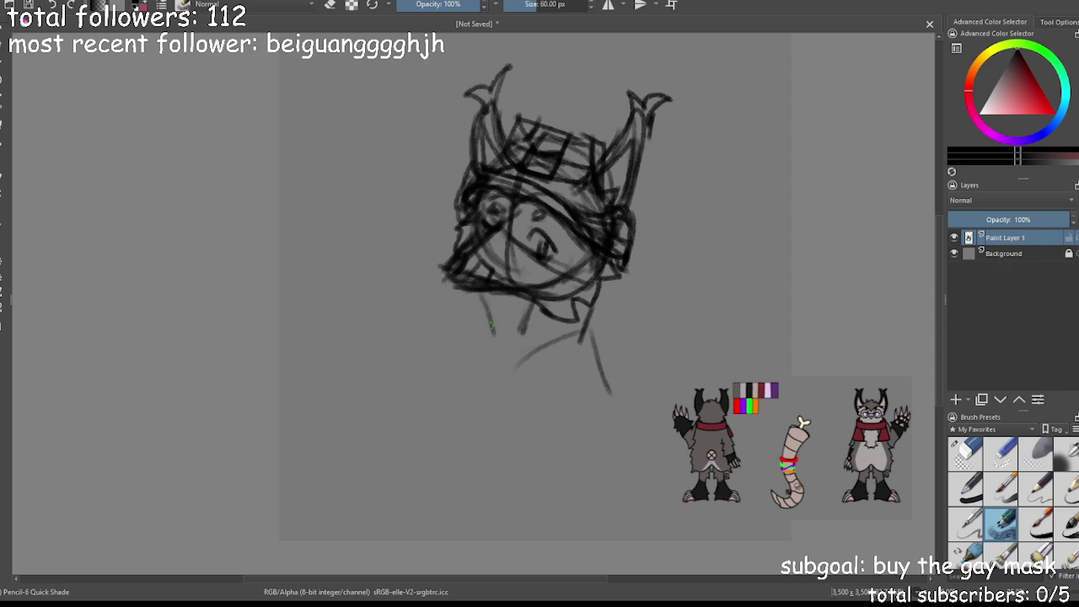
left_click_drag(492, 289, 494, 332)
Sketch a wide scarf band around the neck, with both arms and the back line extending below it
mouse_move(468, 297)
left_mouse_down()
mouse_move(579, 299)
mouse_move(609, 337)
mouse_move(453, 356)
left_mouse_up()
left_click_drag(529, 334, 518, 400)
left_click_drag(516, 393, 563, 381)
mouse_move(585, 329)
left_mouse_down()
mouse_move(547, 438)
mouse_move(520, 452)
left_mouse_up()
left_click_drag(525, 362, 518, 442)
mouse_move(456, 336)
left_mouse_down()
mouse_move(420, 384)
mouse_move(455, 420)
mouse_move(472, 354)
left_mouse_up()
mouse_move(592, 325)
left_mouse_down()
mouse_move(597, 364)
mouse_move(626, 416)
left_mouse_up()
mouse_move(604, 475)
left_mouse_down()
mouse_move(678, 372)
mouse_move(672, 290)
left_mouse_up()
left_click_drag(674, 351, 651, 258)
key("ctrl+z")
key("ctrl+z")
key("ctrl+z")
key("ctrl+z")
Transform the sketch layer, enlarging the figure and shifting it so the body runs off the canvas's lower edge
key("ctrl+t")
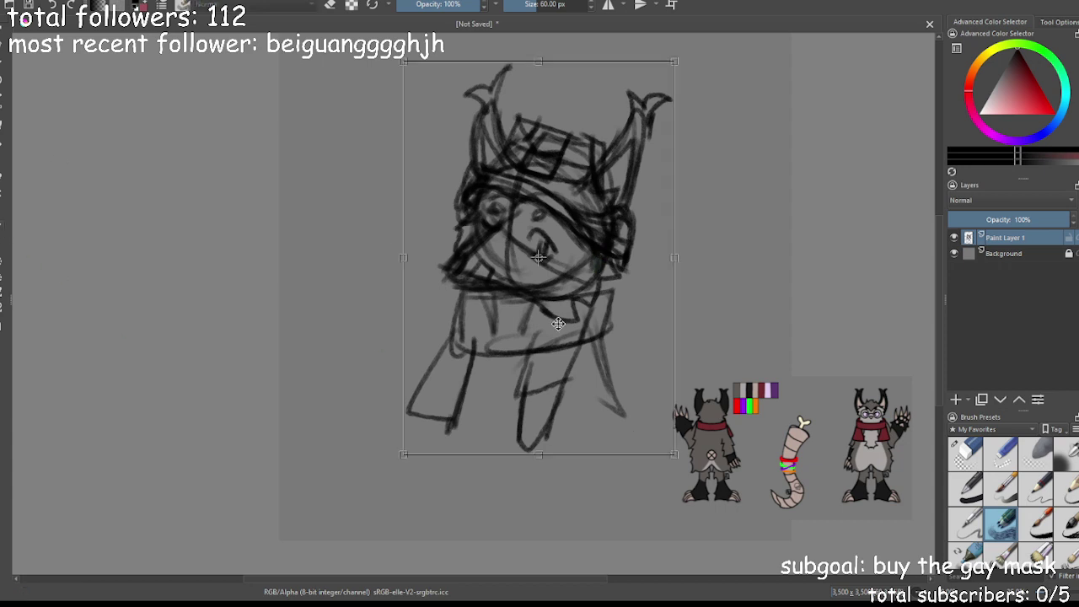
left_click_drag(674, 452, 736, 539)
left_click_drag(403, 61, 358, 41)
left_click_drag(514, 143, 507, 194)
left_click_drag(541, 90, 540, 74)
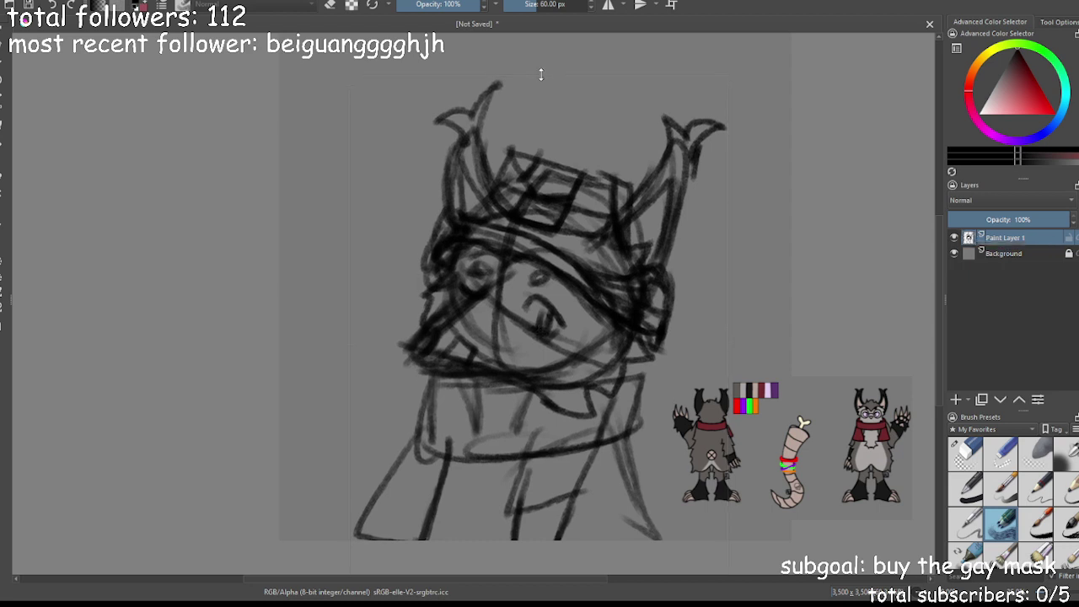
left_click_drag(580, 202, 602, 200)
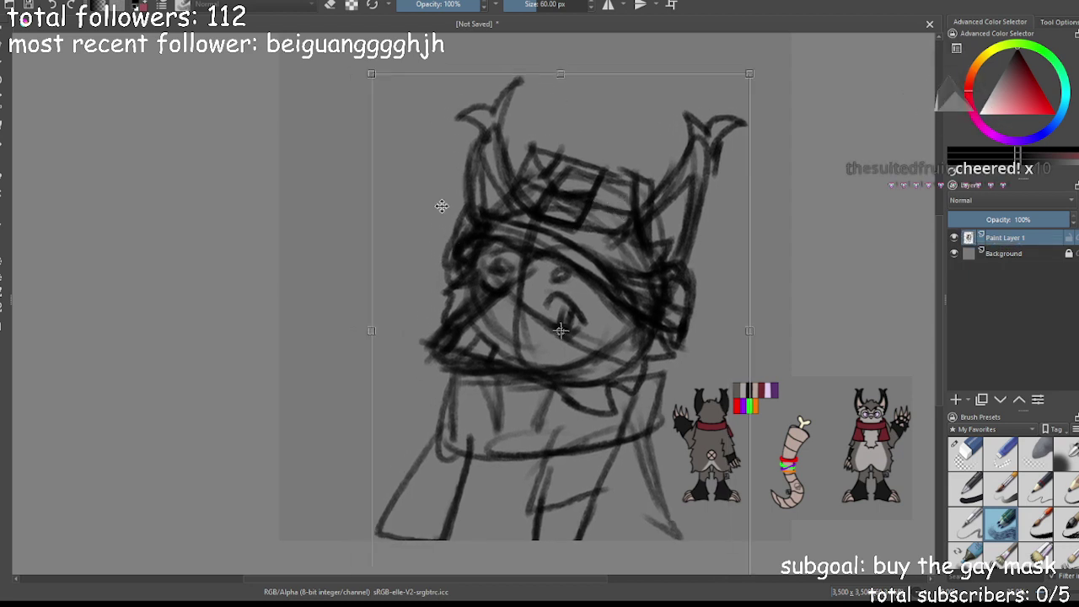
key("Return")
Enlarge the sketch further toward the canvas's upper left and apply the transform
left_click_drag(361, 61, 338, 37)
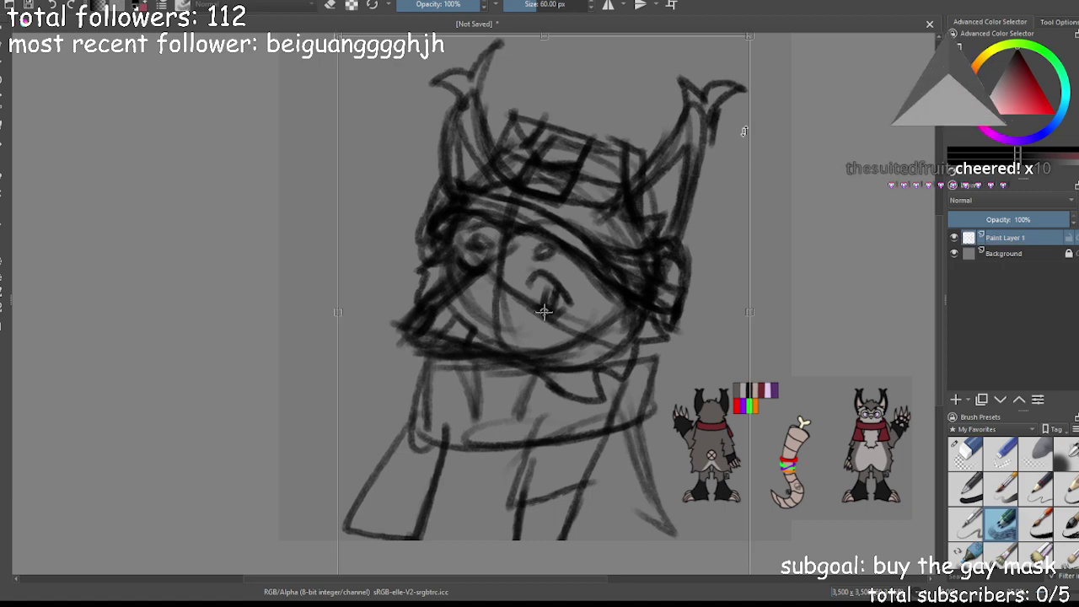
key("Return")
key("ctrl+t")
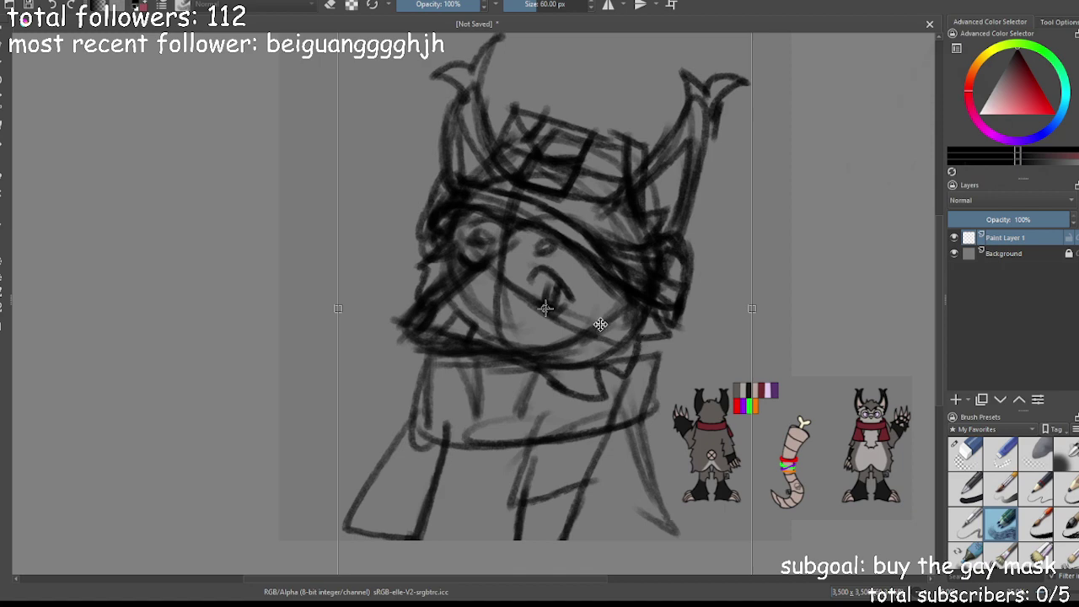
key("ctrl+minus")
key("ctrl+minus")
key("ctrl+equal")
key("ctrl+equal")
Add a jagged chest fur line and reinforce the left arm's outline and the back line with extra strokes
left_click(7, 80)
mouse_move(462, 453)
left_mouse_down()
mouse_move(454, 519)
mouse_move(469, 516)
left_mouse_up()
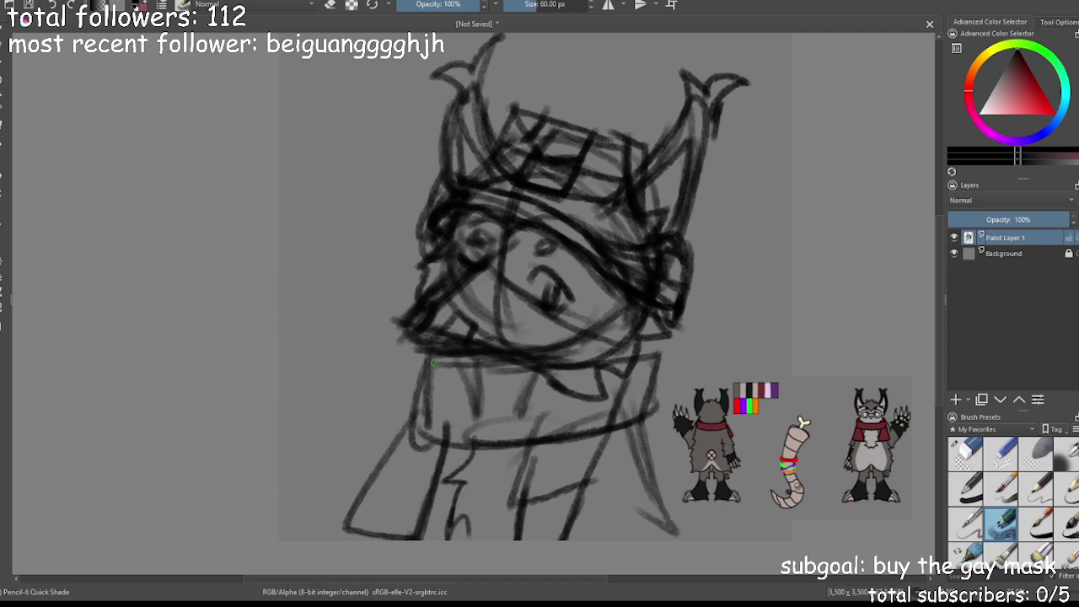
left_click_drag(428, 355, 397, 421)
mouse_move(410, 377)
left_mouse_down()
mouse_move(399, 428)
mouse_move(420, 435)
mouse_move(400, 428)
mouse_move(361, 508)
left_mouse_up()
left_click_drag(392, 457, 362, 511)
mouse_move(640, 399)
left_mouse_down()
mouse_move(650, 448)
mouse_move(653, 422)
mouse_move(669, 503)
left_mouse_up()
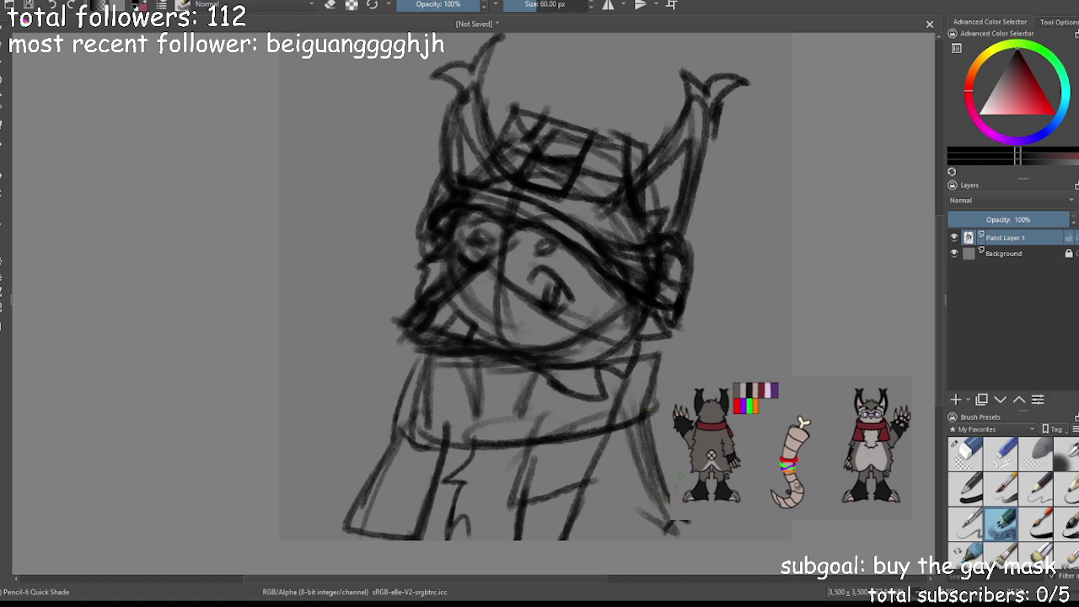
left_click_drag(668, 446, 667, 496)
Move the reference image clear of the canvas's right side and sketch the tail's tip and inner curve behind the body
left_click_drag(719, 360, 702, 375)
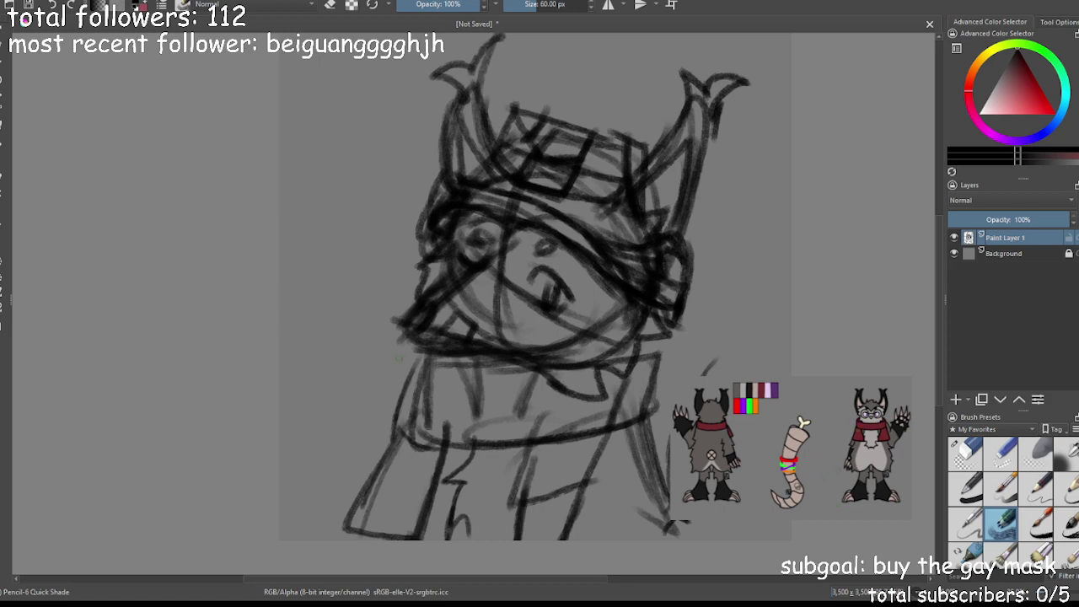
left_click_drag(841, 473, 978, 378)
key("b")
mouse_move(701, 376)
left_mouse_down()
mouse_move(743, 331)
mouse_move(714, 360)
mouse_move(740, 282)
mouse_move(748, 287)
mouse_move(743, 263)
mouse_move(704, 236)
mouse_move(768, 253)
left_mouse_up()
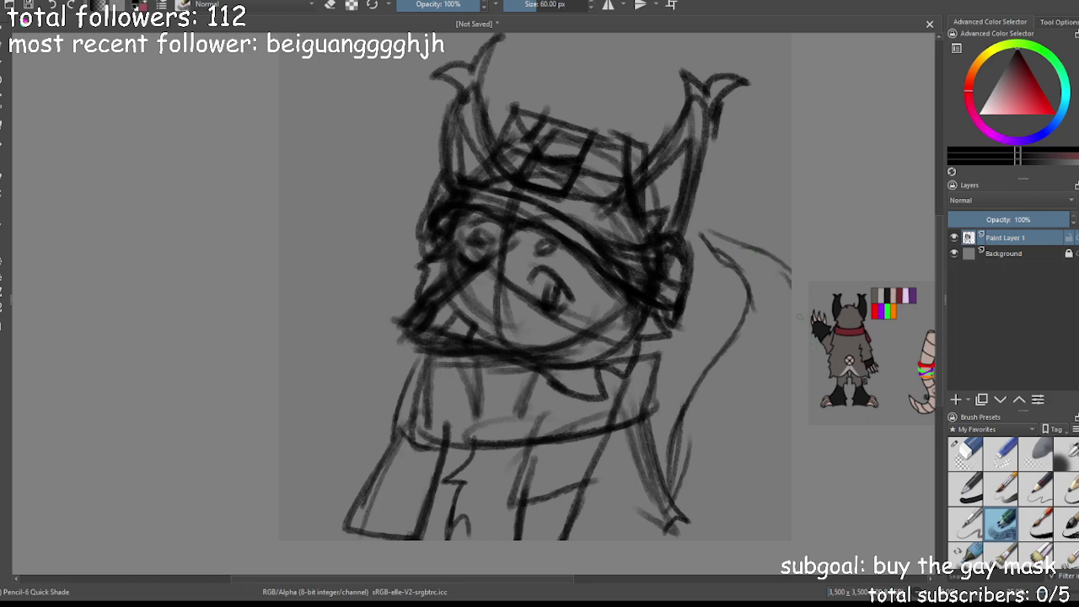
Draw the tail's outer edge down to the canvas bottom, darken it and add fur strokes at the tail's base
mouse_move(791, 380)
left_mouse_down()
mouse_move(748, 446)
mouse_move(767, 441)
mouse_move(743, 483)
mouse_move(761, 434)
mouse_move(745, 518)
mouse_move(750, 474)
mouse_move(752, 538)
left_mouse_up()
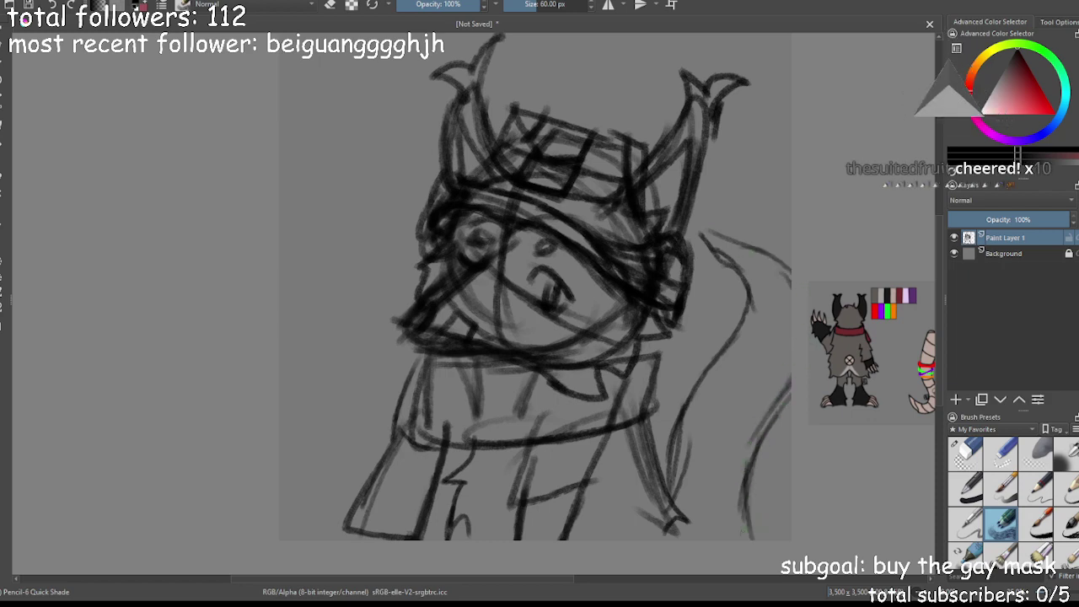
left_click_drag(759, 443, 744, 532)
left_click_drag(680, 427, 664, 497)
mouse_move(703, 234)
left_mouse_down()
mouse_move(743, 248)
mouse_move(791, 308)
mouse_move(780, 382)
mouse_move(738, 492)
mouse_move(764, 430)
mouse_move(746, 539)
left_mouse_up()
left_click_drag(708, 445, 690, 503)
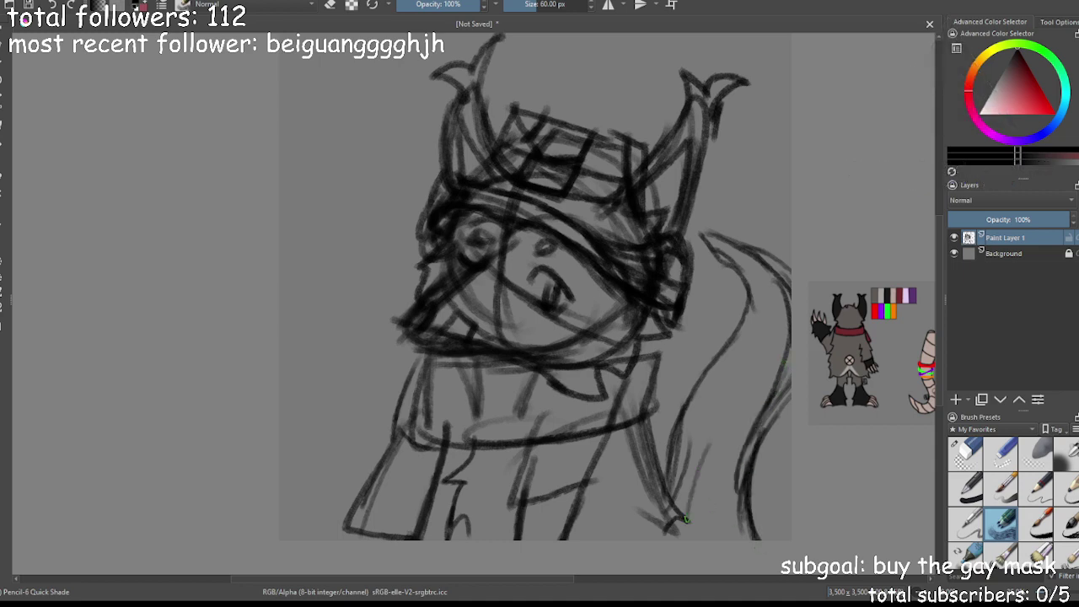
left_click_drag(684, 438, 670, 525)
left_click_drag(681, 475, 675, 524)
Lower the sketch layer's opacity to about 48% and add a new paint layer above it
key("ctrl+minus")
key("ctrl+minus")
key("ctrl+equal")
left_click(1008, 219)
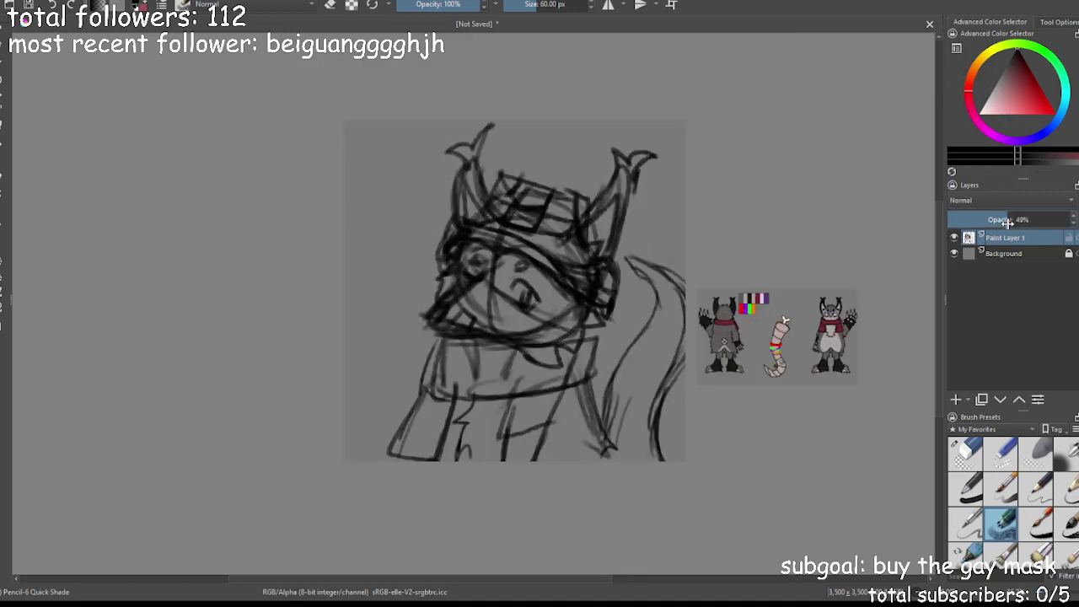
left_click(956, 400)
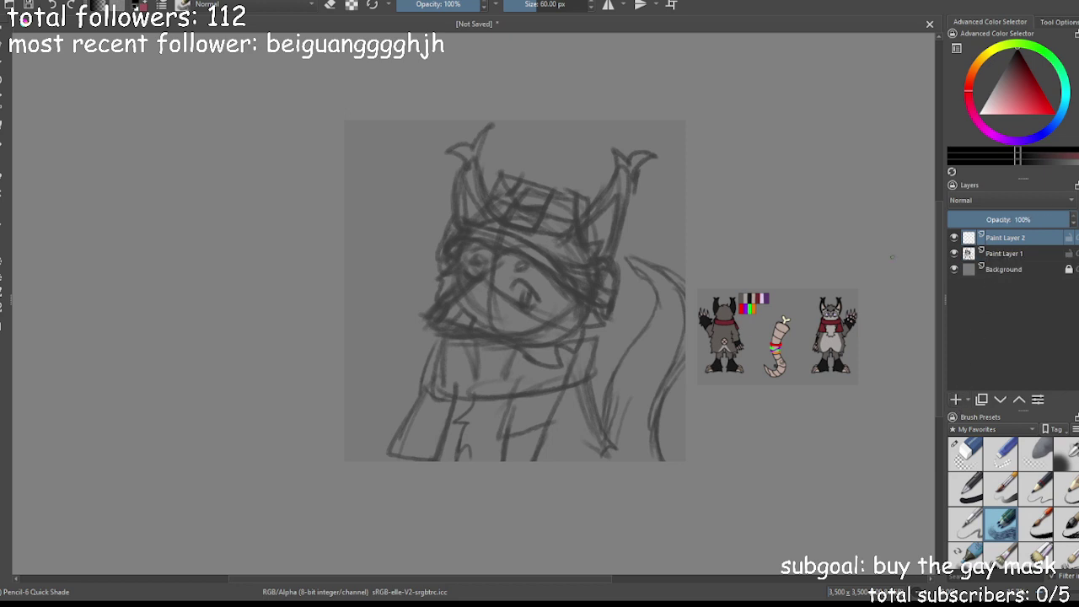
Line the right horned ear over the sketch, with its forked tip, inner ear shape and fur tufts at the base
key("ctrl+equal")
key("ctrl+equal")
mouse_move(677, 162)
left_mouse_down()
mouse_move(567, 245)
mouse_move(644, 147)
mouse_move(656, 90)
left_mouse_up()
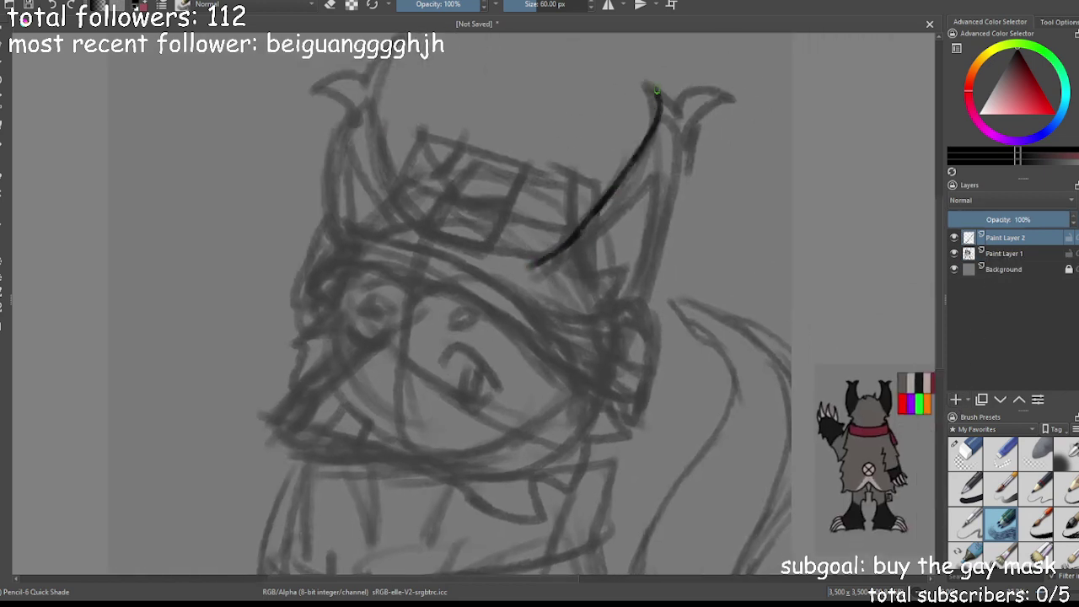
key("ctrl+z")
mouse_move(632, 158)
left_mouse_down()
mouse_move(654, 88)
mouse_move(681, 108)
mouse_move(731, 98)
mouse_move(664, 187)
left_mouse_up()
mouse_move(565, 277)
left_mouse_down()
mouse_move(618, 270)
mouse_move(607, 302)
mouse_move(639, 307)
mouse_move(620, 329)
left_mouse_up()
mouse_move(554, 270)
left_mouse_down()
mouse_move(624, 216)
mouse_move(645, 181)
mouse_move(651, 214)
mouse_move(633, 291)
left_mouse_up()
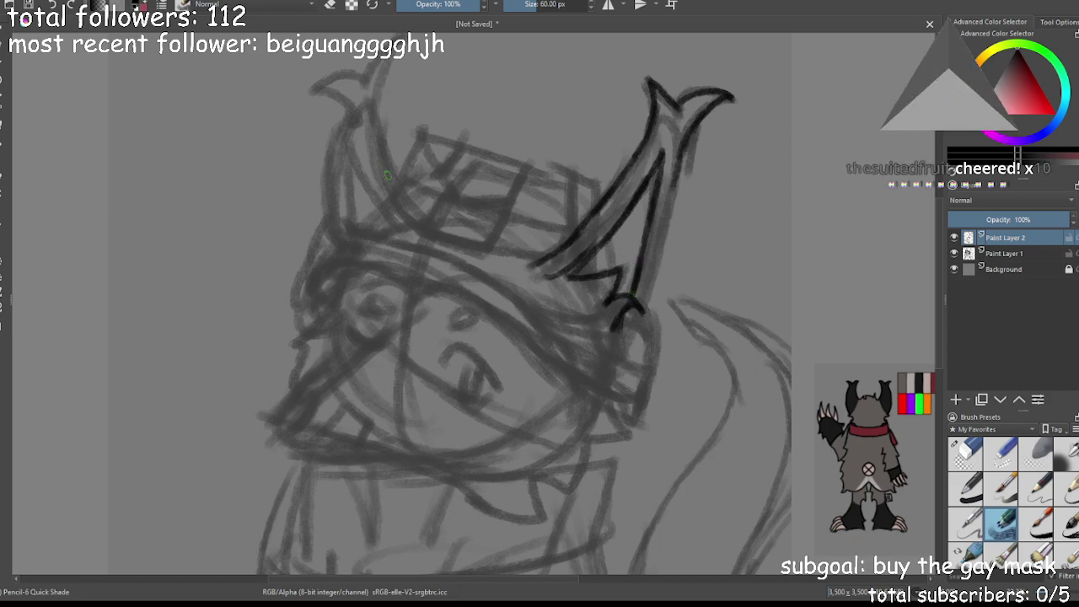
Line the left horned ear with its forked tip, inner ear line and base fur tuft
mouse_move(413, 224)
left_mouse_down()
mouse_move(386, 156)
mouse_move(394, 181)
mouse_move(382, 88)
mouse_move(381, 125)
mouse_move(384, 61)
mouse_move(403, 38)
mouse_move(370, 80)
mouse_move(314, 81)
mouse_move(334, 108)
mouse_move(344, 205)
mouse_move(388, 220)
mouse_move(356, 215)
mouse_move(327, 237)
left_mouse_up()
mouse_move(329, 234)
left_mouse_down()
mouse_move(355, 244)
mouse_move(358, 120)
left_mouse_up()
mouse_move(359, 119)
left_mouse_down()
mouse_move(340, 182)
mouse_move(344, 226)
left_mouse_up()
left_click_drag(341, 175, 343, 219)
key("ctrl+minus")
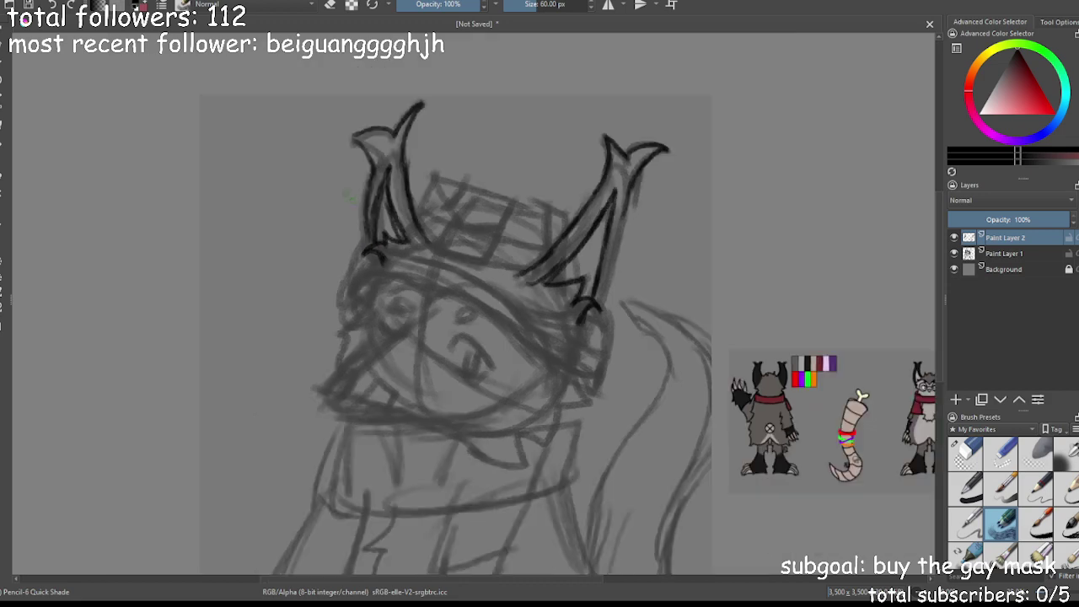
Line the hat's checkered crown between the ears and the shaggy brim sweeping across the forehead
key("ctrl+minus")
key("ctrl+minus")
key("ctrl+minus")
key("ctrl+minus")
key("ctrl+plus")
key("ctrl+plus")
key("ctrl+plus")
key("ctrl+plus")
mouse_move(437, 177)
left_mouse_down()
mouse_move(410, 230)
mouse_move(416, 247)
mouse_move(405, 244)
mouse_move(492, 273)
mouse_move(531, 267)
left_mouse_up()
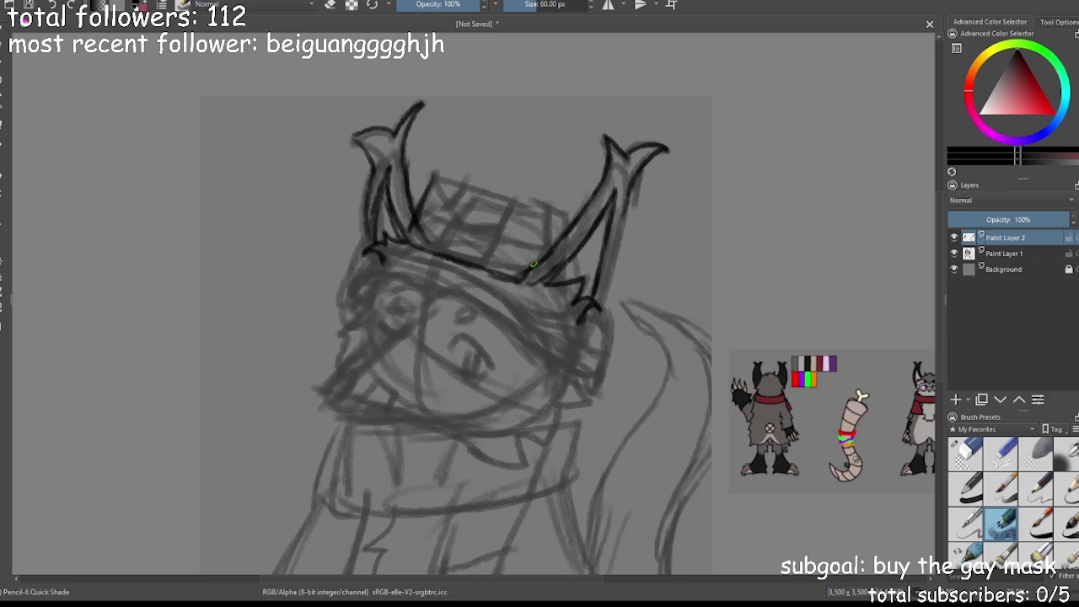
left_click_drag(447, 224, 463, 264)
mouse_move(442, 221)
left_mouse_down()
mouse_move(478, 231)
mouse_move(495, 245)
mouse_move(440, 223)
mouse_move(472, 224)
mouse_move(545, 255)
left_mouse_up()
mouse_move(433, 176)
left_mouse_down()
mouse_move(478, 198)
mouse_move(568, 218)
left_mouse_up()
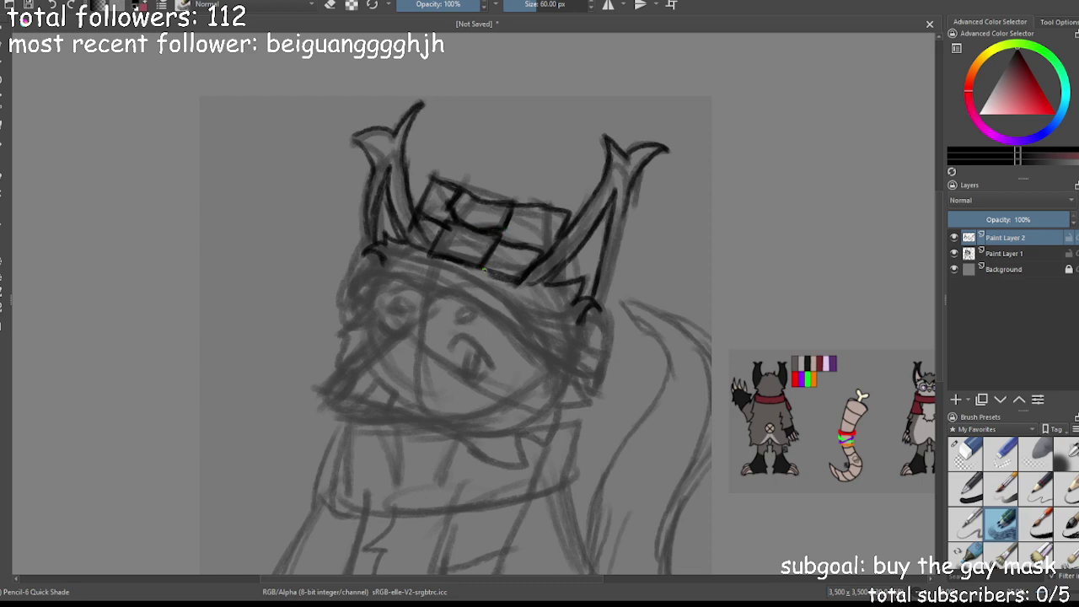
mouse_move(376, 263)
left_mouse_down()
mouse_move(356, 296)
mouse_move(355, 260)
mouse_move(452, 261)
mouse_move(543, 303)
mouse_move(572, 298)
mouse_move(550, 307)
mouse_move(600, 302)
mouse_move(600, 368)
mouse_move(481, 301)
mouse_move(494, 310)
mouse_move(476, 285)
left_mouse_up()
mouse_move(558, 343)
left_mouse_down()
mouse_move(478, 287)
mouse_move(397, 281)
mouse_move(375, 268)
mouse_move(367, 299)
mouse_move(347, 281)
mouse_move(354, 267)
mouse_move(380, 261)
mouse_move(429, 268)
mouse_move(499, 325)
left_mouse_up()
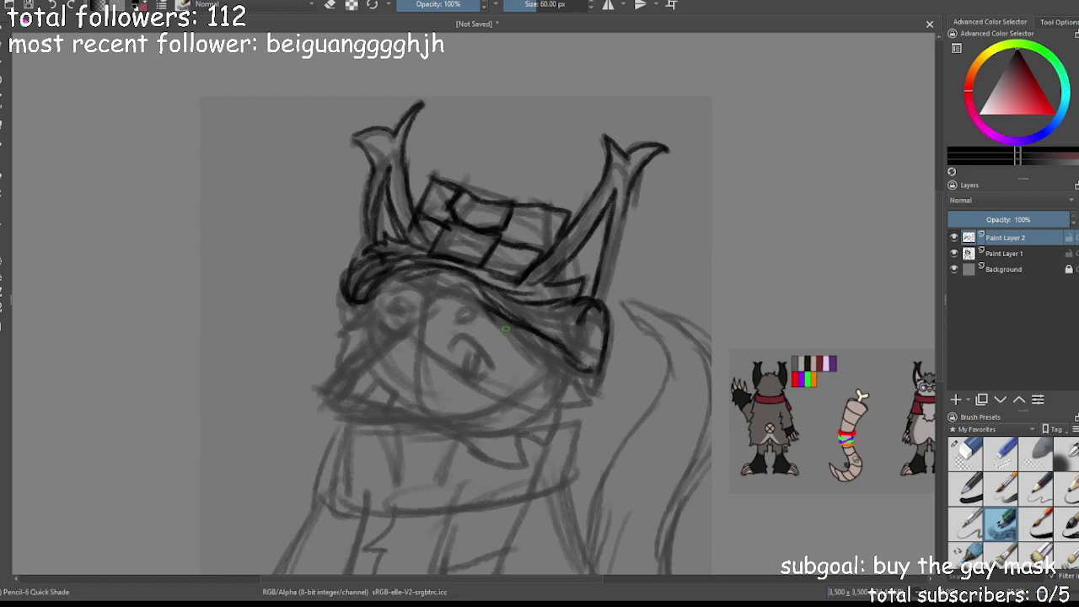
Line the head's outline with cheek tufts, muzzle and jaw, and draw the nose and mouth detail at the muzzle's tip
scroll(476, 300, "down", 1)
scroll(476, 300, "up", 2)
mouse_move(408, 294)
left_mouse_down()
mouse_move(467, 282)
mouse_move(523, 344)
mouse_move(553, 346)
mouse_move(635, 424)
mouse_move(593, 431)
mouse_move(575, 494)
mouse_move(540, 479)
mouse_move(505, 514)
mouse_move(489, 503)
left_mouse_up()
mouse_move(326, 296)
left_mouse_down()
mouse_move(305, 364)
mouse_move(319, 361)
left_mouse_up()
mouse_move(387, 324)
left_mouse_down()
mouse_move(276, 415)
mouse_move(285, 437)
mouse_move(304, 436)
mouse_move(335, 461)
mouse_move(471, 491)
left_mouse_up()
left_click_drag(312, 450, 363, 474)
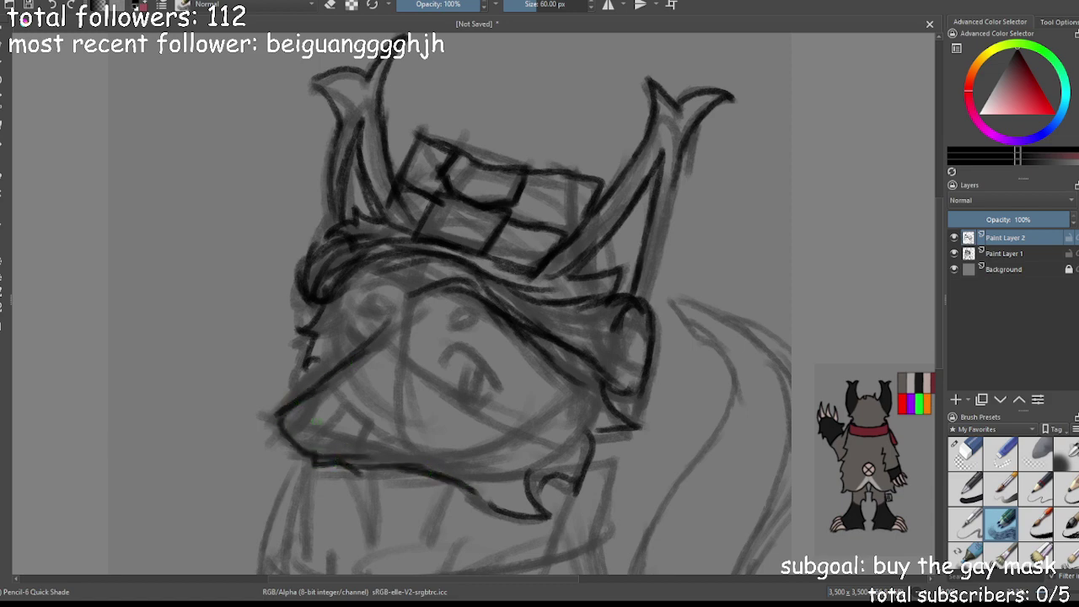
mouse_move(288, 409)
left_mouse_down()
mouse_move(305, 410)
mouse_move(294, 433)
mouse_move(348, 416)
mouse_move(371, 426)
mouse_move(365, 448)
mouse_move(346, 420)
mouse_move(328, 426)
mouse_move(352, 450)
mouse_move(331, 462)
left_mouse_up()
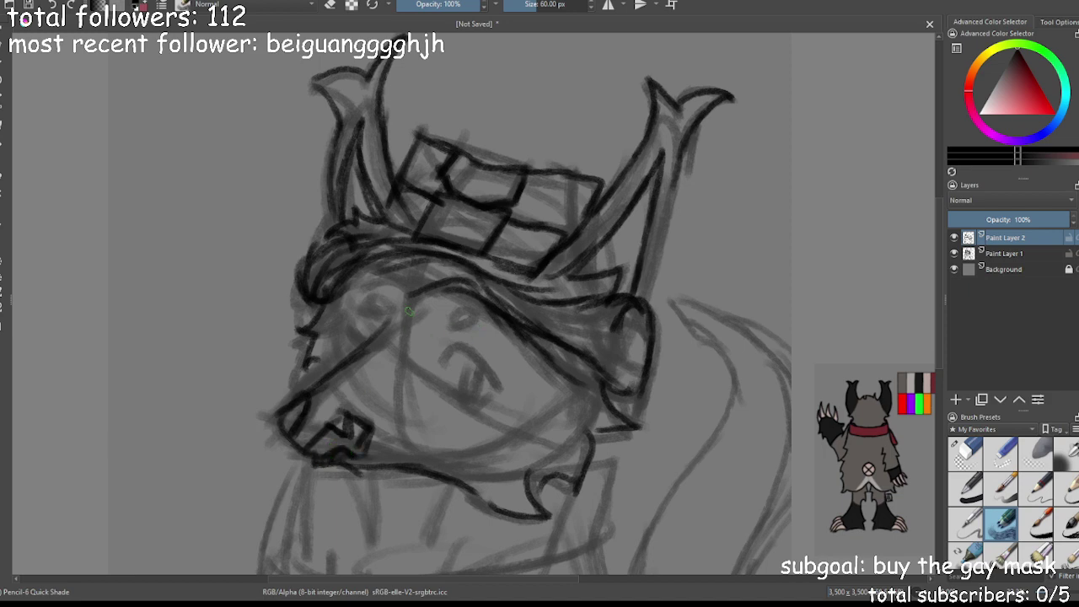
Draw the far eye's curve and the face edge beside it, plus the near eye's arched upper lid
mouse_move(347, 332)
left_mouse_down()
mouse_move(372, 338)
mouse_move(353, 335)
left_mouse_up()
mouse_move(341, 297)
left_mouse_down()
mouse_move(345, 328)
mouse_move(318, 386)
left_mouse_up()
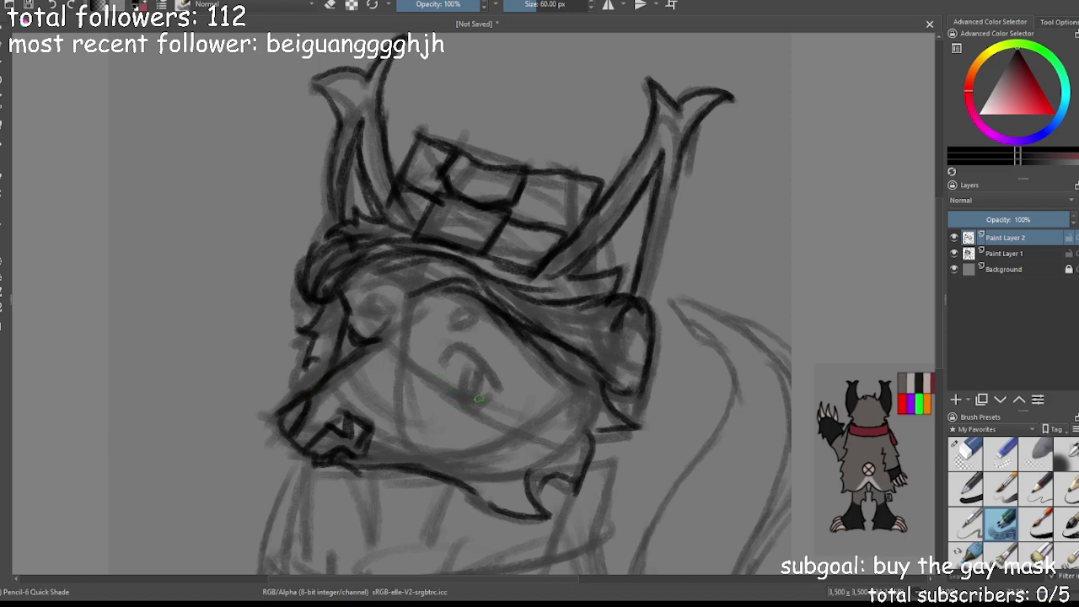
mouse_move(442, 359)
left_mouse_down()
mouse_move(476, 348)
mouse_move(495, 384)
mouse_move(462, 377)
mouse_move(467, 395)
mouse_move(477, 391)
left_mouse_up()
key("ctrl+z")
key("ctrl+z")
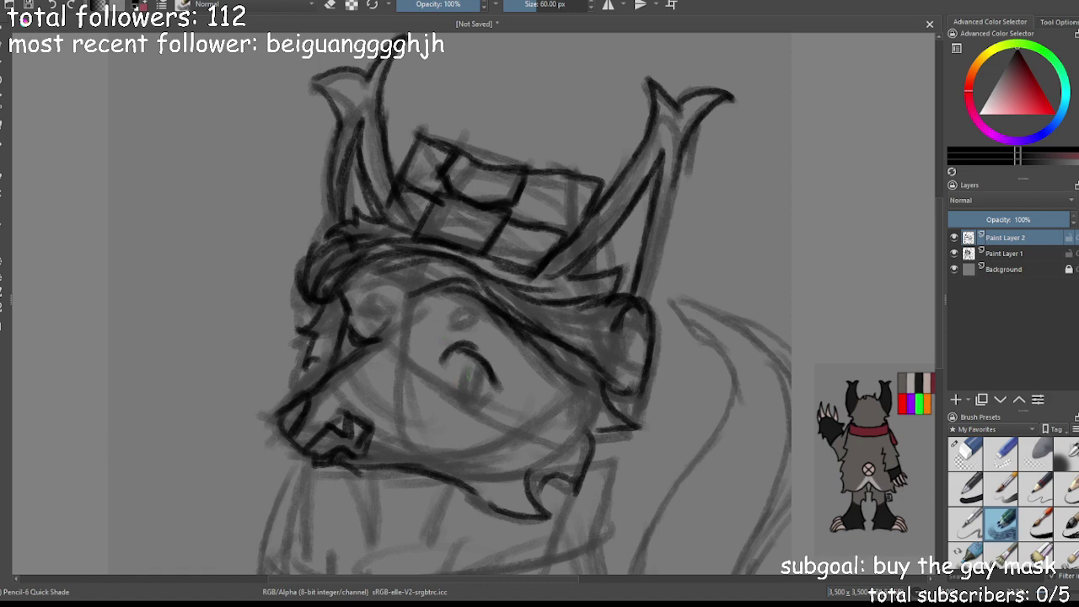
left_click_drag(472, 373, 463, 396)
key("ctrl+z")
key("ctrl+z")
left_click_drag(462, 392, 471, 393)
key("ctrl+z")
key("ctrl+z")
left_click(1004, 253)
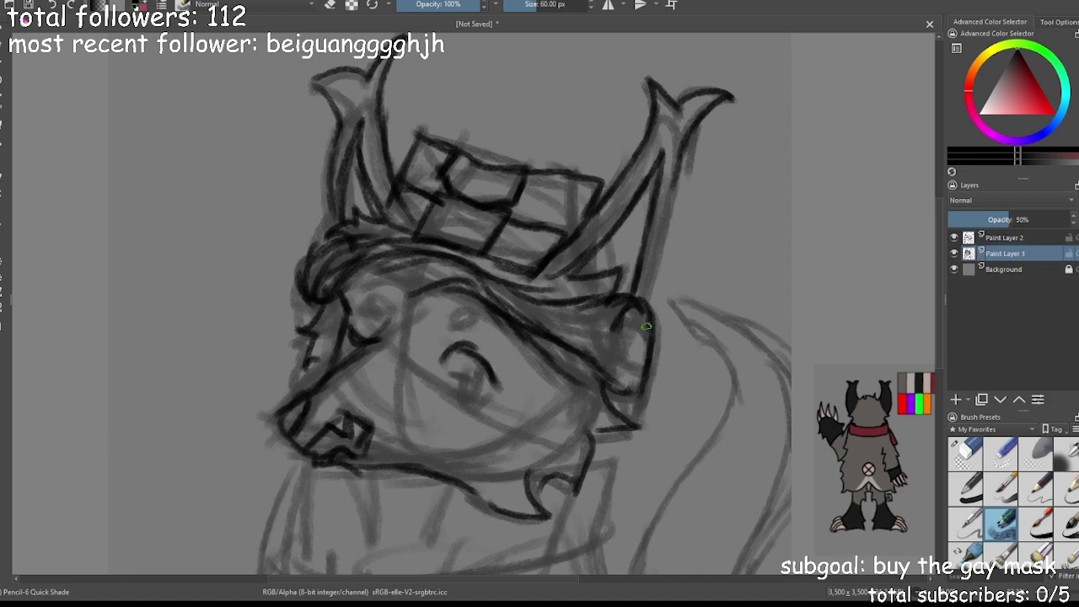
left_click(1024, 239)
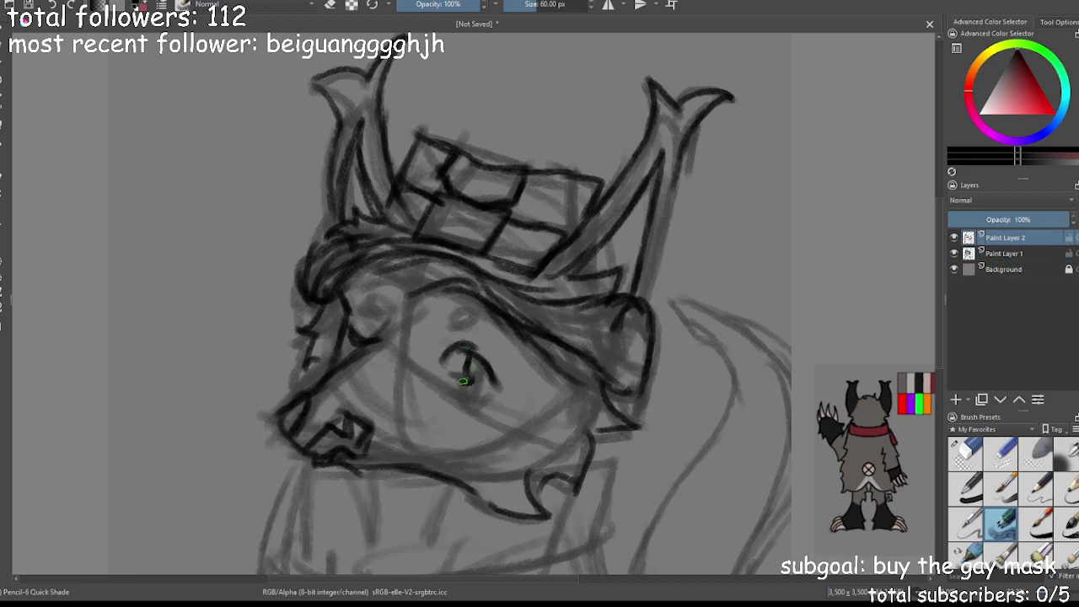
Draw the near eye's iris and pupil, add oval brow spots above both eyes and reinforce the brim's lower edge
mouse_move(480, 378)
left_mouse_down()
mouse_move(464, 403)
mouse_move(496, 385)
mouse_move(483, 400)
left_mouse_up()
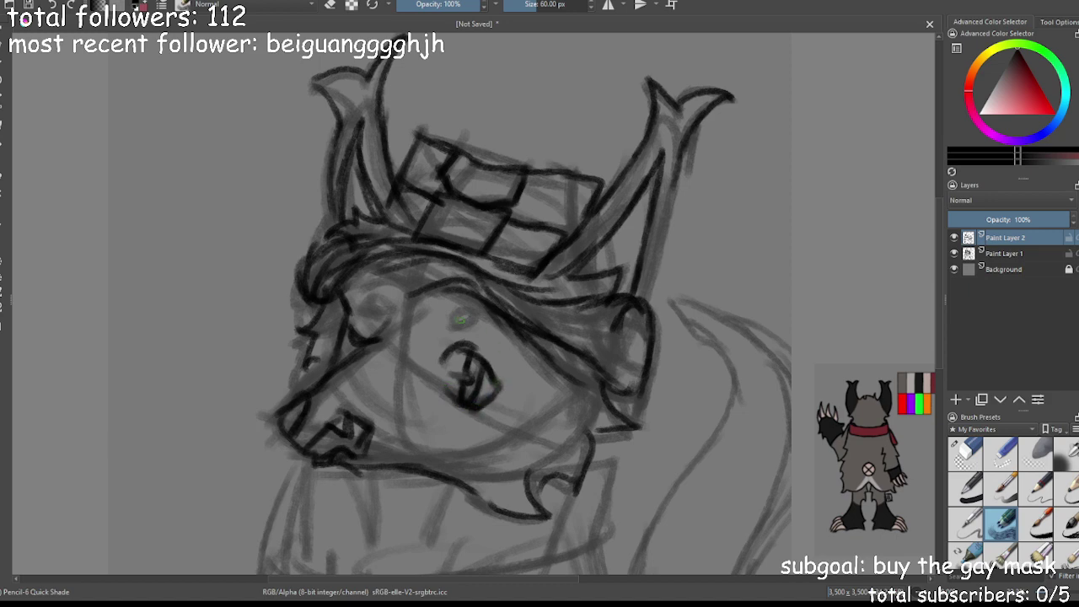
mouse_move(456, 326)
left_mouse_down()
mouse_move(487, 324)
mouse_move(459, 336)
mouse_move(478, 316)
mouse_move(472, 338)
mouse_move(445, 331)
left_mouse_up()
key("ctrl+z")
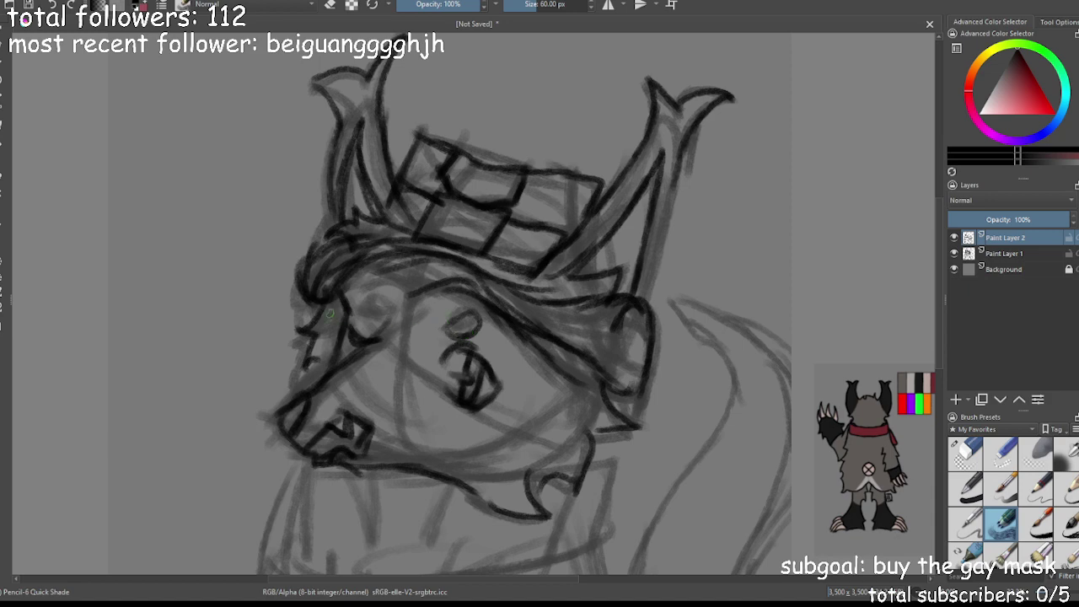
left_click_drag(374, 317, 371, 319)
left_click_drag(570, 373, 617, 386)
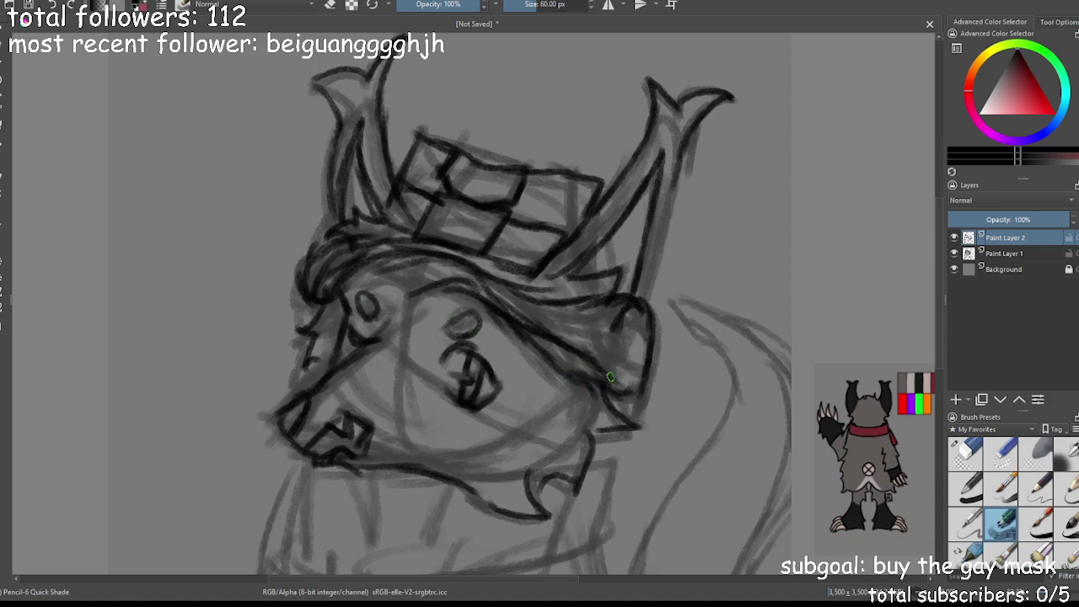
Line the scarf's full outline around the neck, from under the muzzle to the back of the head
key("ctrl+minus")
key("ctrl+minus")
key("ctrl+minus")
key("ctrl+plus")
key("ctrl+plus")
key("ctrl+plus")
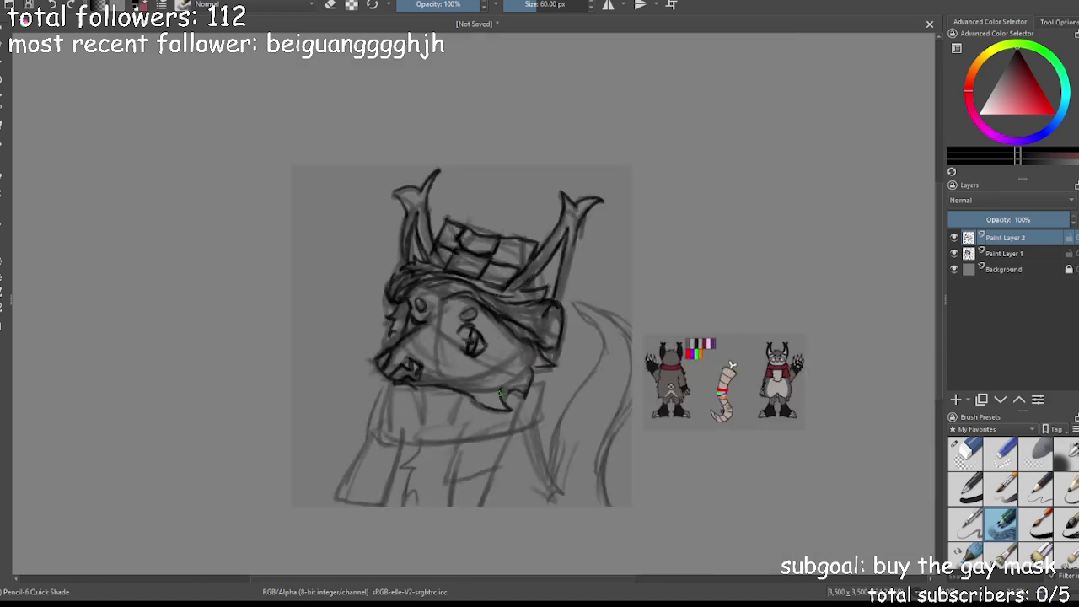
left_click_drag(527, 380, 587, 244)
left_click_drag(364, 326, 448, 335)
left_click_drag(393, 345, 506, 344)
mouse_move(625, 346)
left_mouse_down()
mouse_move(673, 364)
mouse_move(667, 413)
mouse_move(421, 452)
left_mouse_up()
mouse_move(371, 326)
left_mouse_down()
mouse_move(321, 413)
mouse_move(390, 447)
mouse_move(452, 448)
left_mouse_up()
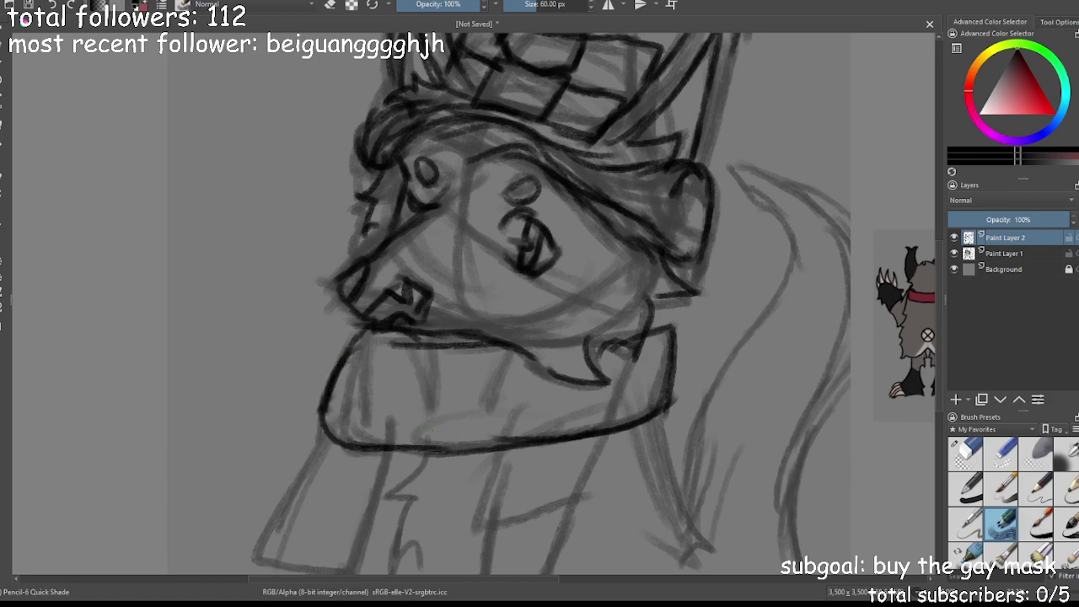
Erase the muzzle's upper line near the far eye and redraw it with the Pencil-6 Quick Shade brush at 60 px
scroll(437, 428, "down", 6)
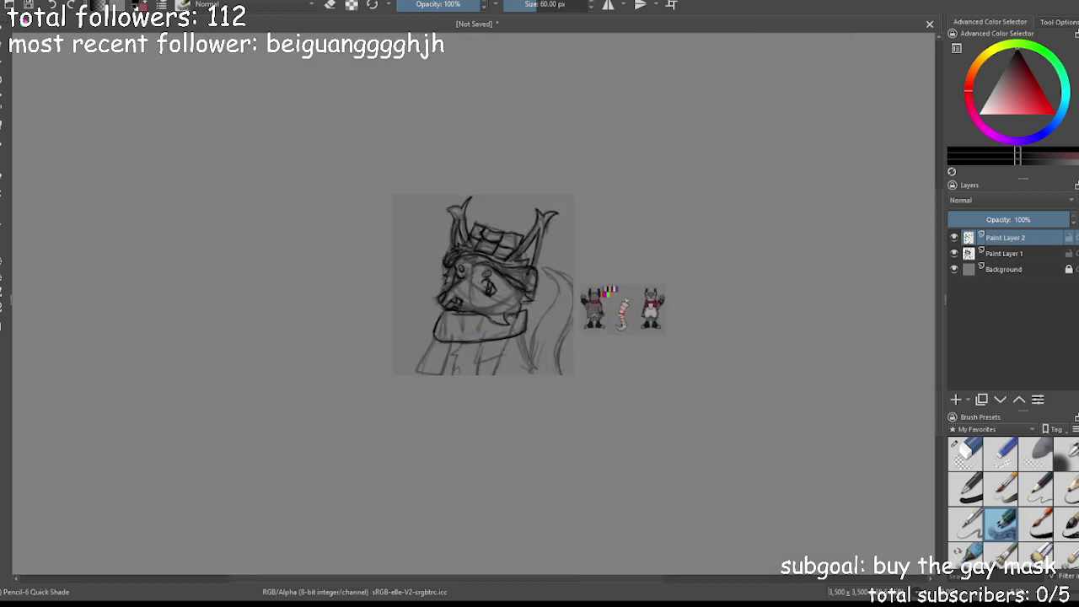
key("ctrl+plus")
key("ctrl+plus")
key("ctrl+plus")
key("ctrl+plus")
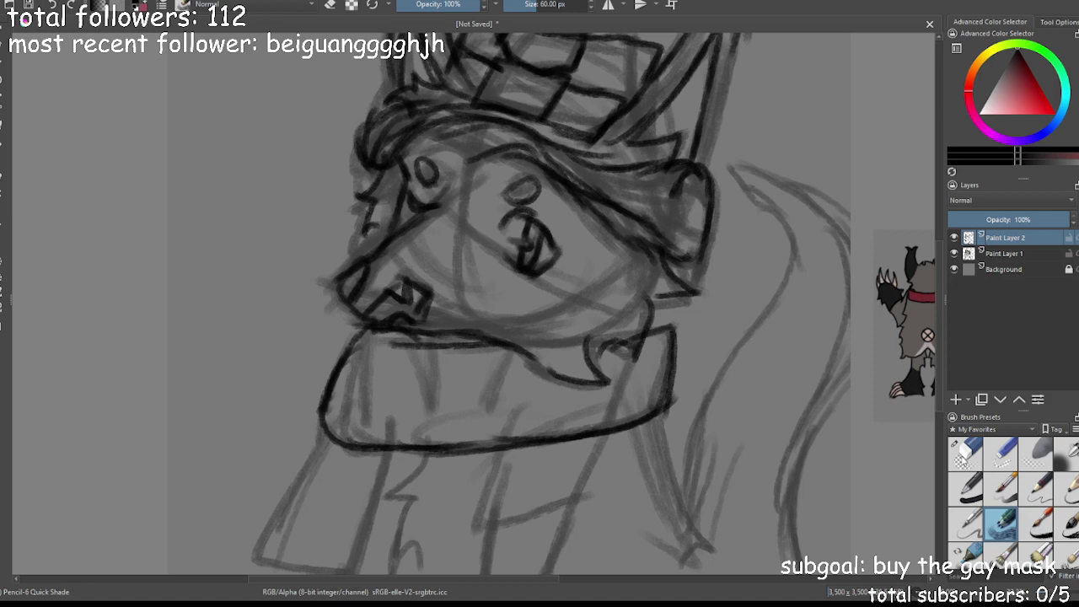
left_click(962, 452)
left_click(544, 4)
left_click_drag(441, 199, 412, 236)
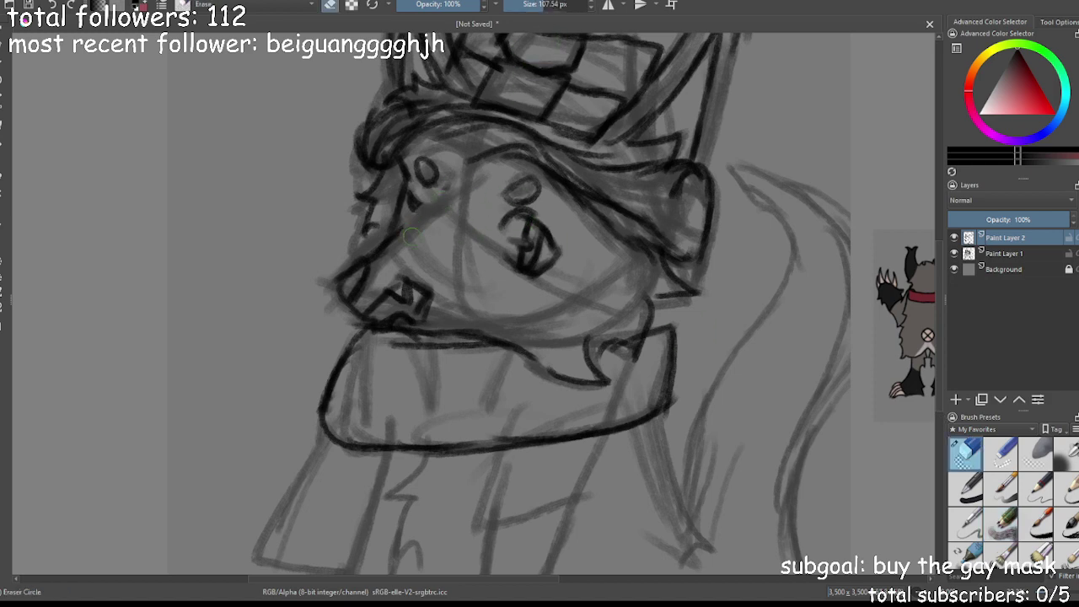
left_click(990, 523)
left_click_drag(469, 208, 371, 267)
left_click_drag(430, 228, 408, 241)
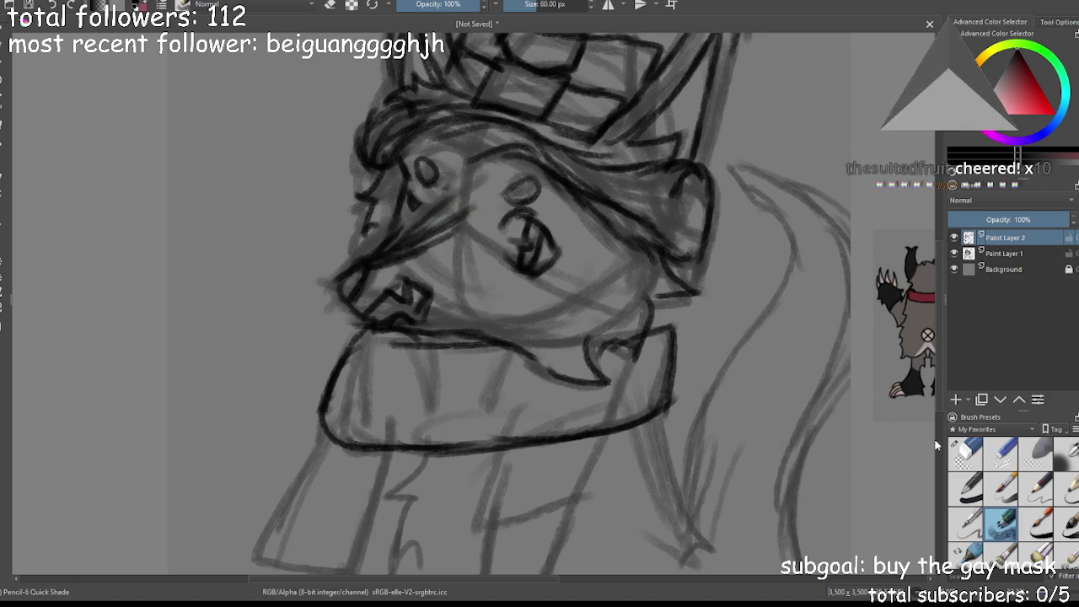
Erase the excess strokes along the muzzle's bridge and redraw the line beside the far eye
key("slash")
mouse_move(453, 186)
left_mouse_down()
mouse_move(468, 207)
mouse_move(421, 232)
left_mouse_up()
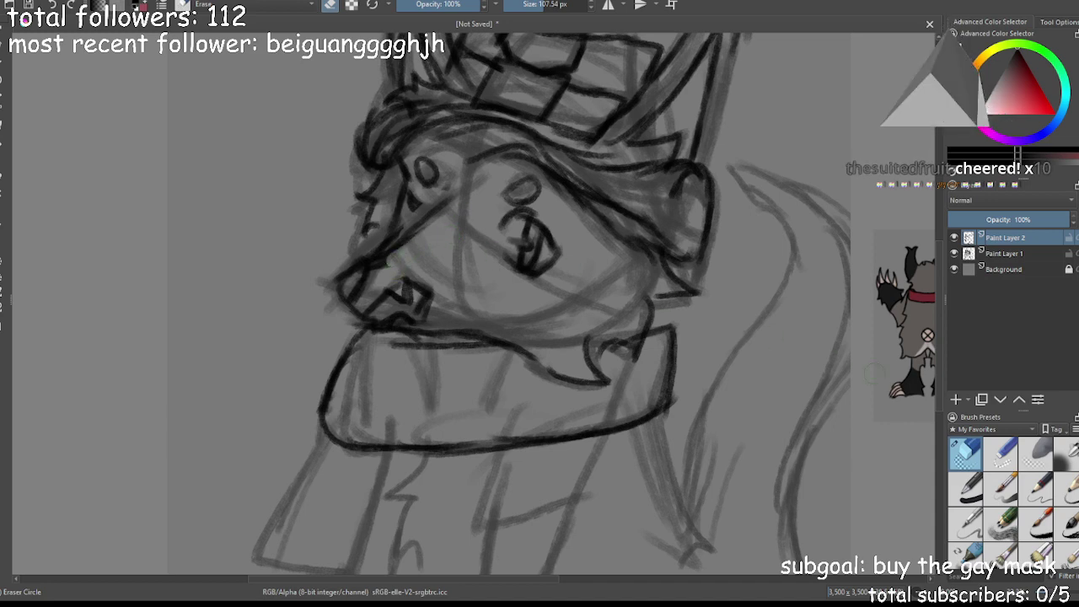
left_click(1001, 525)
mouse_move(408, 203)
left_mouse_down()
mouse_move(395, 240)
mouse_move(377, 243)
mouse_move(398, 243)
mouse_move(452, 201)
left_mouse_up()
Erase the bridge line running up between the eyes and redraw a short connection from the muzzle to the face edge
key("ctrl+minus")
key("ctrl+minus")
key("ctrl+minus")
key("ctrl+minus")
key("ctrl+minus")
key("ctrl+minus")
key("ctrl+minus")
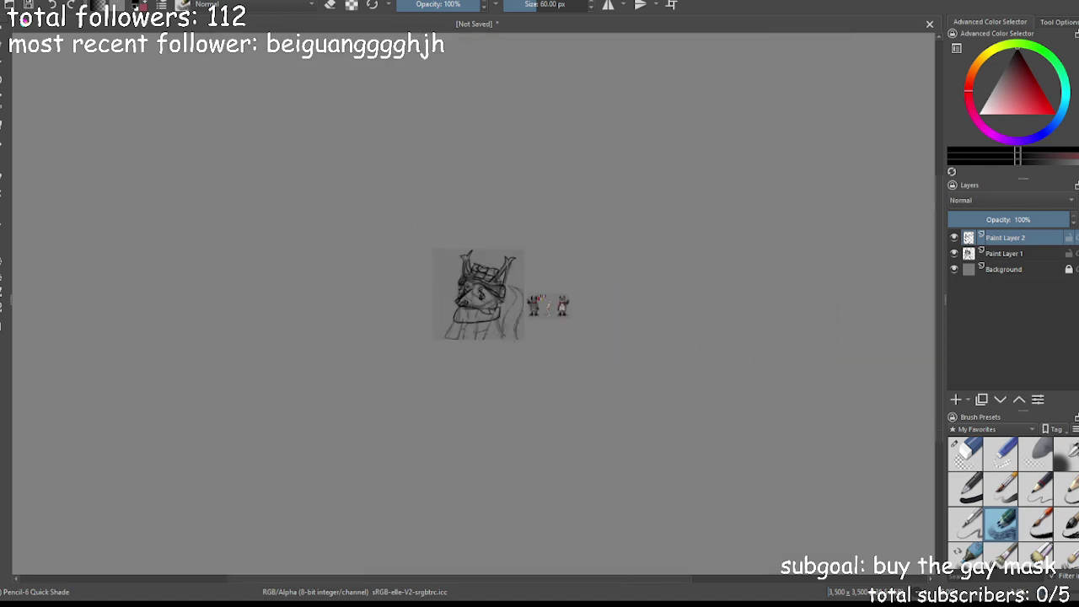
key("ctrl+plus")
key("plus")
key("plus")
key("plus")
key("plus")
key("plus")
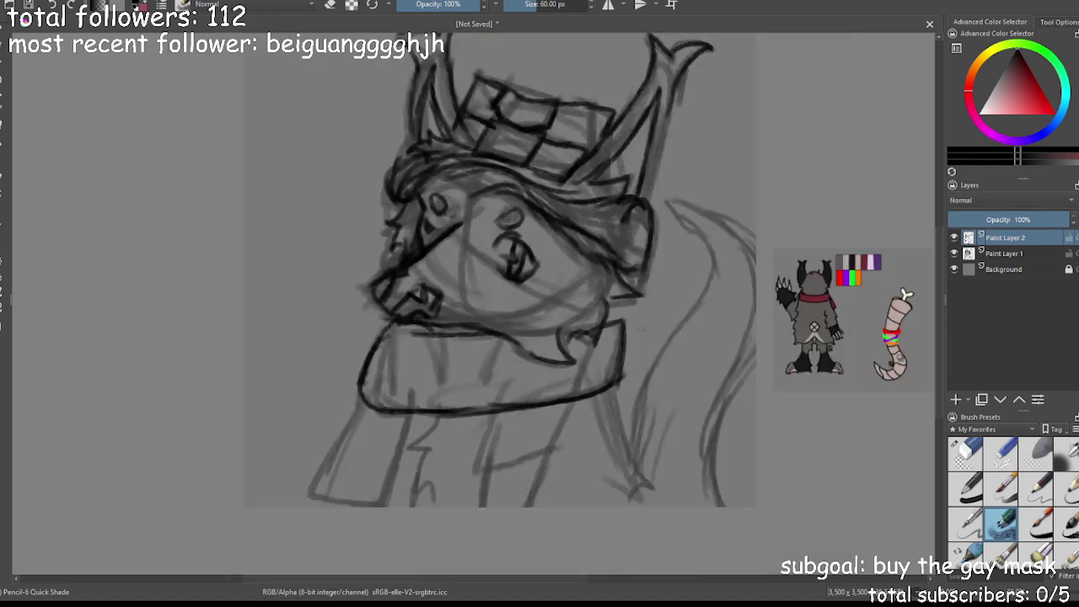
left_click(1001, 453)
left_click(968, 453)
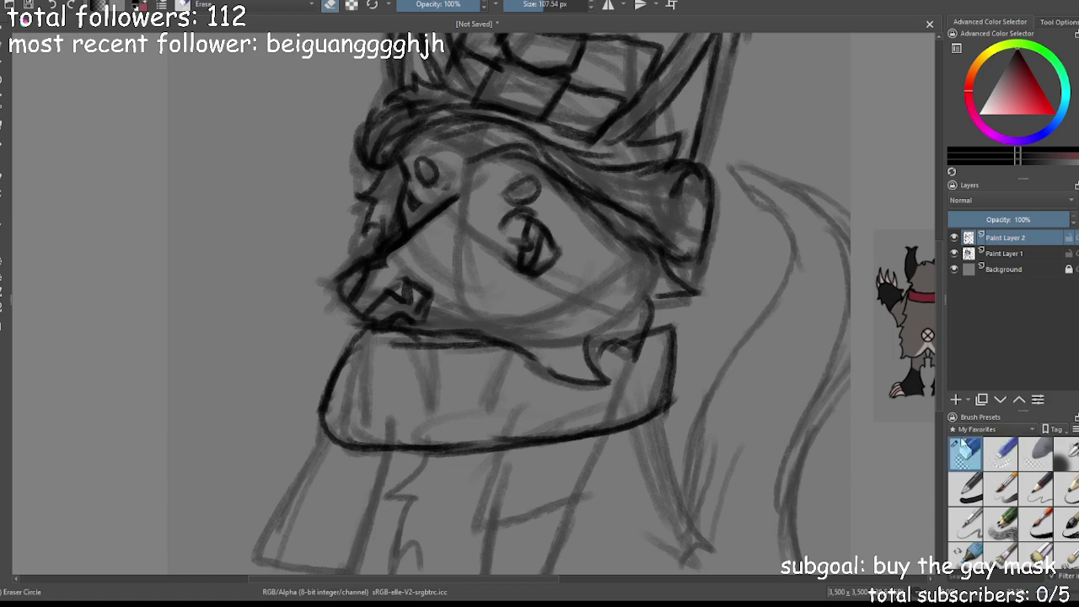
left_click_drag(448, 199, 424, 226)
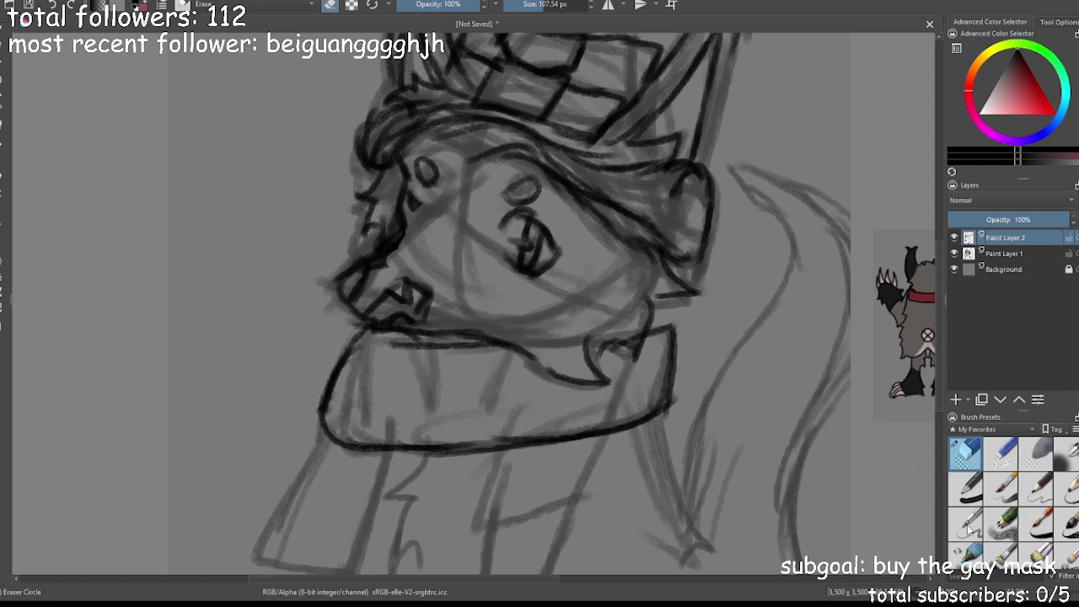
left_click(999, 527)
mouse_move(391, 245)
left_mouse_down()
mouse_move(396, 254)
mouse_move(406, 227)
mouse_move(380, 258)
mouse_move(395, 203)
mouse_move(405, 237)
mouse_move(404, 226)
left_mouse_up()
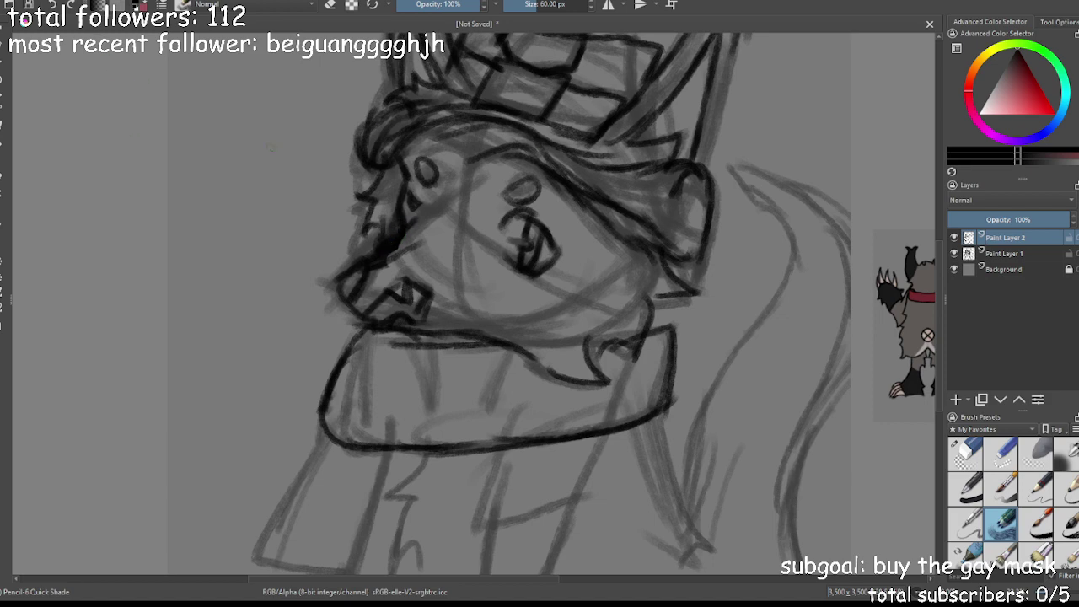
Line the near arm as a rounded shape from beneath the scarf to the canvas bottom
mouse_move(369, 332)
left_mouse_down()
mouse_move(474, 346)
mouse_move(474, 122)
left_mouse_up()
key("ctrl+minus")
key("ctrl+equal")
mouse_move(455, 209)
left_mouse_down()
mouse_move(426, 291)
mouse_move(500, 326)
left_mouse_up()
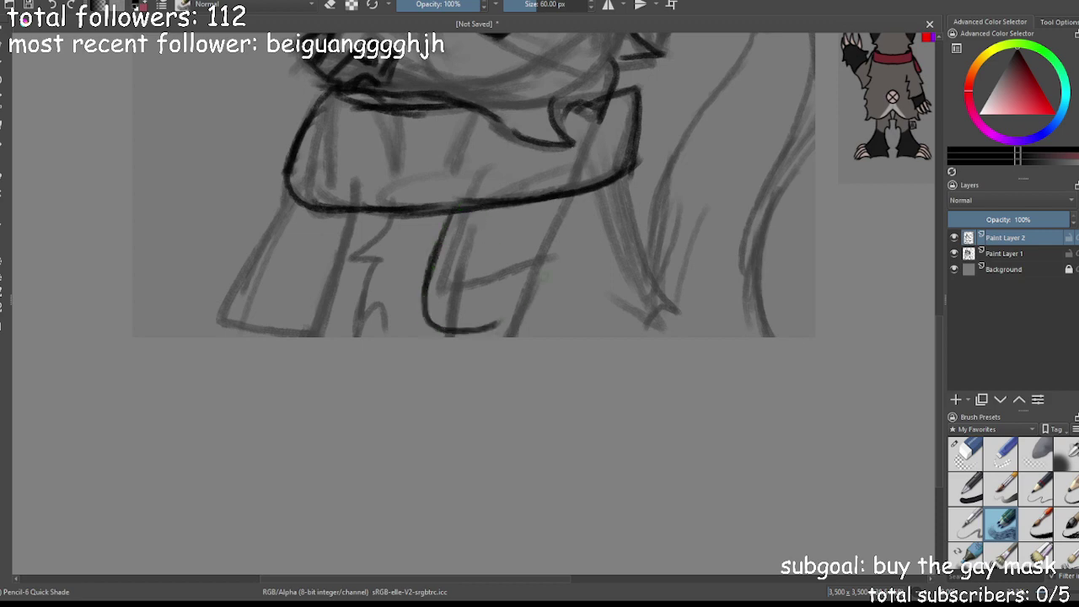
mouse_move(554, 194)
left_mouse_down()
mouse_move(564, 301)
mouse_move(559, 214)
mouse_move(560, 302)
mouse_move(502, 331)
left_mouse_up()
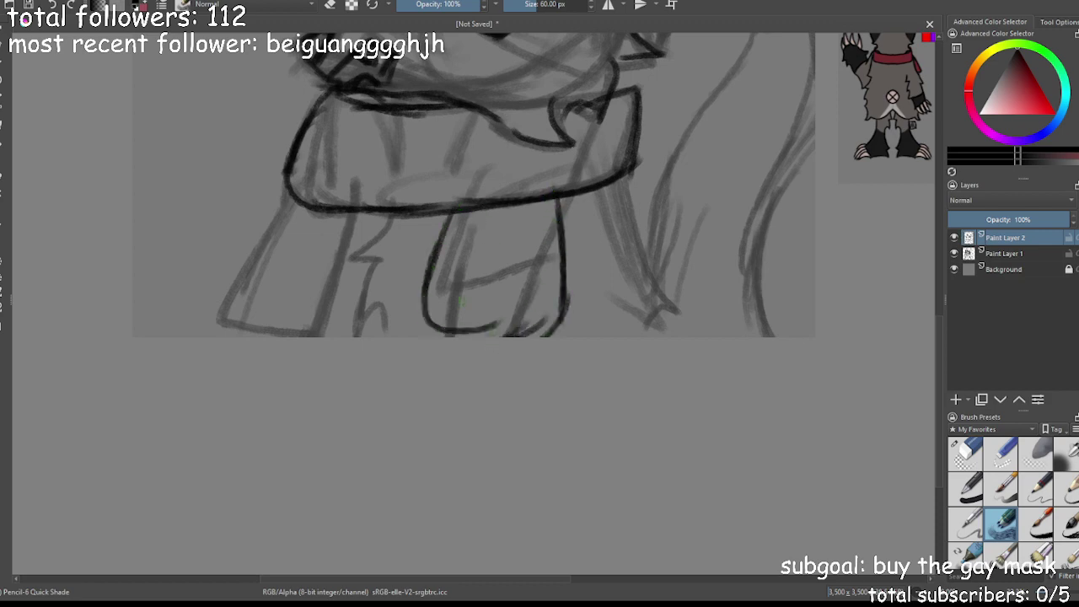
Line the far arm below the scarf's left end and add the jagged chest fur line beside it
mouse_move(287, 177)
left_mouse_down()
mouse_move(209, 321)
mouse_move(337, 330)
left_mouse_up()
left_click_drag(342, 211, 333, 331)
left_click_drag(338, 234, 330, 336)
mouse_move(388, 207)
left_mouse_down()
mouse_move(348, 254)
mouse_move(376, 259)
mouse_move(353, 320)
mouse_move(377, 334)
left_mouse_up()
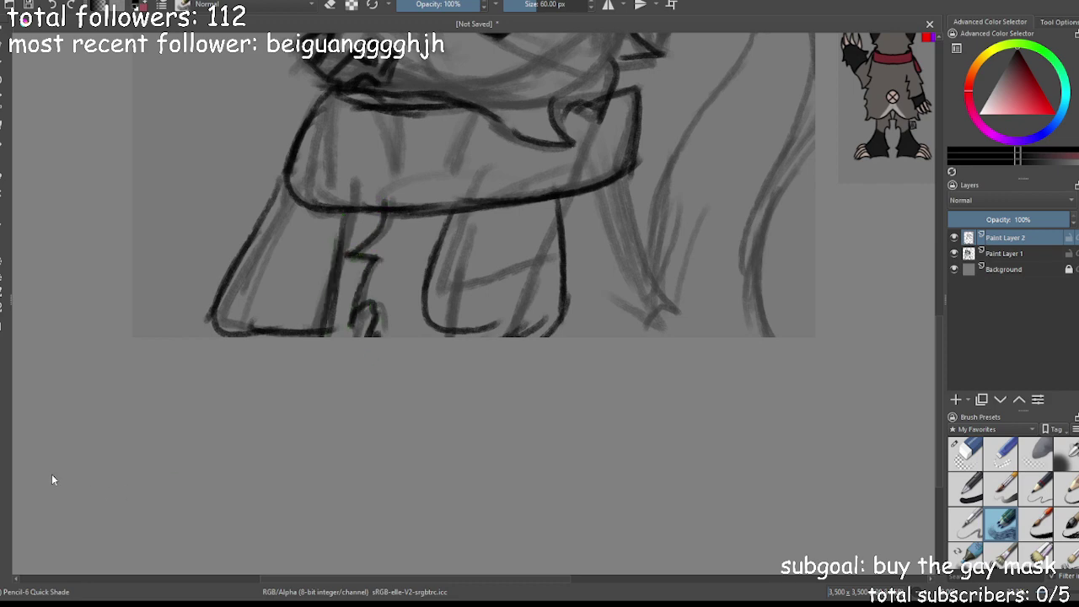
Line the back with a jagged fur edge from the scarf's right end down to the canvas bottom
key("ctrl+minus")
key("ctrl+minus")
key("ctrl+minus")
key("ctrl+plus")
key("ctrl+plus")
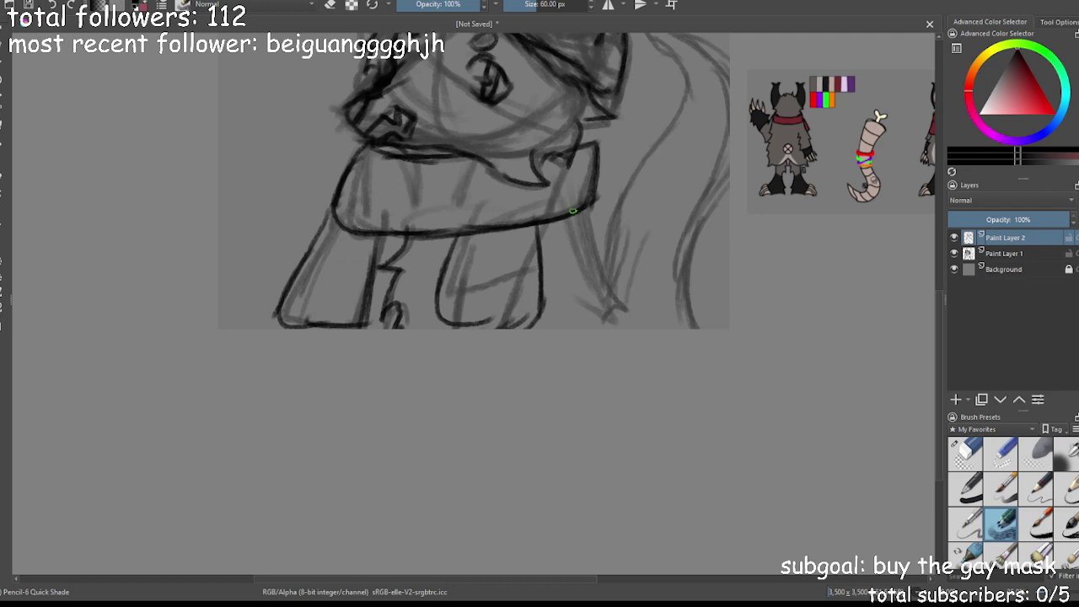
left_click_drag(573, 205, 608, 325)
left_click_drag(538, 263, 550, 329)
Line the tail's inner curve from its tip to the base behind the body, undoing stray strokes
key("ctrl+minus")
key("ctrl+minus")
key("ctrl+minus")
key("ctrl+minus")
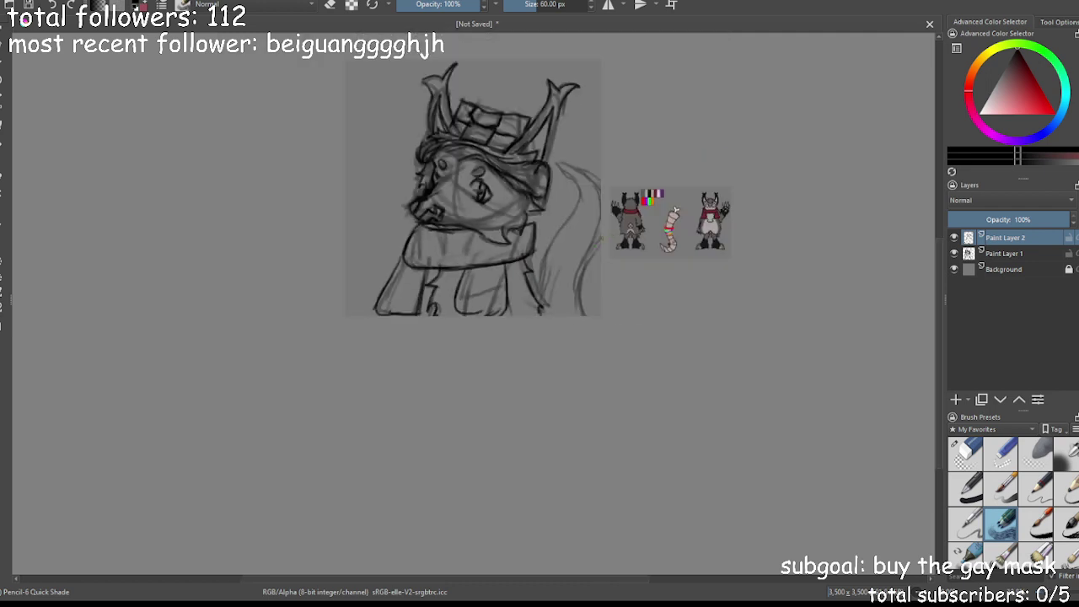
key("ctrl+plus")
key("ctrl+plus")
mouse_move(544, 305)
left_mouse_down()
mouse_move(540, 272)
mouse_move(578, 200)
mouse_move(562, 173)
mouse_move(582, 175)
mouse_move(598, 199)
left_mouse_up()
key("ctrl+z")
key("ctrl+z")
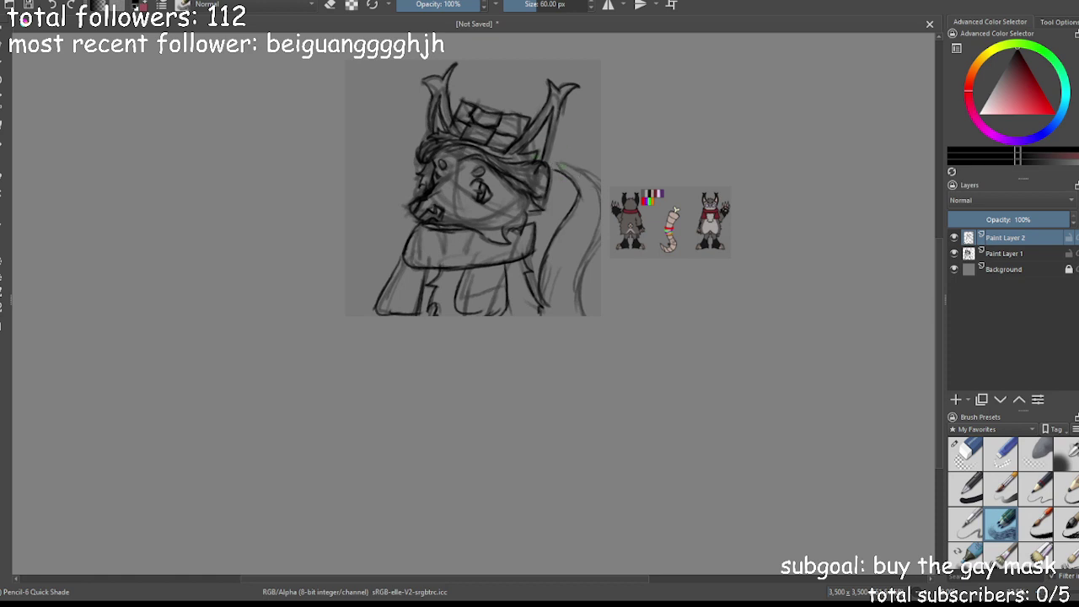
Line the tail's outer edge and add curved bands across its length
mouse_move(578, 171)
left_mouse_down()
mouse_move(599, 233)
mouse_move(580, 308)
left_mouse_up()
left_click_drag(544, 261, 583, 280)
left_click_drag(572, 217, 600, 206)
Hide the rough sketch on Paint Layer 1 so that only the line work is shown
key("ctrl+minus")
key("ctrl+minus")
key("ctrl+minus")
key("ctrl+plus")
key("ctrl+plus")
key("ctrl+plus")
left_click(955, 254)
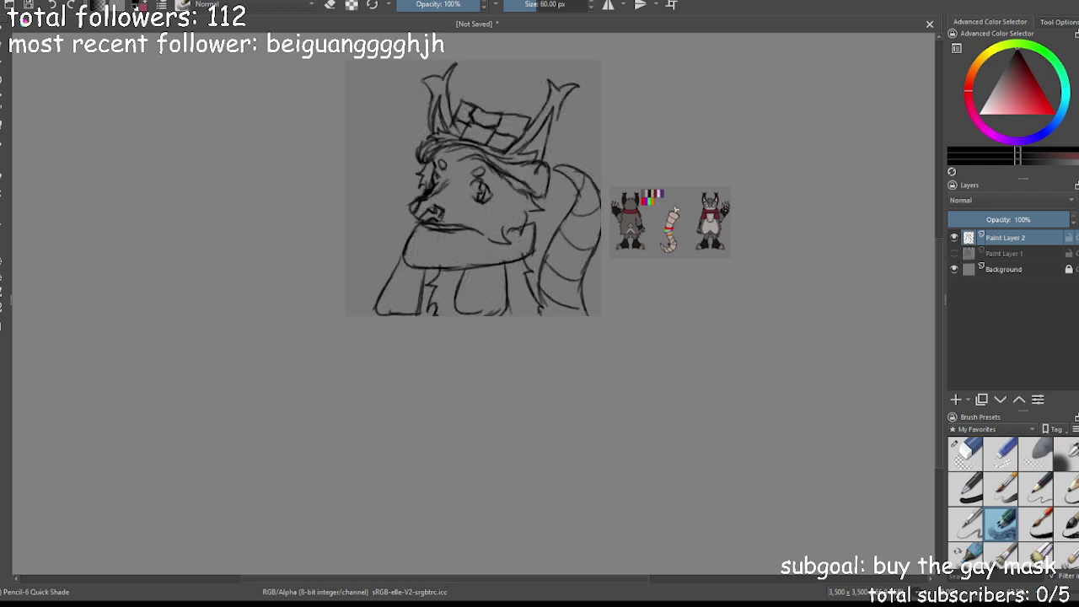
key("ctrl+plus")
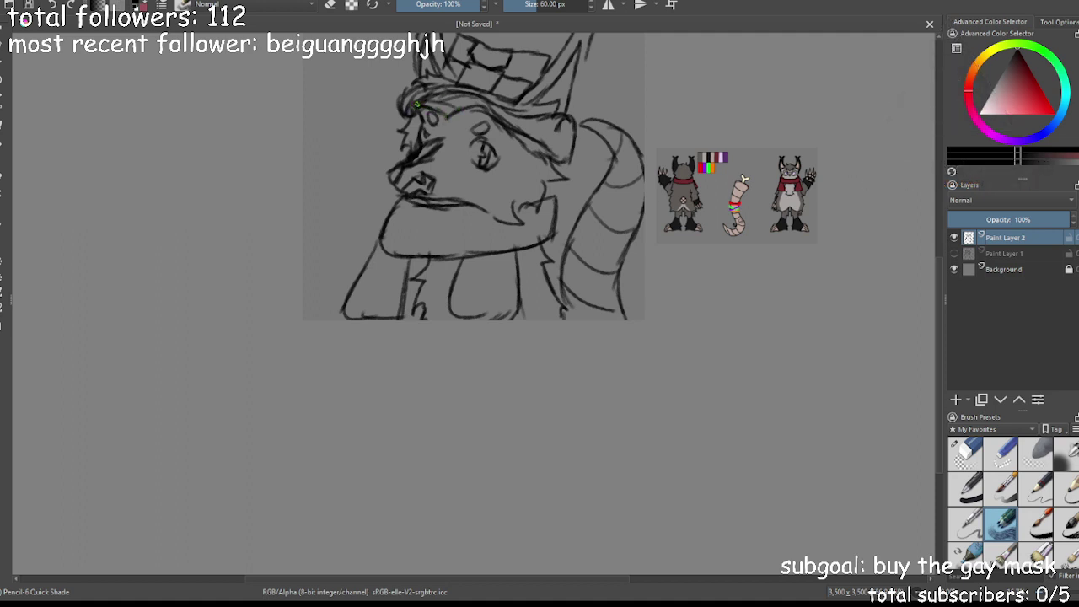
Show the rough sketch on Paint Layer 1 again beneath the line work
key("ctrl+minus")
key("ctrl+minus")
key("ctrl+minus")
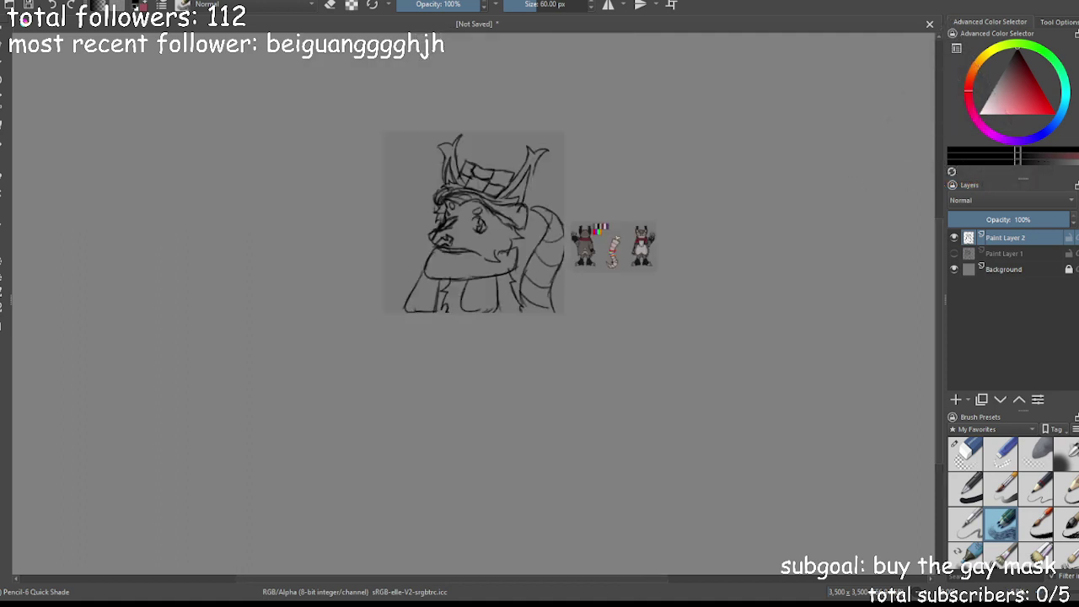
key("plus")
key("plus")
left_click(954, 253)
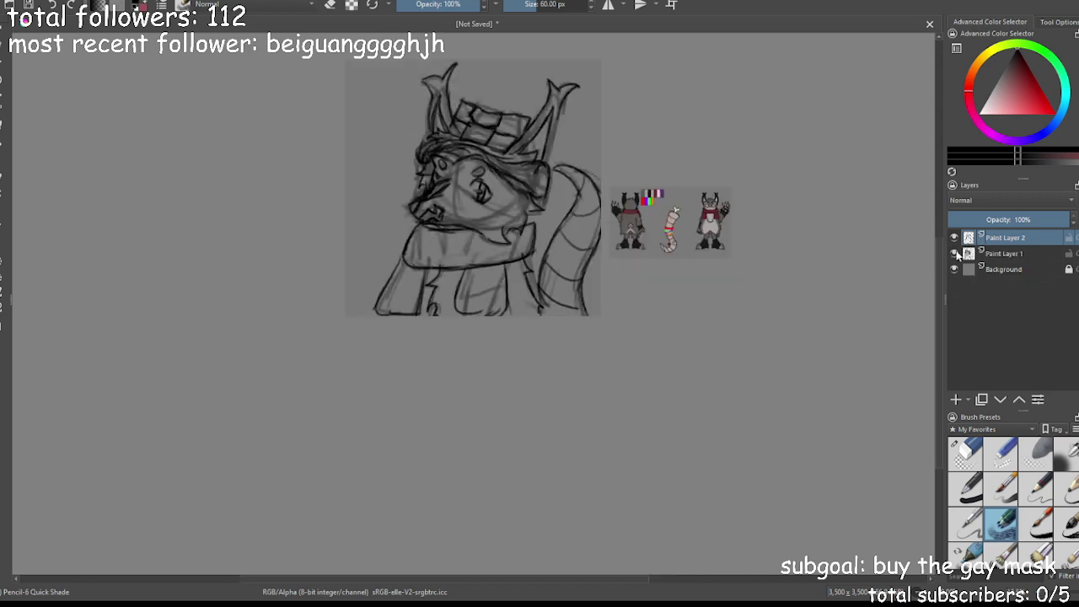
left_click(968, 455)
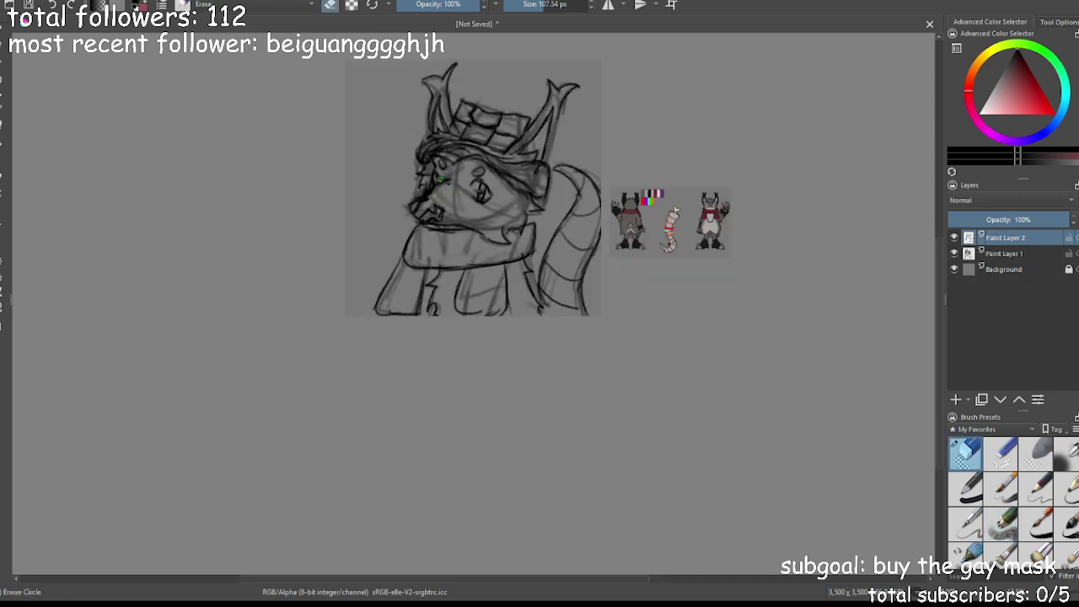
key("plus")
key("plus")
left_click(1001, 523)
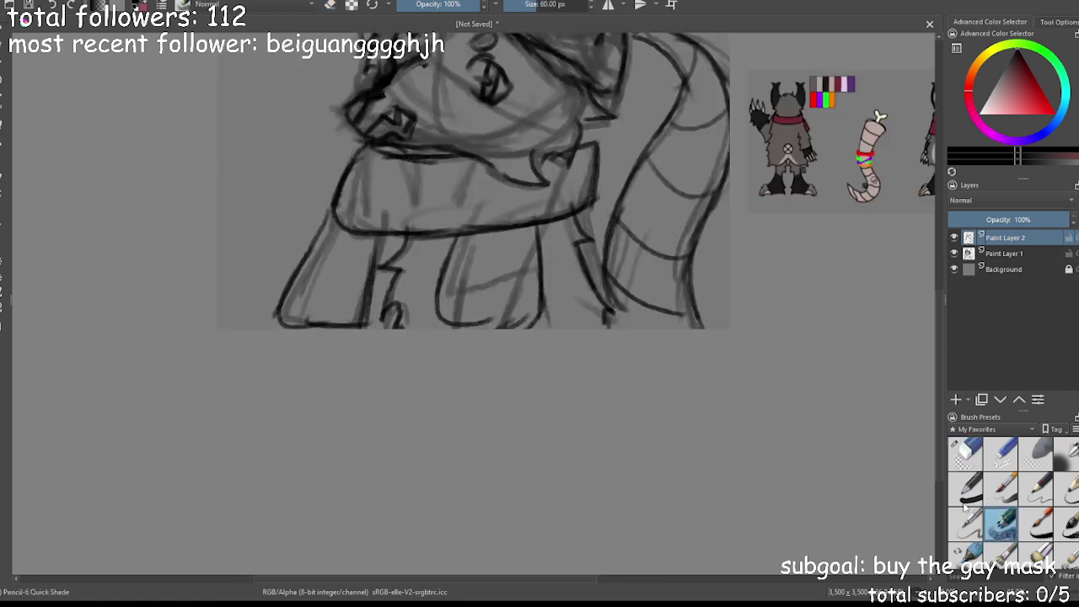
left_click_drag(375, 99, 414, 77)
key("ctrl+z")
key("minus")
key("minus")
key("minus")
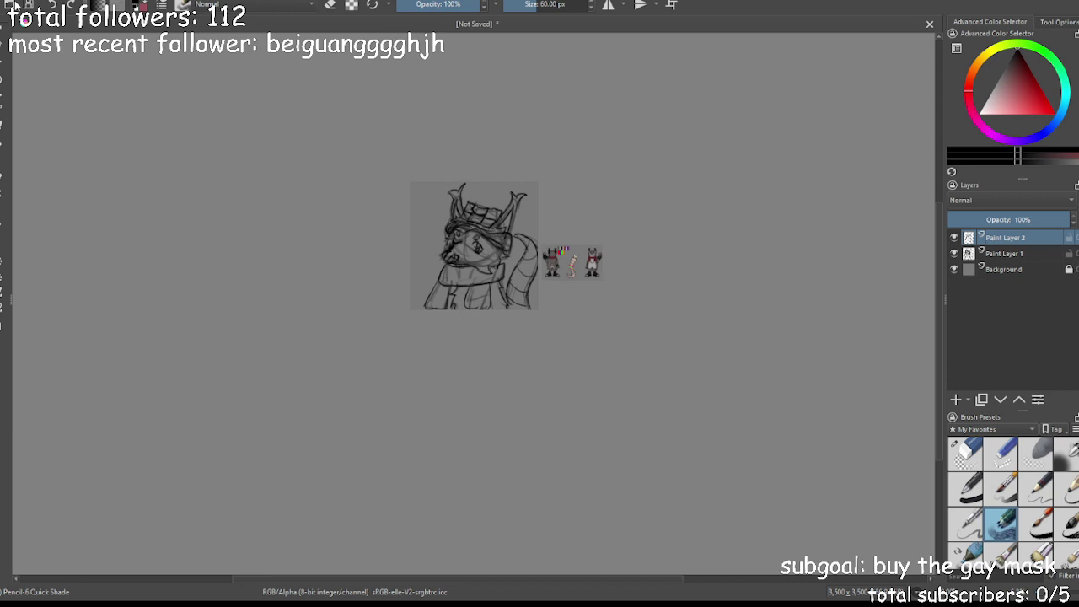
Create a new document and sketch a small head circle with curved vertical and horizontal guide lines, undoing stray strokes
left_click(653, 441)
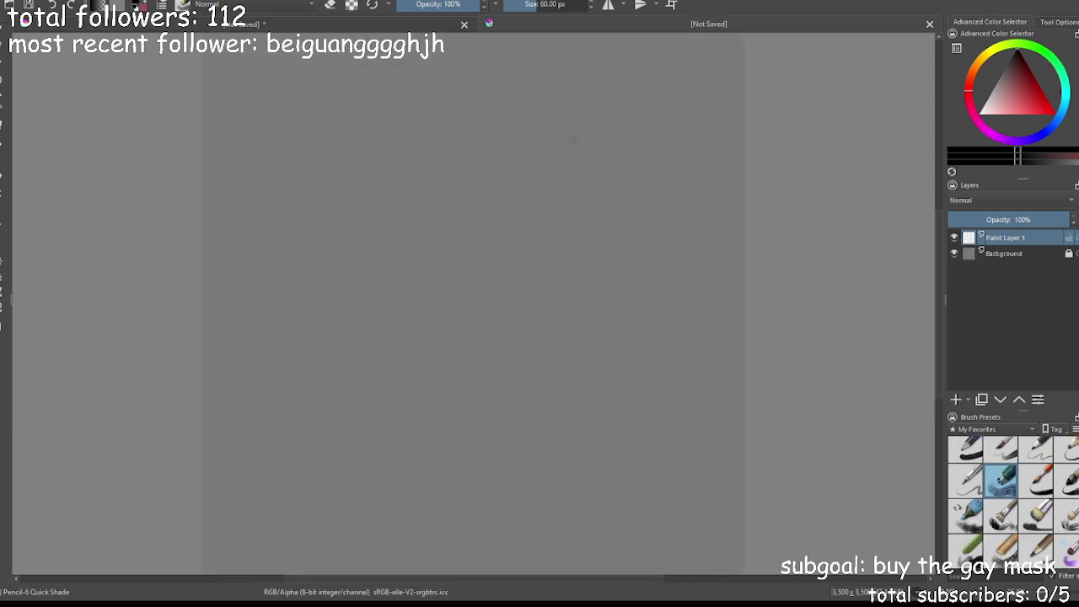
mouse_move(574, 236)
left_mouse_down()
mouse_move(531, 205)
mouse_move(547, 178)
mouse_move(529, 178)
mouse_move(542, 167)
mouse_move(577, 169)
mouse_move(551, 169)
mouse_move(593, 197)
mouse_move(604, 187)
mouse_move(586, 240)
mouse_move(553, 236)
left_mouse_up()
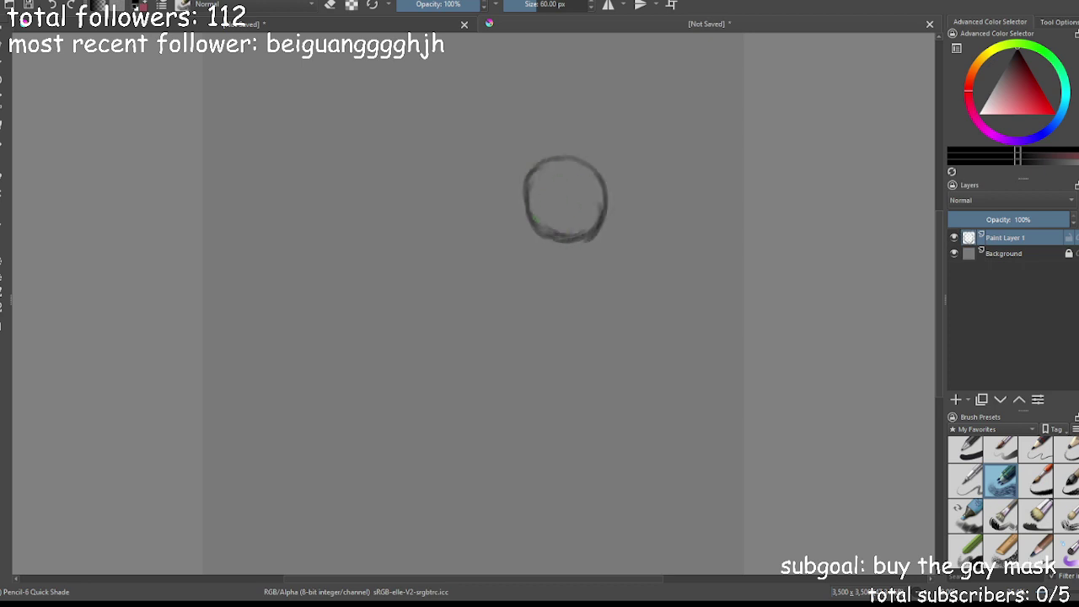
left_click_drag(541, 199, 551, 159)
left_click_drag(533, 211, 574, 212)
mouse_move(535, 220)
left_mouse_down()
mouse_move(577, 192)
mouse_move(567, 219)
mouse_move(599, 213)
left_mouse_up()
key("ctrl+z")
key("ctrl+z")
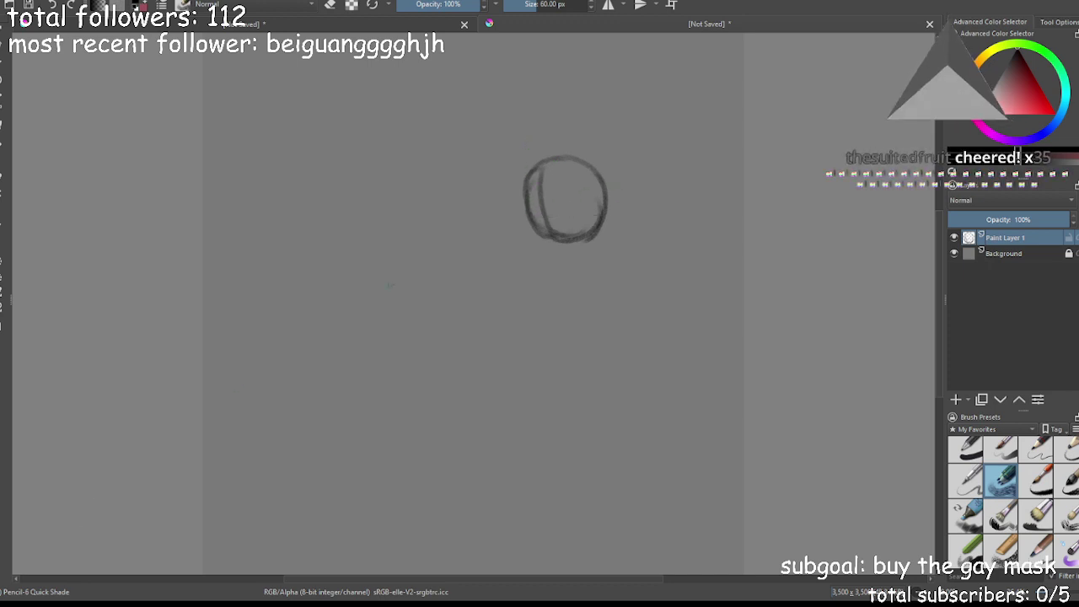
mouse_move(526, 212)
left_mouse_down()
mouse_move(570, 225)
mouse_move(607, 211)
left_mouse_up()
key("ctrl+z")
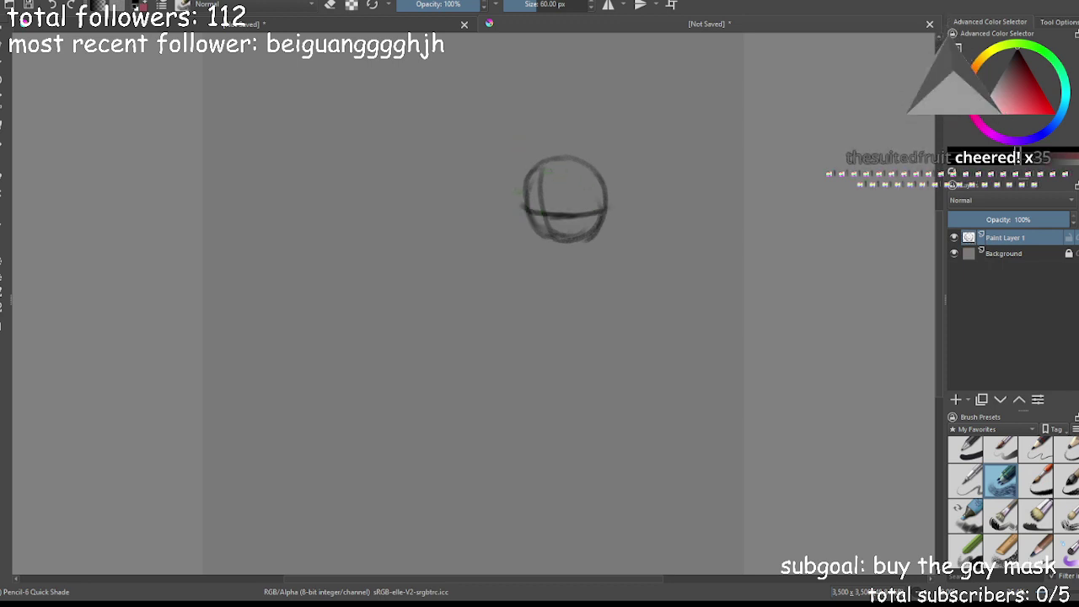
Sketch a blunt snout low on the head's left side, darken the head outline and mark the start of the neck
mouse_move(543, 160)
left_mouse_down()
mouse_move(525, 204)
mouse_move(563, 156)
mouse_move(605, 172)
mouse_move(624, 219)
left_mouse_up()
left_click_drag(557, 241, 577, 253)
mouse_move(526, 191)
left_mouse_down()
mouse_move(515, 236)
mouse_move(568, 238)
mouse_move(545, 253)
left_mouse_up()
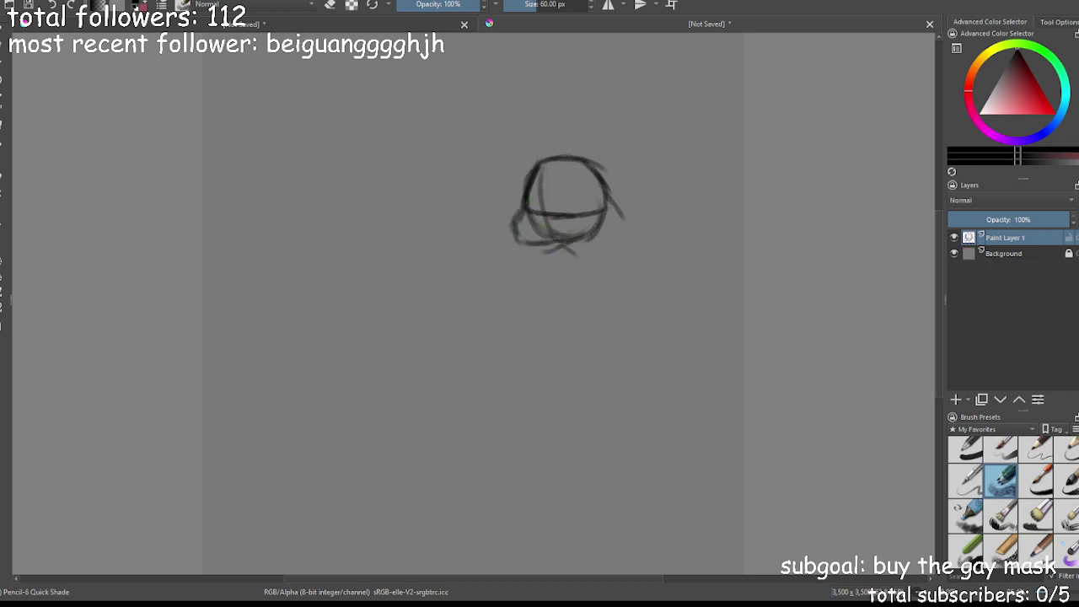
mouse_move(524, 209)
left_mouse_down()
mouse_move(555, 234)
mouse_move(515, 229)
mouse_move(560, 218)
mouse_move(546, 220)
mouse_move(539, 239)
mouse_move(545, 229)
mouse_move(518, 226)
mouse_move(544, 220)
mouse_move(516, 226)
mouse_move(516, 238)
mouse_move(545, 235)
left_mouse_up()
key("ctrl+z")
key("ctrl+z")
key("ctrl+z")
Sketch a tilted cone party hat with a round pompom on top of the head
left_click_drag(564, 162, 604, 122)
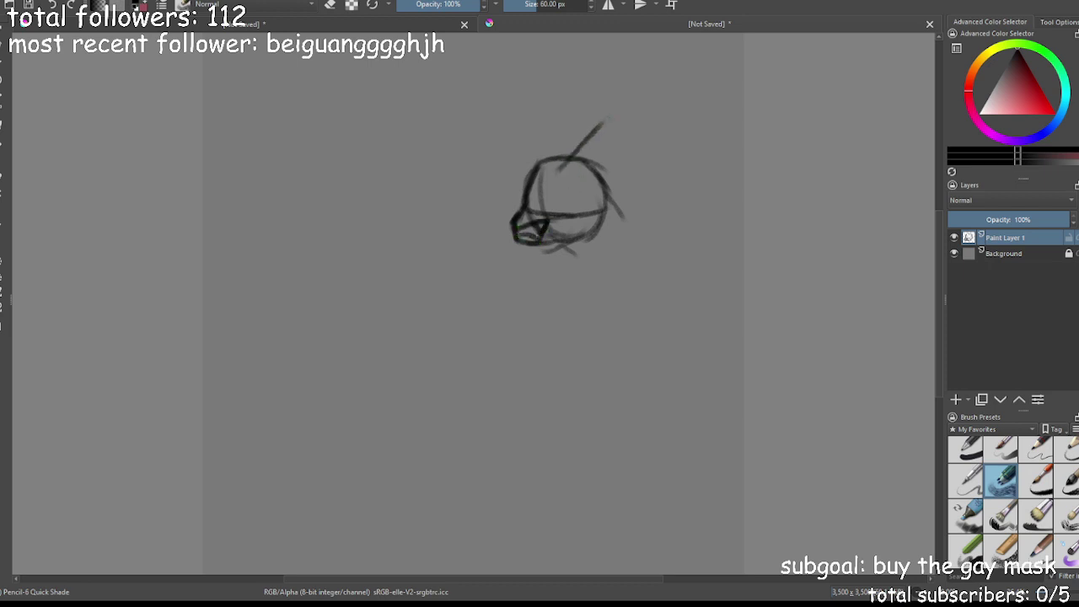
key("ctrl+z")
mouse_move(565, 165)
left_mouse_down()
mouse_move(611, 113)
mouse_move(606, 181)
mouse_move(612, 113)
mouse_move(570, 168)
mouse_move(591, 165)
mouse_move(605, 183)
mouse_move(591, 164)
mouse_move(571, 162)
mouse_move(618, 107)
left_mouse_up()
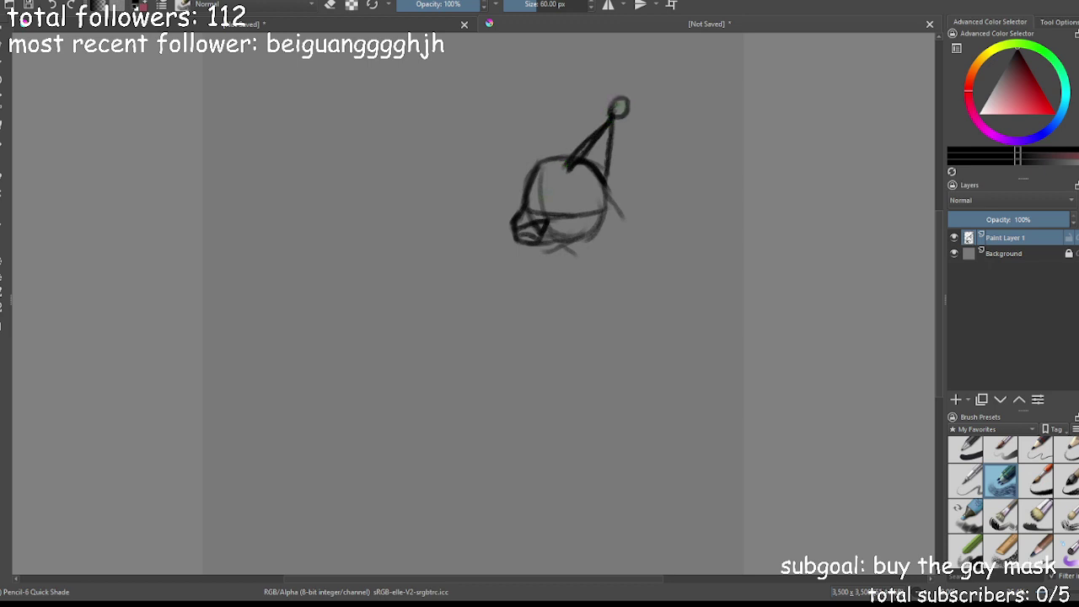
Add an eye and small spikes to the dinosaur's head, and extend the neck lines below it
mouse_move(546, 187)
left_mouse_down()
mouse_move(575, 190)
mouse_move(570, 210)
mouse_move(570, 196)
mouse_move(537, 171)
mouse_move(529, 183)
mouse_move(543, 166)
mouse_move(553, 176)
mouse_move(539, 186)
mouse_move(567, 150)
mouse_move(563, 162)
mouse_move(622, 221)
left_mouse_up()
left_click_drag(559, 244, 580, 267)
left_click_drag(607, 201, 632, 252)
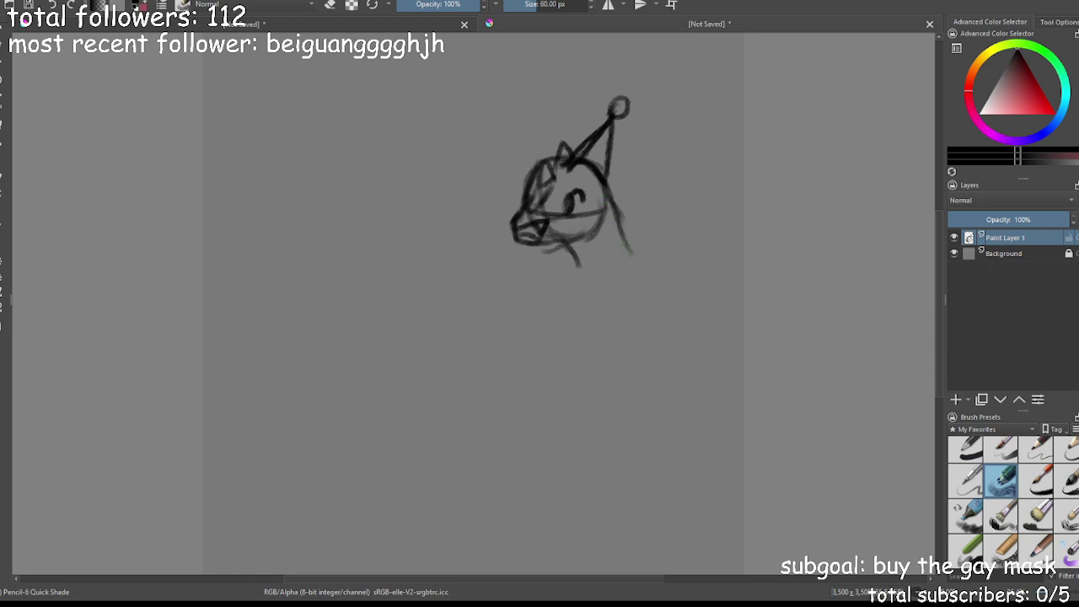
Sketch two triangular spikes behind the neck and the curved chest and back lines of the body
mouse_move(610, 172)
left_mouse_down()
mouse_move(628, 238)
mouse_move(641, 217)
mouse_move(646, 261)
left_mouse_up()
mouse_move(563, 239)
left_mouse_down()
mouse_move(578, 290)
mouse_move(549, 354)
left_mouse_up()
left_click_drag(629, 241, 651, 334)
mouse_move(614, 268)
left_mouse_down()
mouse_move(572, 292)
mouse_move(564, 267)
mouse_move(573, 324)
mouse_move(526, 369)
mouse_move(496, 302)
mouse_move(485, 339)
mouse_move(493, 359)
left_mouse_up()
key("ctrl+z")
key("ctrl+z")
key("ctrl+z")
key("ctrl+z")
key("ctrl+z")
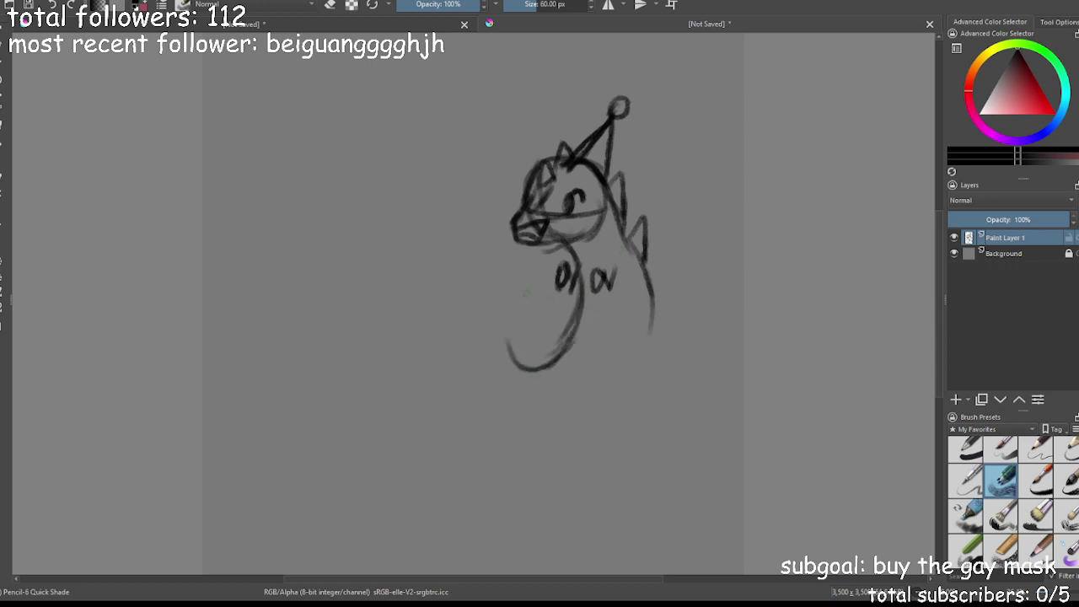
key("ctrl+z")
key("ctrl+z")
key("ctrl+z")
key("ctrl+z")
key("ctrl+z")
key("ctrl+z")
key("ctrl+z")
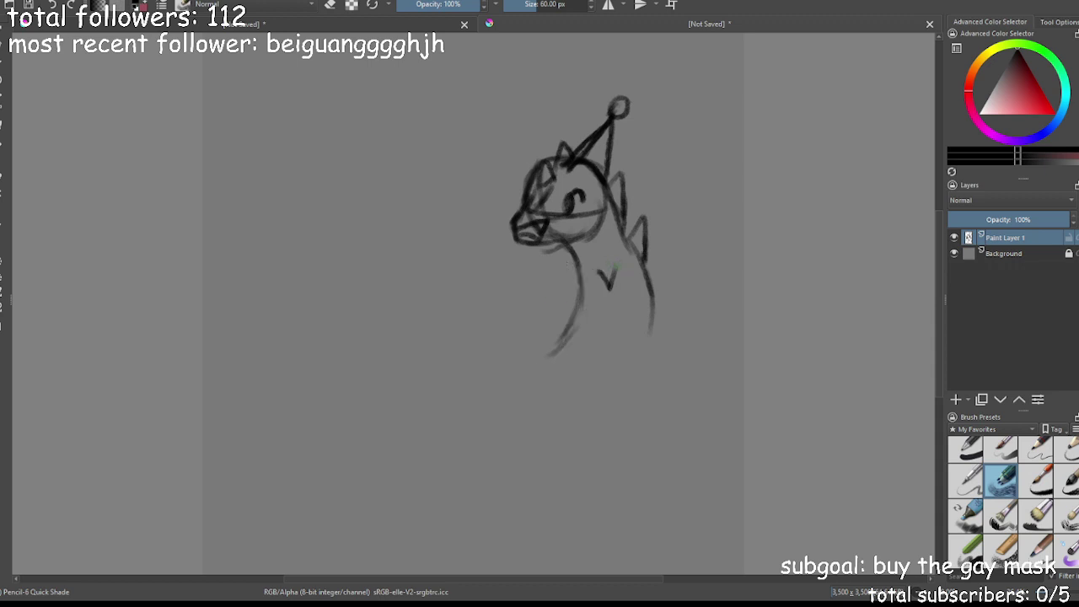
Sketch two tiny arms on the chest, extend the back line down and add the rounded legs and feet
mouse_move(621, 265)
left_mouse_down()
mouse_move(611, 299)
mouse_move(602, 270)
mouse_move(600, 283)
mouse_move(554, 283)
left_mouse_up()
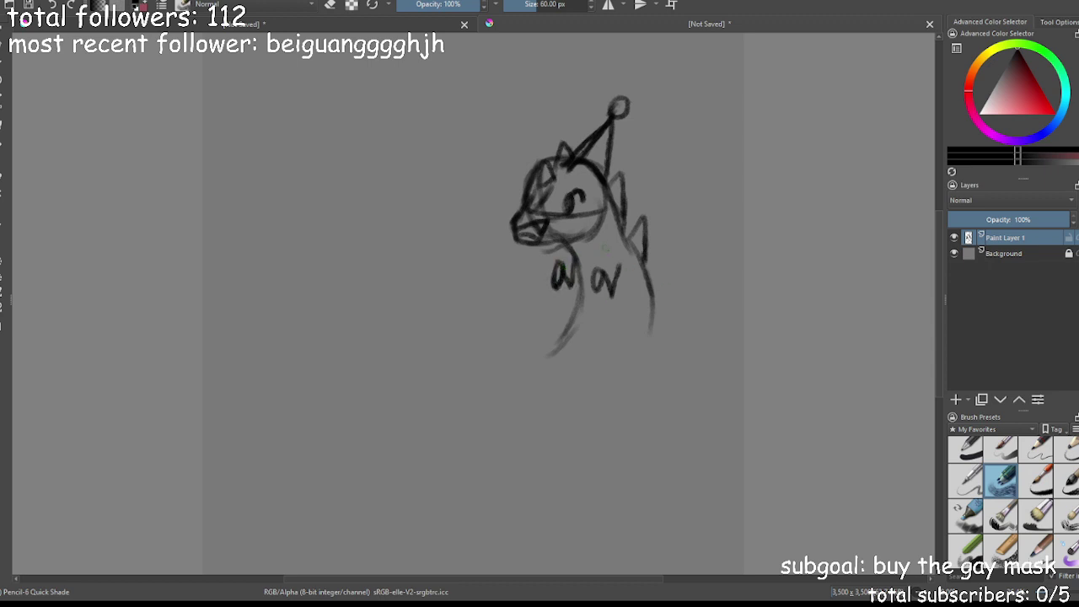
mouse_move(626, 239)
left_mouse_down()
mouse_move(651, 311)
mouse_move(623, 390)
mouse_move(599, 407)
mouse_move(626, 371)
mouse_move(603, 349)
mouse_move(604, 383)
left_mouse_up()
mouse_move(609, 386)
left_mouse_down()
mouse_move(629, 390)
mouse_move(620, 405)
mouse_move(605, 390)
mouse_move(624, 397)
mouse_move(651, 348)
mouse_move(673, 352)
mouse_move(651, 381)
mouse_move(677, 386)
left_mouse_up()
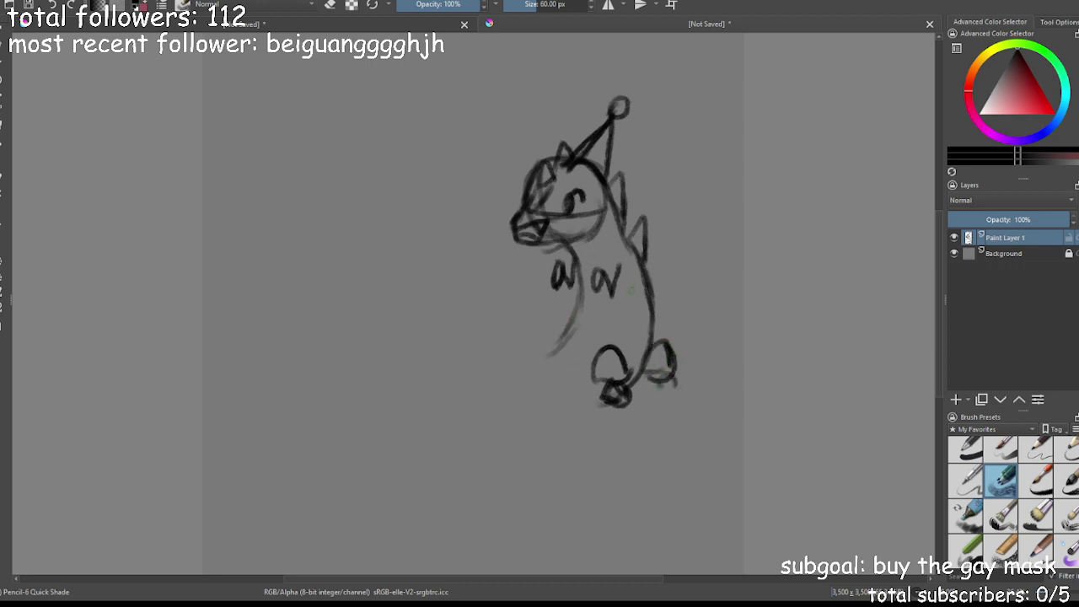
Sketch the dinosaur's tail curving out to the left, with triangular spikes along its upper edge
mouse_move(581, 275)
left_mouse_down()
mouse_move(549, 342)
mouse_move(513, 341)
left_mouse_up()
key("ctrl+z")
mouse_move(515, 342)
left_mouse_down()
mouse_move(548, 339)
mouse_move(520, 366)
mouse_move(487, 353)
mouse_move(495, 389)
mouse_move(571, 399)
mouse_move(586, 379)
mouse_move(565, 404)
mouse_move(550, 391)
mouse_move(596, 379)
mouse_move(539, 395)
left_mouse_up()
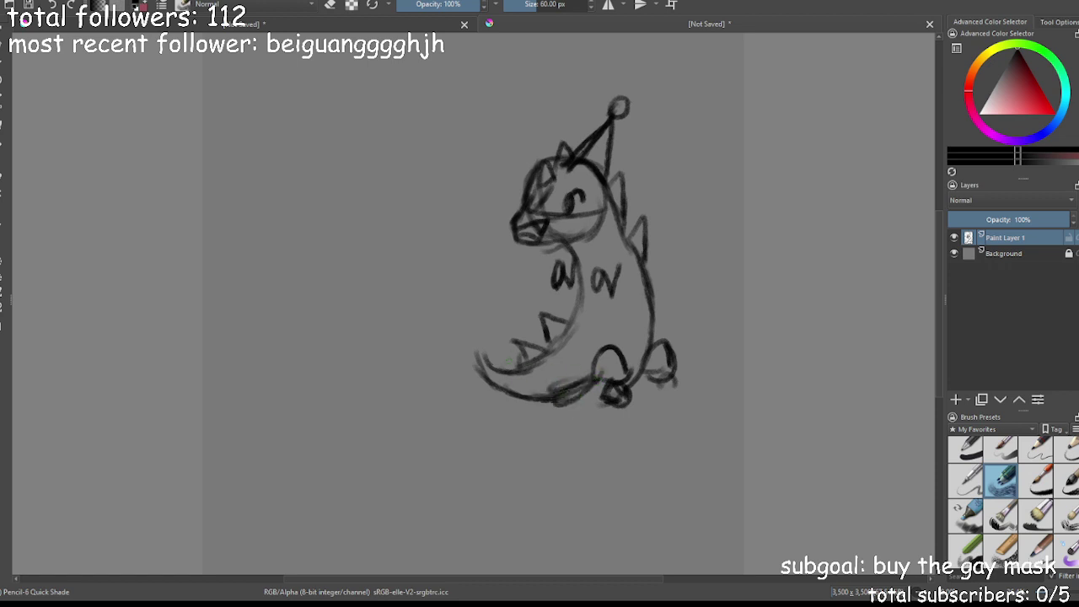
Erase the near leg and redraw it with Pencil-6 Quick Shade as a rounder thigh and small foot
left_click(970, 455)
mouse_move(613, 337)
left_mouse_down()
mouse_move(623, 346)
mouse_move(621, 398)
left_mouse_up()
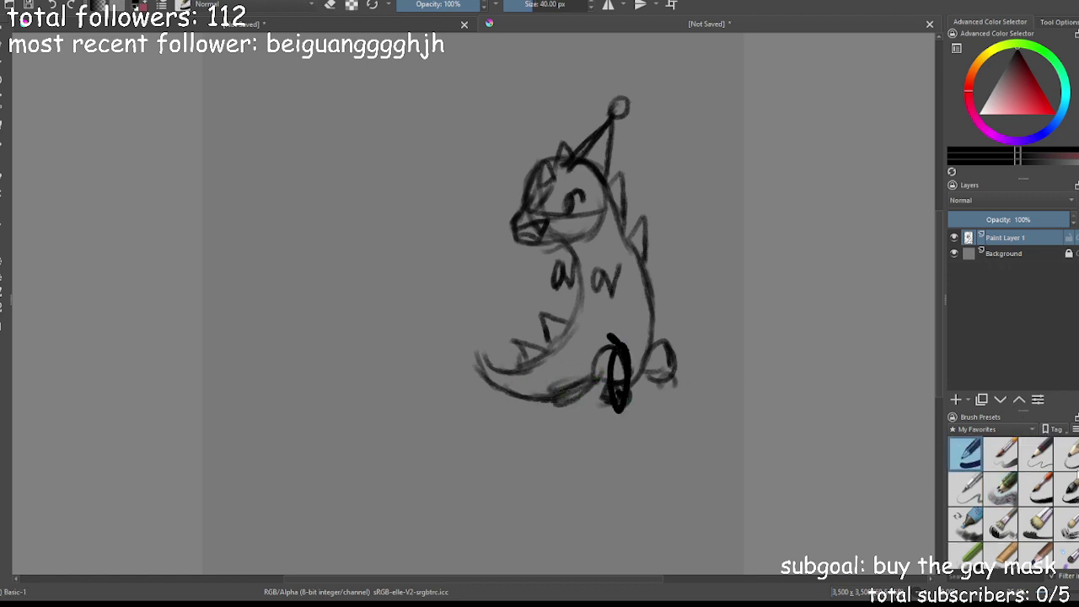
scroll(1006, 462, "up", 1)
left_click(965, 453)
key("ctrl+z")
mouse_move(628, 354)
left_mouse_down()
mouse_move(615, 398)
mouse_move(600, 353)
mouse_move(670, 357)
mouse_move(690, 386)
mouse_move(632, 400)
mouse_move(601, 390)
mouse_move(584, 359)
mouse_move(626, 376)
mouse_move(617, 352)
mouse_move(602, 396)
mouse_move(605, 380)
mouse_move(621, 399)
mouse_move(599, 401)
mouse_move(627, 387)
left_mouse_up()
left_click(1000, 523)
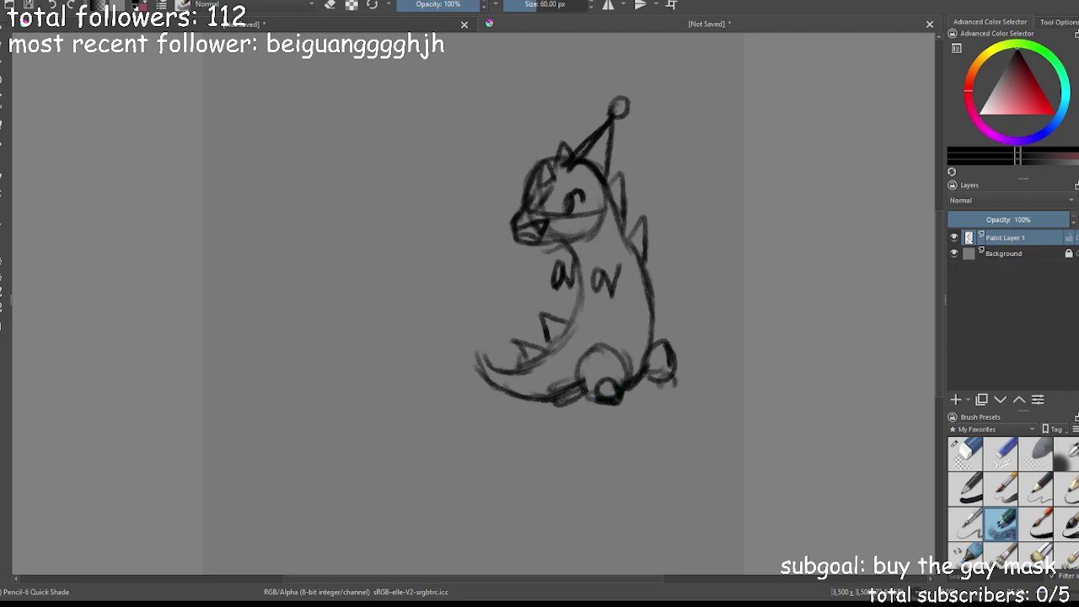
Darken a tail spike and sketch two balloons with strings leading to the dinosaur's hand
mouse_move(570, 325)
left_mouse_down()
mouse_move(553, 317)
mouse_move(548, 344)
left_mouse_up()
mouse_move(555, 277)
left_mouse_down()
mouse_move(505, 223)
mouse_move(498, 182)
mouse_move(520, 126)
mouse_move(498, 118)
mouse_move(487, 93)
mouse_move(498, 61)
mouse_move(544, 88)
mouse_move(518, 132)
mouse_move(528, 139)
mouse_move(497, 161)
mouse_move(516, 157)
left_mouse_up()
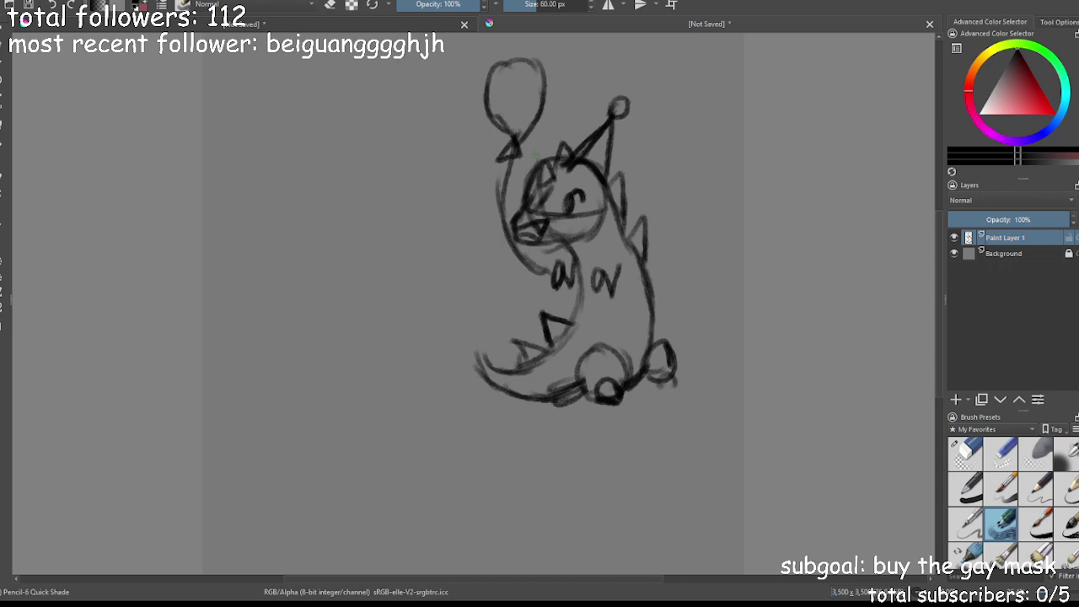
mouse_move(556, 269)
left_mouse_down()
mouse_move(545, 286)
mouse_move(512, 268)
mouse_move(473, 212)
mouse_move(470, 177)
mouse_move(447, 152)
mouse_move(463, 125)
mouse_move(489, 164)
mouse_move(457, 201)
mouse_move(479, 198)
mouse_move(472, 187)
left_mouse_up()
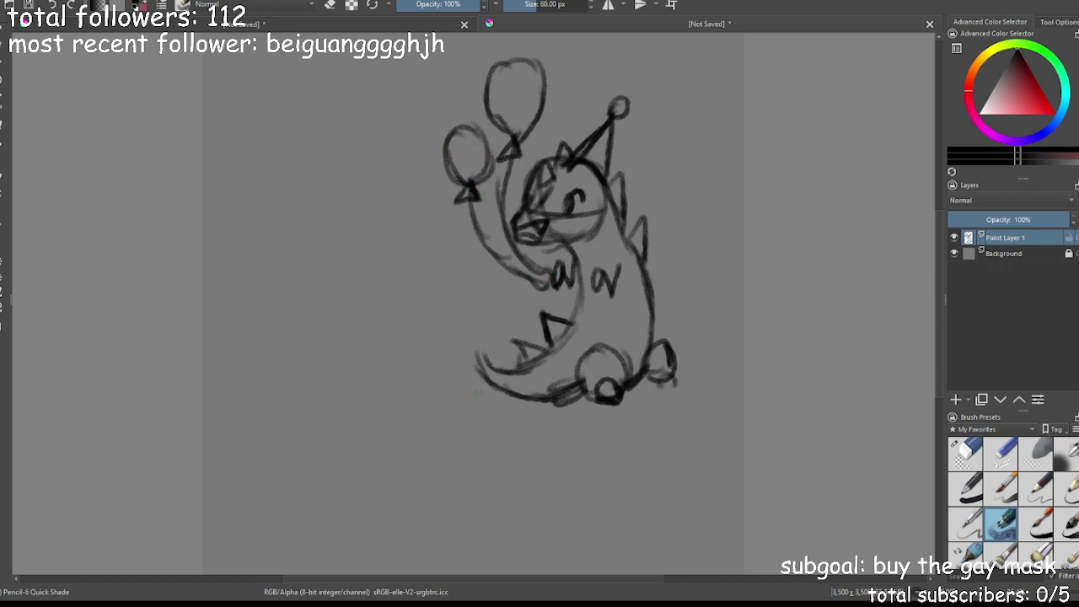
Sketch a square gift box with a vertical ribbon and a bow beside the tail tip
mouse_move(428, 349)
left_mouse_down()
mouse_move(469, 402)
mouse_move(481, 379)
mouse_move(452, 403)
mouse_move(441, 331)
mouse_move(472, 339)
mouse_move(452, 389)
left_mouse_up()
left_click_drag(462, 346, 453, 409)
mouse_move(430, 356)
left_mouse_down()
mouse_move(482, 357)
mouse_move(431, 356)
mouse_move(470, 342)
mouse_move(473, 350)
left_mouse_up()
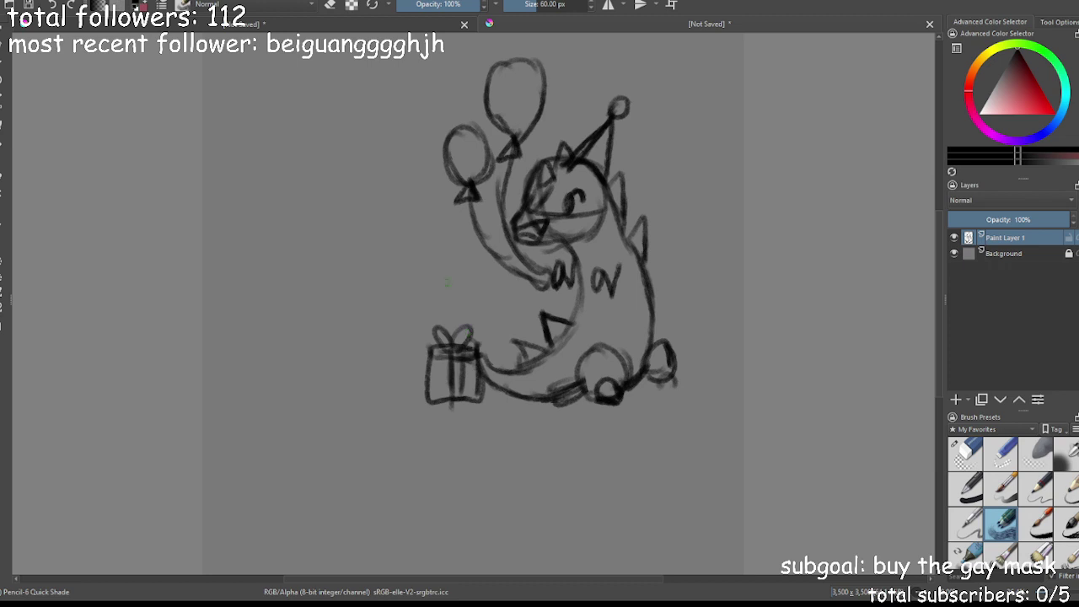
Go back to the horned-eared character drawing and create another new document for the next sketch
left_click(447, 26)
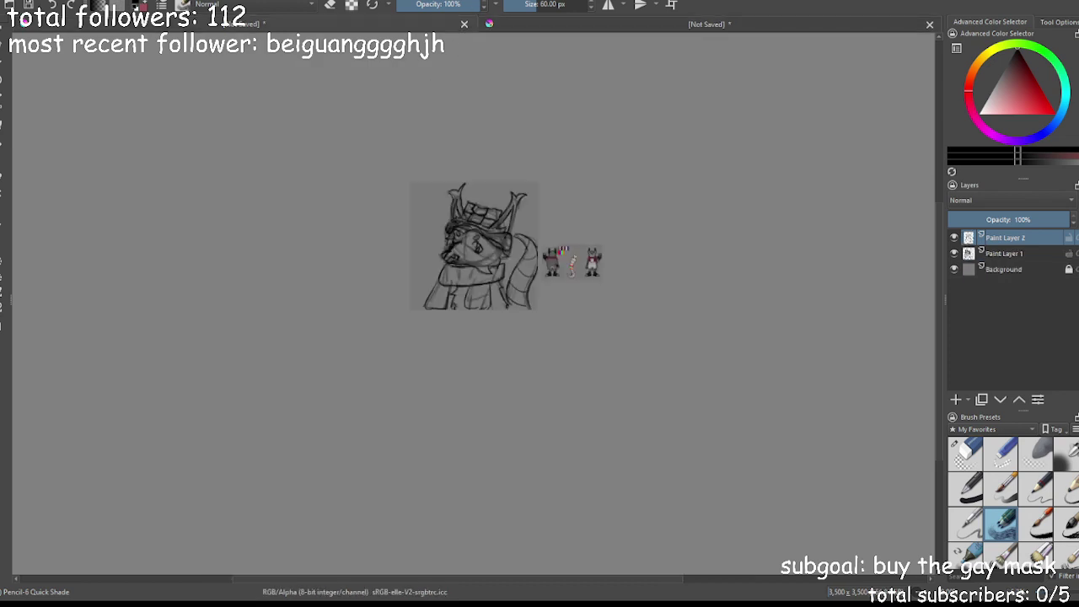
left_click(649, 444)
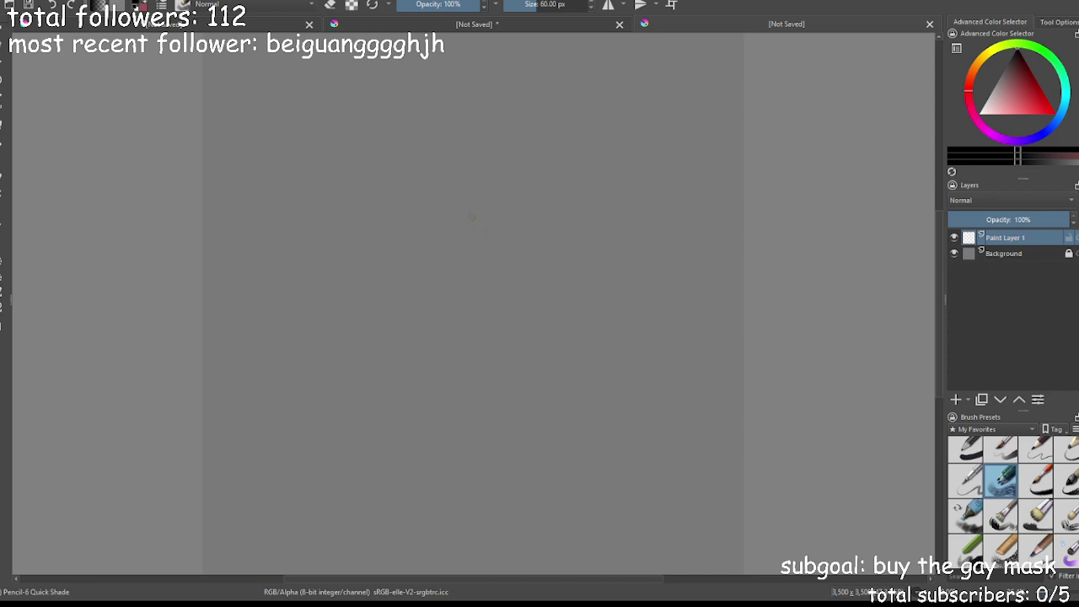
mouse_move(439, 272)
left_mouse_down()
mouse_move(410, 221)
mouse_move(419, 179)
mouse_move(469, 164)
left_mouse_up()
mouse_move(502, 195)
left_mouse_down()
mouse_move(526, 253)
mouse_move(439, 282)
mouse_move(420, 268)
left_mouse_up()
mouse_move(445, 173)
left_mouse_down()
mouse_move(466, 285)
mouse_move(456, 163)
left_mouse_up()
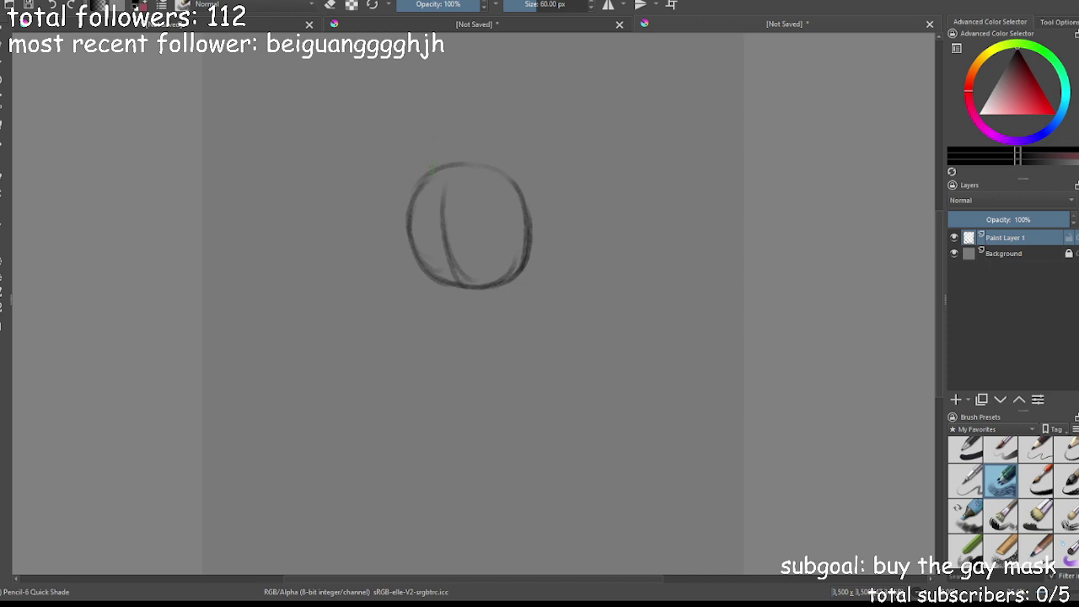
key("ctrl+z")
key("ctrl+z")
mouse_move(472, 291)
left_mouse_down()
mouse_move(475, 250)
mouse_move(456, 168)
left_mouse_up()
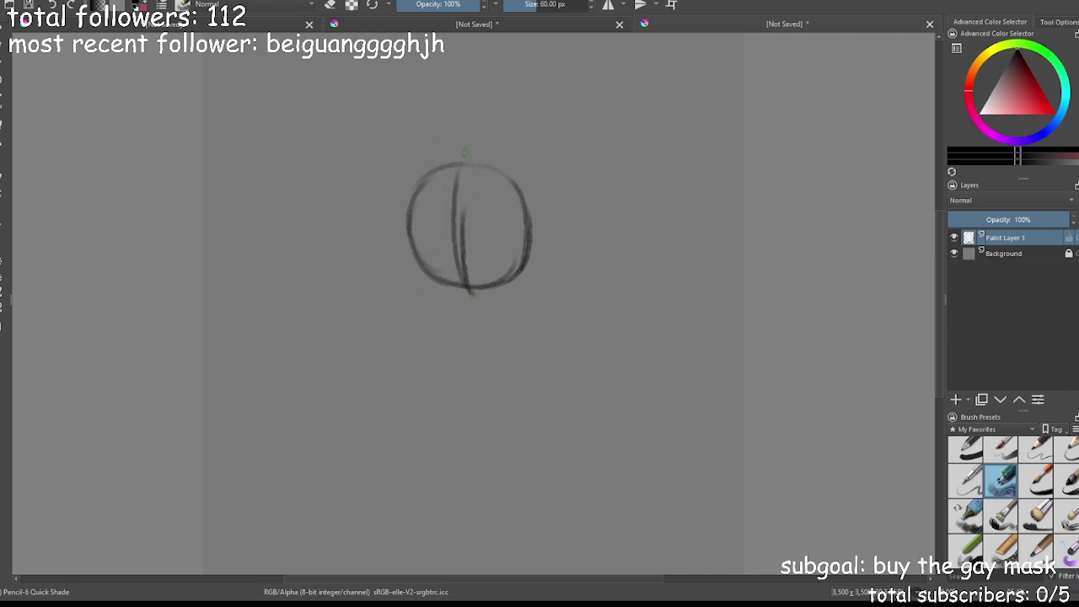
key("ctrl+z")
key("ctrl+z")
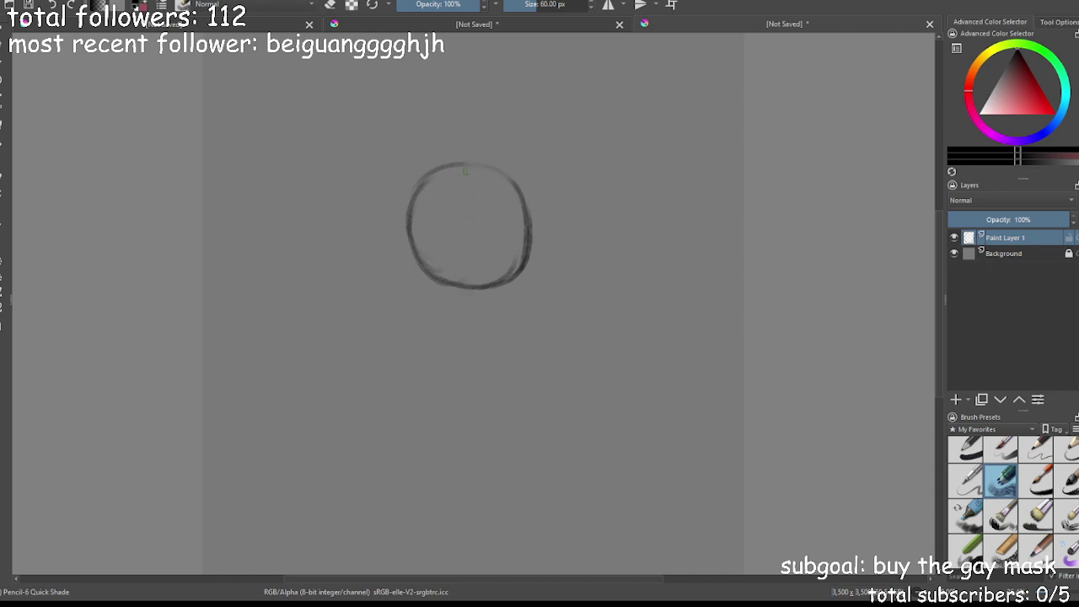
key("ctrl+z")
key("ctrl+z")
key("ctrl+z")
key("ctrl+z")
key("ctrl+z")
key("ctrl+z")
key("ctrl+z")
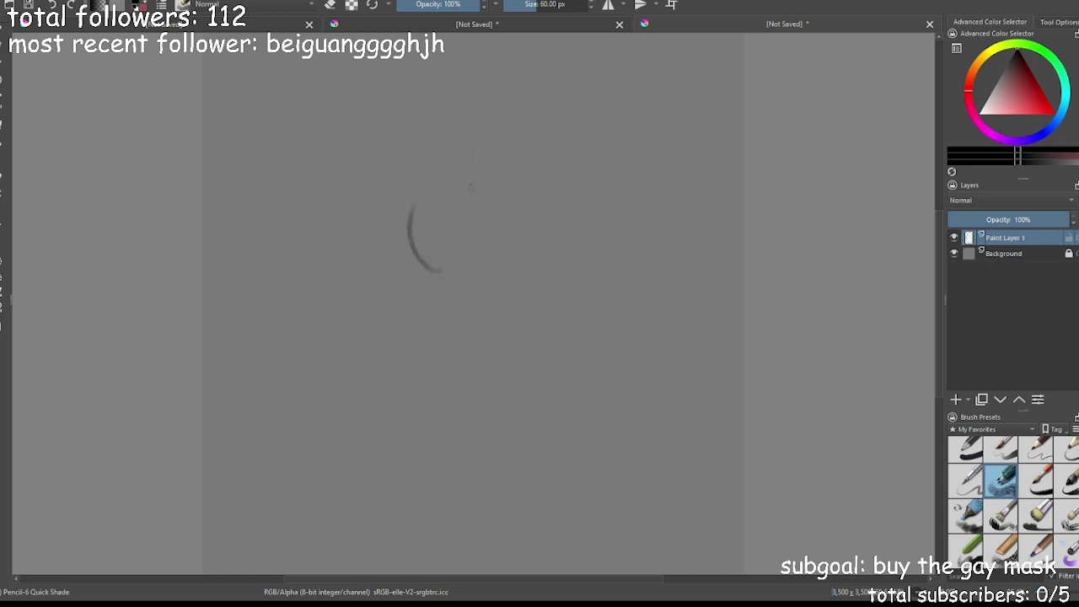
Sketch an oval head with a curved vertical centre line and a curved eye line, undoing extra strokes
mouse_move(527, 268)
left_mouse_down()
mouse_move(484, 246)
mouse_move(509, 162)
mouse_move(559, 152)
mouse_move(598, 207)
mouse_move(586, 275)
mouse_move(540, 289)
mouse_move(502, 280)
mouse_move(546, 279)
mouse_move(532, 162)
mouse_move(524, 283)
mouse_move(530, 152)
left_mouse_up()
key("ctrl+z")
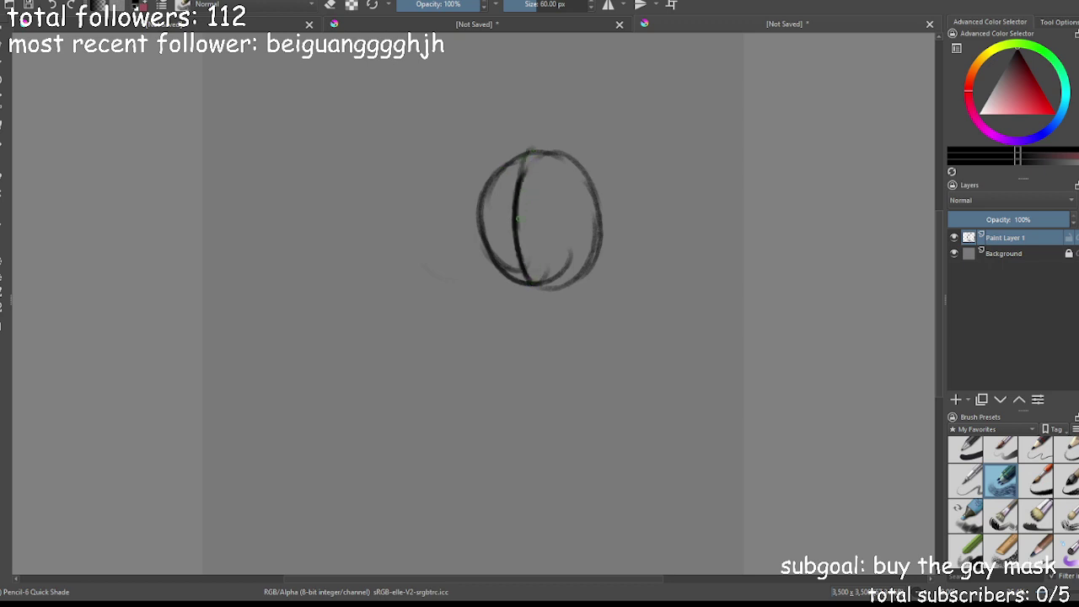
left_click_drag(477, 222, 582, 246)
mouse_move(500, 251)
left_mouse_down()
mouse_move(570, 245)
mouse_move(600, 216)
left_mouse_up()
key("ctrl+z")
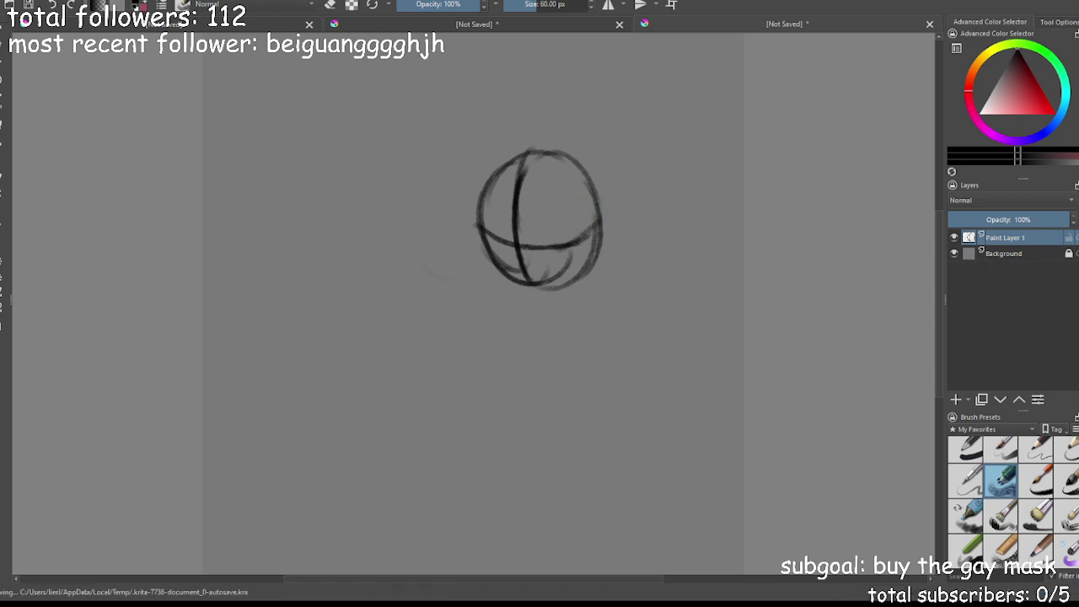
Outline the head with two pointed ears, a hair tuft between them and jagged fur on both cheeks
left_click_drag(570, 162, 592, 99)
mouse_move(600, 234)
left_mouse_down()
mouse_move(618, 198)
mouse_move(609, 225)
mouse_move(632, 204)
mouse_move(616, 212)
mouse_move(634, 175)
mouse_move(619, 112)
mouse_move(624, 137)
mouse_move(597, 97)
left_mouse_up()
mouse_move(500, 173)
left_mouse_down()
mouse_move(482, 139)
mouse_move(487, 241)
mouse_move(473, 142)
mouse_move(475, 173)
mouse_move(483, 124)
mouse_move(487, 145)
mouse_move(569, 160)
mouse_move(540, 133)
mouse_move(543, 142)
mouse_move(514, 146)
mouse_move(524, 151)
mouse_move(499, 170)
left_mouse_up()
mouse_move(471, 206)
left_mouse_down()
mouse_move(457, 230)
mouse_move(479, 278)
mouse_move(507, 285)
left_mouse_up()
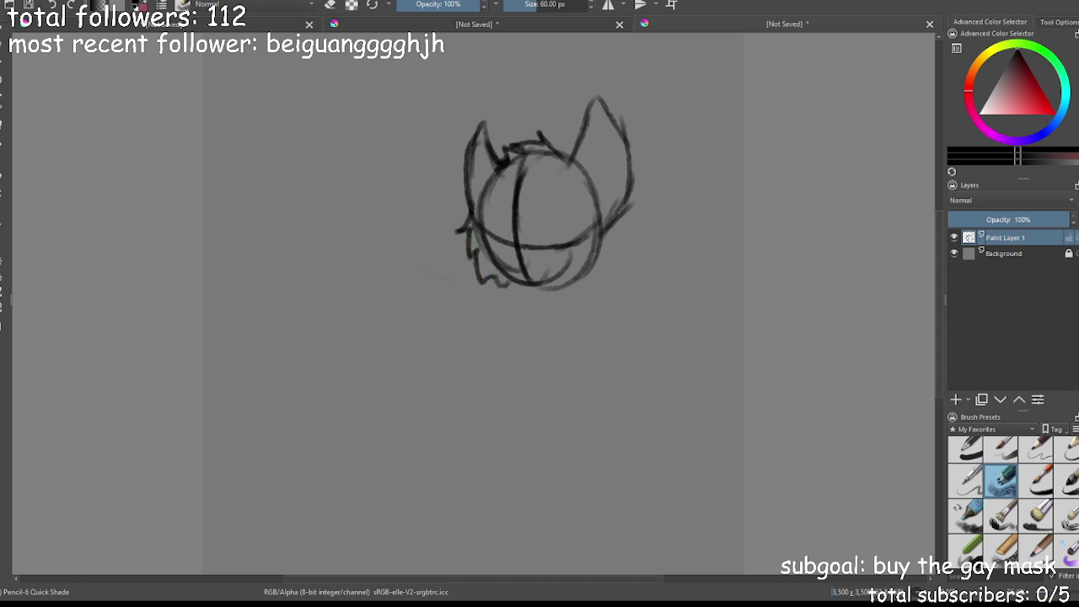
mouse_move(609, 217)
left_mouse_down()
mouse_move(590, 292)
mouse_move(527, 283)
left_mouse_up()
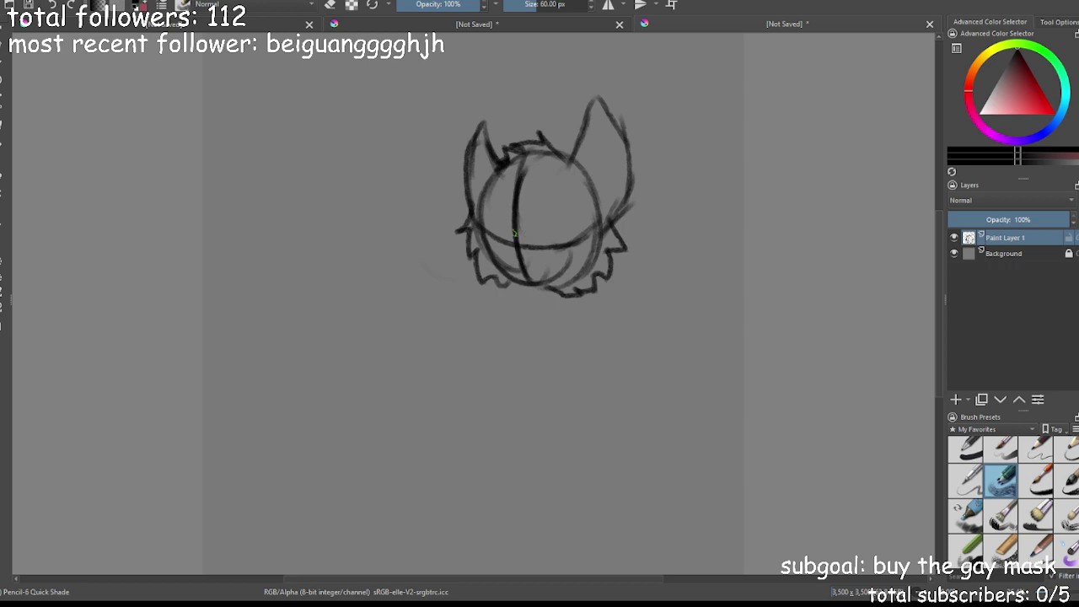
Sketch the muzzle at the lower left of the face, undoing the first stroke
mouse_move(506, 243)
left_mouse_down()
mouse_move(503, 256)
mouse_move(497, 246)
mouse_move(521, 253)
mouse_move(498, 251)
mouse_move(495, 269)
mouse_move(519, 283)
mouse_move(531, 268)
mouse_move(495, 271)
mouse_move(536, 286)
mouse_move(502, 280)
left_mouse_up()
key("ctrl+z")
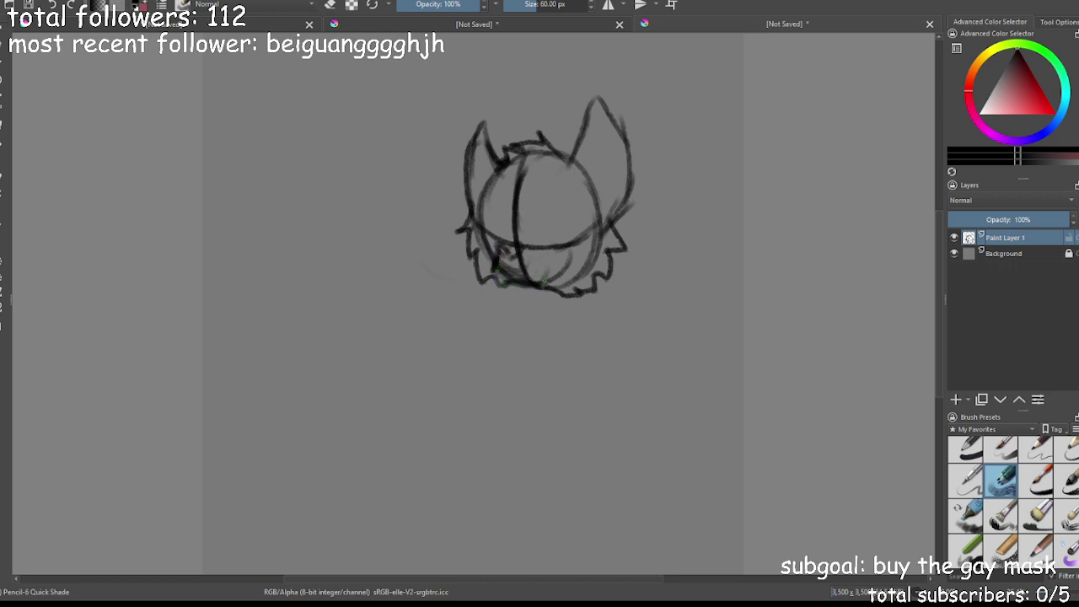
left_click_drag(501, 228, 496, 261)
Sketch both eyes with vertical pupils along the eye line, undoing the first attempt
mouse_move(486, 221)
left_mouse_down()
mouse_move(500, 221)
mouse_move(496, 238)
mouse_move(577, 221)
mouse_move(563, 225)
left_mouse_up()
key("ctrl+z")
key("ctrl+z")
key("ctrl+z")
key("ctrl+z")
mouse_move(541, 228)
left_mouse_down()
mouse_move(573, 216)
mouse_move(560, 241)
left_mouse_up()
left_click_drag(497, 223, 495, 243)
Add brow spots and a curved face marking above the eyes, and draw the inner lines of the larger ear
left_click_drag(494, 202, 556, 212)
mouse_move(484, 193)
left_mouse_down()
mouse_move(516, 203)
mouse_move(546, 187)
mouse_move(535, 182)
mouse_move(536, 195)
mouse_move(583, 184)
mouse_move(570, 190)
mouse_move(608, 220)
left_mouse_up()
left_click_drag(588, 137, 574, 179)
mouse_move(600, 118)
left_mouse_down()
mouse_move(592, 162)
mouse_move(614, 206)
left_mouse_up()
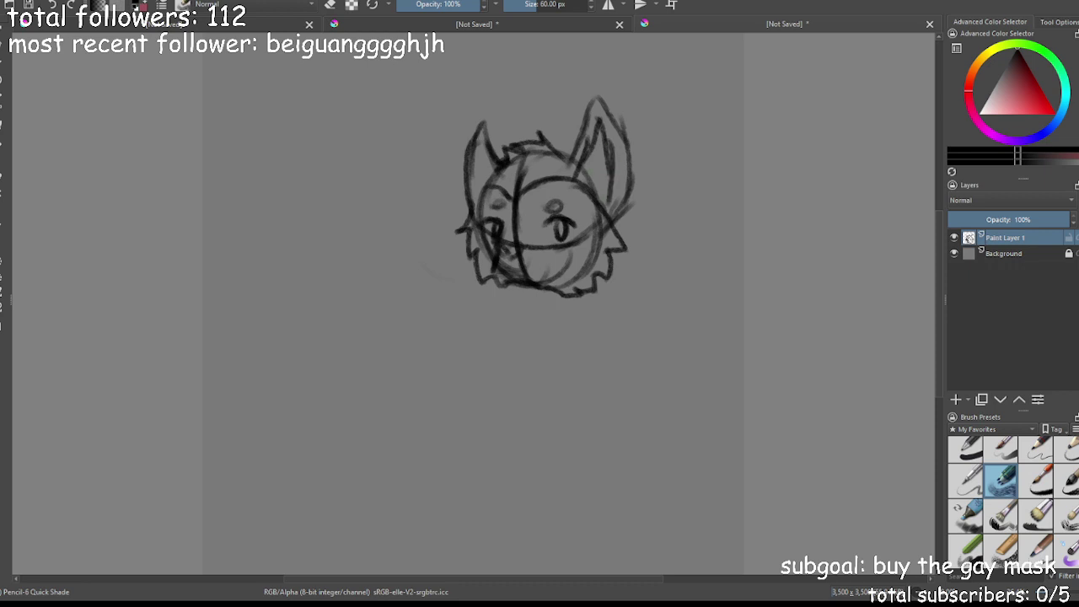
Add fur inside both ears and thicken the brow and muzzle lines of the furry head, undoing the last three strokes
left_click_drag(578, 167, 614, 199)
mouse_move(484, 125)
left_mouse_down()
mouse_move(477, 172)
mouse_move(488, 184)
mouse_move(462, 191)
mouse_move(470, 223)
mouse_move(511, 216)
mouse_move(546, 181)
mouse_move(568, 244)
mouse_move(555, 243)
mouse_move(569, 242)
left_mouse_up()
mouse_move(491, 231)
left_mouse_down()
mouse_move(496, 243)
mouse_move(516, 239)
mouse_move(528, 272)
left_mouse_up()
left_click_drag(523, 267, 529, 278)
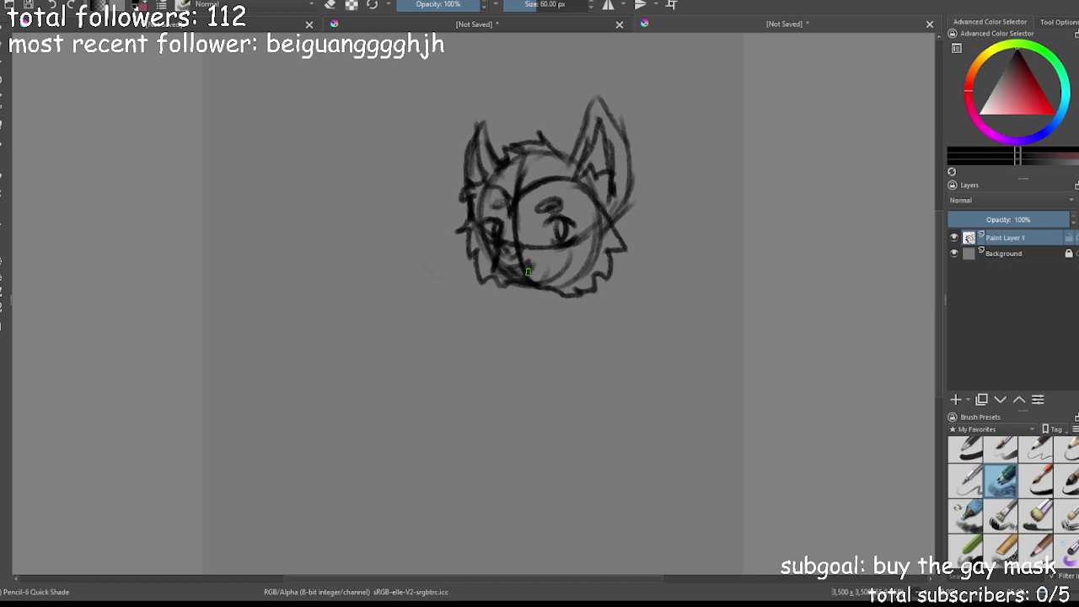
left_click_drag(572, 187, 607, 222)
mouse_move(502, 245)
left_mouse_down()
mouse_move(492, 276)
mouse_move(528, 275)
mouse_move(502, 271)
left_mouse_up()
key("ctrl+z")
key("ctrl+z")
key("ctrl+z")
Sketch a wide band-shaped collar beneath the head with a flared flap hanging on each side
left_click_drag(580, 292, 587, 312)
mouse_move(470, 276)
left_mouse_down()
mouse_move(609, 282)
mouse_move(608, 322)
left_mouse_up()
left_click_drag(614, 288, 615, 329)
mouse_move(469, 283)
left_mouse_down()
mouse_move(575, 321)
mouse_move(603, 317)
mouse_move(442, 360)
mouse_move(505, 351)
left_mouse_up()
left_click_drag(496, 300, 504, 352)
mouse_move(617, 282)
left_mouse_down()
mouse_move(637, 355)
mouse_move(576, 344)
left_mouse_up()
left_click_drag(581, 290, 597, 354)
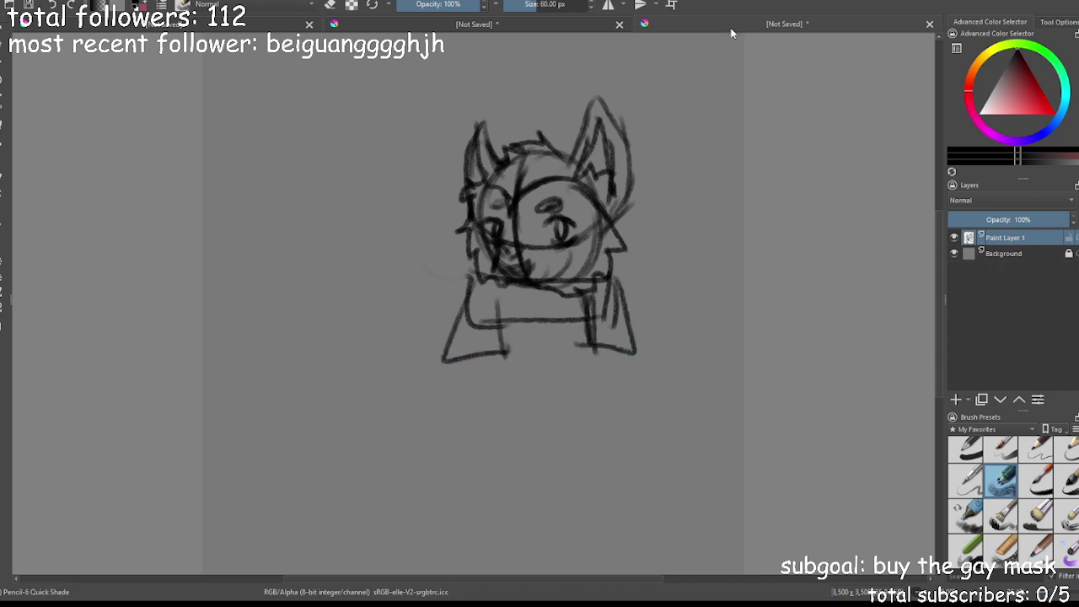
Erase the entire furry head and collar sketch with the Eraser Circle brush
scroll(956, 444, "up", 1)
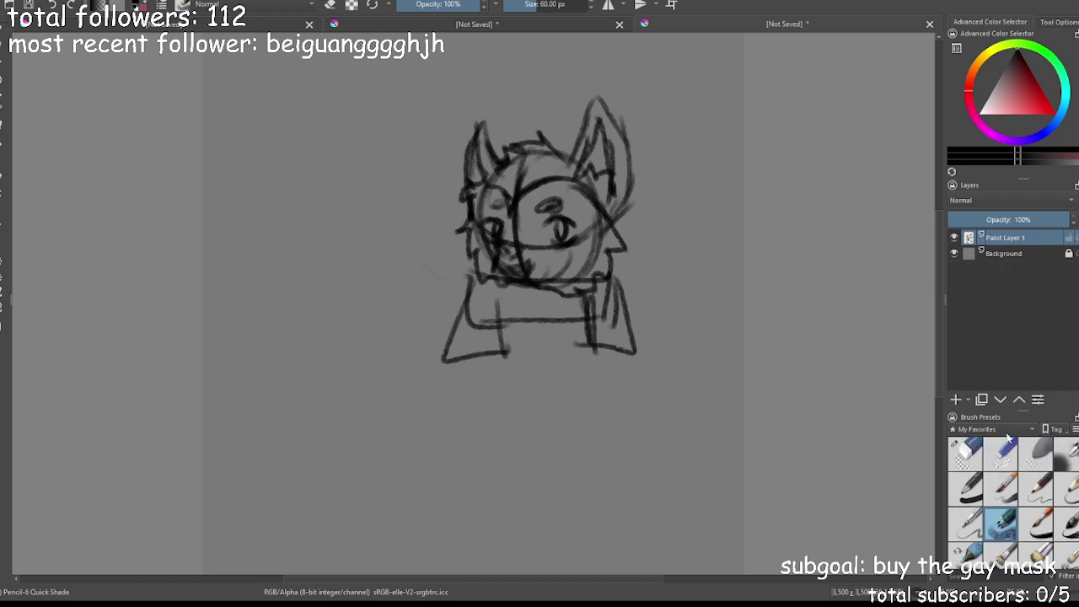
left_click(962, 451)
mouse_move(591, 90)
left_mouse_down()
mouse_move(631, 351)
mouse_move(585, 118)
mouse_move(582, 345)
mouse_move(559, 81)
mouse_move(543, 299)
mouse_move(511, 114)
mouse_move(527, 331)
mouse_move(480, 190)
mouse_move(480, 110)
mouse_move(481, 350)
mouse_move(465, 346)
mouse_move(446, 363)
left_mouse_up()
Sketch an oval head with a curved vertical centre line and an eye line, using the Pencil-6 Quick Shade brush
left_click(1002, 524)
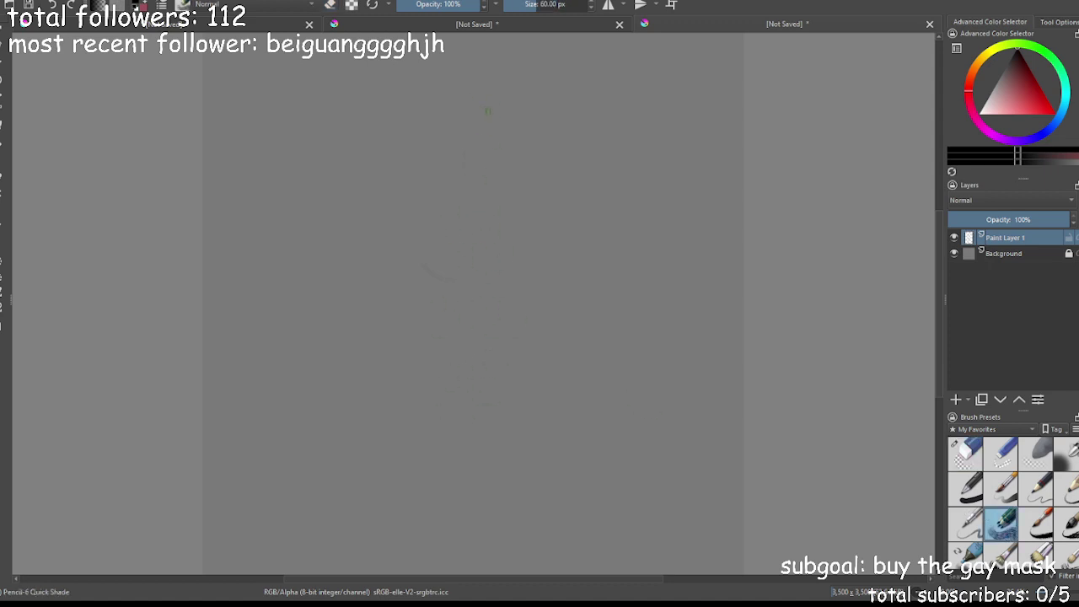
mouse_move(474, 273)
left_mouse_down()
mouse_move(445, 265)
mouse_move(431, 192)
mouse_move(446, 150)
mouse_move(493, 131)
mouse_move(543, 168)
mouse_move(558, 253)
mouse_move(480, 285)
mouse_move(499, 278)
mouse_move(431, 182)
mouse_move(506, 136)
mouse_move(563, 164)
mouse_move(553, 268)
left_mouse_up()
mouse_move(565, 179)
left_mouse_down()
mouse_move(497, 287)
mouse_move(477, 194)
left_mouse_up()
mouse_move(489, 290)
left_mouse_down()
mouse_move(464, 150)
mouse_move(494, 276)
left_mouse_up()
left_click_drag(472, 177, 506, 291)
left_click_drag(433, 240, 553, 224)
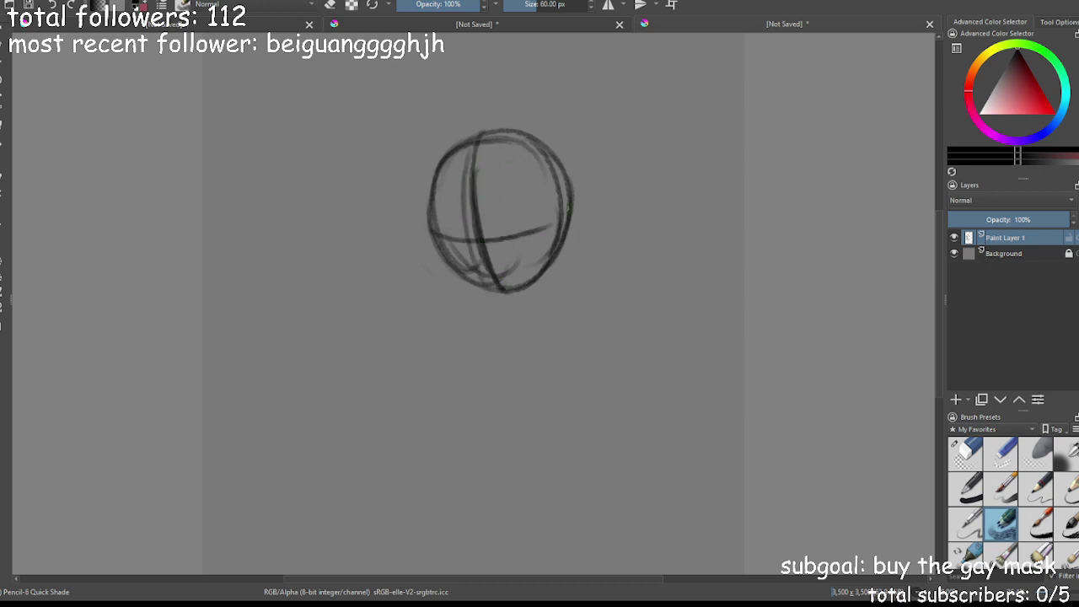
Outline straight cheeks and a tapered jaw over the oval head, undoing the last stroke
mouse_move(555, 153)
left_mouse_down()
mouse_move(559, 252)
mouse_move(559, 235)
mouse_move(523, 288)
left_mouse_up()
left_click_drag(434, 160, 439, 255)
mouse_move(435, 196)
left_mouse_down()
mouse_move(442, 254)
mouse_move(503, 288)
left_mouse_up()
left_click_drag(558, 251, 499, 295)
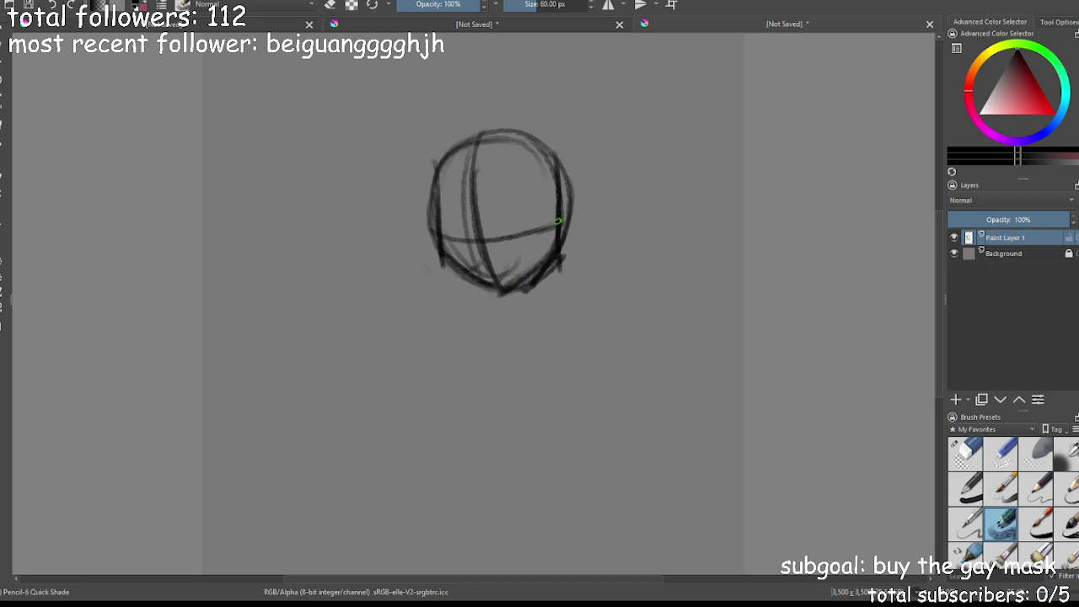
left_click_drag(556, 171, 573, 251)
key("ctrl+z")
Erase the oval head sketch and return to the Pencil-6 Quick Shade brush
left_click(965, 453)
mouse_move(559, 161)
left_mouse_down()
mouse_move(535, 232)
mouse_move(505, 153)
mouse_move(497, 278)
mouse_move(451, 211)
mouse_move(468, 253)
left_mouse_up()
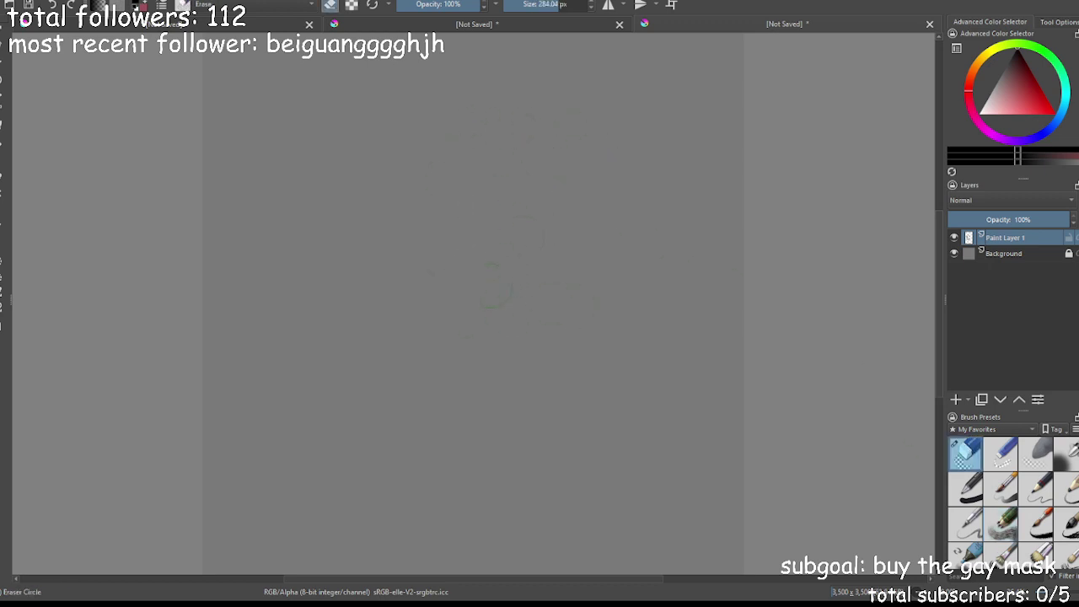
left_click(1004, 524)
mouse_move(448, 248)
left_mouse_down()
mouse_move(402, 240)
mouse_move(391, 198)
mouse_move(449, 181)
mouse_move(413, 183)
mouse_move(488, 203)
mouse_move(525, 243)
mouse_move(496, 266)
left_mouse_up()
left_click_drag(514, 213, 415, 257)
left_click_drag(482, 243, 405, 253)
mouse_move(458, 265)
left_mouse_down()
mouse_move(438, 274)
mouse_move(388, 201)
left_mouse_up()
key("ctrl+z")
key("ctrl+z")
key("ctrl+z")
key("ctrl+z")
key("ctrl+z")
key("ctrl+z")
key("ctrl+z")
Sketch a rough round head with a goggle-shaped mask stretching across the face
mouse_move(449, 300)
left_mouse_down()
mouse_move(405, 195)
mouse_move(447, 164)
mouse_move(520, 169)
mouse_move(552, 238)
left_mouse_up()
left_click_drag(537, 197, 504, 295)
mouse_move(511, 237)
left_mouse_down()
mouse_move(528, 262)
mouse_move(440, 292)
left_mouse_up()
mouse_move(497, 264)
left_mouse_down()
mouse_move(423, 279)
mouse_move(406, 249)
left_mouse_up()
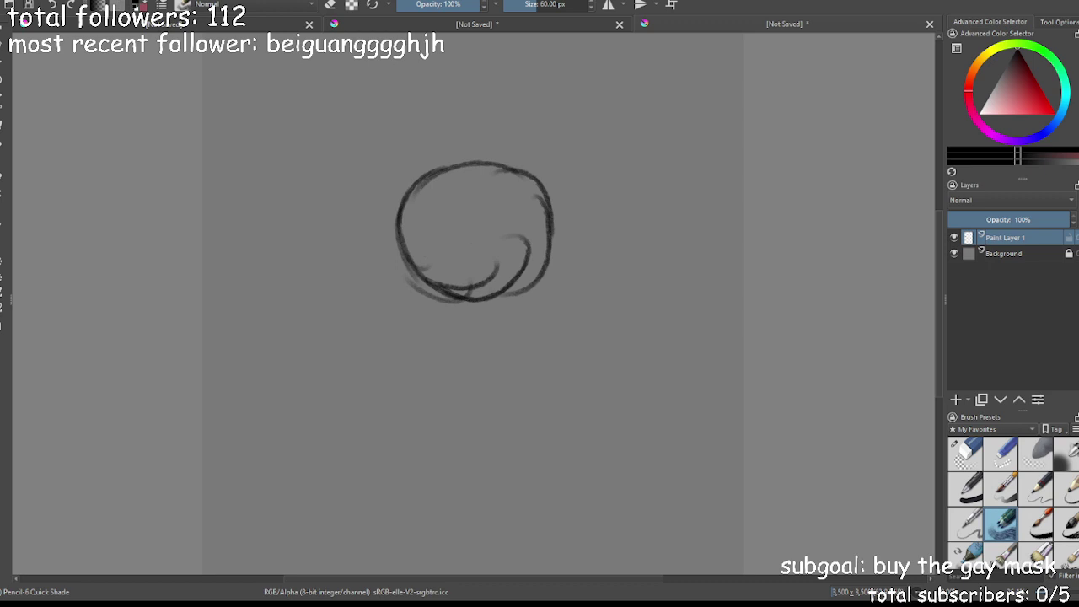
mouse_move(432, 208)
left_mouse_down()
mouse_move(438, 228)
mouse_move(481, 222)
mouse_move(497, 200)
mouse_move(535, 199)
mouse_move(561, 204)
mouse_move(572, 222)
mouse_move(552, 249)
mouse_move(567, 246)
mouse_move(495, 259)
mouse_move(461, 249)
mouse_move(410, 273)
mouse_move(392, 212)
mouse_move(387, 243)
mouse_move(408, 272)
left_mouse_up()
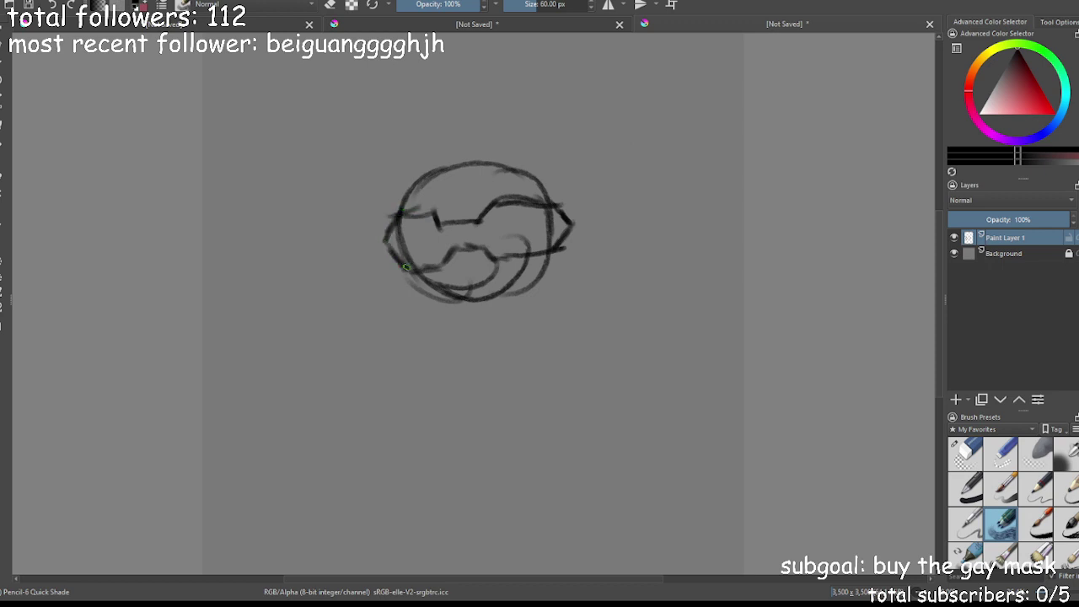
Draw two bent antennae with rectangular tips on top of the round head
mouse_move(487, 198)
left_mouse_down()
mouse_move(512, 140)
mouse_move(512, 194)
left_mouse_up()
mouse_move(503, 145)
left_mouse_down()
mouse_move(541, 116)
mouse_move(537, 101)
mouse_move(538, 150)
mouse_move(536, 104)
mouse_move(555, 97)
mouse_move(560, 145)
left_mouse_up()
mouse_move(535, 103)
left_mouse_down()
mouse_move(554, 96)
mouse_move(557, 153)
left_mouse_up()
left_click_drag(412, 132, 436, 184)
left_click_drag(406, 150, 417, 189)
mouse_move(412, 131)
left_mouse_down()
mouse_move(421, 193)
mouse_move(410, 133)
mouse_move(382, 113)
left_mouse_up()
mouse_move(387, 78)
left_mouse_down()
mouse_move(389, 135)
mouse_move(369, 132)
mouse_move(400, 83)
left_mouse_up()
Draw an angular four-sided eye in each half of the goggle mask, undoing the last two strokes
mouse_move(503, 226)
left_mouse_down()
mouse_move(538, 243)
mouse_move(509, 247)
mouse_move(540, 240)
left_mouse_up()
left_click_drag(400, 230, 425, 253)
mouse_move(404, 233)
left_mouse_down()
mouse_move(409, 253)
mouse_move(429, 250)
mouse_move(438, 229)
mouse_move(438, 255)
mouse_move(414, 250)
mouse_move(439, 249)
mouse_move(462, 221)
mouse_move(406, 216)
left_mouse_up()
key("ctrl+z")
key("ctrl+z")
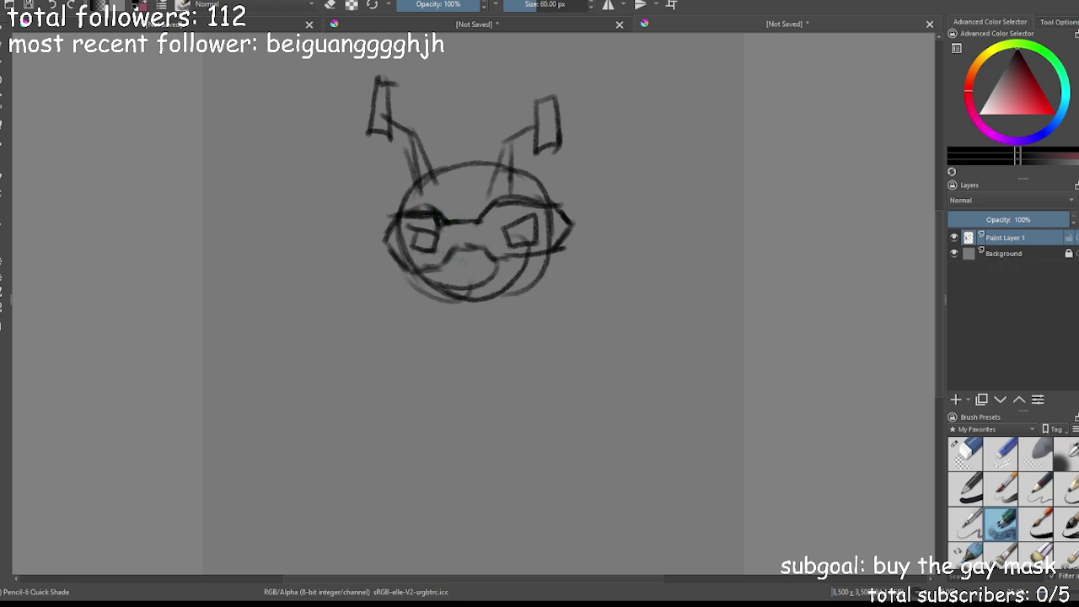
Darken the jaw, mask edge and one antenna, and add short vertical lines hanging below the head
left_click_drag(543, 253, 514, 289)
mouse_move(422, 275)
left_mouse_down()
mouse_move(479, 294)
mouse_move(515, 291)
left_mouse_up()
mouse_move(412, 132)
left_mouse_down()
mouse_move(439, 180)
mouse_move(433, 171)
left_mouse_up()
mouse_move(426, 280)
left_mouse_down()
mouse_move(452, 297)
mouse_move(455, 331)
left_mouse_up()
left_click_drag(533, 267, 518, 340)
mouse_move(444, 246)
left_mouse_down()
mouse_move(488, 246)
mouse_move(517, 263)
mouse_move(573, 222)
mouse_move(550, 258)
left_mouse_up()
mouse_move(457, 297)
left_mouse_down()
mouse_move(477, 308)
mouse_move(477, 334)
left_mouse_up()
left_click_drag(506, 280, 504, 332)
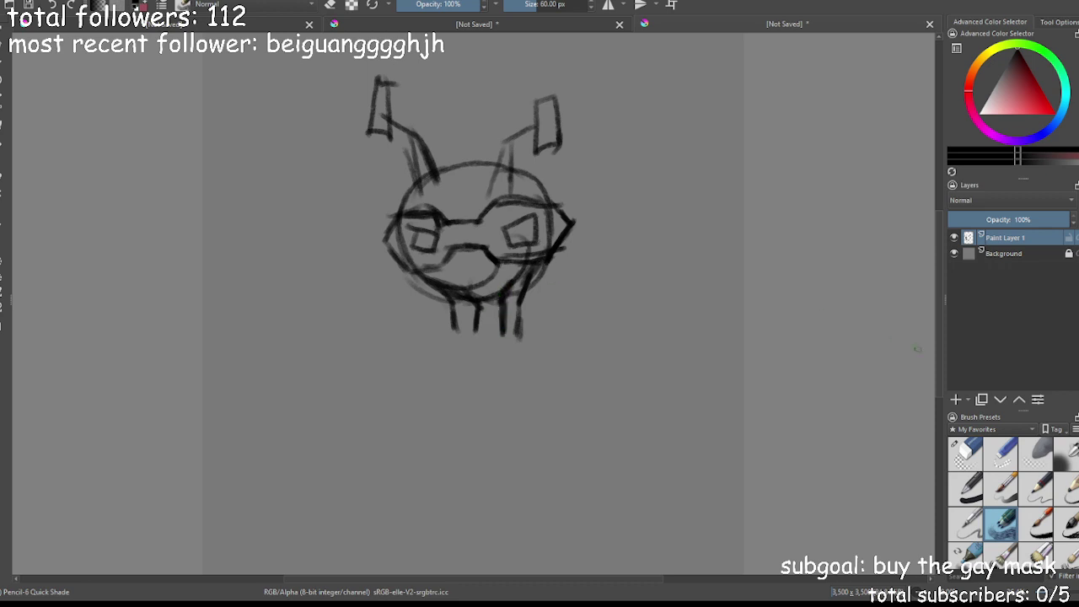
Erase the antennae character and sketch a slightly tilted oval head in its place
left_click(968, 455)
mouse_move(555, 94)
left_mouse_down()
mouse_move(516, 331)
mouse_move(489, 270)
mouse_move(453, 348)
mouse_move(409, 126)
mouse_move(401, 253)
mouse_move(426, 152)
mouse_move(417, 287)
left_mouse_up()
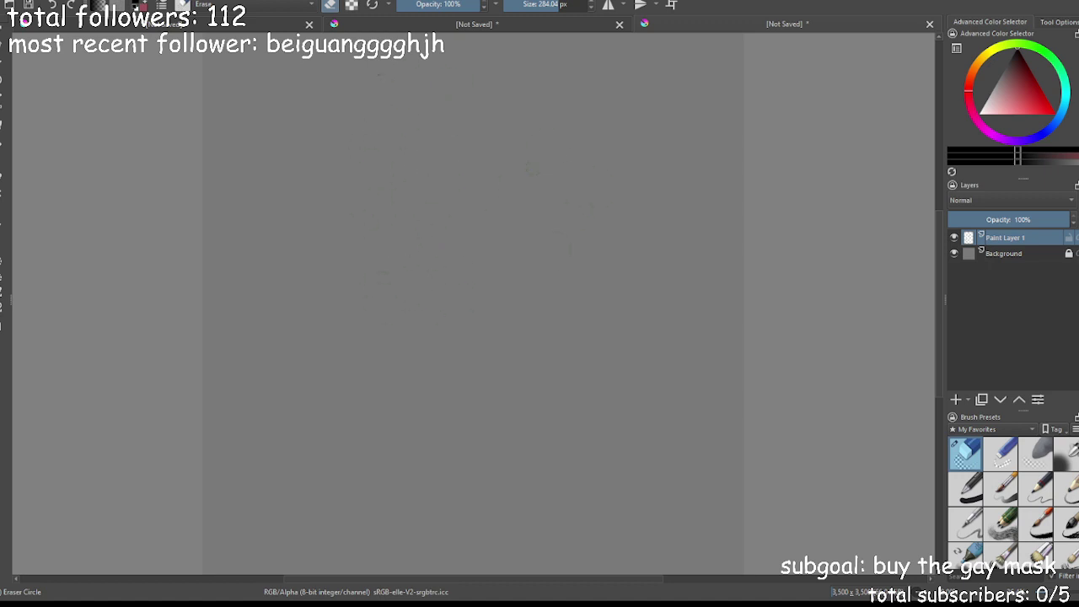
left_click(1000, 519)
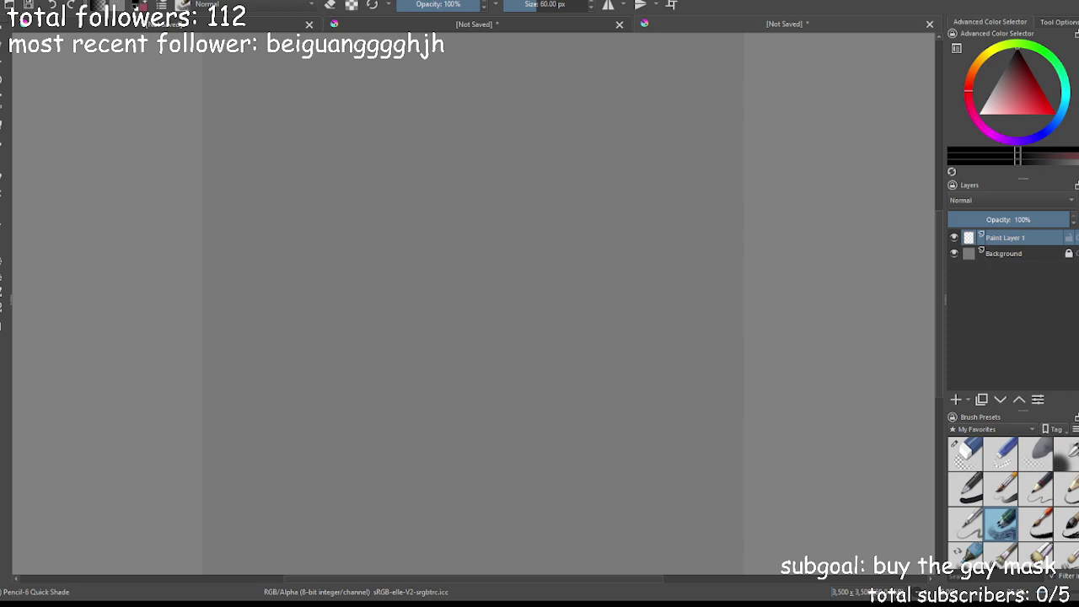
mouse_move(467, 234)
left_mouse_down()
mouse_move(451, 221)
mouse_move(506, 167)
mouse_move(565, 245)
mouse_move(469, 252)
left_mouse_up()
mouse_move(548, 296)
left_mouse_down()
mouse_move(449, 244)
mouse_move(462, 188)
mouse_move(514, 167)
mouse_move(573, 229)
left_mouse_up()
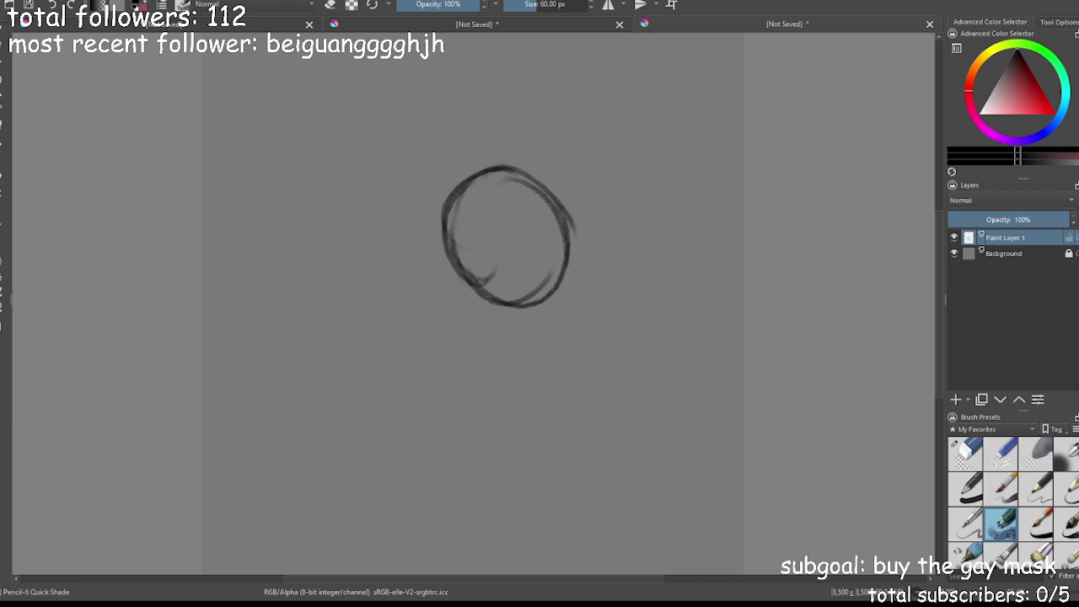
Paste the character reference sheets and place the one with the skull guidelines, enlarged, at the canvas's upper right edge
left_click(961, 423)
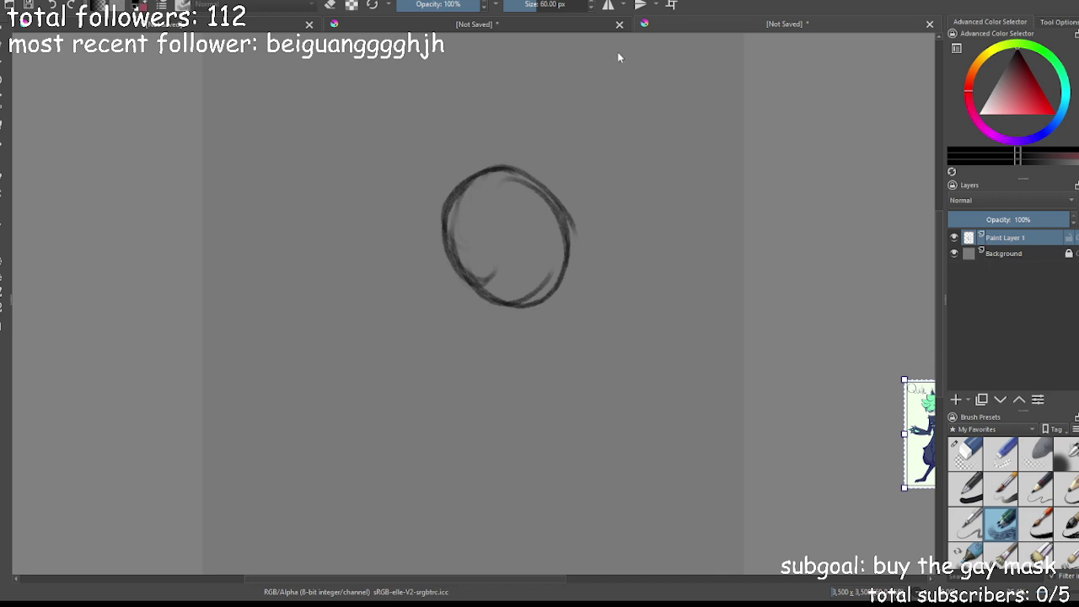
key("ctrl+v")
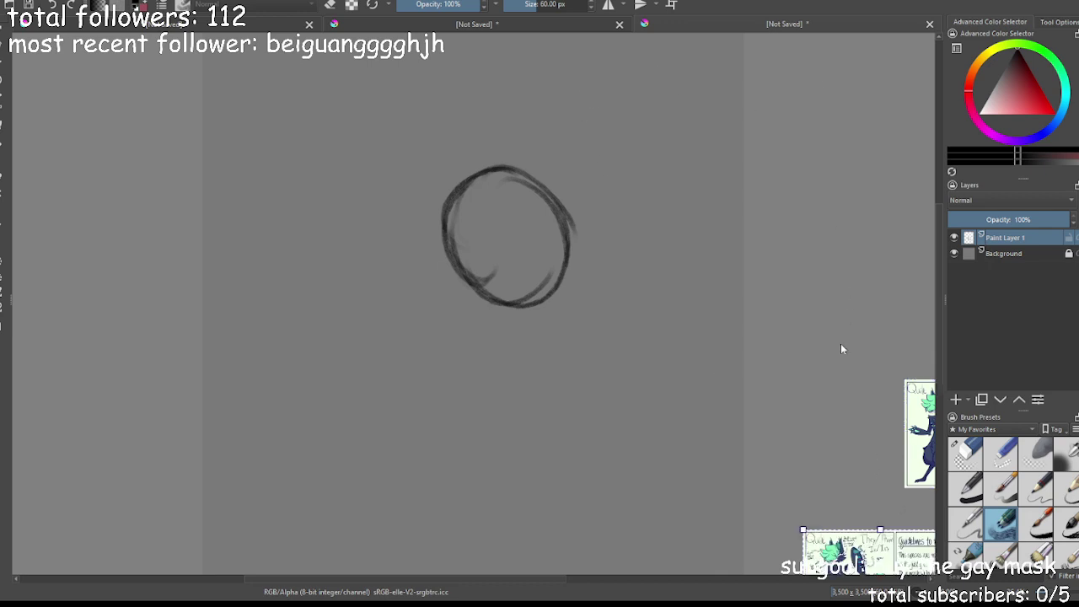
left_click_drag(828, 541, 721, 78)
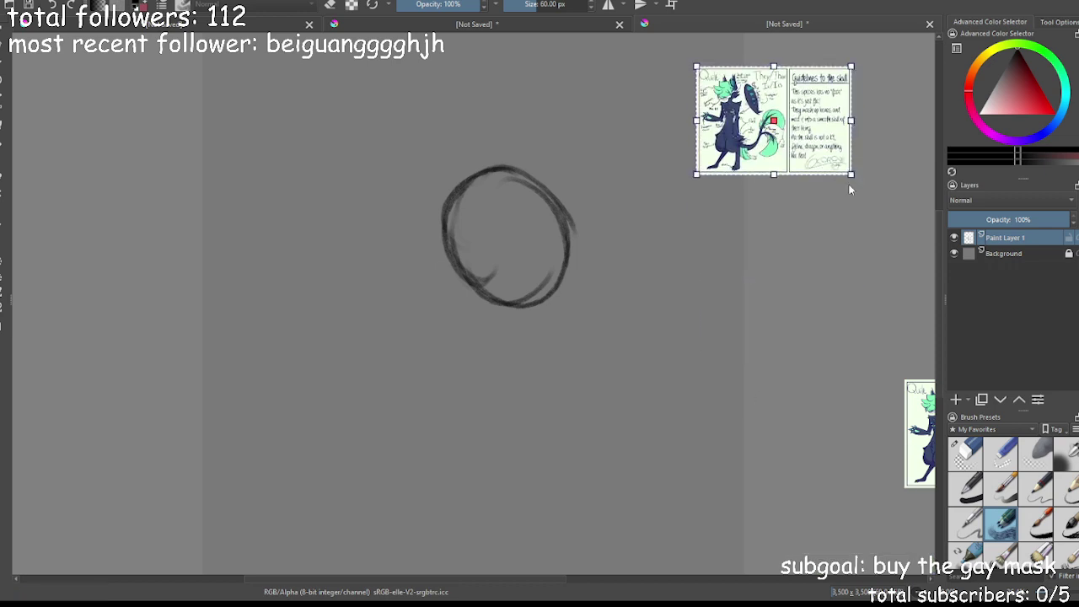
left_click_drag(850, 174, 913, 217)
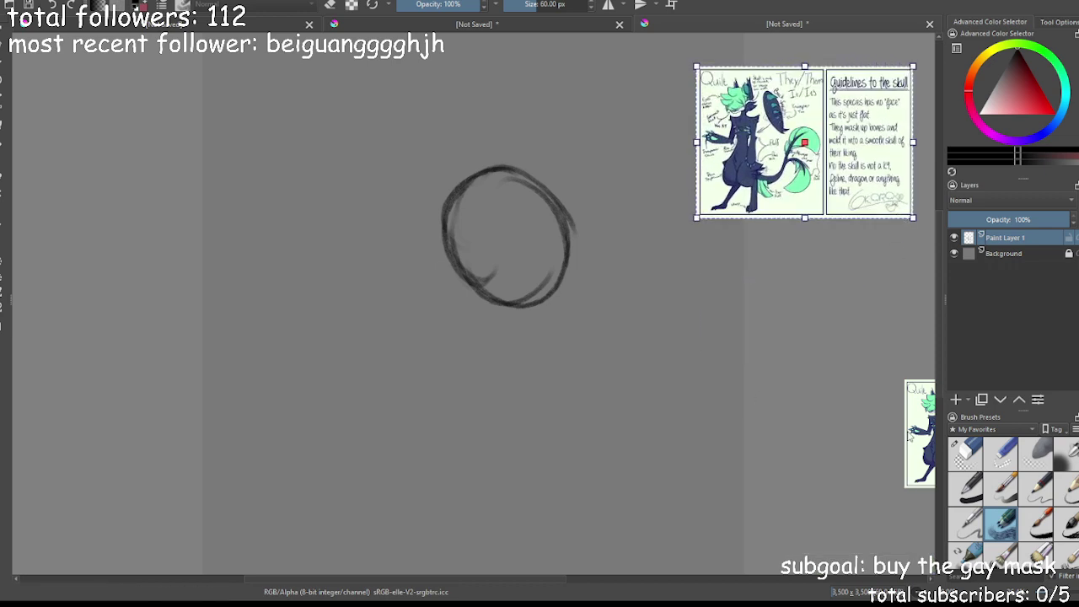
Place the second reference sheet, with the wings and colour palette, directly beneath the first one beside the canvas
left_click_drag(910, 434, 696, 262)
left_click_drag(921, 323, 931, 351)
scroll(449, 335, "down", 1)
scroll(457, 329, "up", 2)
scroll(508, 36, "down", 5)
scroll(304, 177, "up", 2)
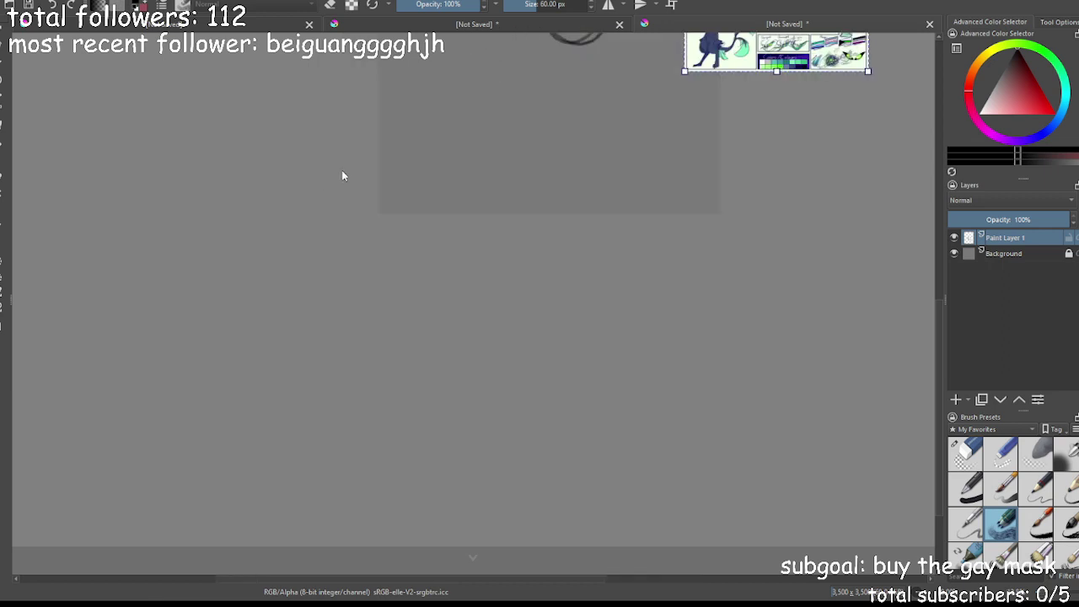
scroll(489, 271, "down", 2)
scroll(552, 104, "up", 4)
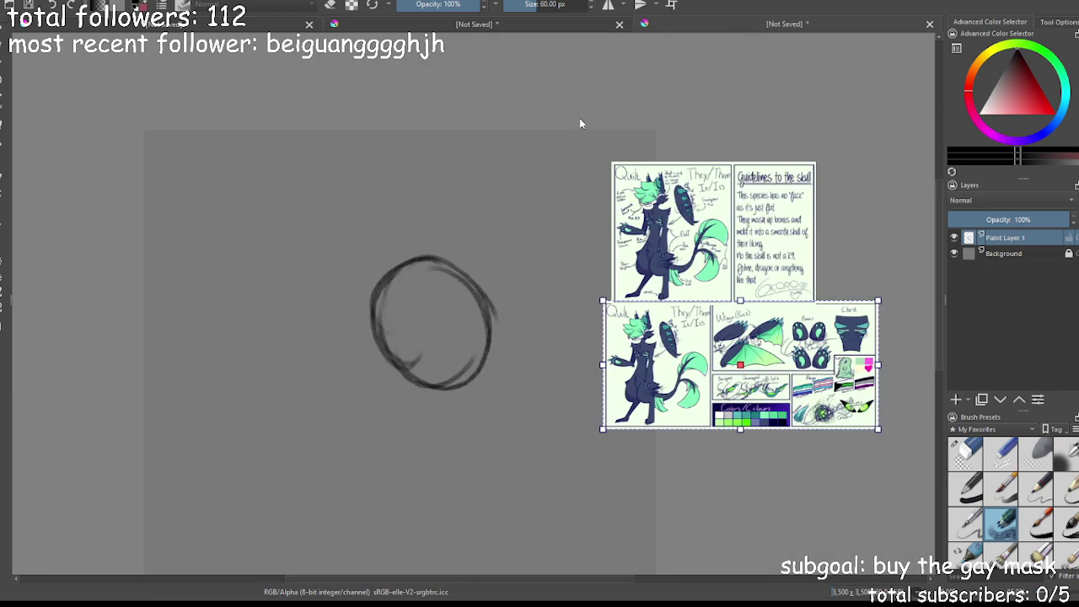
Erase the tilted oval head sketch with the Eraser Circle brush
left_click(969, 463)
key("b")
mouse_move(436, 387)
left_mouse_down()
mouse_move(444, 356)
mouse_move(420, 376)
mouse_move(377, 370)
left_mouse_up()
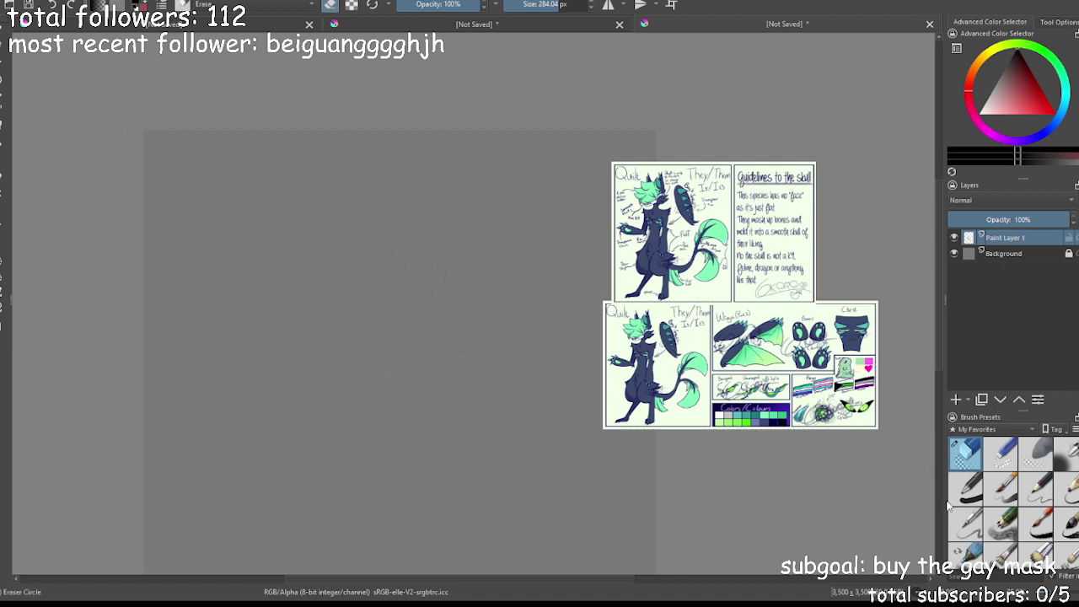
Sketch a round head with a curved centre line and an eye line in Pencil-6 Quick Shade, undoing the first attempt
left_click(1000, 523)
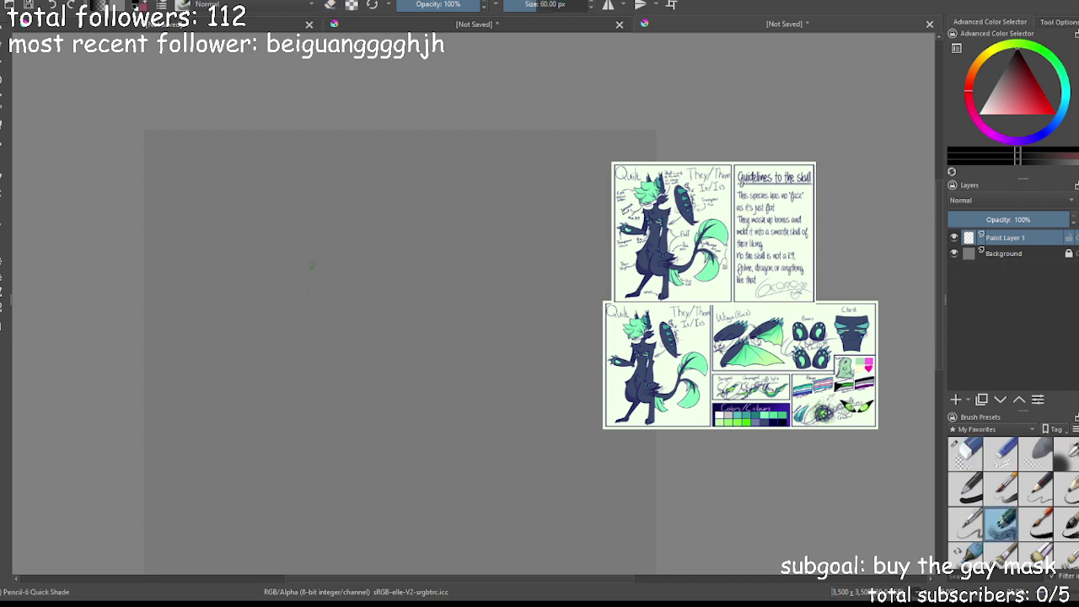
mouse_move(369, 307)
left_mouse_down()
mouse_move(331, 292)
mouse_move(321, 236)
mouse_move(341, 213)
mouse_move(414, 220)
mouse_move(434, 319)
mouse_move(358, 316)
left_mouse_up()
key("ctrl+z")
key("ctrl+z")
mouse_move(391, 213)
left_mouse_down()
mouse_move(425, 306)
mouse_move(405, 329)
left_mouse_up()
mouse_move(436, 291)
left_mouse_down()
mouse_move(341, 314)
mouse_move(329, 274)
left_mouse_up()
mouse_move(371, 209)
left_mouse_down()
mouse_move(411, 291)
mouse_move(406, 338)
left_mouse_up()
mouse_move(325, 281)
left_mouse_down()
mouse_move(406, 292)
mouse_move(439, 272)
left_mouse_up()
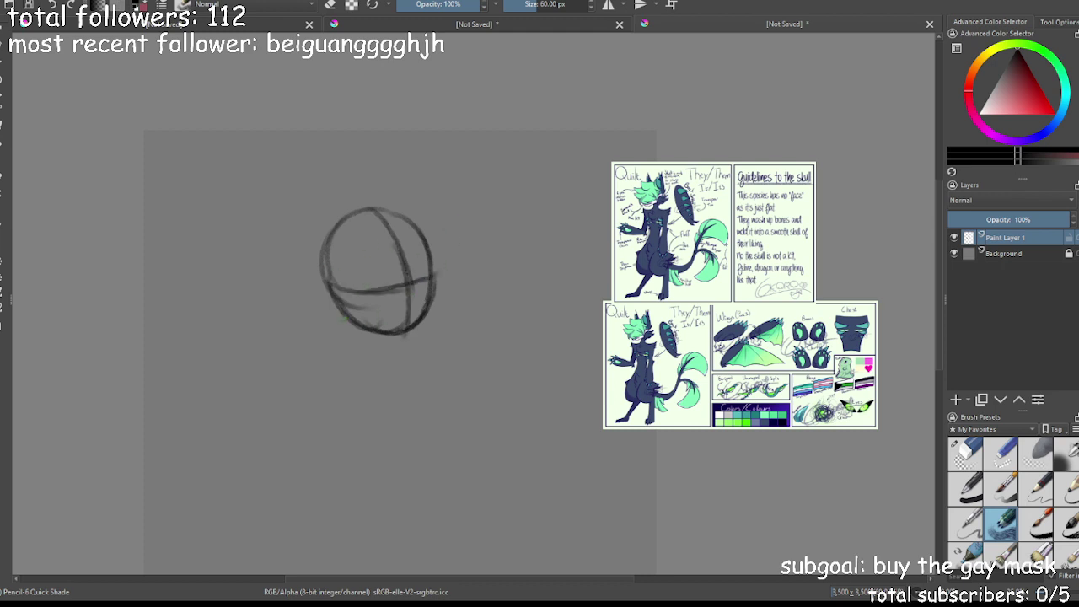
Sketch the neck and a sloping shoulder line on each side of it, undoing the first torso line
mouse_move(341, 305)
left_mouse_down()
mouse_move(349, 335)
mouse_move(395, 359)
left_mouse_up()
left_click_drag(344, 313, 333, 260)
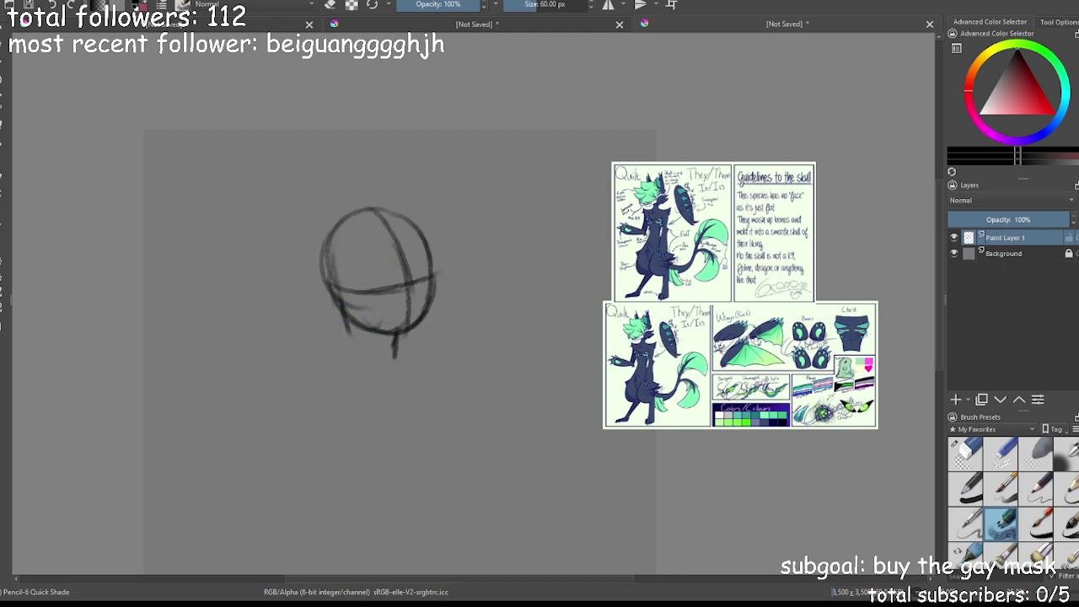
left_click_drag(449, 331, 447, 260)
mouse_move(341, 250)
left_mouse_down()
mouse_move(345, 274)
mouse_move(297, 319)
left_mouse_up()
mouse_move(398, 300)
left_mouse_down()
mouse_move(439, 331)
mouse_move(445, 312)
mouse_move(420, 390)
left_mouse_up()
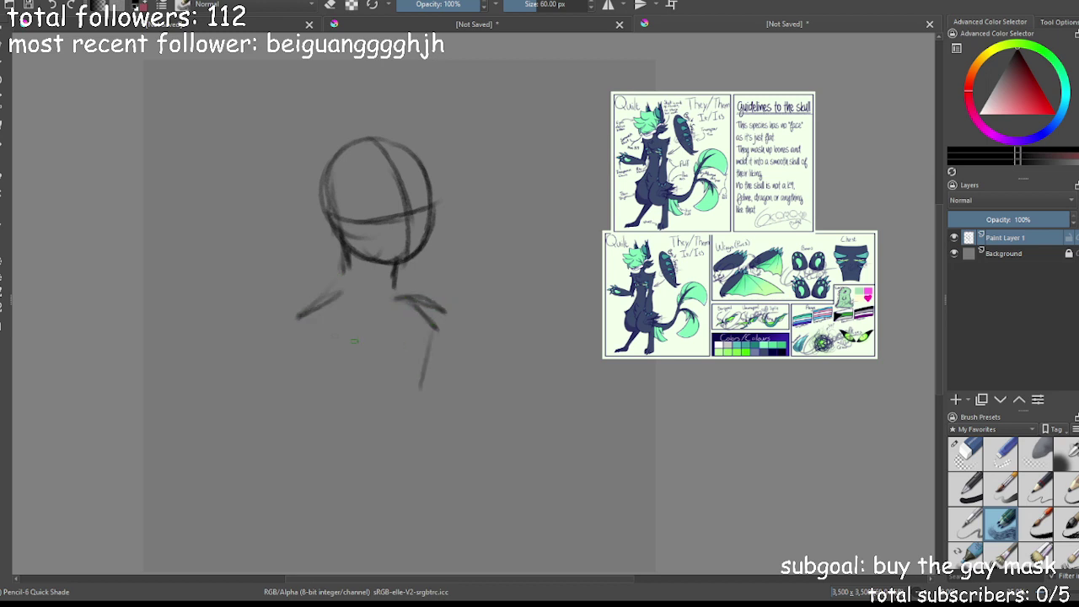
key("ctrl+z")
Extend both shoulders outward and draw the two sides of the torso down from them
mouse_move(413, 299)
left_mouse_down()
mouse_move(475, 326)
mouse_move(426, 317)
left_mouse_up()
left_click_drag(454, 321, 438, 378)
left_click_drag(340, 281, 276, 327)
mouse_move(329, 306)
left_mouse_down()
mouse_move(269, 332)
mouse_move(287, 388)
left_mouse_up()
left_click_drag(283, 330, 297, 416)
left_click_drag(468, 312, 439, 405)
left_click_drag(452, 354, 435, 418)
key("ctrl+minus")
key("ctrl+minus")
key("ctrl+plus")
key("ctrl+plus")
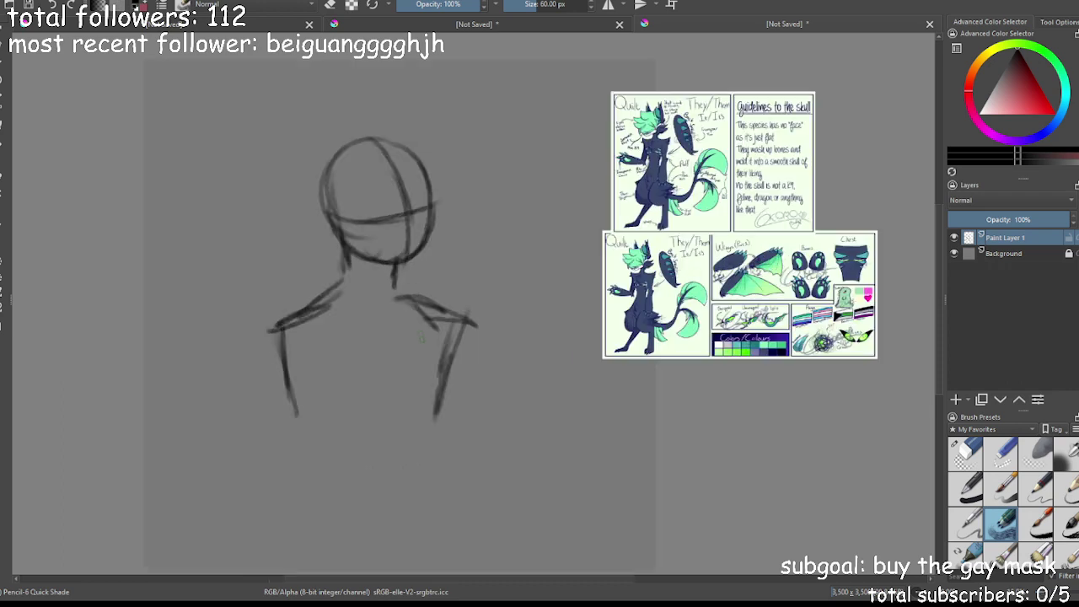
Draw a narrower right torso side and darken the right side of the neck, undoing one neck stroke
mouse_move(394, 261)
left_mouse_down()
mouse_move(389, 294)
mouse_move(434, 322)
mouse_move(442, 308)
mouse_move(423, 411)
left_mouse_up()
left_click_drag(462, 319, 417, 437)
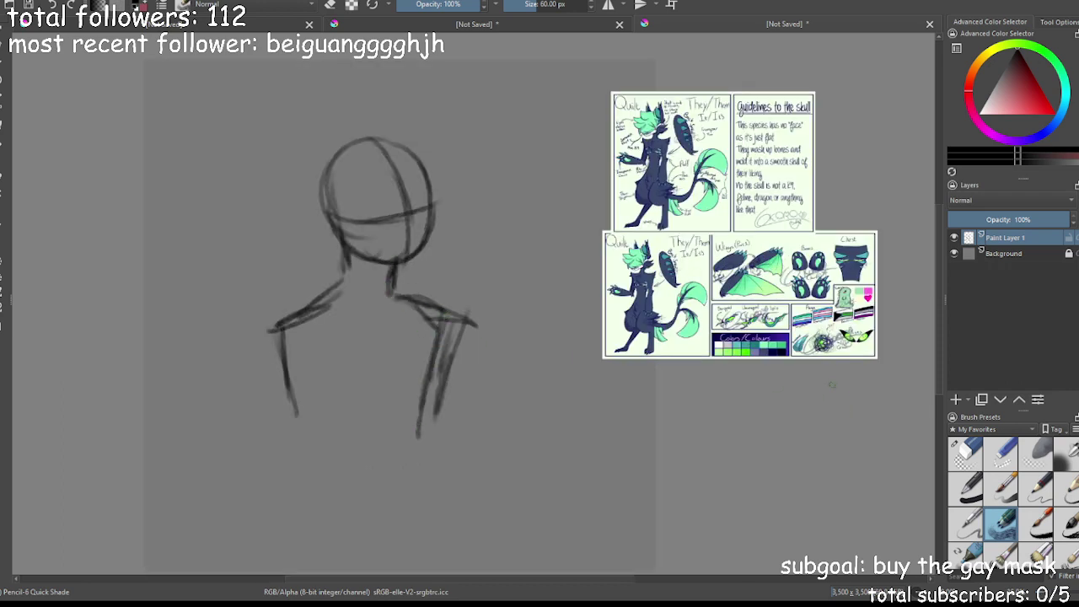
left_click_drag(344, 240, 336, 307)
key("ctrl+z")
left_click_drag(390, 275, 390, 311)
left_click_drag(393, 272, 402, 327)
left_click_drag(398, 299, 407, 317)
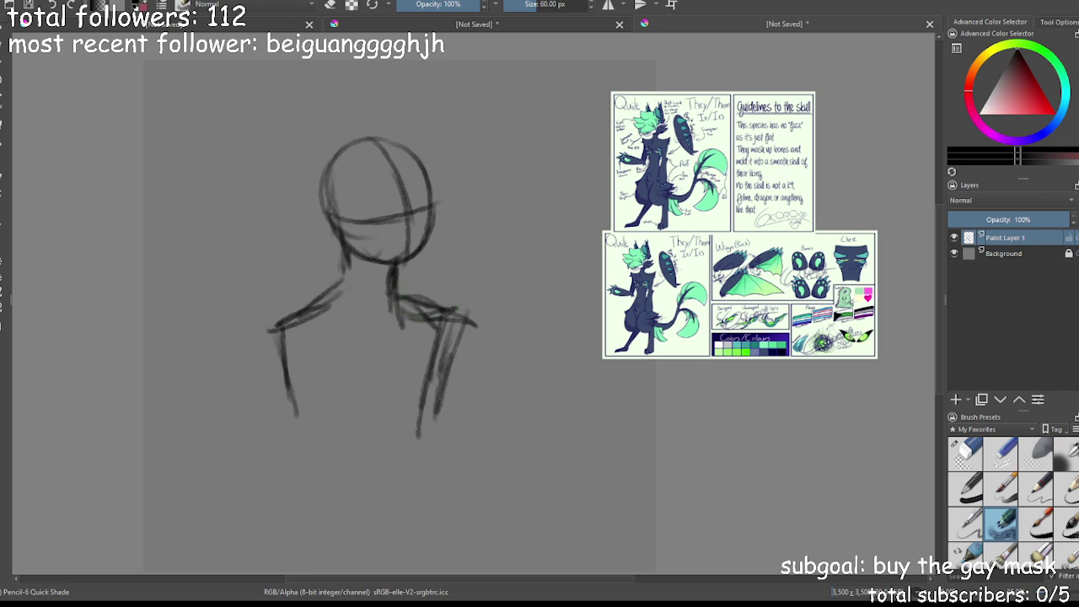
Square off the left shoulder and erase the excess outer lines of the right shoulder and torso
mouse_move(346, 275)
left_mouse_down()
mouse_move(308, 305)
mouse_move(280, 303)
mouse_move(292, 393)
left_mouse_up()
left_click(968, 454)
left_click_drag(472, 305, 454, 346)
Pencil the right arm's long outer line down from the shoulder and reinforce the left shoulder and torso side
left_click(1001, 522)
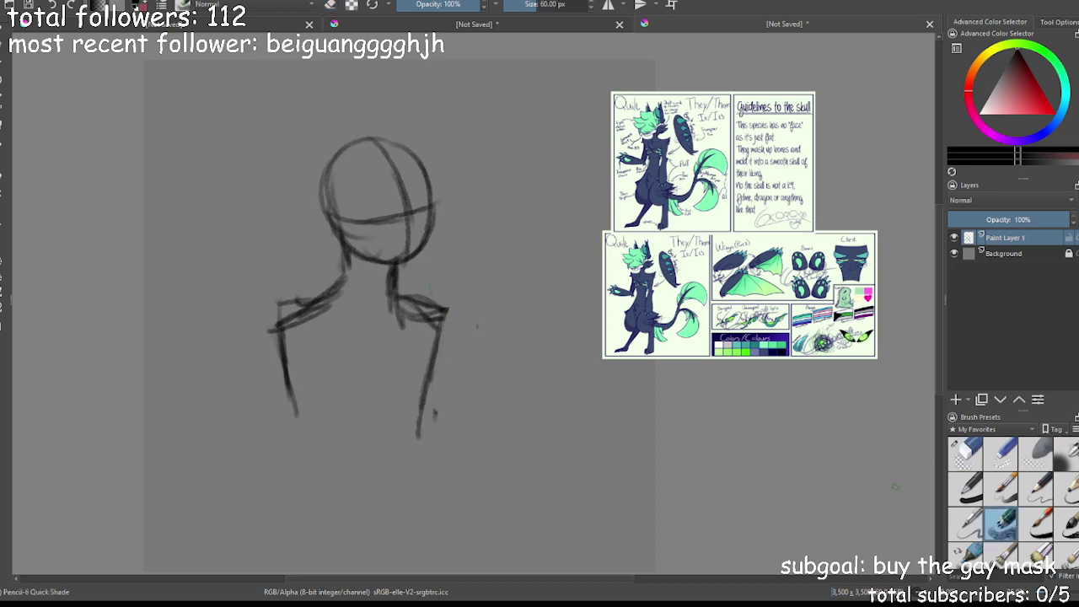
left_click_drag(447, 305, 460, 450)
left_click_drag(454, 345, 467, 496)
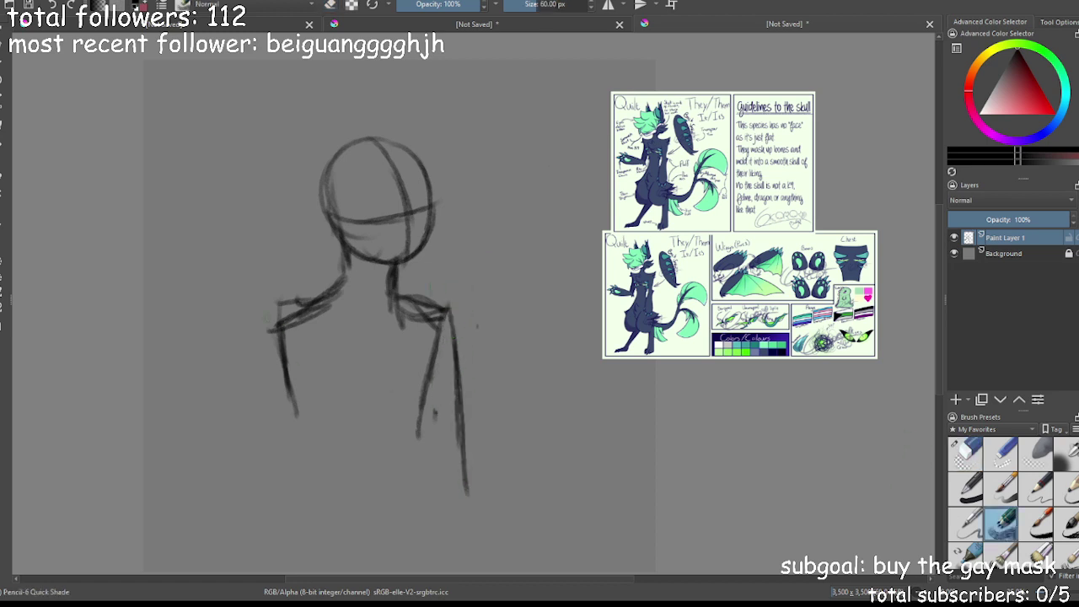
mouse_move(317, 296)
left_mouse_down()
mouse_move(272, 309)
mouse_move(296, 434)
left_mouse_up()
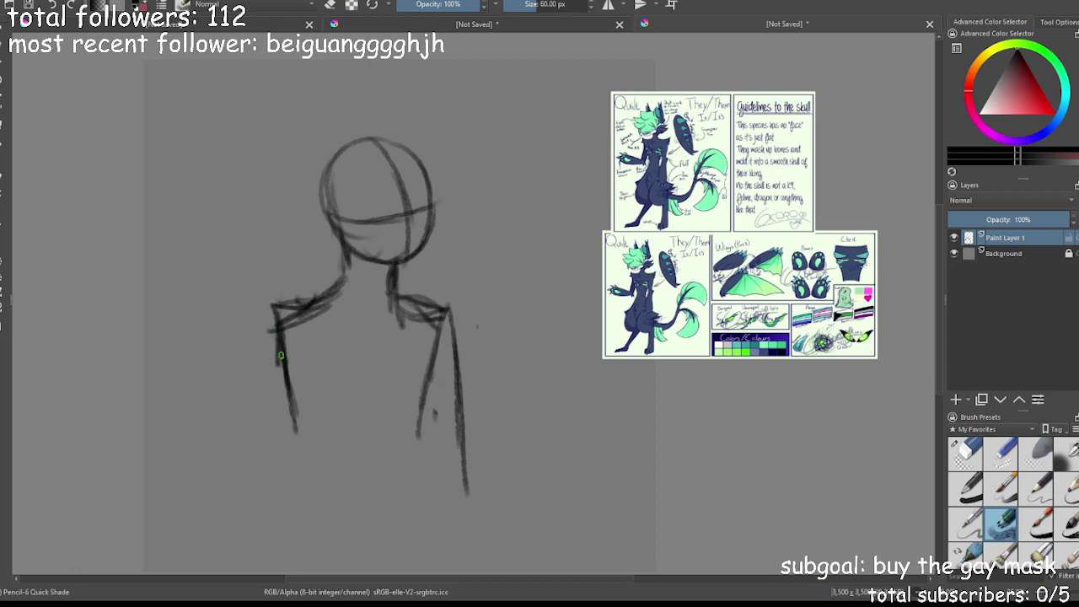
Sketch the left arm's outer line beside the torso and a long inner line parallel to it
left_click_drag(272, 311, 268, 469)
key("minus")
key("minus")
key("minus")
key("plus")
key("plus")
key("plus")
left_click_drag(280, 334, 267, 460)
mouse_move(278, 362)
left_mouse_down()
mouse_move(265, 457)
mouse_move(306, 393)
mouse_move(312, 483)
left_mouse_up()
left_click_drag(319, 407, 312, 484)
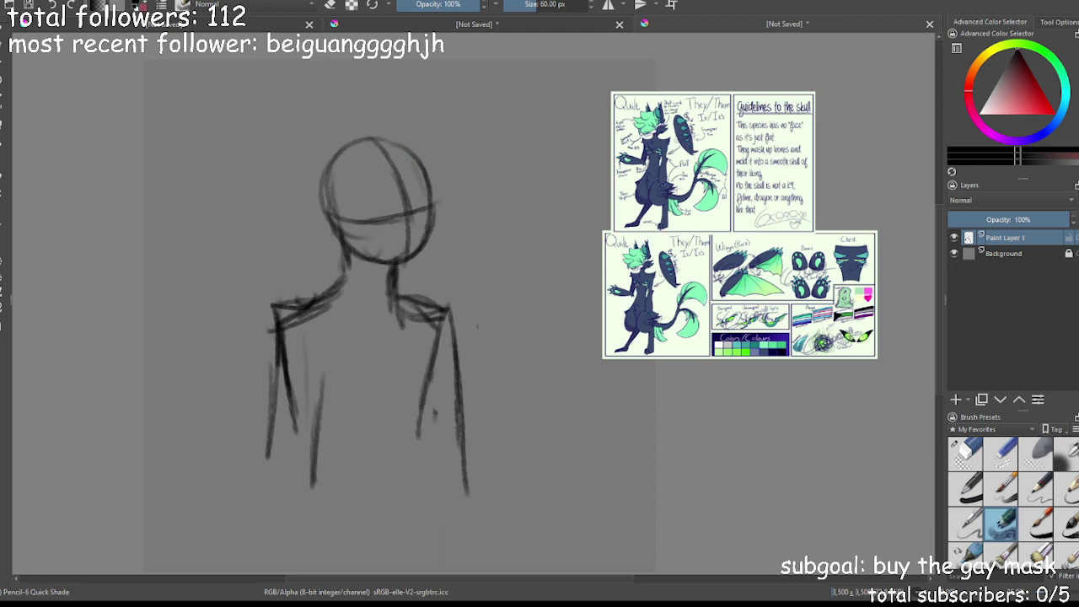
Sketch a boxy muzzle projecting from the right side of the face and a pointed ear on the head's upper left
left_click_drag(337, 178, 433, 211)
mouse_move(372, 191)
left_mouse_down()
mouse_move(464, 209)
mouse_move(452, 260)
left_mouse_up()
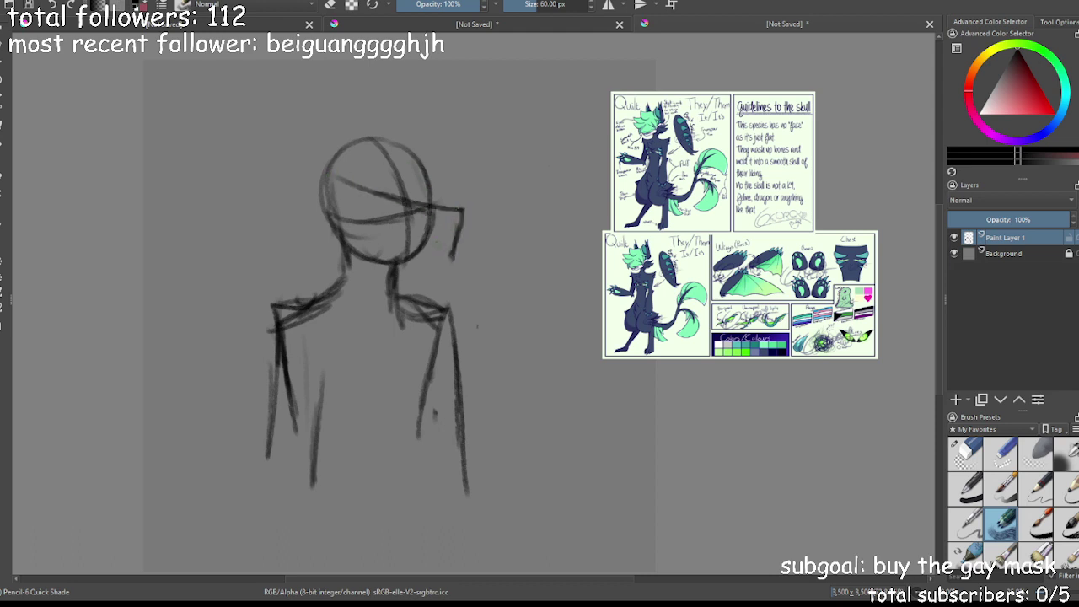
mouse_move(371, 255)
left_mouse_down()
mouse_move(459, 270)
mouse_move(464, 216)
mouse_move(454, 245)
left_mouse_up()
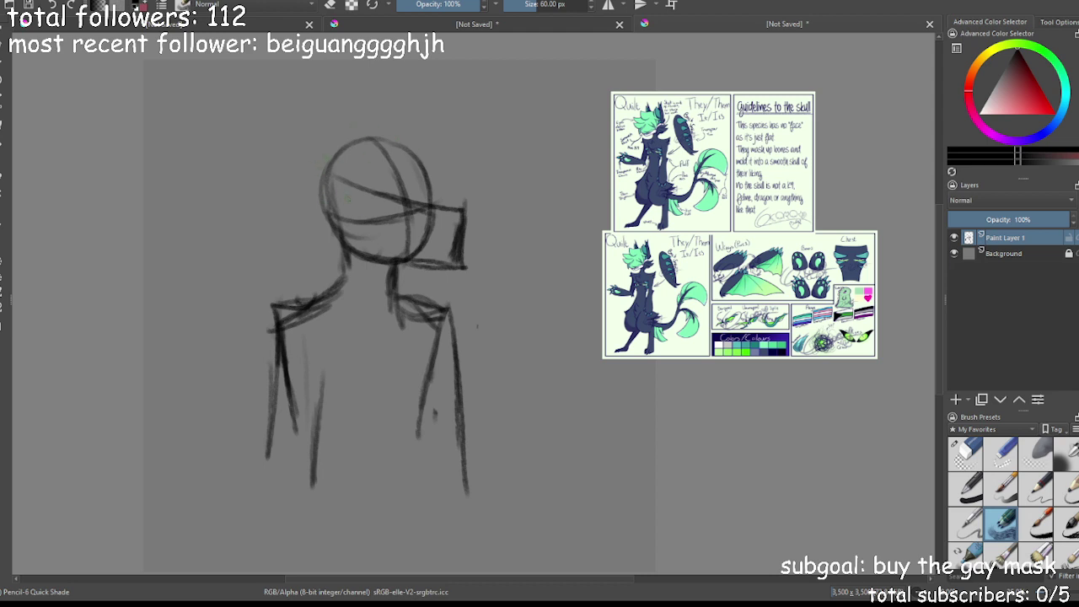
mouse_move(322, 204)
left_mouse_down()
mouse_move(326, 113)
mouse_move(374, 170)
left_mouse_up()
left_click_drag(373, 167, 341, 110)
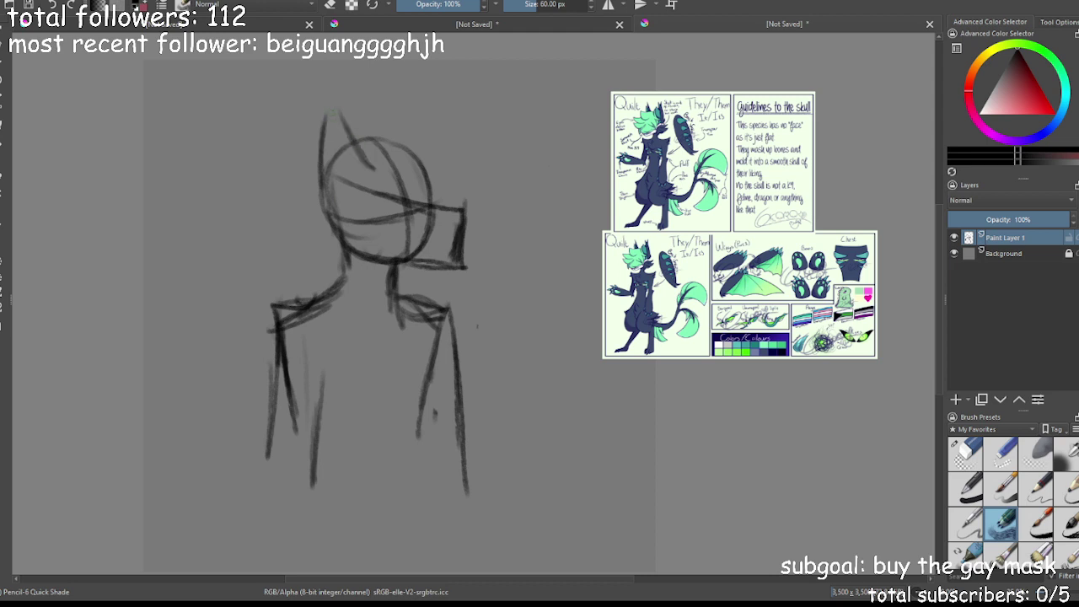
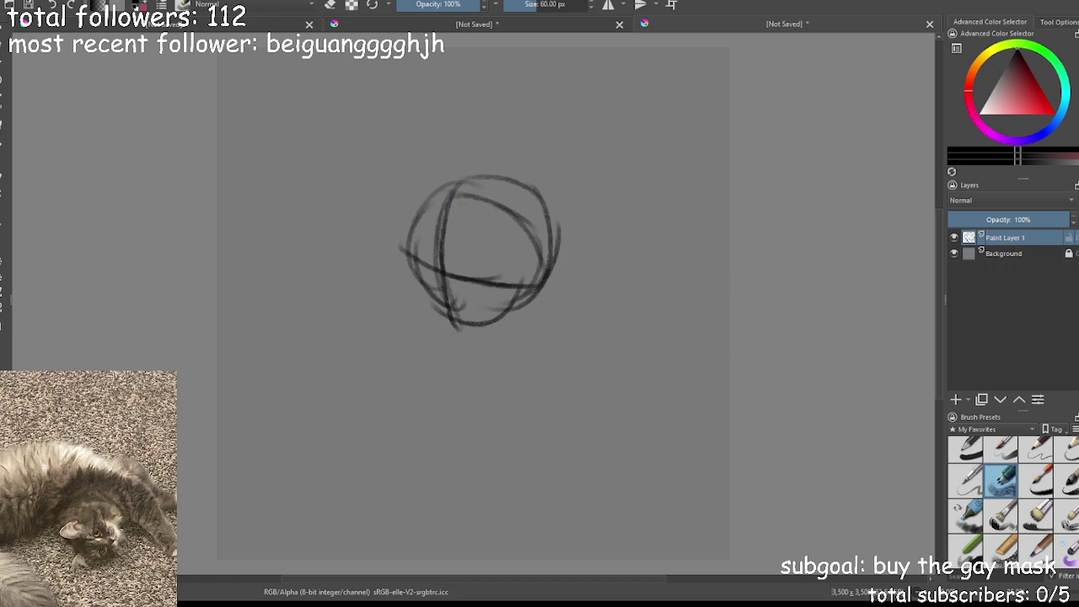
Reinforce the head circle and pencil a tall pointed ear on each side of its top
mouse_move(459, 194)
left_mouse_down()
mouse_move(425, 209)
mouse_move(409, 248)
left_mouse_up()
mouse_move(439, 185)
left_mouse_down()
mouse_move(523, 221)
mouse_move(548, 250)
mouse_move(540, 275)
left_mouse_up()
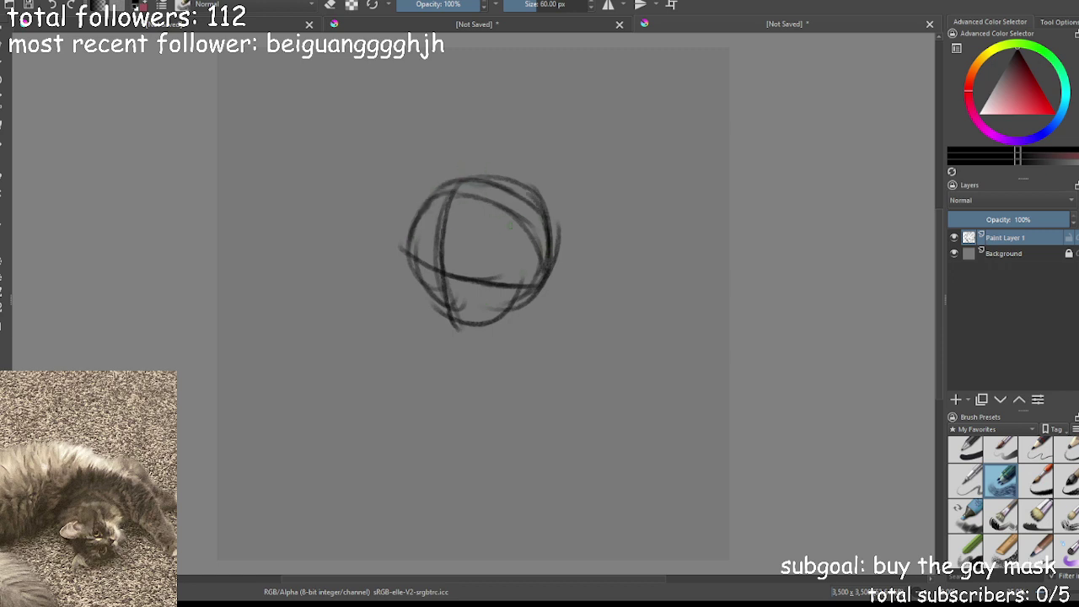
mouse_move(496, 204)
left_mouse_down()
mouse_move(560, 146)
mouse_move(570, 224)
mouse_move(550, 257)
mouse_move(552, 145)
mouse_move(569, 176)
mouse_move(556, 242)
left_mouse_up()
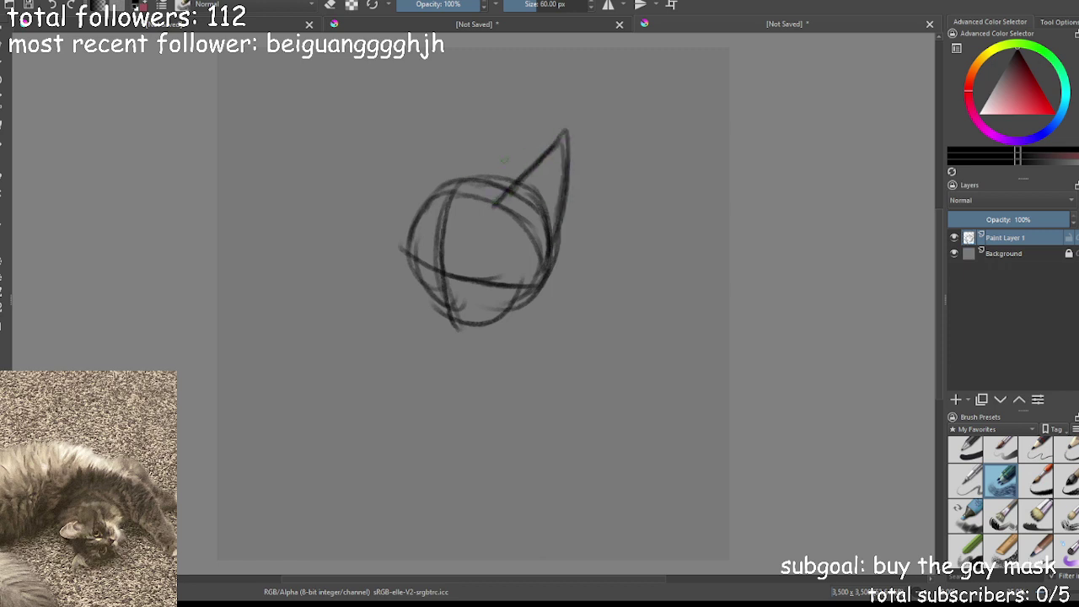
mouse_move(440, 188)
left_mouse_down()
mouse_move(410, 159)
mouse_move(400, 199)
mouse_move(406, 263)
mouse_move(411, 155)
mouse_move(438, 199)
left_mouse_up()
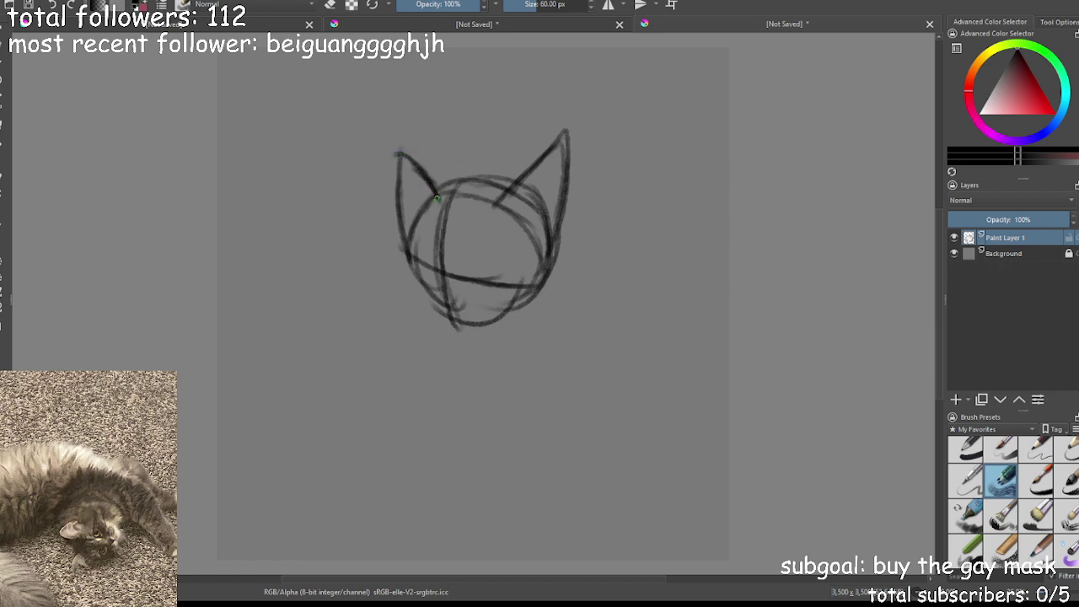
mouse_move(398, 154)
left_mouse_down()
mouse_move(421, 221)
mouse_move(407, 173)
mouse_move(440, 195)
mouse_move(410, 239)
left_mouse_up()
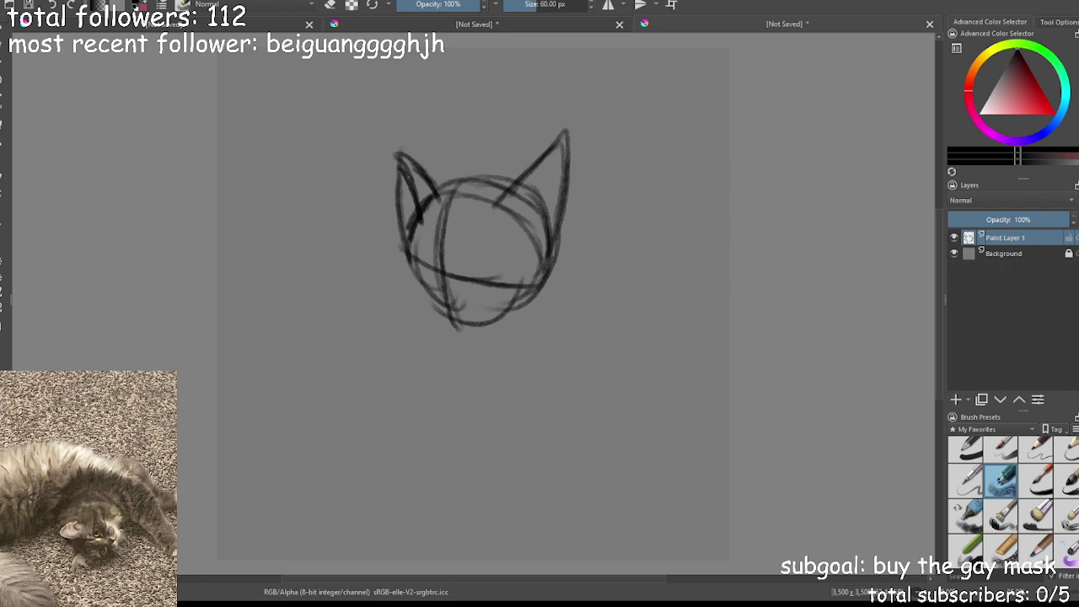
Thicken the ears with extra strokes at their tips and sketch a curved hat brim across the forehead
mouse_move(499, 199)
left_mouse_down()
mouse_move(562, 145)
mouse_move(562, 222)
mouse_move(543, 203)
mouse_move(512, 214)
mouse_move(557, 149)
mouse_move(544, 255)
left_mouse_up()
mouse_move(560, 137)
left_mouse_down()
mouse_move(556, 116)
mouse_move(590, 126)
mouse_move(570, 153)
left_mouse_up()
mouse_move(409, 160)
left_mouse_down()
mouse_move(399, 123)
mouse_move(394, 146)
mouse_move(379, 146)
mouse_move(403, 162)
left_mouse_up()
mouse_move(403, 221)
left_mouse_down()
mouse_move(568, 277)
mouse_move(555, 277)
mouse_move(566, 255)
mouse_move(507, 219)
mouse_move(477, 225)
mouse_move(545, 252)
left_mouse_up()
mouse_move(411, 210)
left_mouse_down()
mouse_move(400, 251)
mouse_move(421, 222)
mouse_move(410, 241)
mouse_move(452, 213)
mouse_move(408, 237)
left_mouse_up()
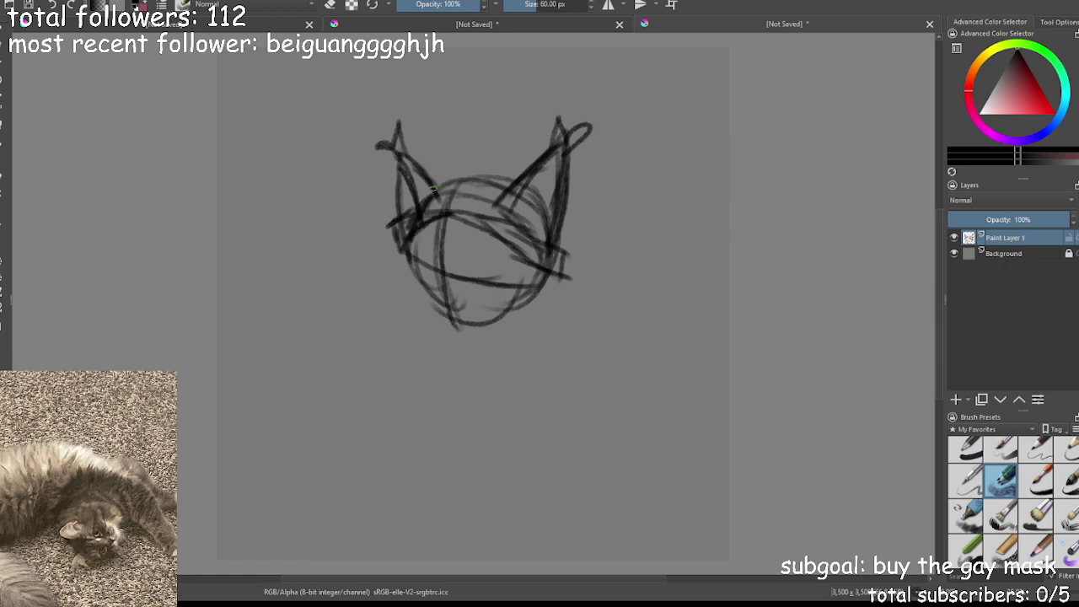
Sketch a flat-topped hat crown between the ears with a band and a rectangular buckle
mouse_move(423, 184)
left_mouse_down()
mouse_move(429, 165)
mouse_move(488, 150)
mouse_move(517, 157)
mouse_move(521, 175)
mouse_move(527, 162)
mouse_move(489, 190)
mouse_move(519, 182)
left_mouse_up()
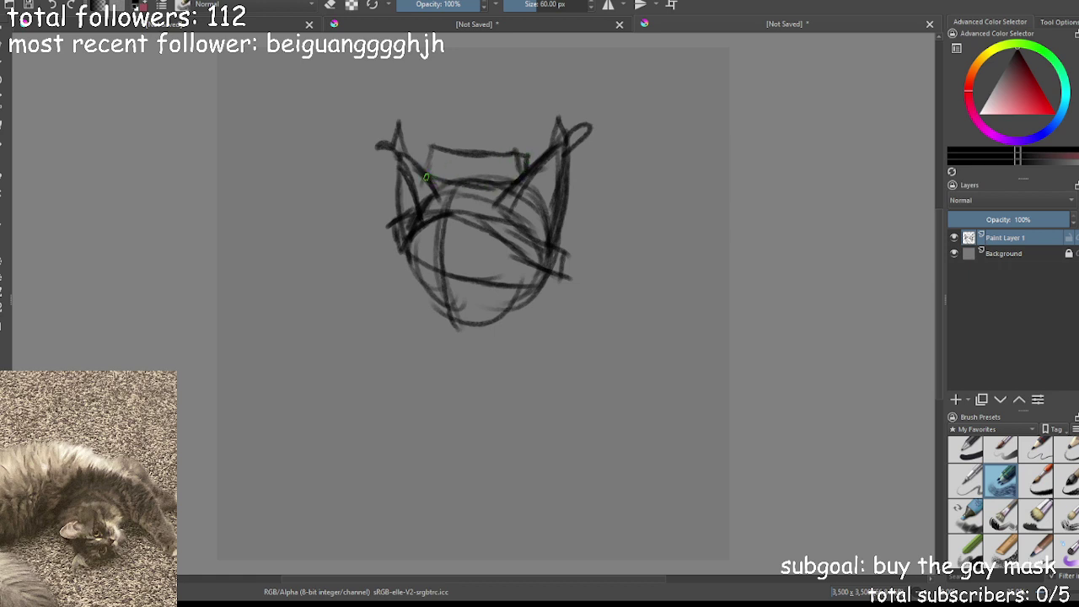
mouse_move(426, 174)
left_mouse_down()
mouse_move(446, 199)
mouse_move(506, 201)
left_mouse_up()
mouse_move(426, 143)
left_mouse_down()
mouse_move(417, 187)
mouse_move(452, 177)
mouse_move(465, 197)
mouse_move(448, 178)
mouse_move(477, 175)
mouse_move(451, 199)
left_mouse_up()
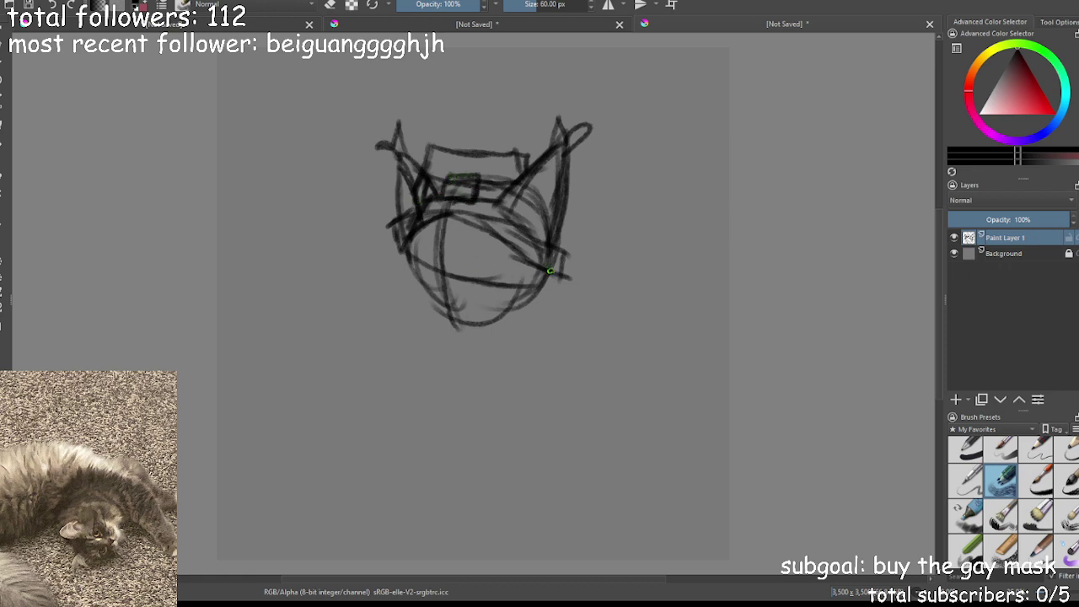
Pencil jagged cheek fur along both lower sides of the head
mouse_move(550, 271)
left_mouse_down()
mouse_move(554, 298)
mouse_move(505, 337)
left_mouse_up()
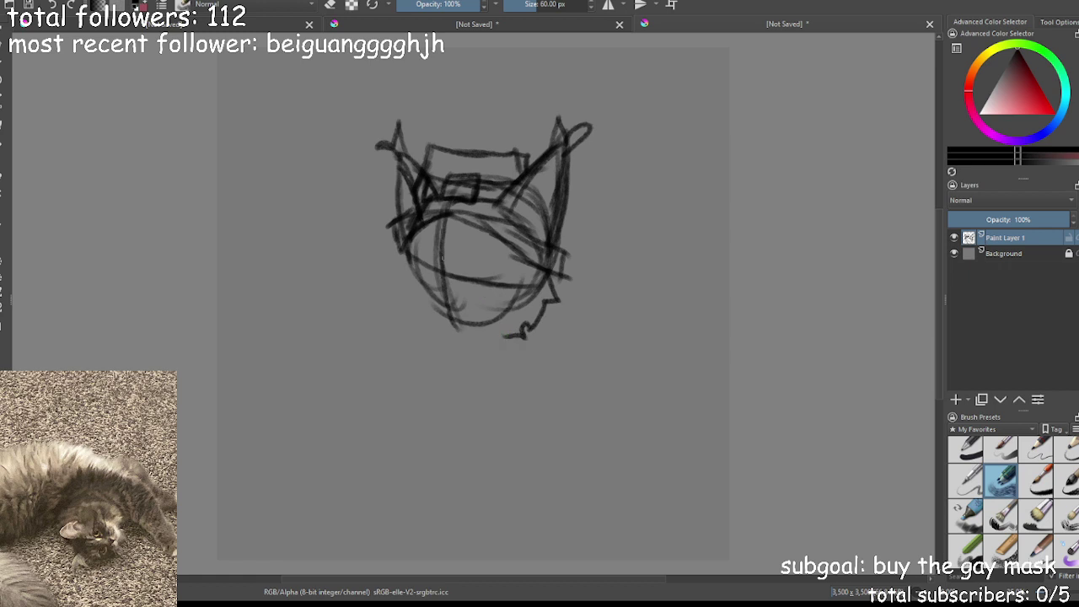
mouse_move(392, 278)
left_mouse_down()
mouse_move(441, 315)
mouse_move(516, 336)
mouse_move(496, 327)
left_mouse_up()
mouse_move(436, 270)
left_mouse_down()
mouse_move(434, 283)
mouse_move(447, 278)
mouse_move(434, 262)
mouse_move(428, 283)
mouse_move(434, 268)
mouse_move(414, 264)
mouse_move(448, 314)
mouse_move(418, 271)
mouse_move(445, 278)
mouse_move(436, 270)
left_mouse_up()
key("ctrl+z")
key("ctrl+z")
key("ctrl+z")
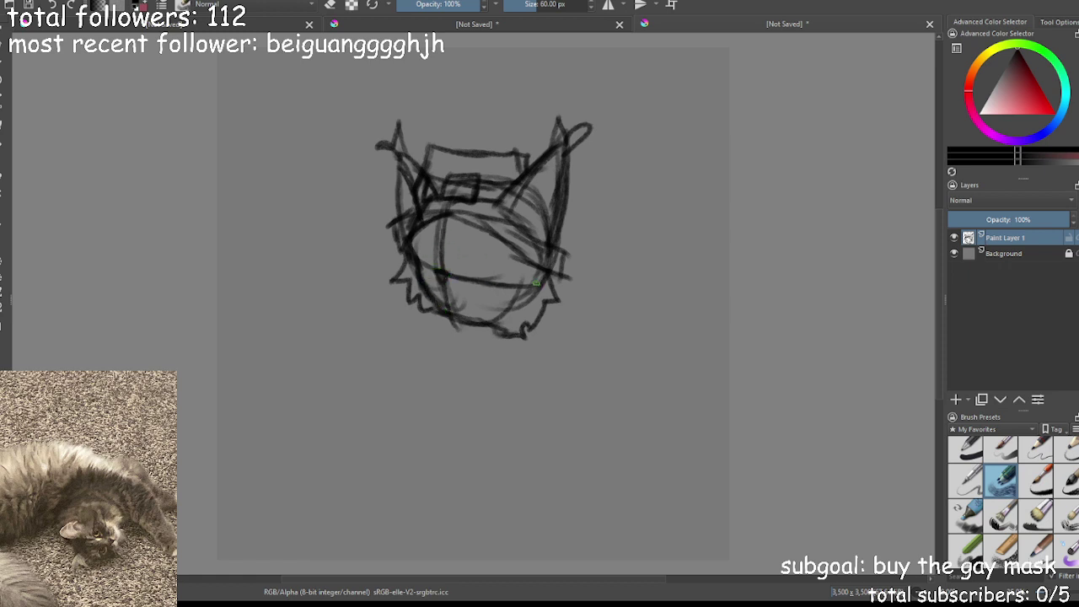
Erase the overlapping circle and guide lines at the face's lower right and tidy the cheek fur there
left_click(965, 453)
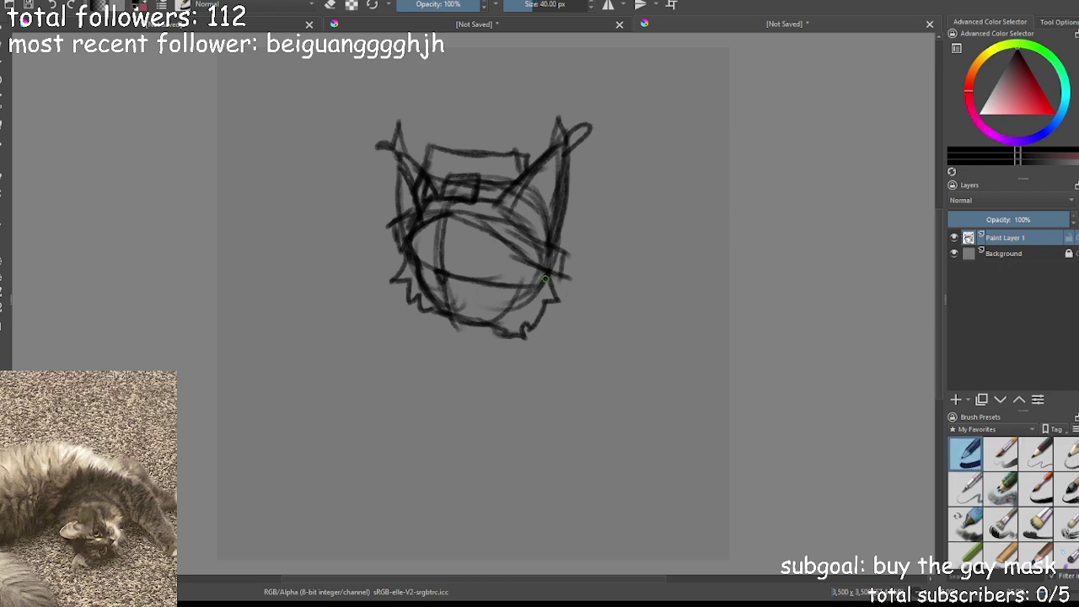
left_click_drag(546, 275, 555, 287)
key("ctrl+z")
scroll(1035, 477, "up", 1)
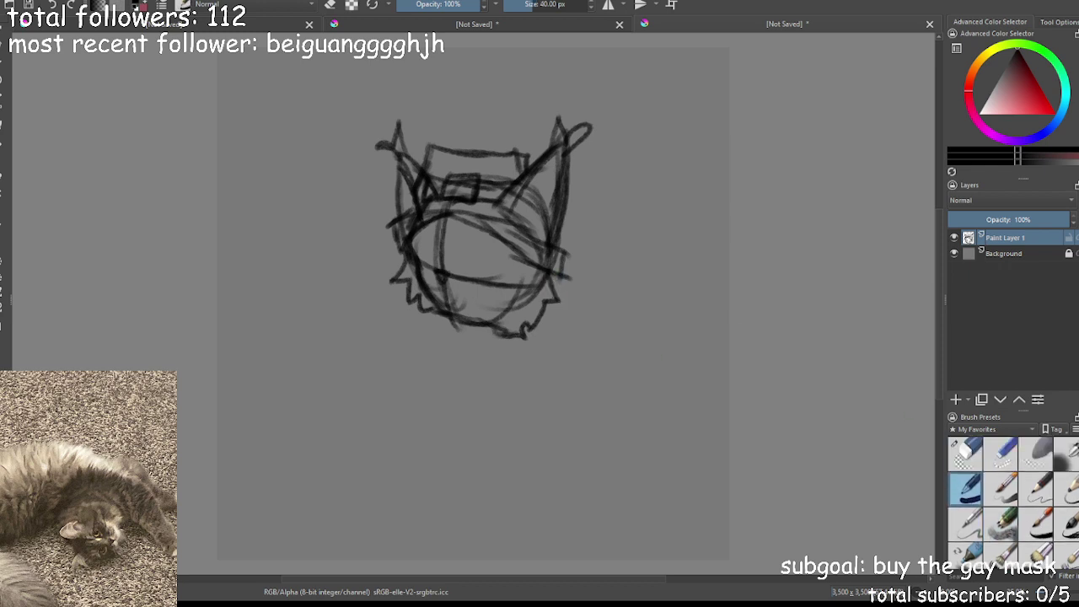
left_click(997, 461)
left_click(966, 453)
mouse_move(557, 297)
left_mouse_down()
mouse_move(541, 319)
mouse_move(517, 313)
mouse_move(528, 319)
mouse_move(534, 310)
mouse_move(543, 267)
mouse_move(555, 296)
mouse_move(532, 294)
mouse_move(516, 334)
left_mouse_up()
Add fur tufts and a small nose to the face, and try an upper eyelid line
left_click(1000, 524)
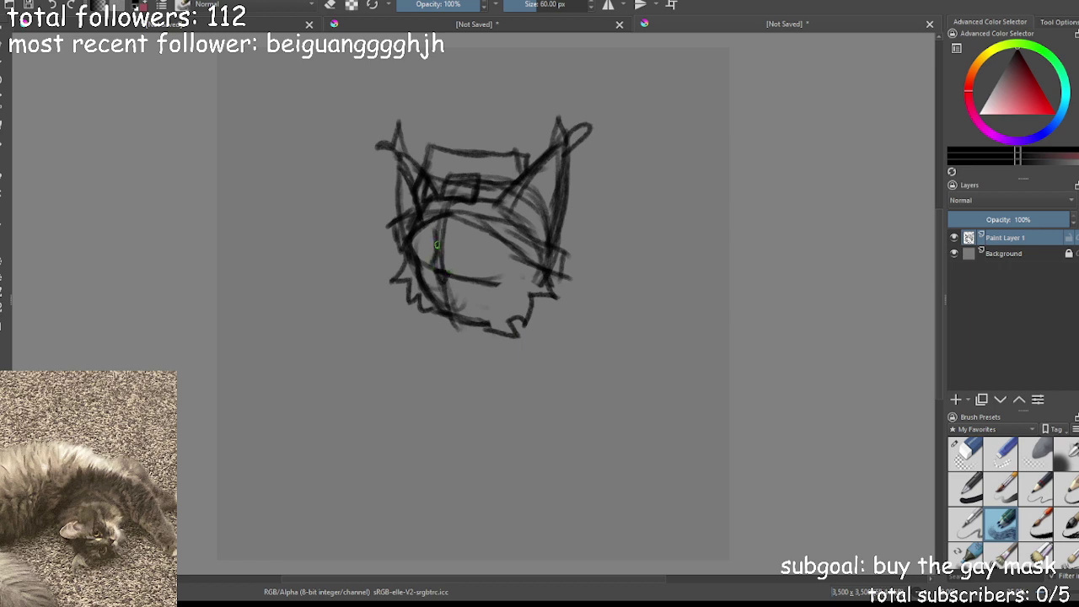
mouse_move(434, 268)
left_mouse_down()
mouse_move(451, 275)
mouse_move(439, 285)
mouse_move(446, 330)
mouse_move(491, 327)
left_mouse_up()
mouse_move(466, 253)
left_mouse_down()
mouse_move(503, 272)
mouse_move(476, 259)
mouse_move(478, 277)
left_mouse_up()
key("ctrl+z")
key("ctrl+z")
key("ctrl+z")
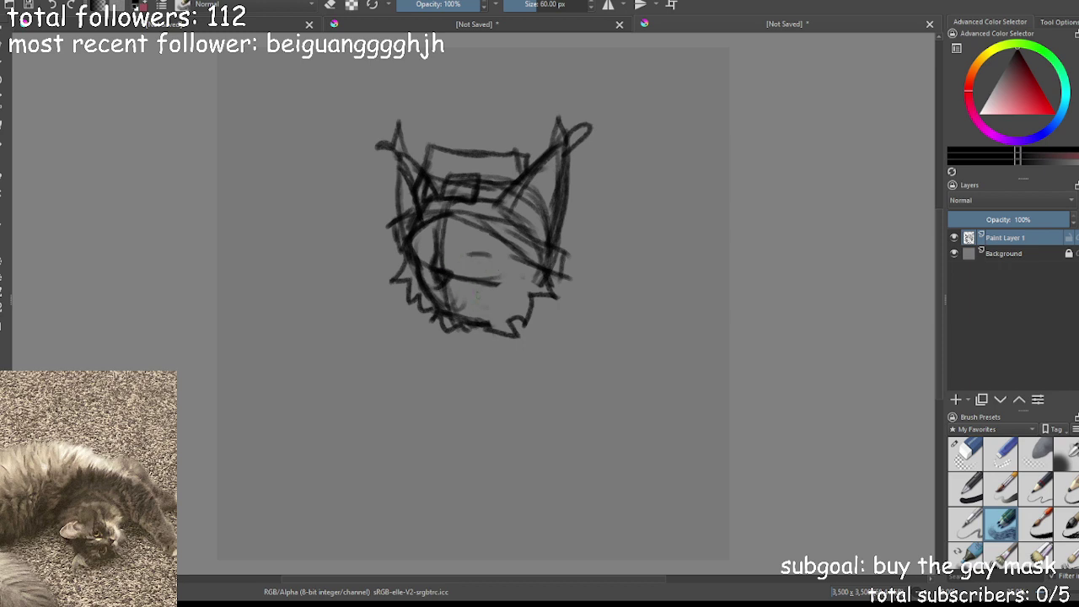
key("ctrl+z")
Sketch both eyes on the face with dark upper lids and narrow pupils
left_click_drag(455, 261, 491, 258)
key("ctrl+z")
key("ctrl+z")
mouse_move(482, 258)
left_mouse_down()
mouse_move(509, 262)
mouse_move(489, 280)
left_mouse_up()
mouse_move(433, 252)
left_mouse_down()
mouse_move(417, 258)
mouse_move(496, 258)
mouse_move(487, 282)
left_mouse_up()
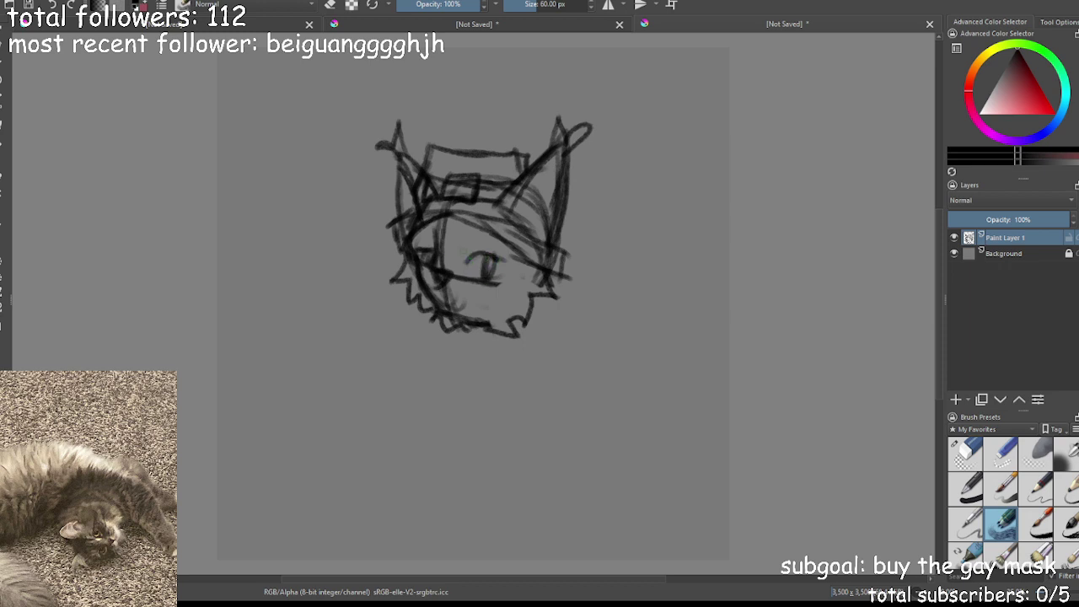
left_click_drag(430, 250, 428, 270)
mouse_move(498, 258)
left_mouse_down()
mouse_move(488, 268)
mouse_move(425, 258)
mouse_move(442, 271)
left_mouse_up()
Clear the facial features with a 122.40 px eraser and pencil new curved face guidelines and a rounded brim end
left_click(965, 453)
left_click(538, 6)
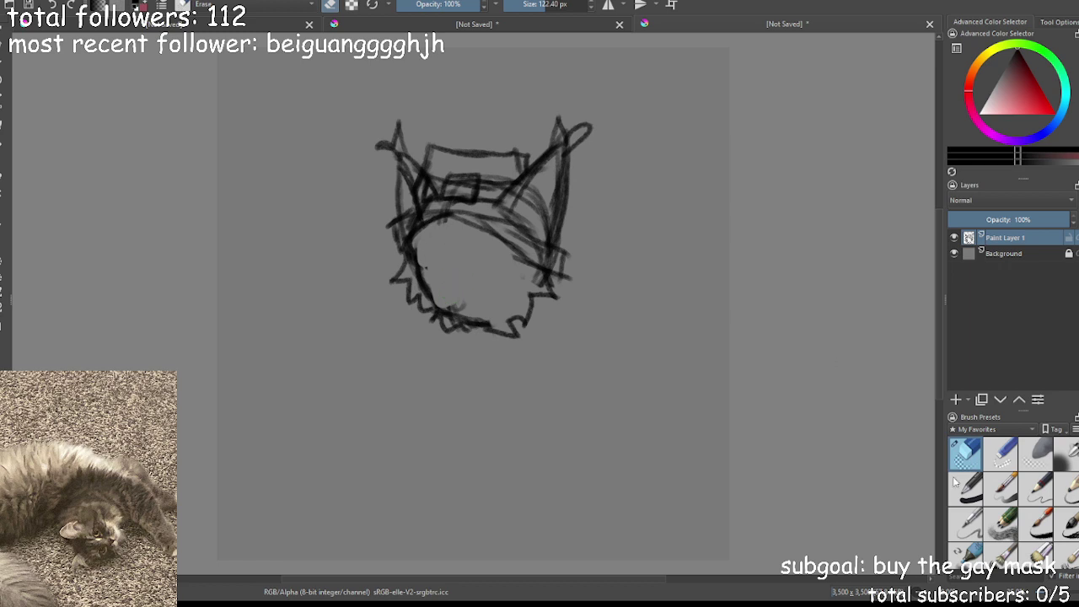
left_click(1000, 526)
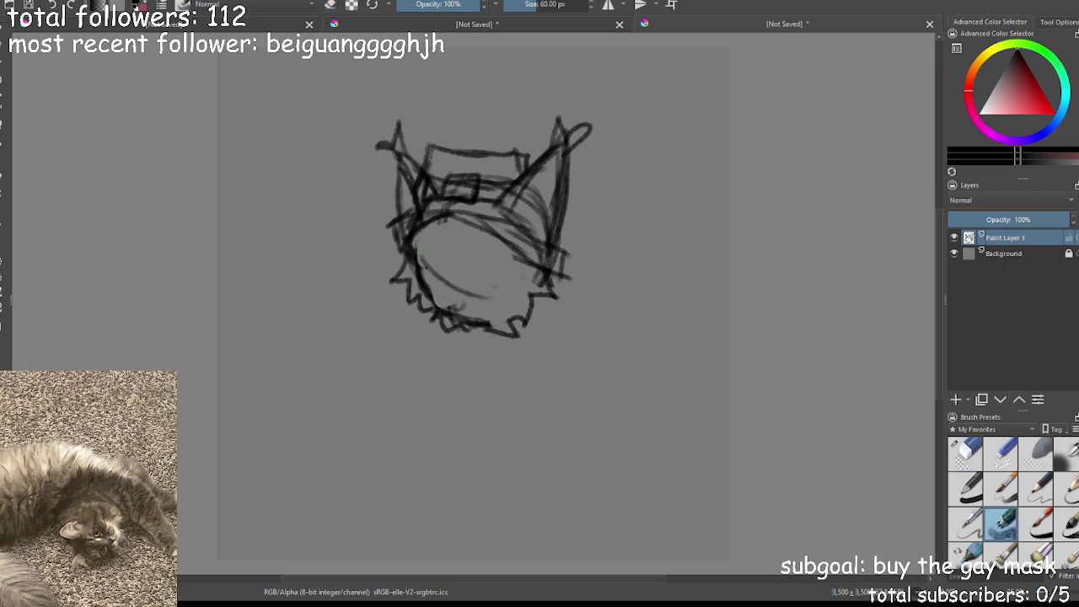
mouse_move(451, 315)
left_mouse_down()
mouse_move(438, 217)
mouse_move(491, 285)
mouse_move(528, 299)
left_mouse_up()
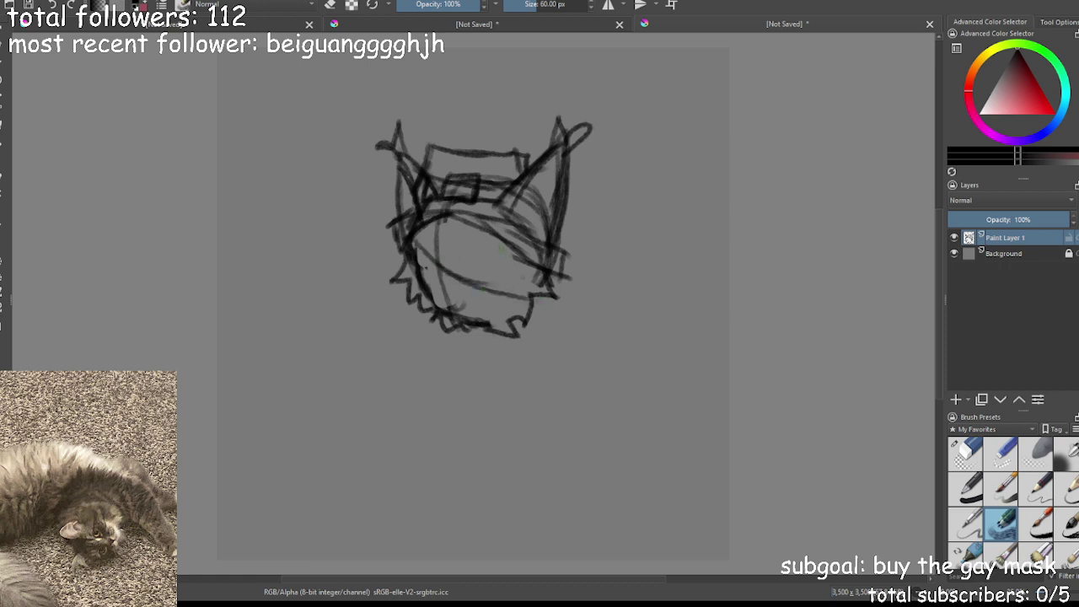
mouse_move(502, 249)
left_mouse_down()
mouse_move(571, 294)
mouse_move(539, 261)
left_mouse_up()
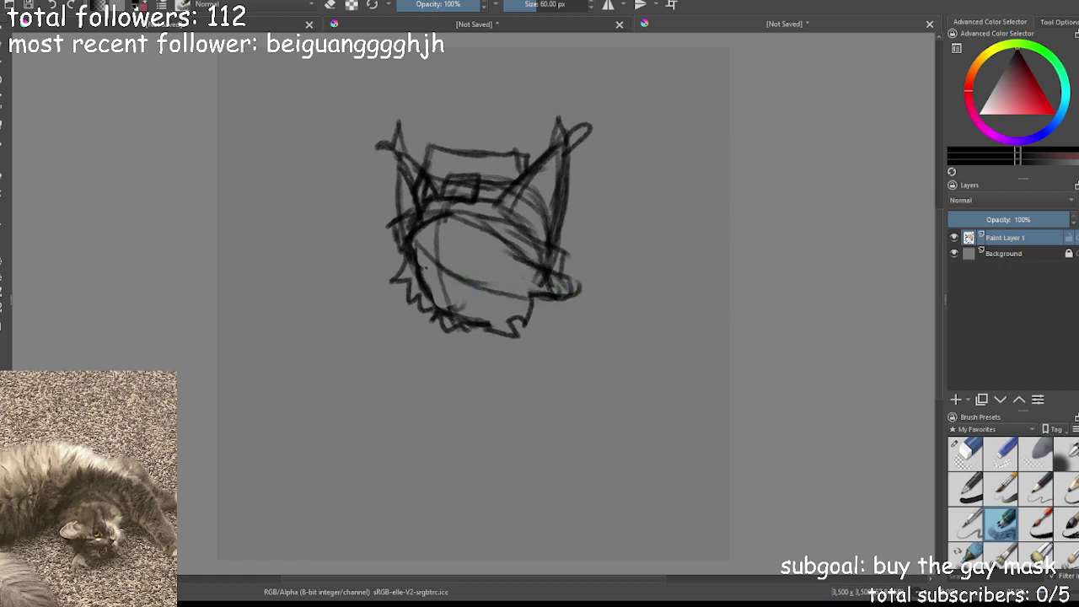
Try a lower set of eyes with a nose and brow marks on the new guidelines, and undo them
mouse_move(462, 268)
left_mouse_down()
mouse_move(506, 272)
mouse_move(491, 257)
mouse_move(485, 280)
mouse_move(443, 275)
mouse_move(420, 253)
left_mouse_up()
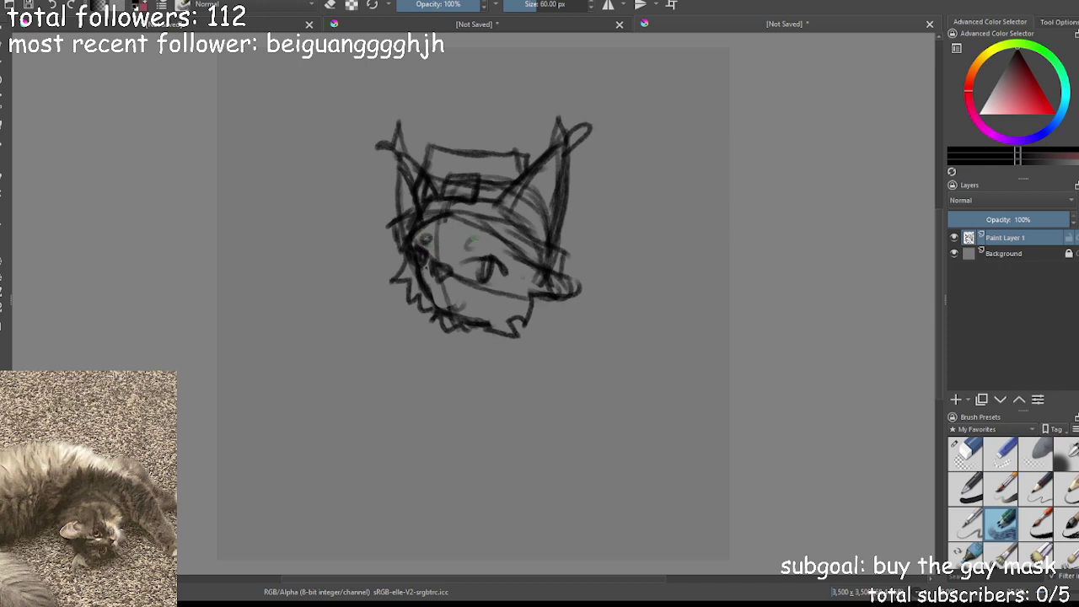
key("ctrl+z")
key("ctrl+z")
key("ctrl+z")
key("ctrl+z")
key("ctrl+z")
key("ctrl+z")
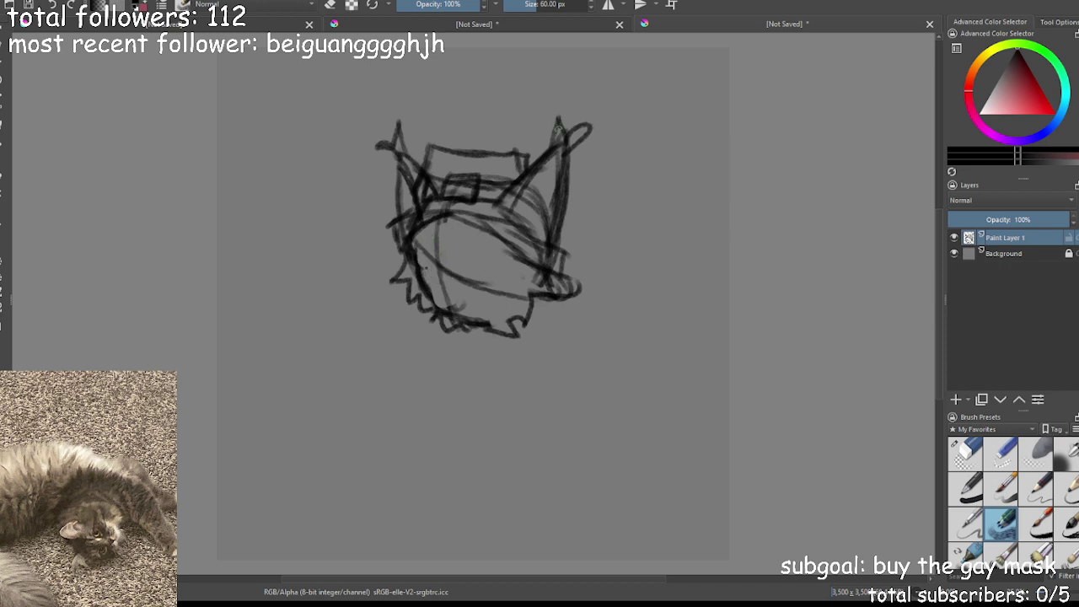
Erase the entire hatted head sketch with the eraser enlarged to 1000 px
left_click(957, 449)
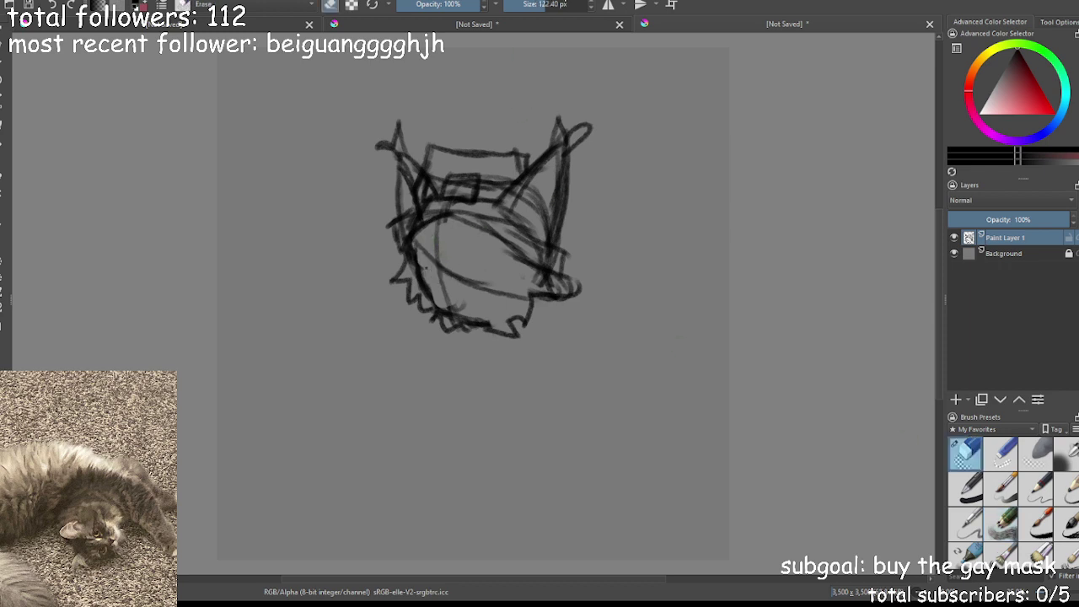
left_click_drag(533, 5, 592, 4)
mouse_move(558, 164)
left_mouse_down()
mouse_move(441, 321)
mouse_move(476, 307)
left_mouse_up()
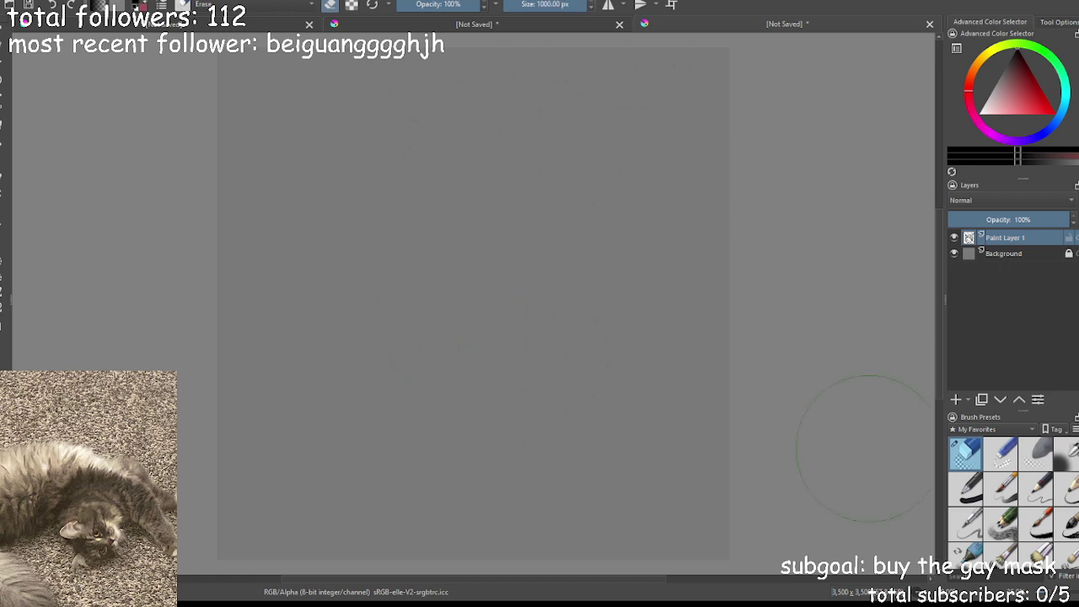
left_click(1001, 523)
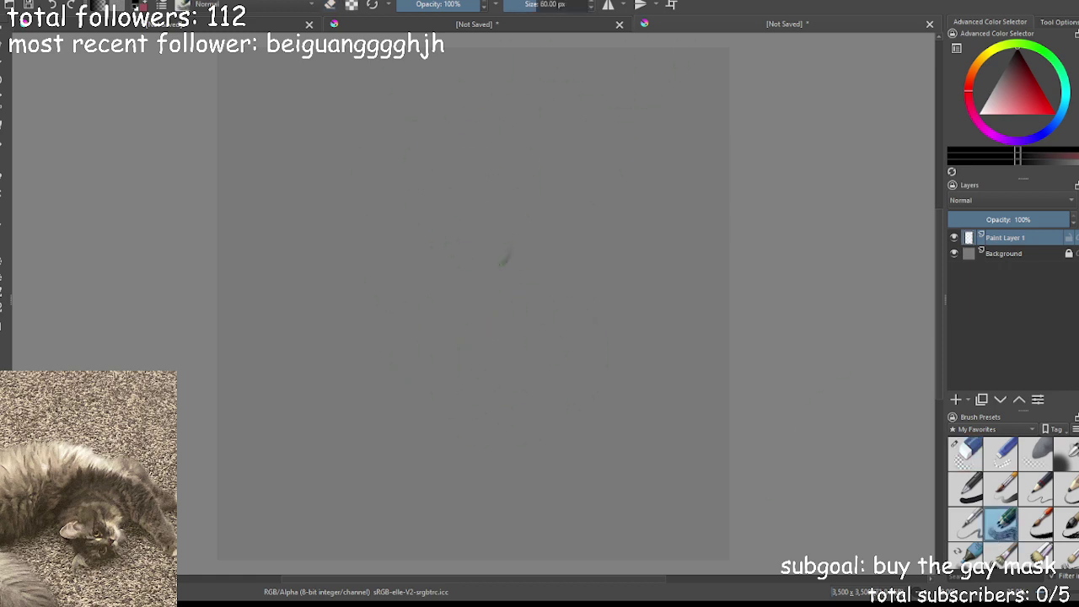
mouse_move(504, 262)
left_mouse_down()
mouse_move(454, 185)
mouse_move(459, 165)
mouse_move(548, 194)
mouse_move(498, 265)
left_mouse_up()
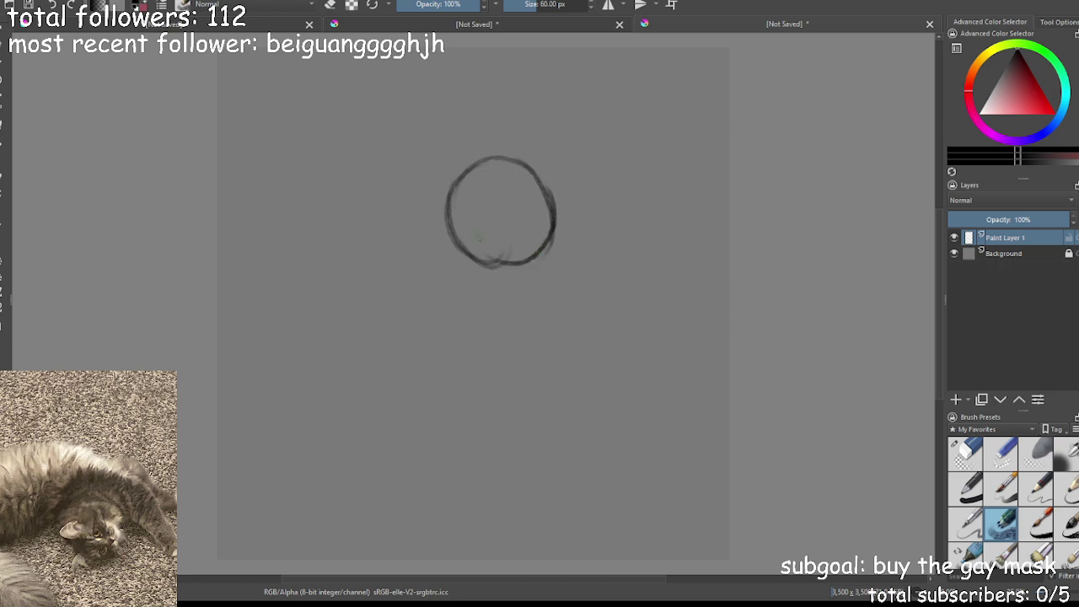
left_click_drag(548, 215, 477, 260)
mouse_move(532, 233)
left_mouse_down()
mouse_move(524, 246)
mouse_move(474, 249)
left_mouse_up()
key("ctrl+z")
key("ctrl+z")
key("ctrl+z")
key("ctrl+z")
key("ctrl+z")
key("ctrl+z")
key("ctrl+z")
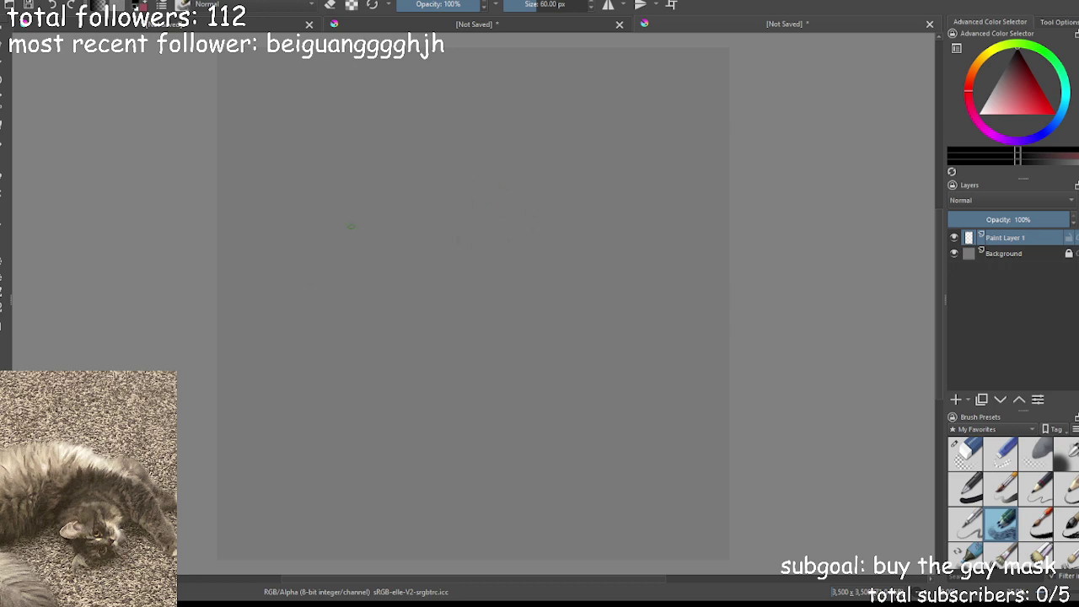
Sketch a small posed figure with a cross-guided round head, slanted body line, bent arm and curved, arrow-tipped tail
mouse_move(341, 250)
left_mouse_down()
mouse_move(350, 268)
mouse_move(362, 212)
mouse_move(398, 246)
mouse_move(354, 275)
mouse_move(339, 231)
left_mouse_up()
mouse_move(371, 269)
left_mouse_down()
mouse_move(367, 201)
mouse_move(371, 272)
mouse_move(403, 242)
mouse_move(362, 234)
mouse_move(385, 294)
mouse_move(458, 382)
mouse_move(494, 301)
mouse_move(488, 217)
left_mouse_up()
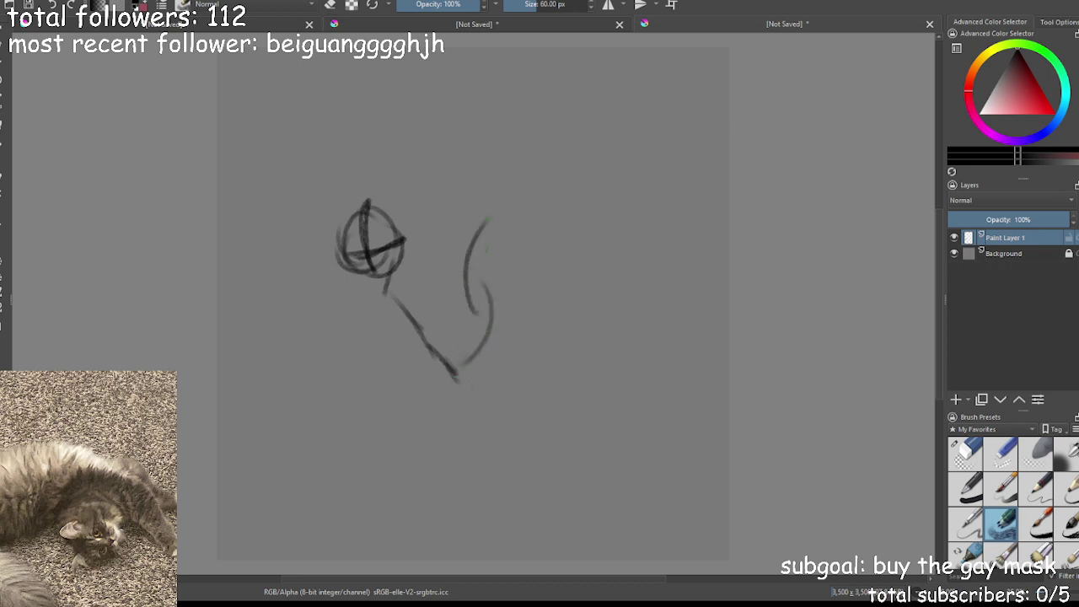
mouse_move(486, 221)
left_mouse_down()
mouse_move(467, 229)
mouse_move(504, 190)
mouse_move(486, 250)
left_mouse_up()
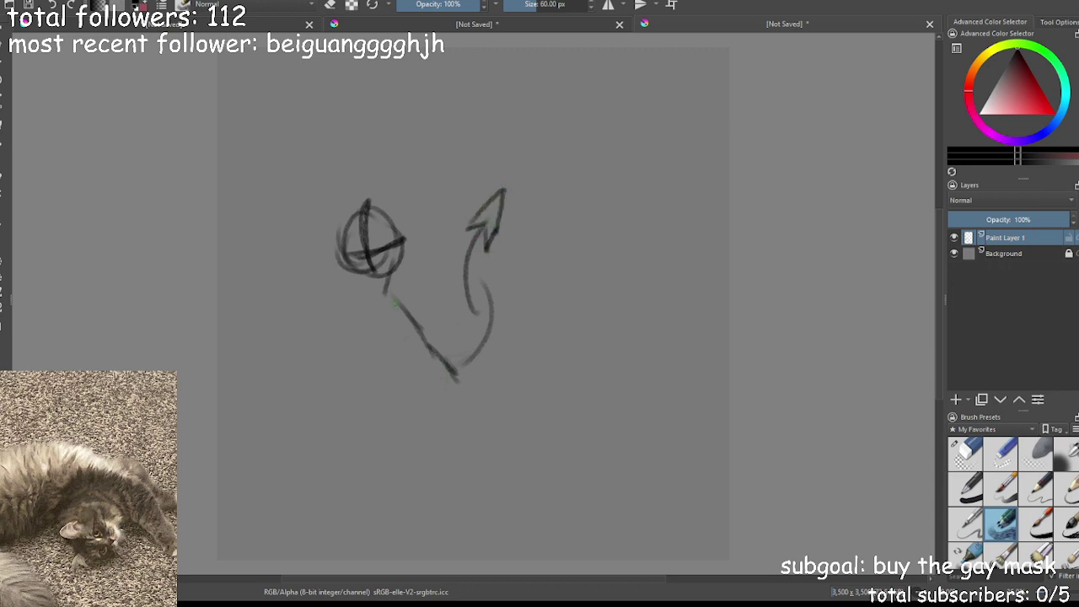
mouse_move(398, 301)
left_mouse_down()
mouse_move(393, 341)
mouse_move(371, 334)
mouse_move(369, 371)
mouse_move(376, 354)
left_mouse_up()
left_click_drag(452, 369, 458, 433)
Undo the last limb strokes and erase the whole posed figure with the 1000 px eraser
key("ctrl+z")
key("ctrl+z")
left_click(976, 460)
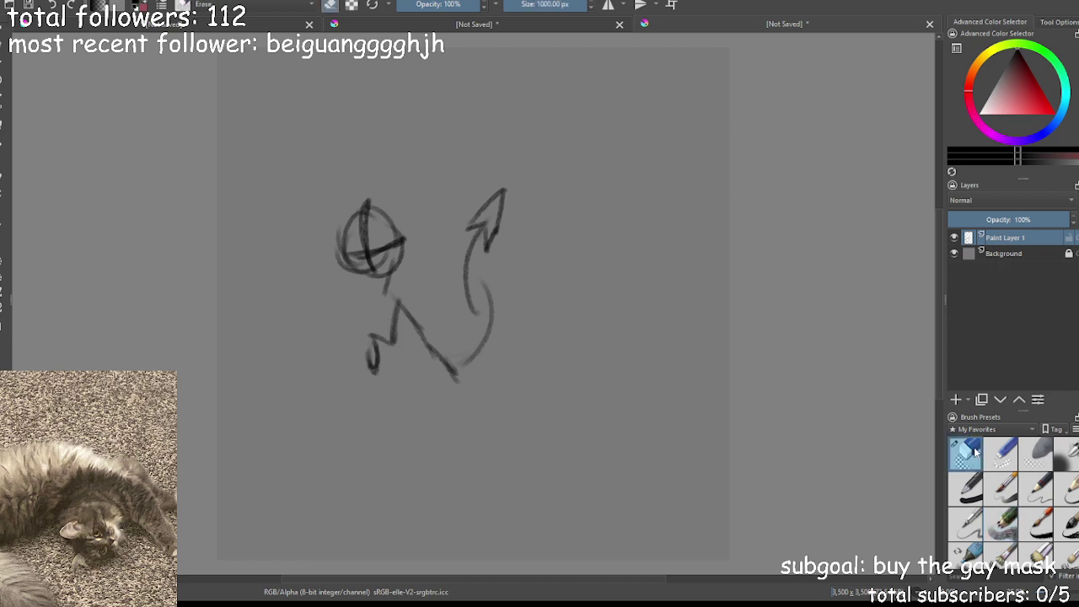
mouse_move(497, 194)
left_mouse_down()
mouse_move(479, 329)
mouse_move(410, 464)
left_mouse_up()
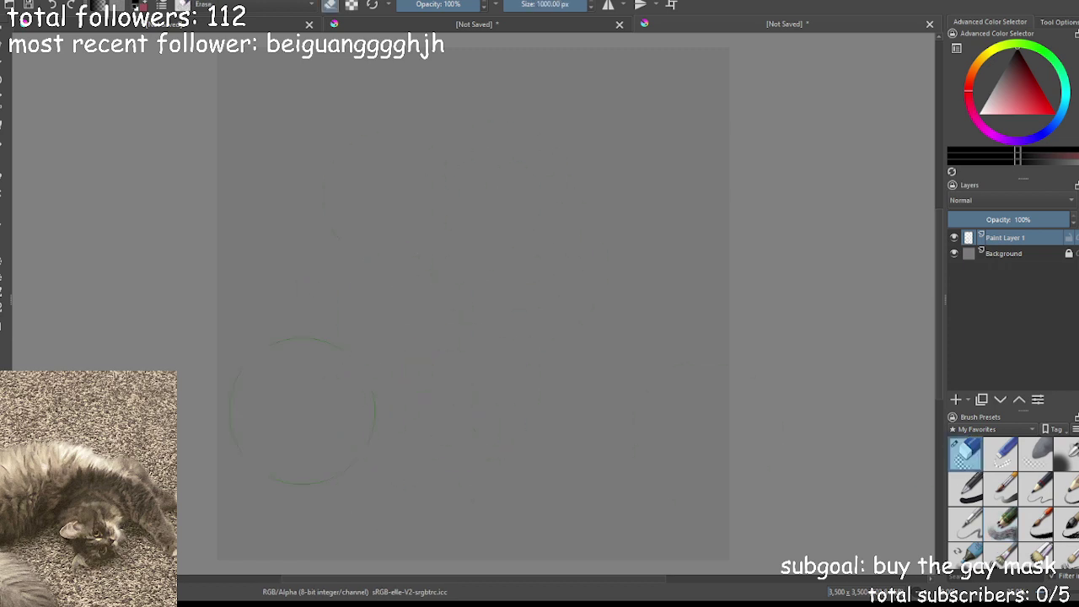
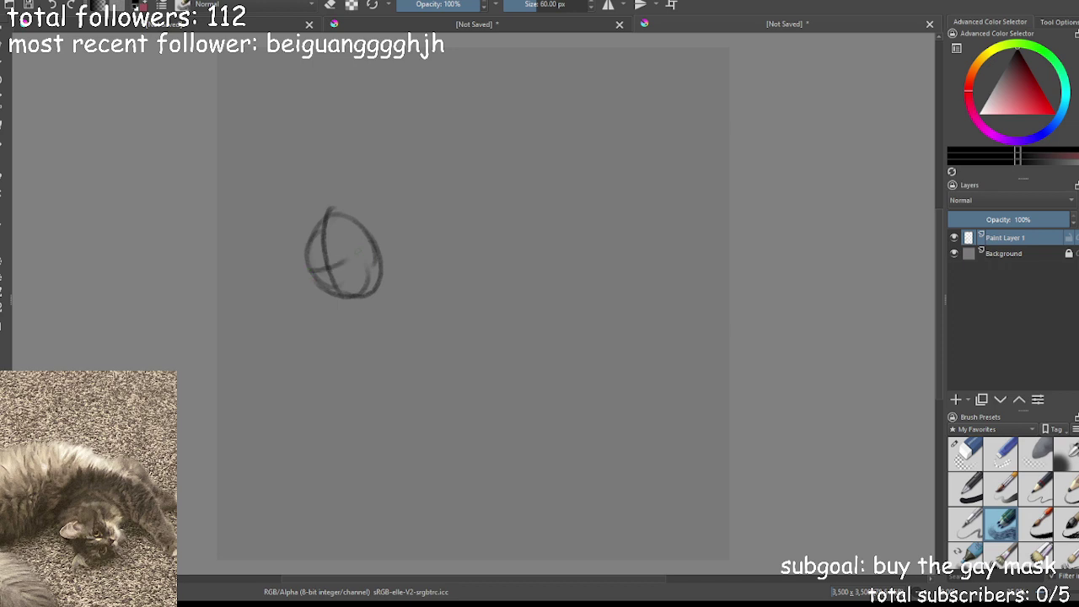
Undo all strokes of the oval head and its guidelines to leave the canvas blank
key("ctrl+z")
key("ctrl+z")
key("ctrl+z")
key("ctrl+z")
key("ctrl+z")
key("ctrl+z")
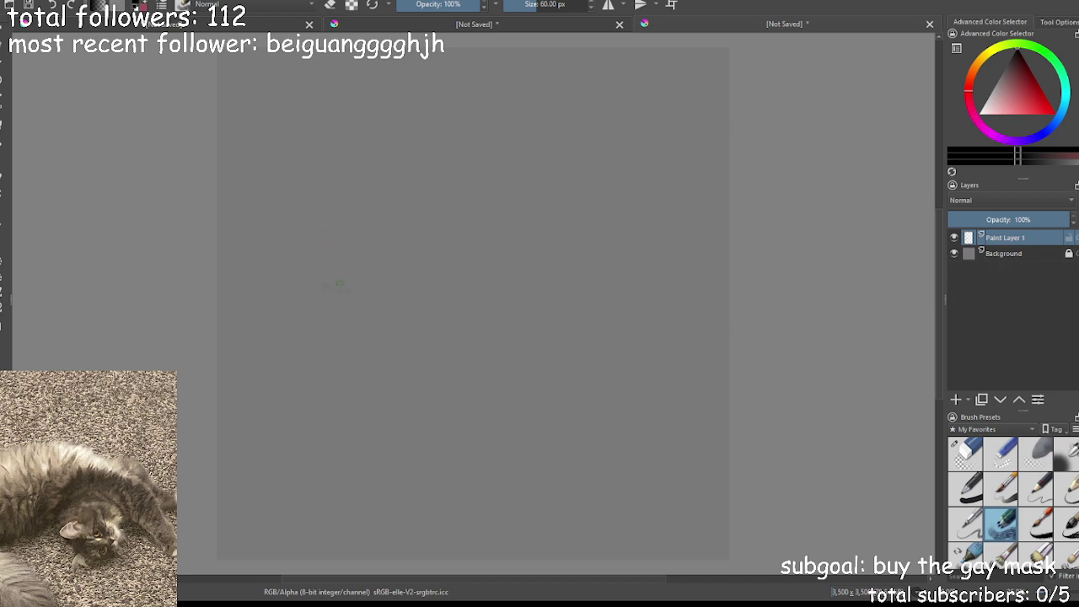
Sketch a small stick figure with a cross-guided round head, a short neck and torso, and two spread legs
mouse_move(339, 285)
left_mouse_down()
mouse_move(335, 242)
mouse_move(366, 240)
mouse_move(357, 227)
mouse_move(376, 262)
mouse_move(370, 299)
mouse_move(347, 248)
mouse_move(362, 294)
mouse_move(367, 248)
mouse_move(364, 270)
mouse_move(398, 266)
left_mouse_up()
key("ctrl+z")
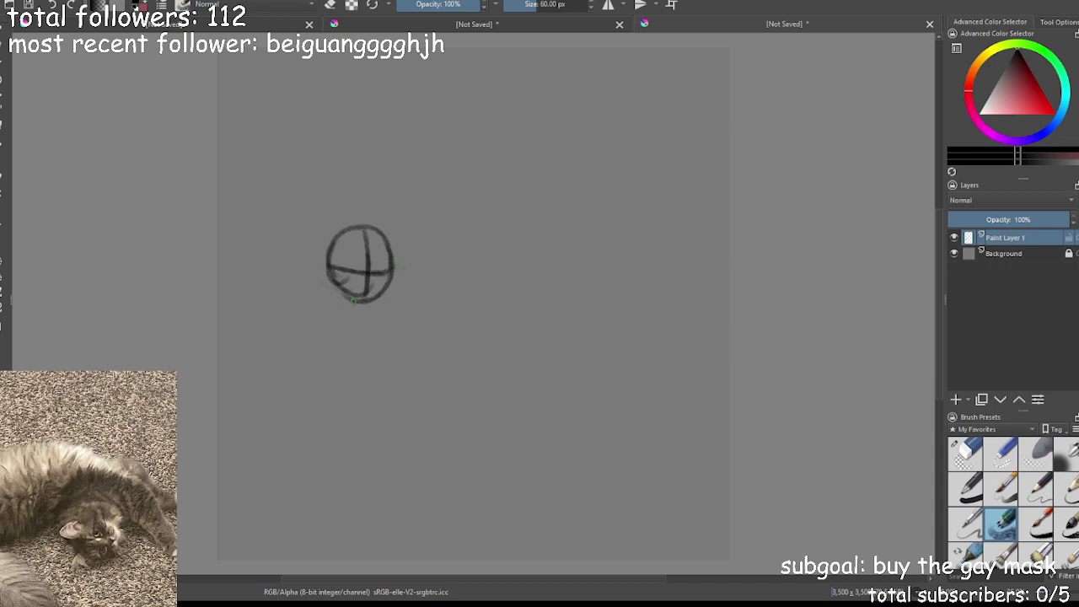
mouse_move(366, 300)
left_mouse_down()
mouse_move(361, 324)
mouse_move(349, 318)
mouse_move(413, 420)
left_mouse_up()
key("ctrl+z")
mouse_move(350, 328)
left_mouse_down()
mouse_move(364, 381)
mouse_move(348, 424)
left_mouse_up()
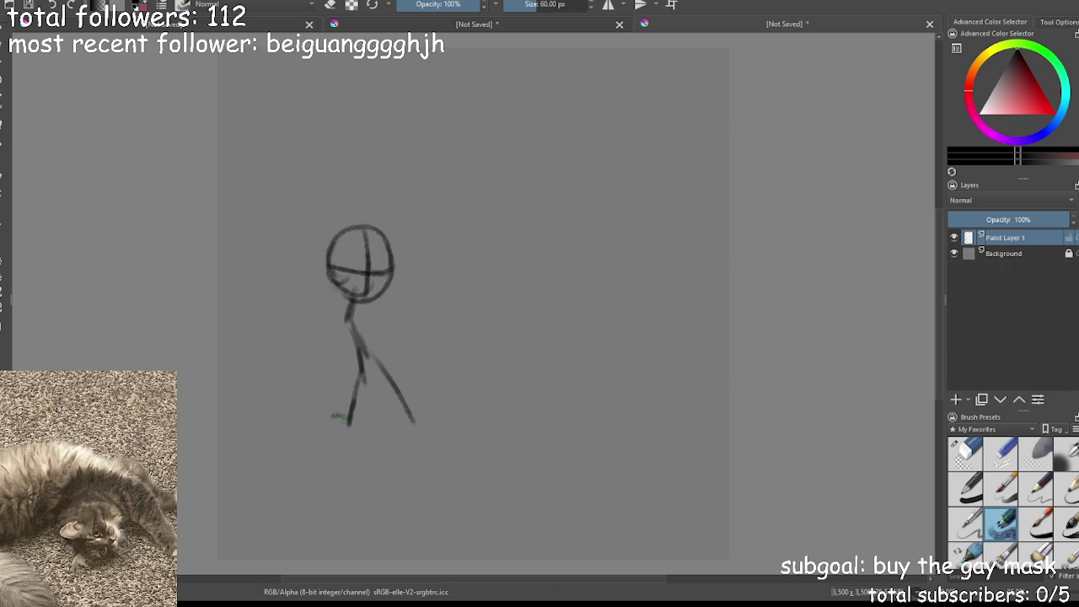
mouse_move(336, 416)
left_mouse_down()
mouse_move(328, 425)
mouse_move(337, 431)
mouse_move(350, 422)
mouse_move(345, 410)
mouse_move(338, 423)
left_mouse_up()
left_click_drag(412, 404, 413, 449)
Undo the last foot strokes and erase the entire stick figure with the 1000 px eraser
key("ctrl+z")
key("ctrl+z")
left_click(965, 453)
mouse_move(444, 256)
left_mouse_down()
mouse_move(422, 397)
mouse_move(422, 301)
left_mouse_up()
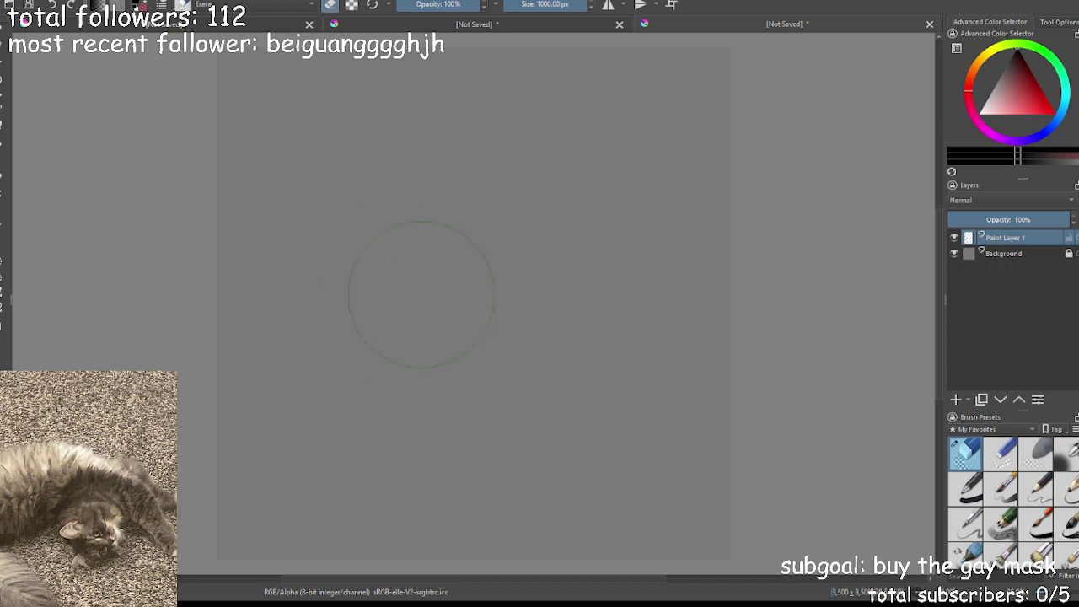
Sketch a small oval head with curved cross guidelines on the blank canvas using the 60 px brush
left_click(1000, 524)
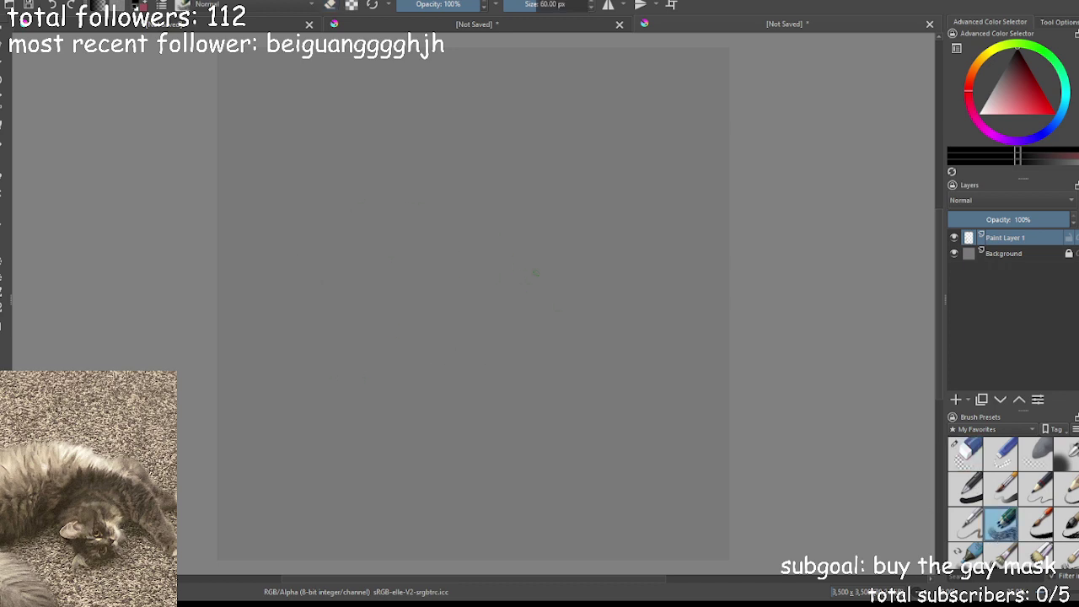
mouse_move(531, 305)
left_mouse_down()
mouse_move(516, 242)
mouse_move(553, 236)
mouse_move(575, 300)
mouse_move(539, 310)
mouse_move(550, 244)
mouse_move(577, 239)
mouse_move(592, 283)
mouse_move(544, 295)
left_mouse_up()
key("ctrl+z")
key("ctrl+z")
key("ctrl+z")
key("ctrl+z")
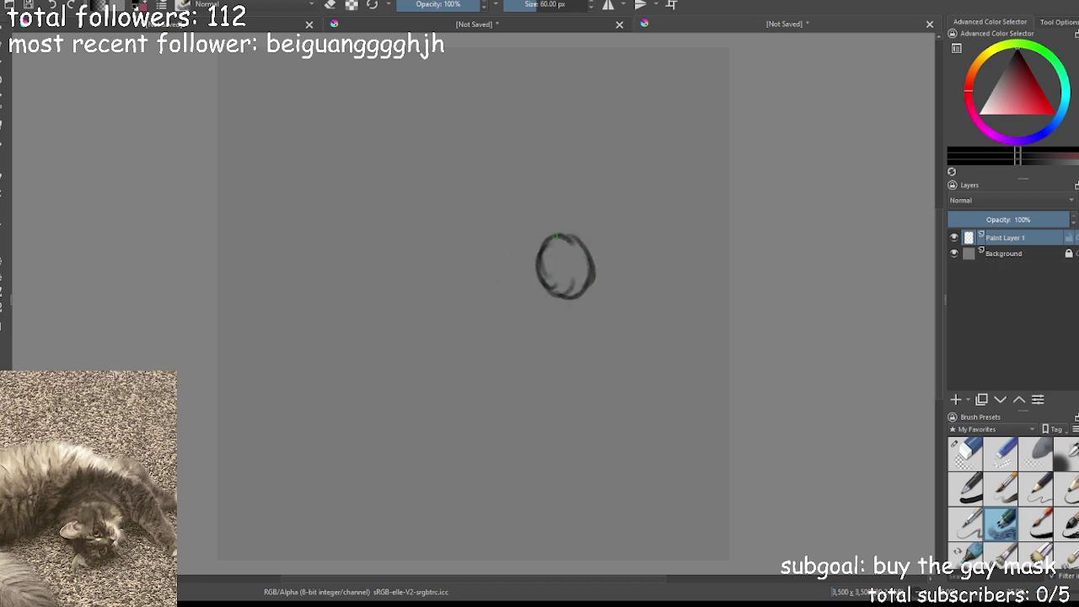
mouse_move(557, 236)
left_mouse_down()
mouse_move(575, 268)
mouse_move(565, 299)
mouse_move(567, 275)
mouse_move(603, 278)
mouse_move(571, 276)
left_mouse_up()
key("ctrl+z")
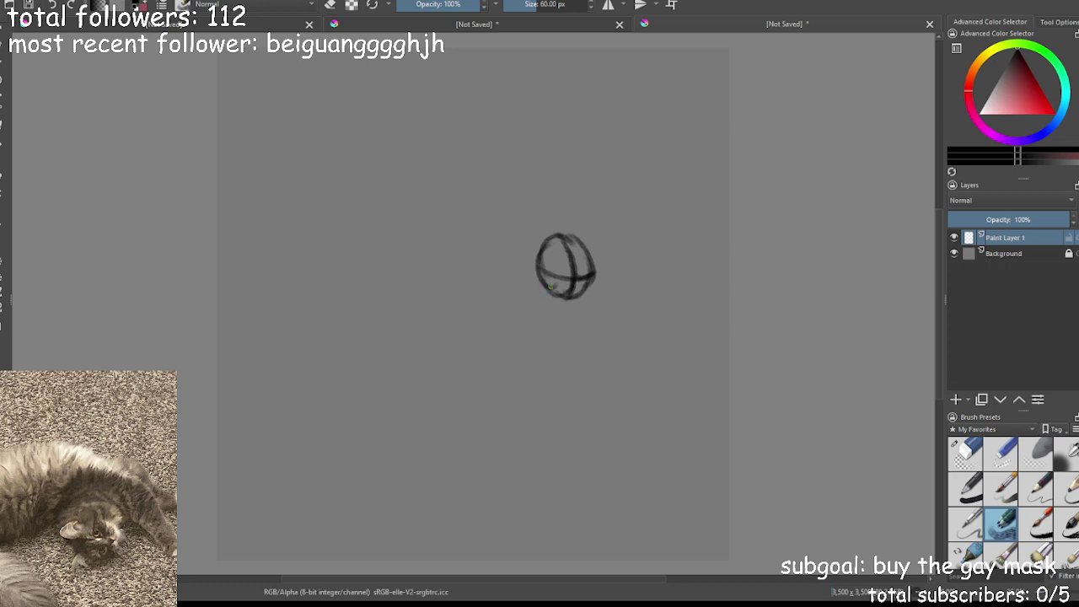
Try body strokes running down from the head's chin and undo them
mouse_move(559, 297)
left_mouse_down()
mouse_move(565, 328)
mouse_move(514, 363)
mouse_move(458, 370)
left_mouse_up()
key("ctrl+z")
key("ctrl+z")
key("ctrl+z")
key("ctrl+z")
key("ctrl+z")
mouse_move(559, 295)
left_mouse_down()
mouse_move(569, 316)
mouse_move(555, 373)
left_mouse_up()
key("ctrl+z")
key("ctrl+z")
Move the guideline head higher on the canvas and return to freehand brushing
key("t")
left_click_drag(562, 245, 548, 178)
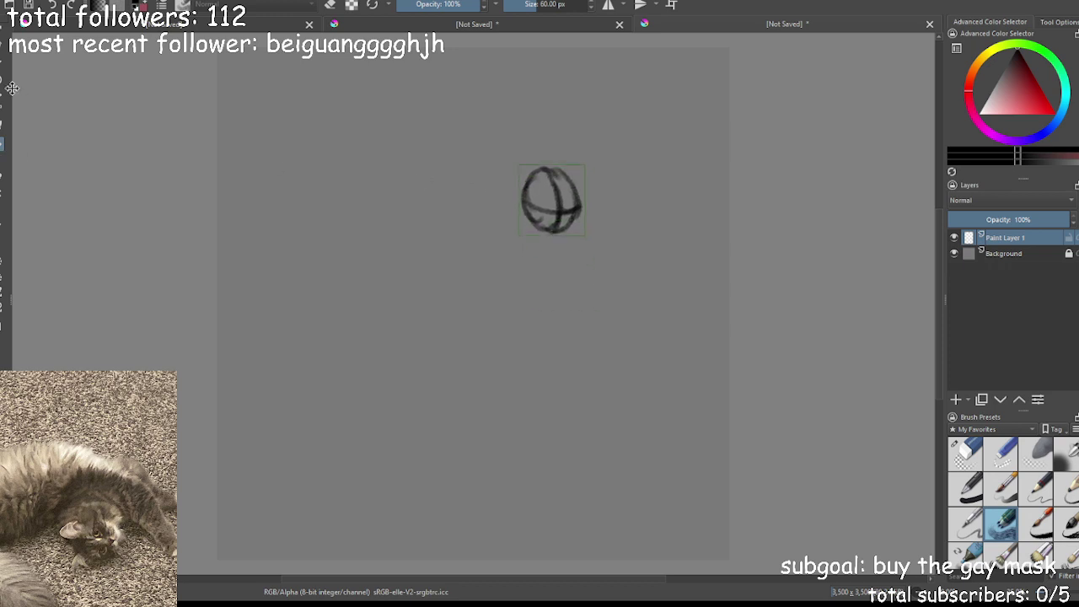
left_click(2, 63)
Sketch the neck and angled upper-body lines beneath the head, undoing the stray strokes
mouse_move(549, 225)
left_mouse_down()
mouse_move(556, 256)
mouse_move(531, 317)
left_mouse_up()
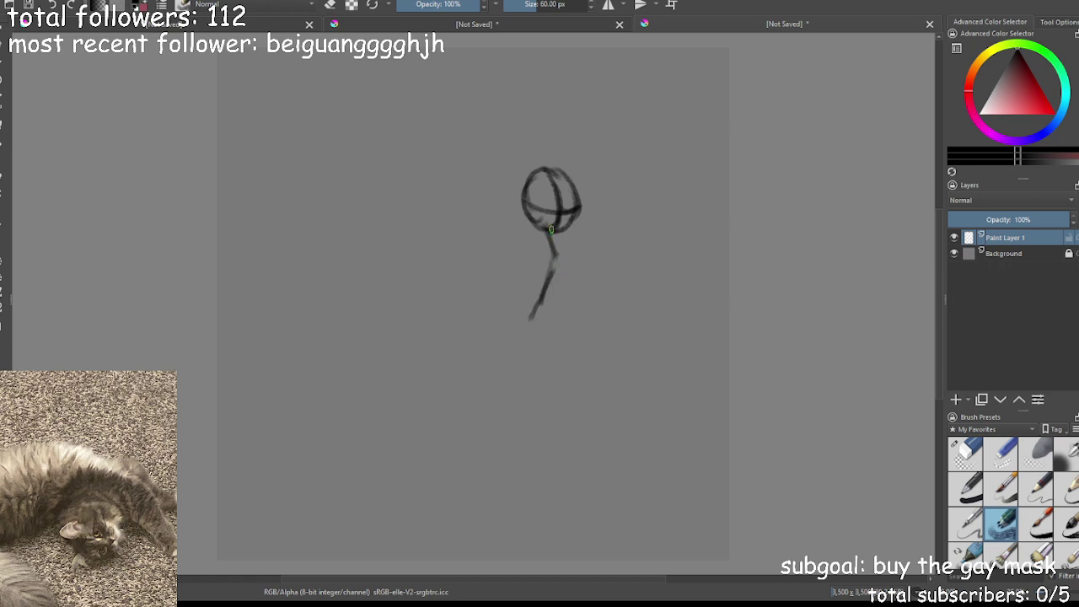
mouse_move(554, 256)
left_mouse_down()
mouse_move(558, 292)
mouse_move(599, 304)
left_mouse_up()
key("ctrl+z")
key("ctrl+z")
key("ctrl+z")
mouse_move(535, 193)
left_mouse_down()
mouse_move(547, 127)
mouse_move(548, 189)
left_mouse_up()
key("ctrl+z")
mouse_move(533, 224)
left_mouse_down()
mouse_move(540, 265)
mouse_move(538, 246)
mouse_move(521, 291)
left_mouse_up()
mouse_move(522, 206)
left_mouse_down()
mouse_move(537, 248)
mouse_move(559, 252)
left_mouse_up()
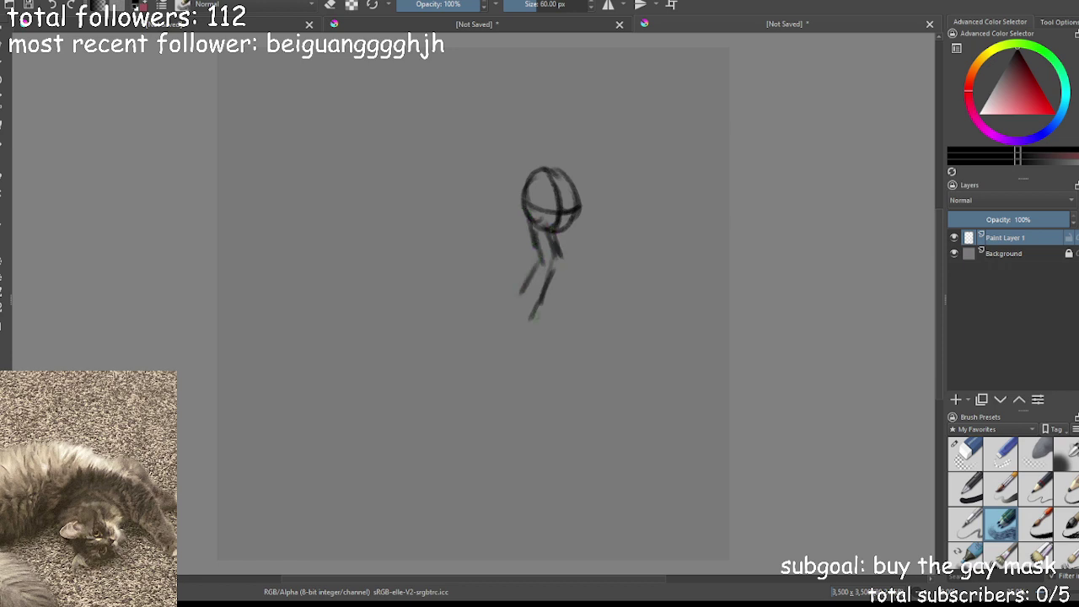
Add two outstretched limb lines, a bent line along the back, and a curved lower edge to the body
left_click_drag(515, 298, 469, 336)
left_click_drag(516, 292, 453, 321)
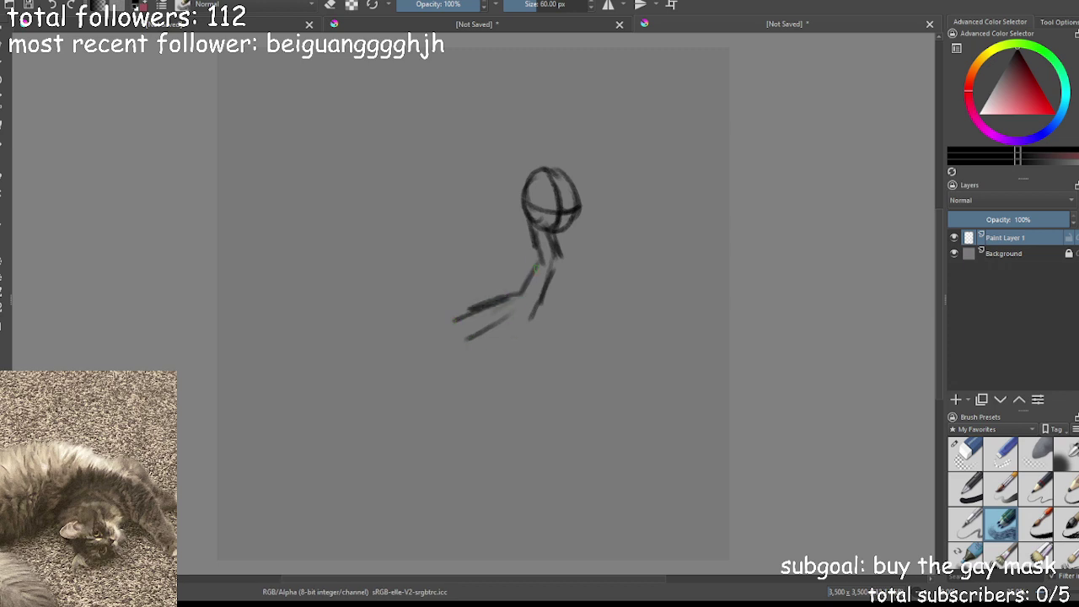
mouse_move(538, 246)
left_mouse_down()
mouse_move(520, 280)
mouse_move(561, 253)
mouse_move(563, 302)
mouse_move(533, 358)
left_mouse_up()
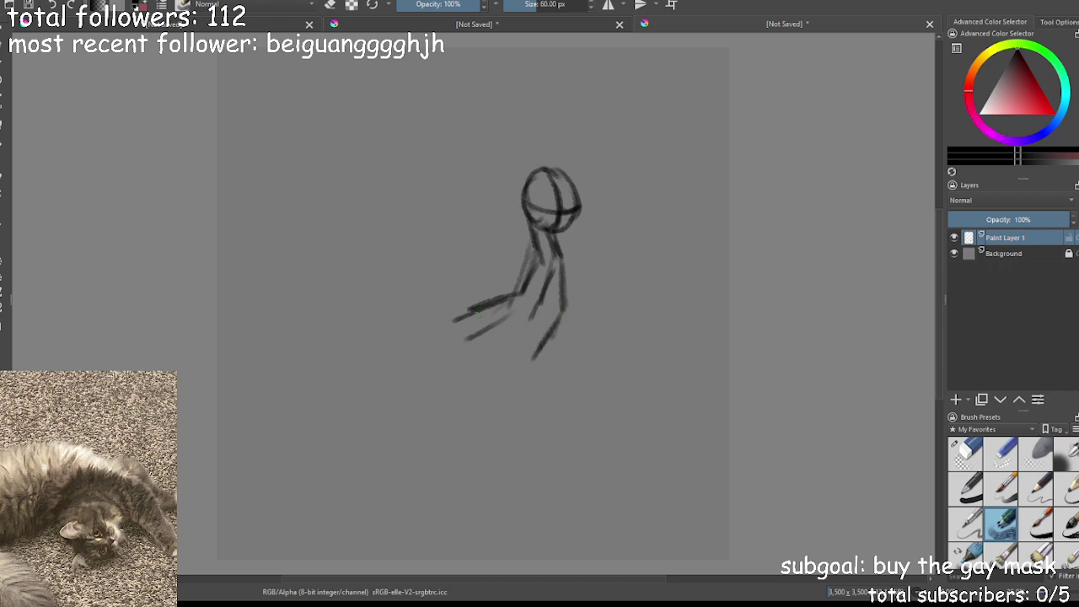
mouse_move(486, 304)
left_mouse_down()
mouse_move(510, 357)
mouse_move(534, 359)
left_mouse_up()
left_click_drag(510, 289, 486, 327)
mouse_move(503, 302)
left_mouse_down()
mouse_move(478, 337)
mouse_move(520, 363)
left_mouse_up()
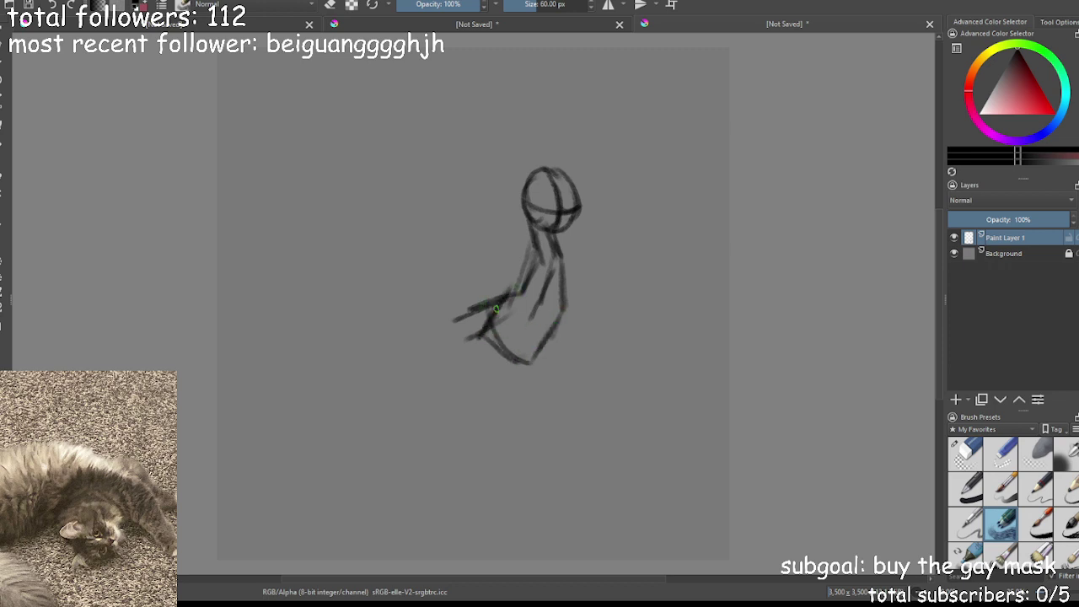
Erase the whole guideline-head figure with the 1000 px eraser
left_click(966, 453)
left_click_drag(595, 135, 525, 337)
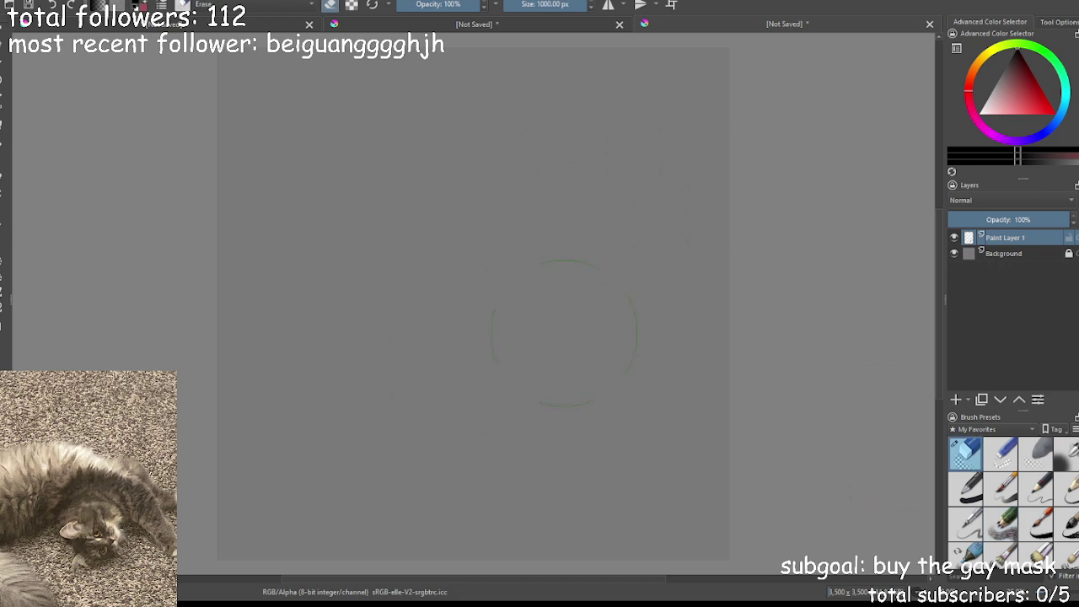
Sketch a larger oval head with a vertical face guideline, two triangular eyes, and a small ear using the 60 px brush
left_click(1002, 520)
mouse_move(414, 239)
left_mouse_down()
mouse_move(400, 172)
mouse_move(374, 180)
mouse_move(411, 172)
mouse_move(443, 222)
mouse_move(447, 209)
mouse_move(412, 186)
mouse_move(374, 196)
left_mouse_up()
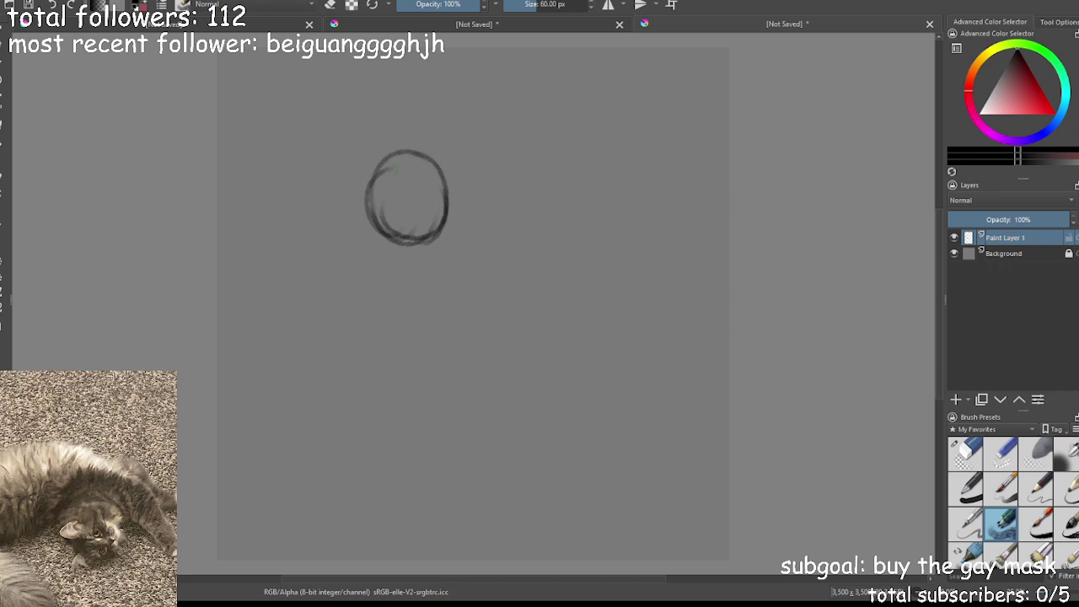
left_click_drag(397, 143, 417, 242)
mouse_move(409, 200)
left_mouse_down()
mouse_move(428, 187)
mouse_move(433, 204)
mouse_move(368, 213)
mouse_move(384, 212)
left_mouse_up()
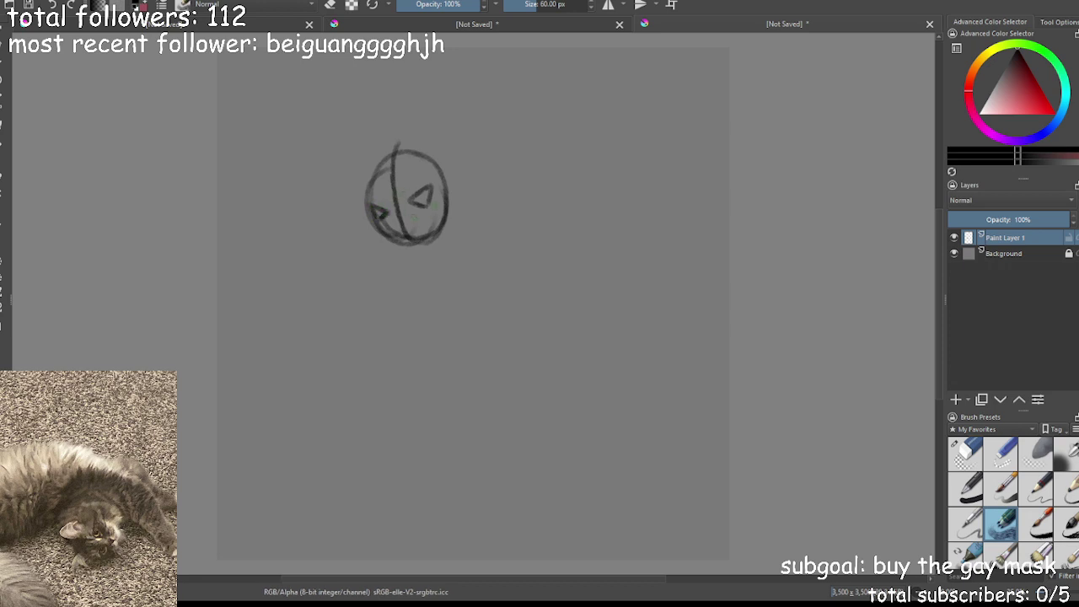
left_click_drag(437, 196, 441, 212)
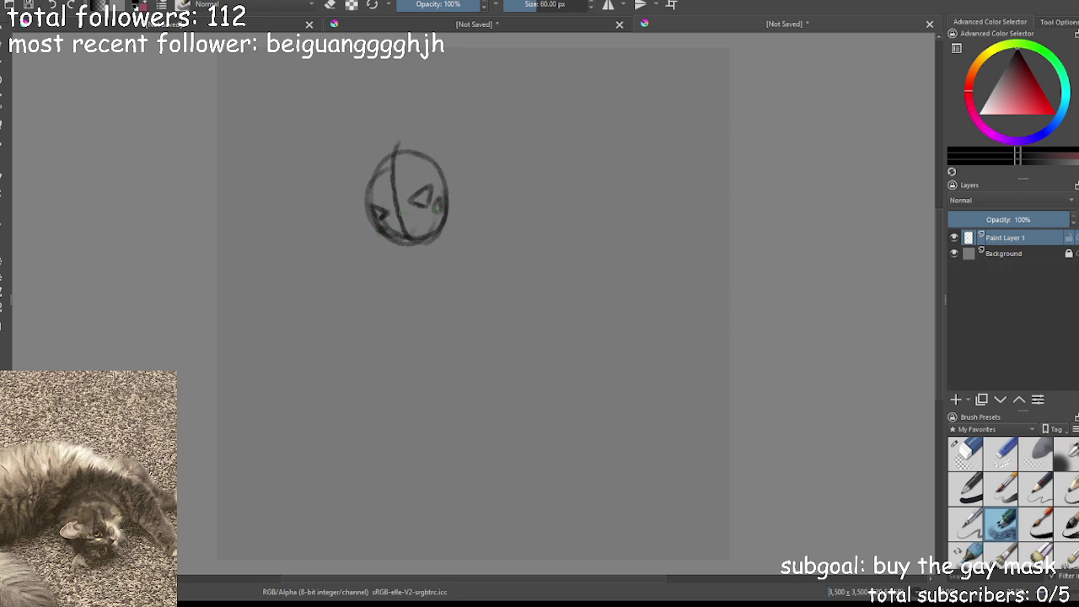
left_click_drag(396, 218, 402, 228)
Draw a tall pointed spike on top of the head, add jagged side hair, and darken the face outline
mouse_move(407, 179)
left_mouse_down()
mouse_move(405, 121)
mouse_move(426, 172)
left_mouse_up()
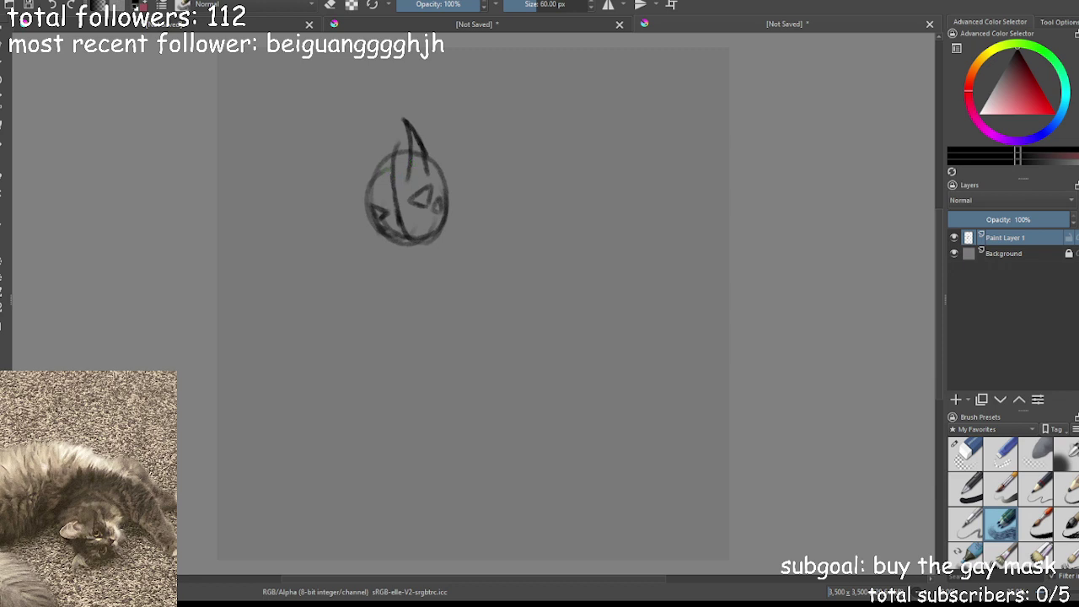
mouse_move(388, 145)
left_mouse_down()
mouse_move(365, 167)
mouse_move(369, 197)
mouse_move(379, 182)
mouse_move(369, 201)
left_mouse_up()
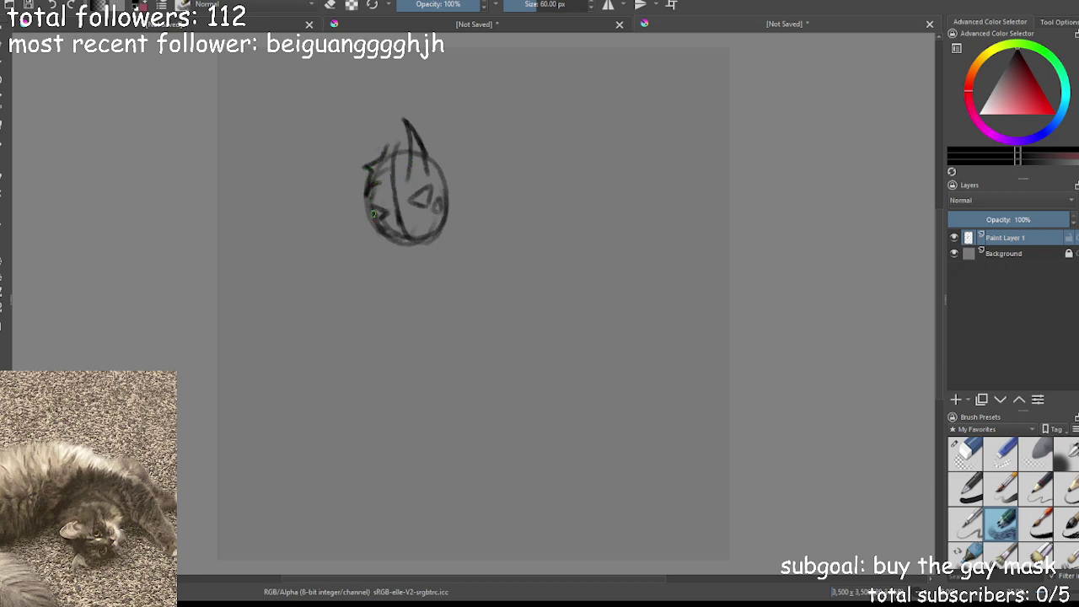
mouse_move(429, 160)
left_mouse_down()
mouse_move(440, 230)
mouse_move(384, 234)
mouse_move(420, 239)
left_mouse_up()
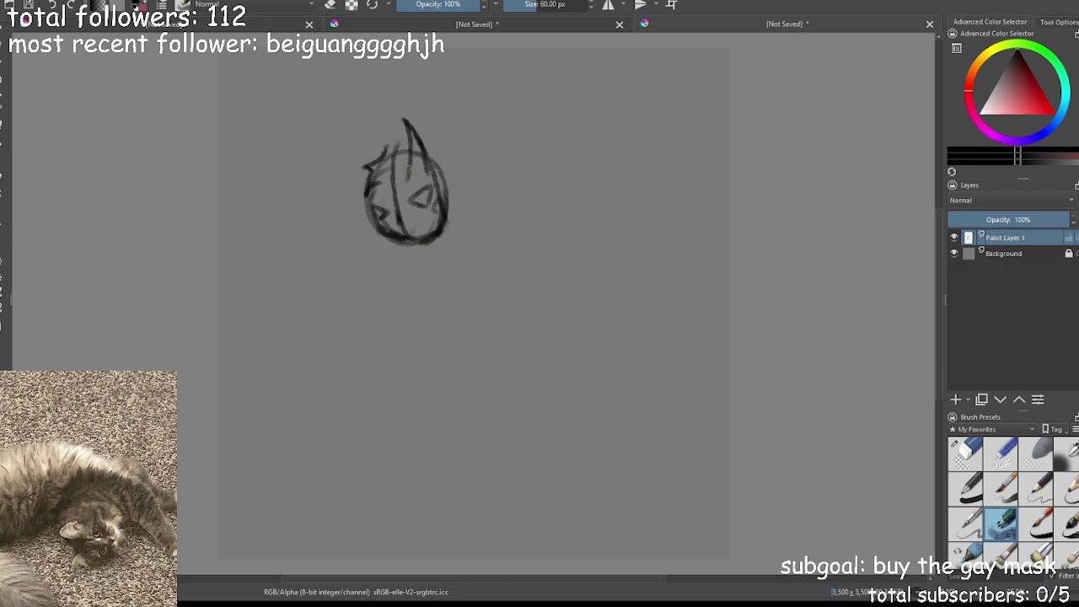
mouse_move(408, 168)
left_mouse_down()
mouse_move(409, 118)
mouse_move(427, 171)
left_mouse_up()
left_click_drag(367, 198, 390, 177)
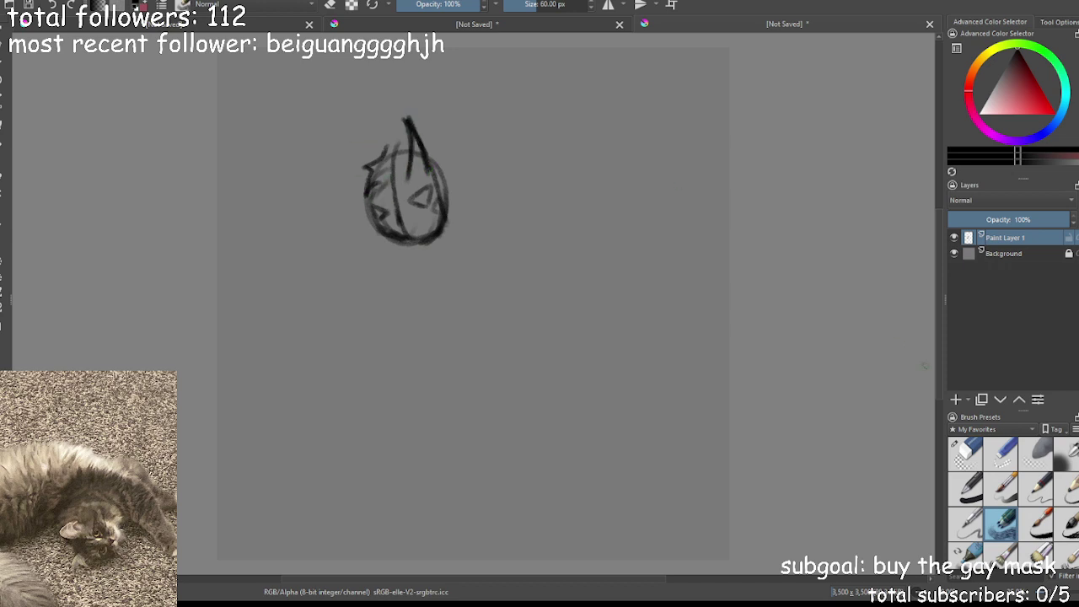
Erase lines around the top of the head with a smaller eraser
left_click(965, 452)
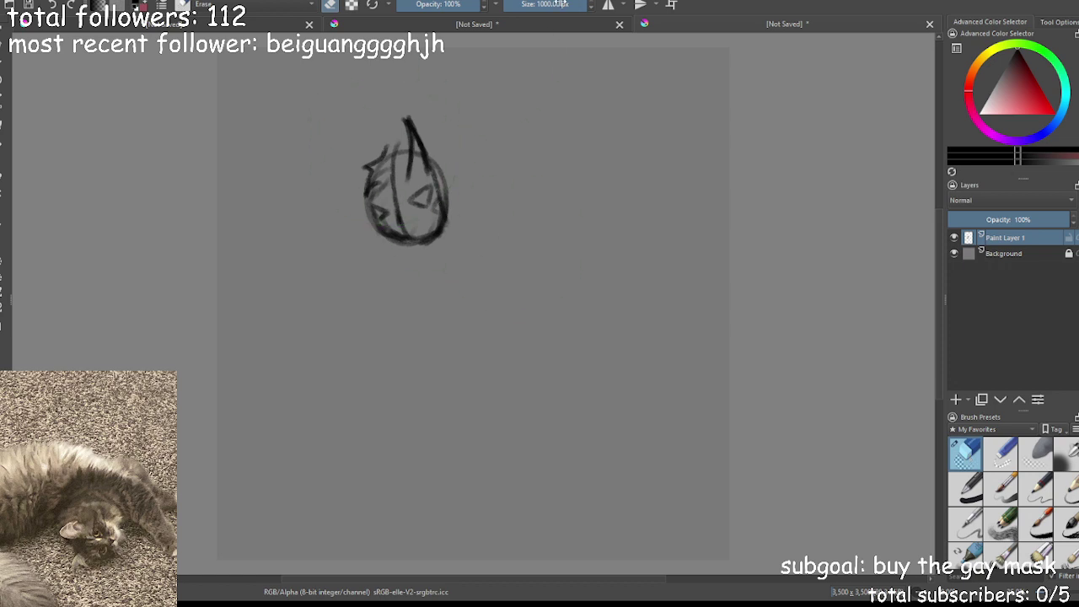
left_click_drag(558, 4, 533, 5)
mouse_move(388, 145)
left_mouse_down()
mouse_move(371, 195)
mouse_move(366, 165)
mouse_move(364, 197)
mouse_move(440, 153)
mouse_move(440, 174)
mouse_move(364, 200)
mouse_move(389, 187)
mouse_move(447, 202)
mouse_move(445, 172)
left_mouse_up()
Draw a slanted headband across the forehead and jagged hair spikes around the crown and cheek with the 60 px brush
left_click(1001, 523)
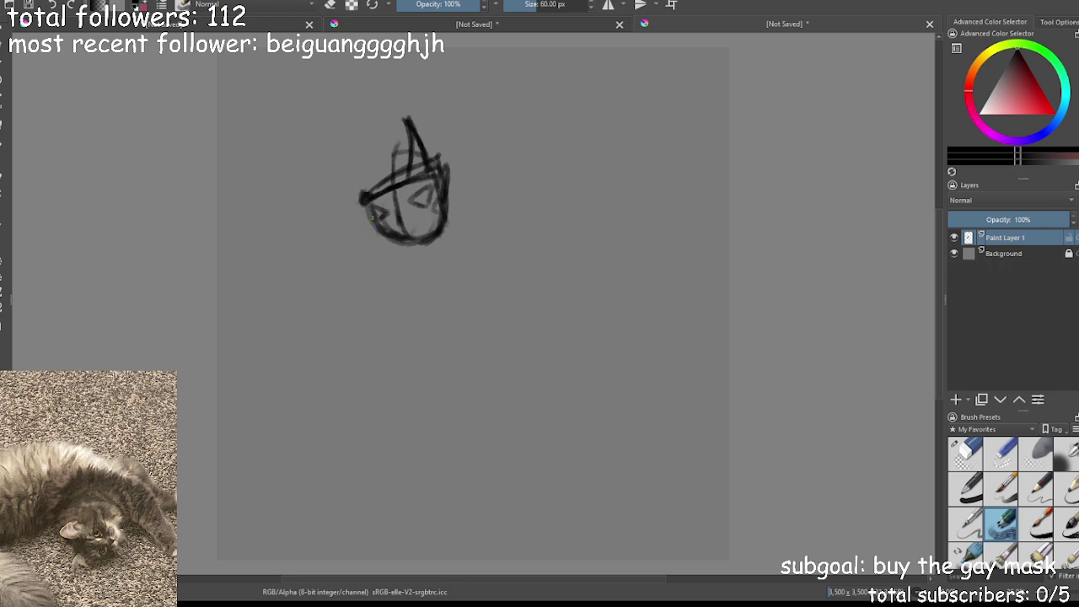
left_click_drag(370, 216, 382, 225)
mouse_move(368, 172)
left_mouse_down()
mouse_move(368, 133)
mouse_move(397, 122)
left_mouse_up()
key("ctrl+z")
key("ctrl+z")
mouse_move(368, 167)
left_mouse_down()
mouse_move(402, 131)
mouse_move(411, 144)
mouse_move(388, 153)
mouse_move(402, 134)
mouse_move(382, 168)
mouse_move(383, 157)
mouse_move(399, 169)
mouse_move(371, 163)
mouse_move(371, 177)
mouse_move(378, 167)
mouse_move(349, 188)
left_mouse_up()
mouse_move(403, 167)
left_mouse_down()
mouse_move(441, 178)
mouse_move(429, 156)
mouse_move(371, 177)
mouse_move(413, 155)
mouse_move(381, 153)
mouse_move(401, 165)
mouse_move(393, 199)
mouse_move(409, 193)
mouse_move(407, 181)
mouse_move(368, 223)
mouse_move(374, 245)
mouse_move(395, 241)
left_mouse_up()
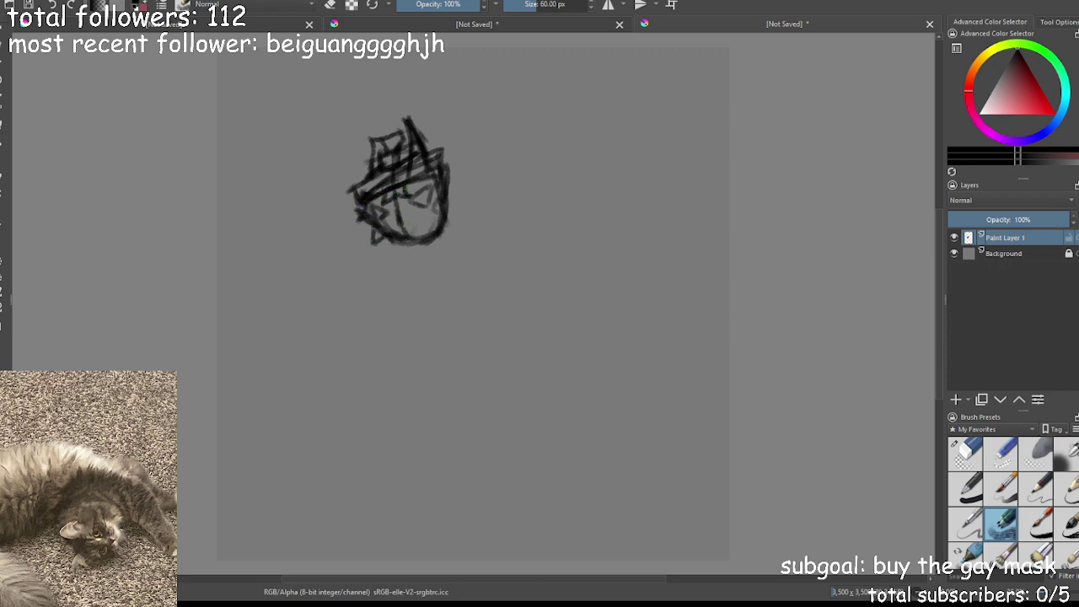
Add a spike beside the face and sketch a slanted neck line with two torso lines, undoing the misplaced strokes
mouse_move(446, 192)
left_mouse_down()
mouse_move(435, 205)
mouse_move(439, 195)
mouse_move(443, 211)
mouse_move(417, 204)
mouse_move(428, 207)
mouse_move(430, 184)
mouse_move(426, 231)
mouse_move(439, 218)
mouse_move(446, 254)
mouse_move(410, 250)
mouse_move(434, 273)
mouse_move(432, 327)
left_mouse_up()
key("ctrl+z")
key("ctrl+z")
left_click_drag(434, 283, 431, 342)
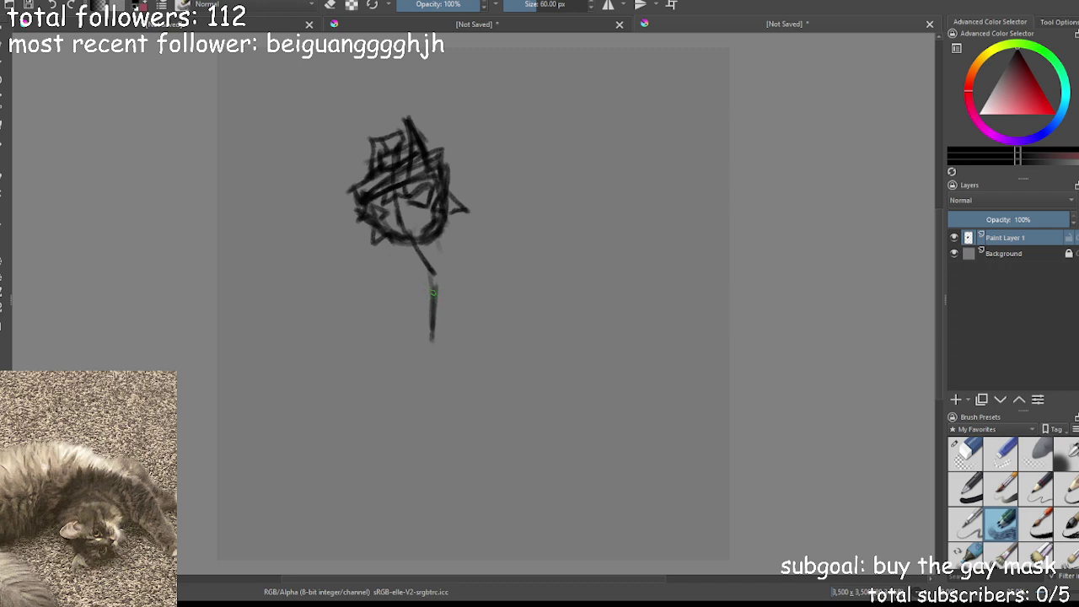
left_click_drag(434, 283, 416, 336)
mouse_move(365, 300)
left_mouse_down()
mouse_move(402, 339)
mouse_move(406, 378)
left_mouse_up()
key("ctrl+z")
key("ctrl+z")
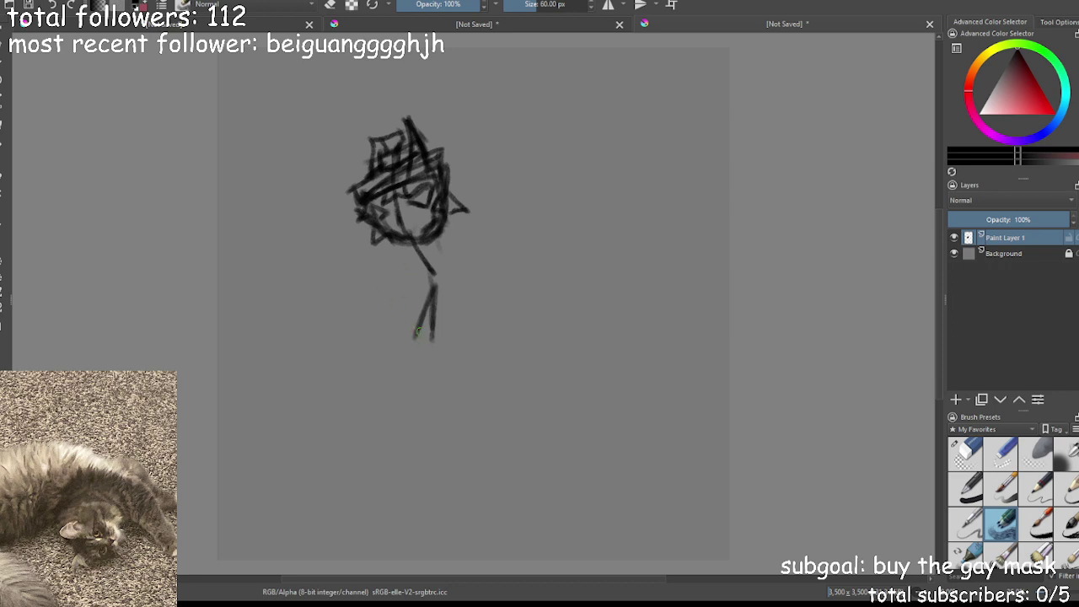
Sketch the front of the torso, bent limbs with pointed ends, and a long straight line extending down from the body
mouse_move(415, 335)
left_mouse_down()
mouse_move(381, 413)
mouse_move(397, 408)
left_mouse_up()
mouse_move(401, 254)
left_mouse_down()
mouse_move(409, 327)
mouse_move(378, 376)
left_mouse_up()
mouse_move(393, 339)
left_mouse_down()
mouse_move(375, 387)
mouse_move(346, 392)
mouse_move(375, 388)
left_mouse_up()
left_click_drag(434, 295, 447, 406)
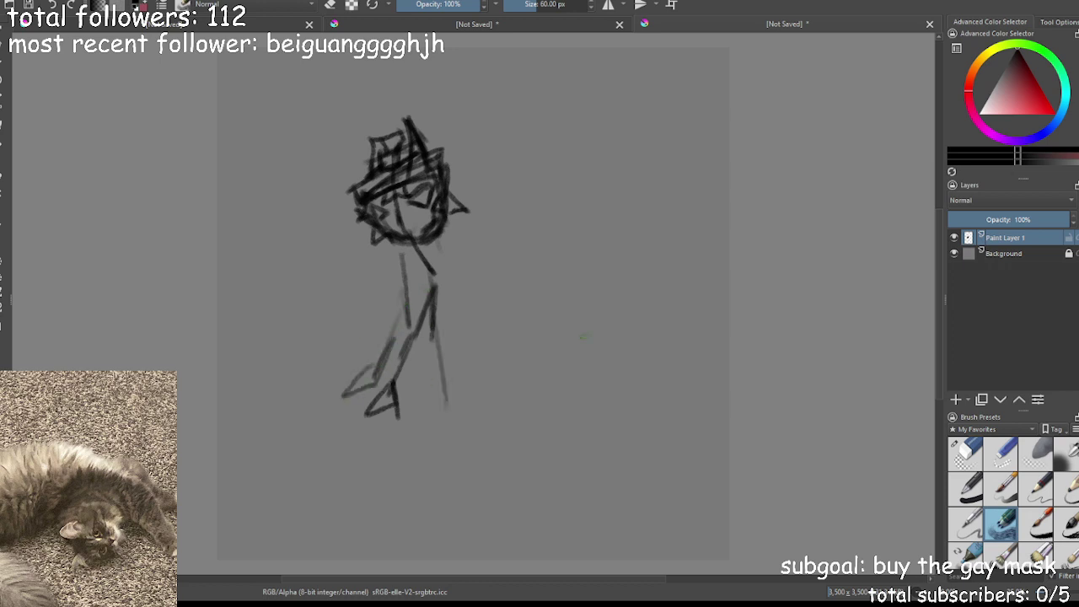
Erase the entire spiky-haired figure with the 1000 px eraser
left_click(961, 475)
left_click(958, 453)
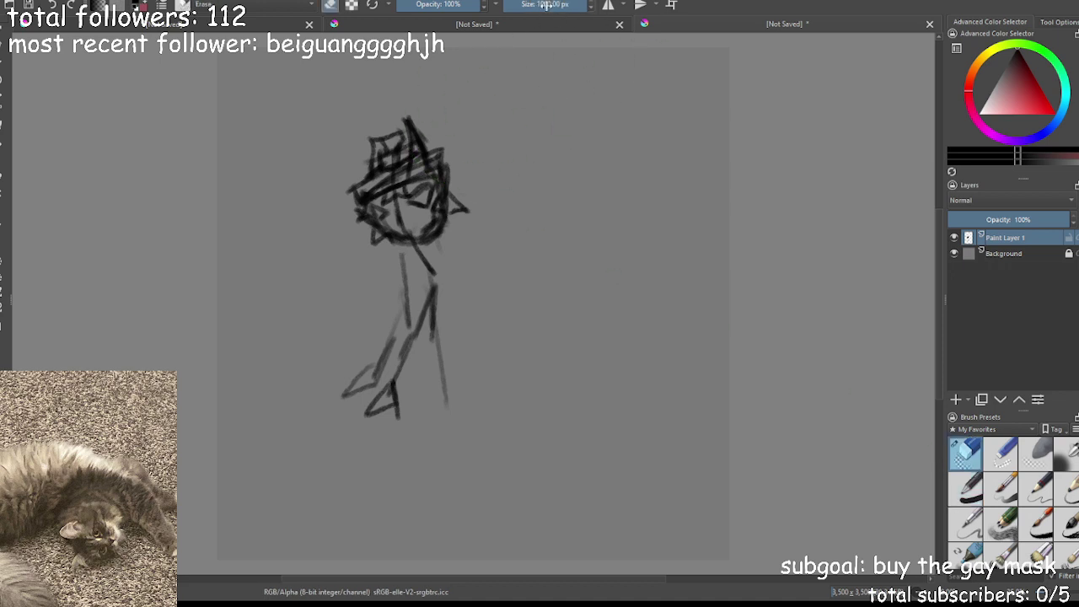
mouse_move(439, 105)
left_mouse_down()
mouse_move(427, 476)
mouse_move(356, 339)
left_mouse_up()
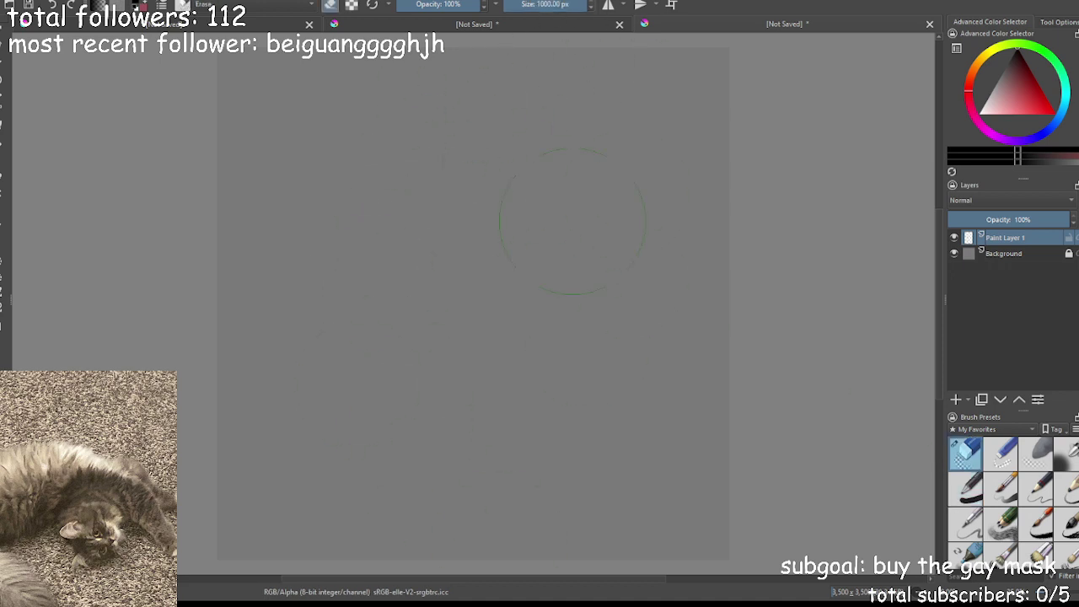
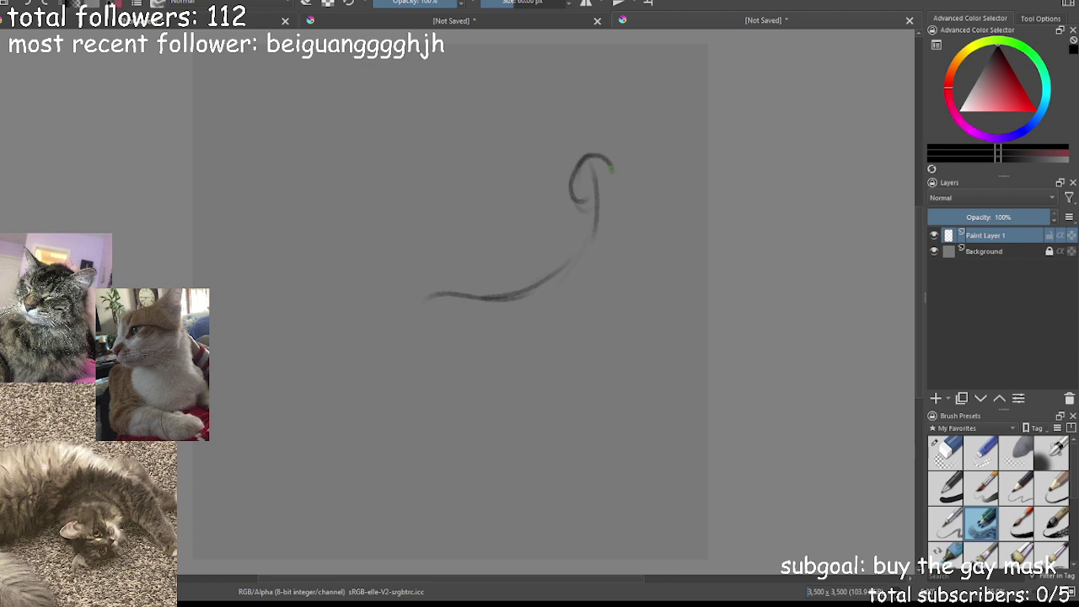
Sketch an oval head with cross guidelines around the upper end of the curved body line
right_click(580, 184)
mouse_move(579, 208)
left_mouse_down()
mouse_move(608, 153)
mouse_move(616, 180)
mouse_move(577, 206)
left_mouse_up()
mouse_move(597, 155)
left_mouse_down()
mouse_move(597, 218)
mouse_move(619, 189)
mouse_move(627, 194)
left_mouse_up()
key("ctrl+z")
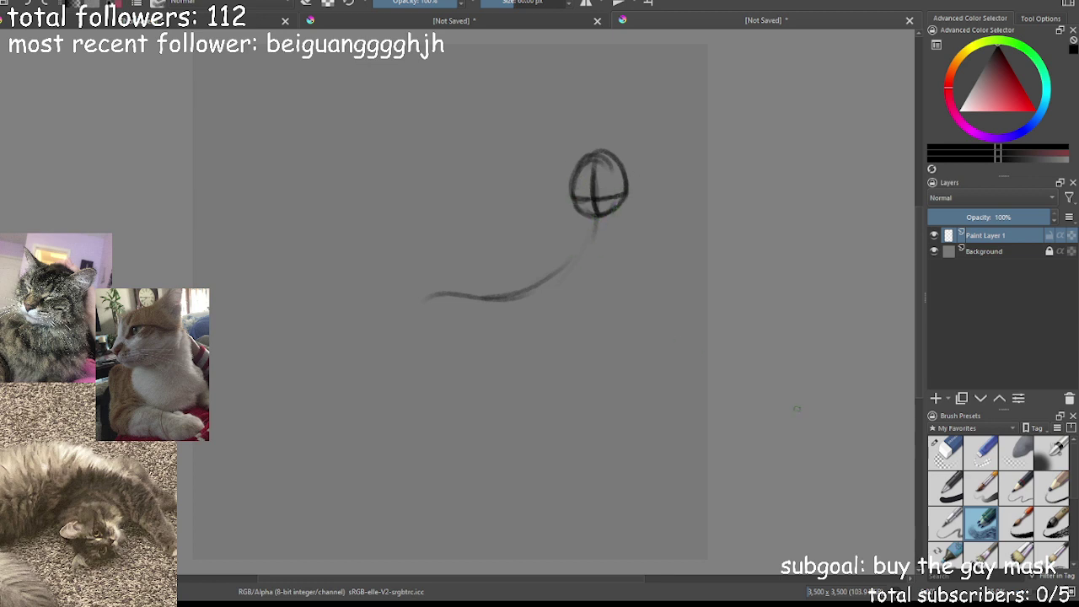
Undo the cross guidelines and the oval head, leaving only the curved body line
key("ctrl+z")
key("ctrl+z")
key("ctrl+z")
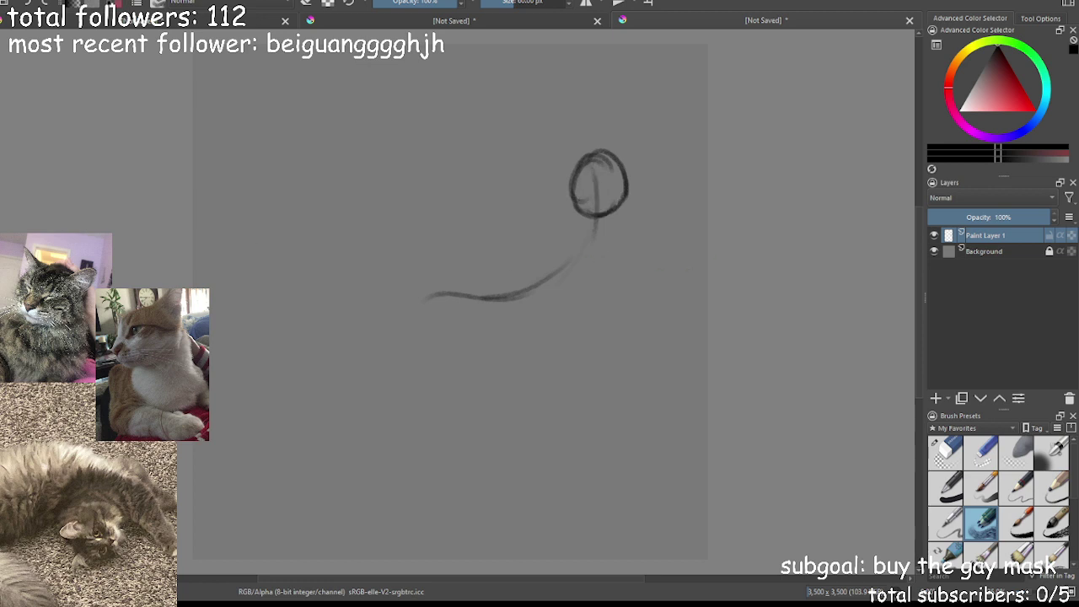
key("ctrl+z")
key("ctrl+z")
key("ctrl+z")
key("ctrl+z")
key("ctrl+z")
key("ctrl+z")
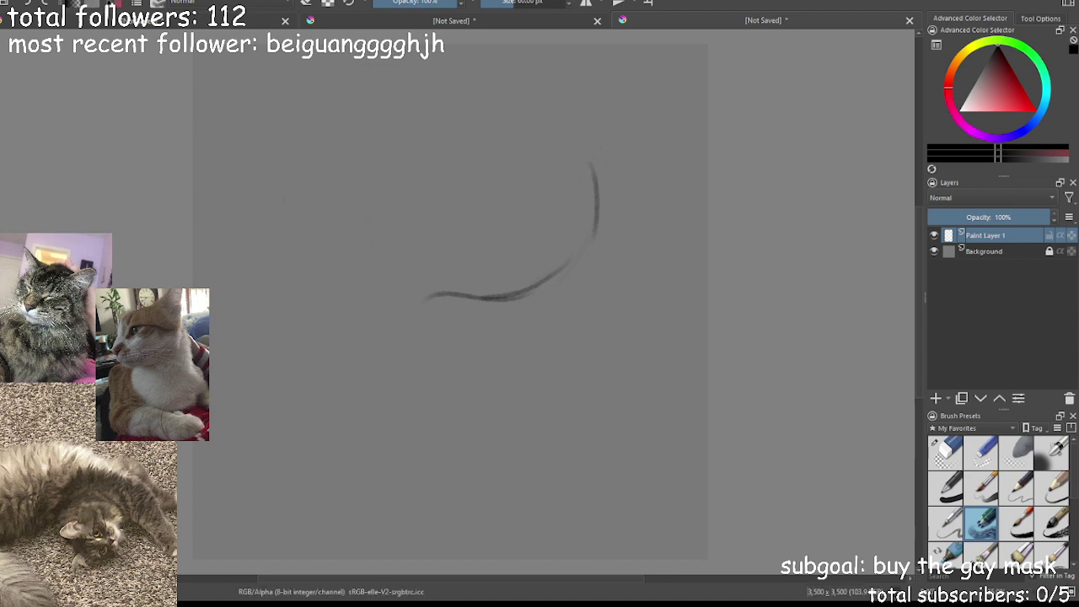
Rotate the curved body line roughly a quarter turn clockwise and reposition it near the middle of the canvas
key("ctrl+t")
left_click_drag(441, 92, 684, 166)
left_click_drag(518, 248, 523, 315)
left_click_drag(564, 147, 581, 140)
key("Return")
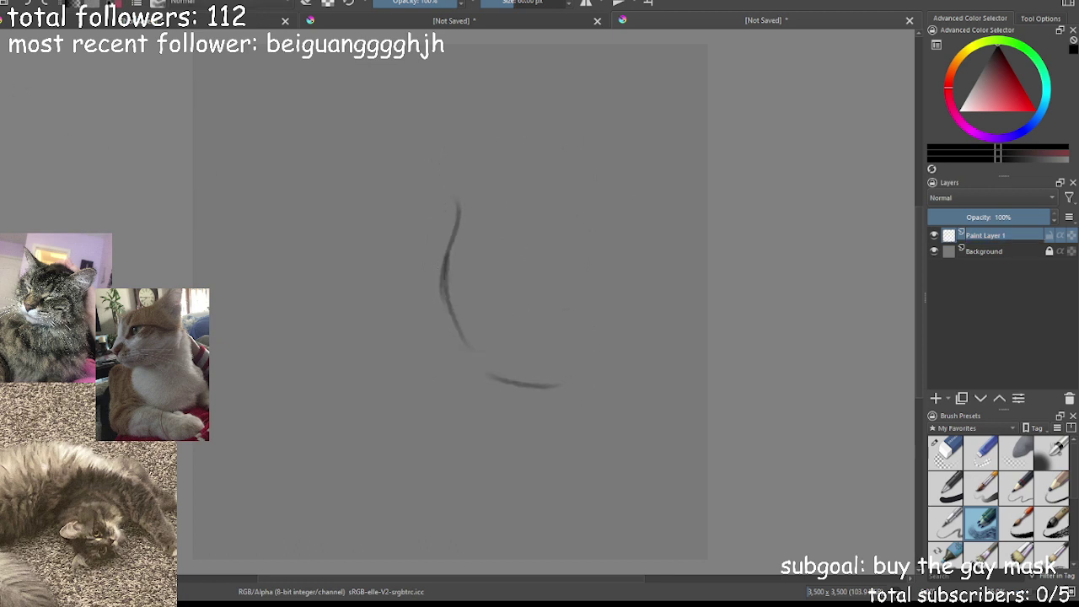
Extend the body line with a slanted stroke at its upper end and an upturned tail curve at its lower end
left_click_drag(453, 202, 430, 165)
mouse_move(477, 365)
left_mouse_down()
mouse_move(542, 330)
mouse_move(571, 330)
mouse_move(579, 295)
left_mouse_up()
left_click_drag(560, 247, 563, 319)
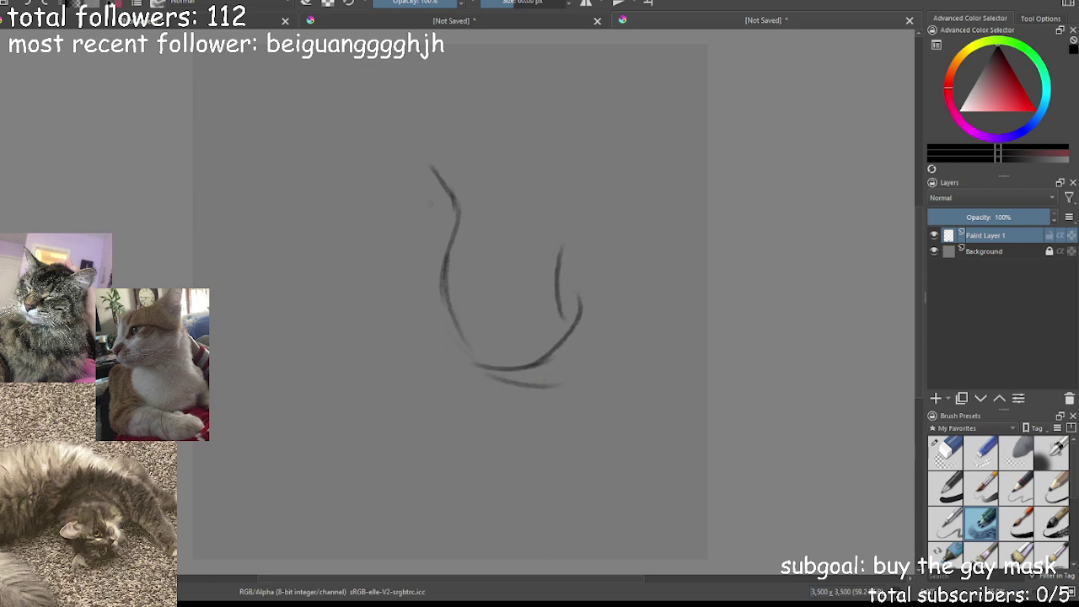
Sketch an oval head with neck strokes at the line's upper end and finish the tail with an arrowhead tip
mouse_move(424, 178)
left_mouse_down()
mouse_move(419, 193)
mouse_move(451, 149)
mouse_move(459, 194)
mouse_move(437, 206)
mouse_move(421, 192)
left_mouse_up()
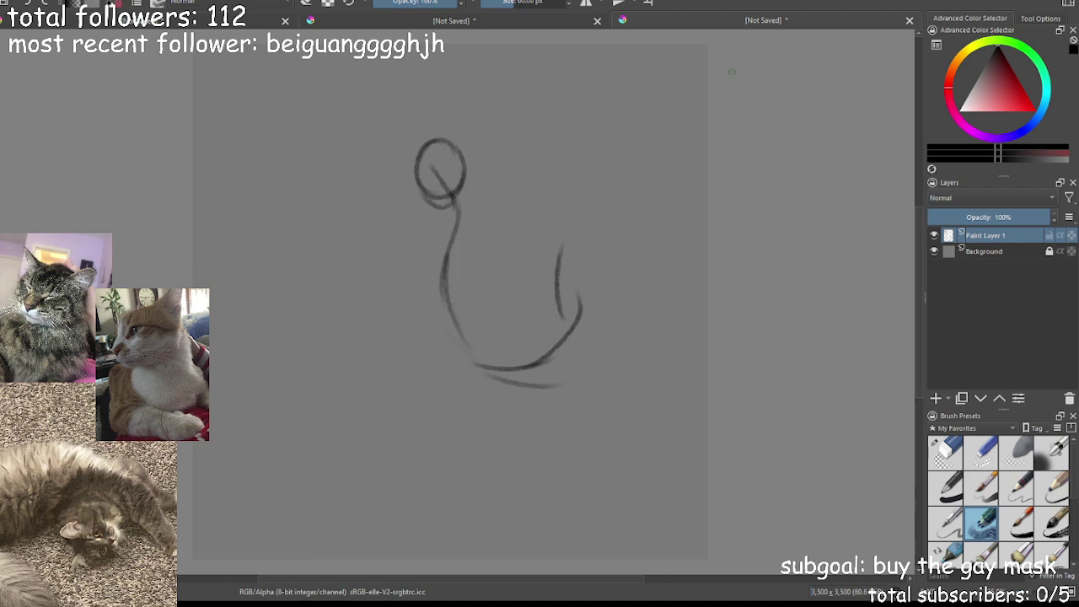
mouse_move(423, 151)
left_mouse_down()
mouse_move(477, 218)
mouse_move(446, 221)
mouse_move(437, 252)
left_mouse_up()
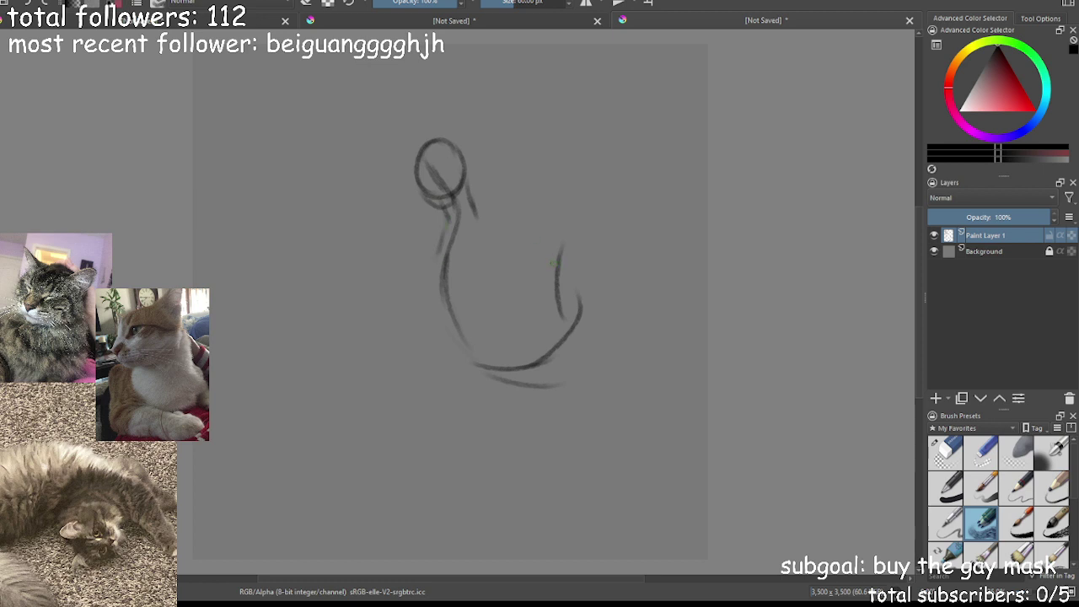
mouse_move(557, 260)
left_mouse_down()
mouse_move(561, 226)
mouse_move(572, 262)
mouse_move(558, 264)
mouse_move(574, 274)
mouse_move(556, 268)
mouse_move(571, 325)
mouse_move(547, 355)
left_mouse_up()
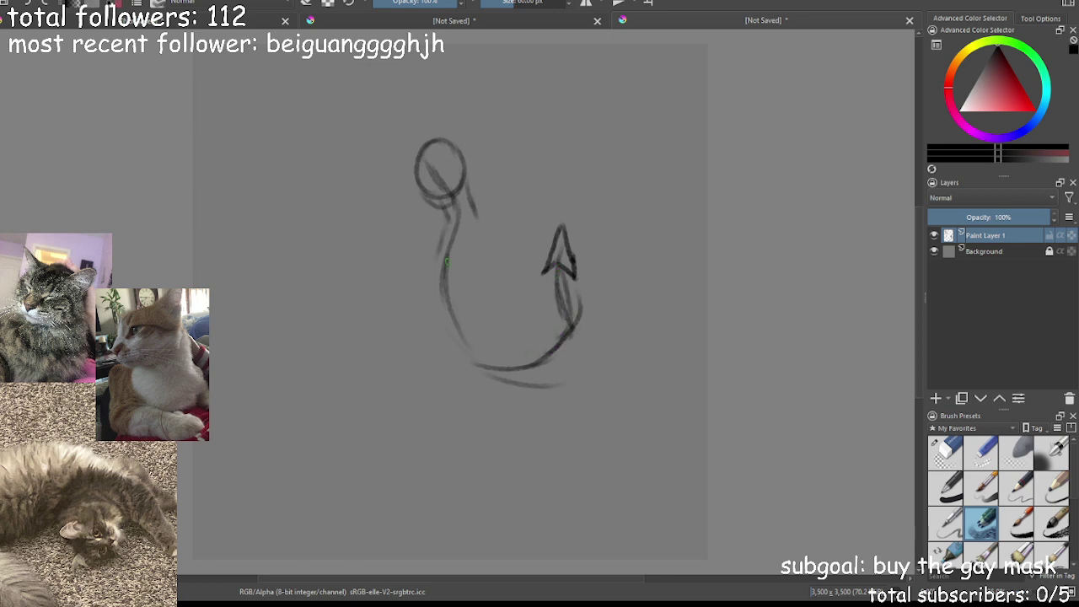
Add neck lines, a curved band and chin across the head's lower part, and a small angular knot beside it
left_click_drag(464, 180, 469, 260)
left_click_drag(429, 203, 452, 229)
mouse_move(476, 179)
left_mouse_down()
mouse_move(455, 231)
mouse_move(436, 204)
mouse_move(477, 177)
mouse_move(470, 159)
mouse_move(480, 167)
left_mouse_up()
left_click_drag(480, 167, 469, 185)
mouse_move(469, 185)
left_mouse_down()
mouse_move(484, 174)
mouse_move(472, 182)
left_mouse_up()
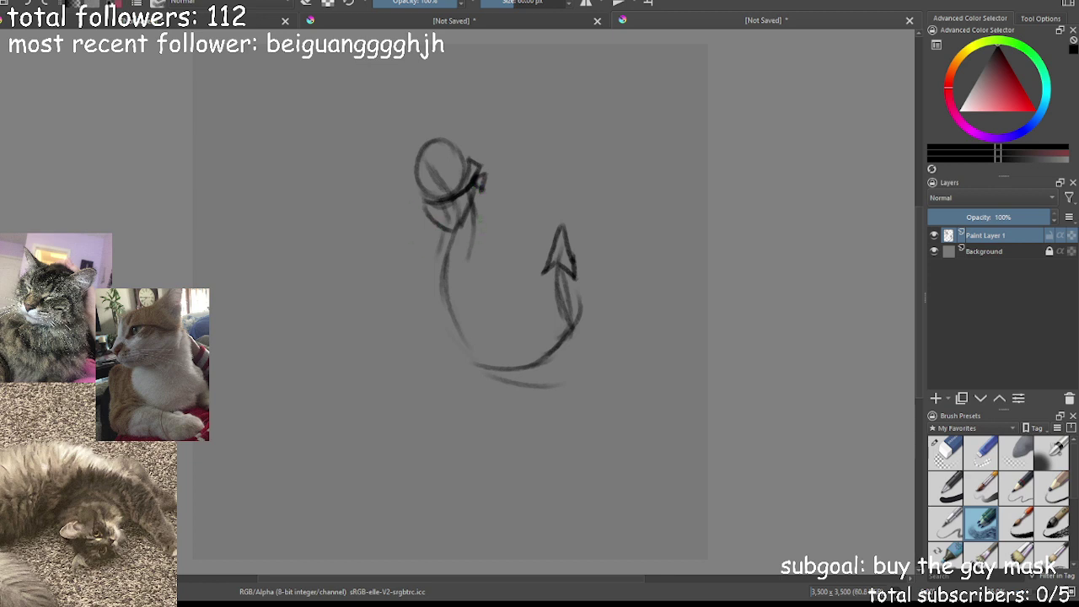
Sketch an elongated torso with a rounded lower end, a V-shaped collar under the head, and a short sleeve on the left shoulder
left_click_drag(470, 226, 482, 332)
mouse_move(430, 221)
left_mouse_down()
mouse_move(446, 258)
mouse_move(438, 231)
mouse_move(435, 317)
mouse_move(476, 306)
mouse_move(466, 326)
mouse_move(430, 309)
mouse_move(442, 317)
mouse_move(447, 217)
left_mouse_up()
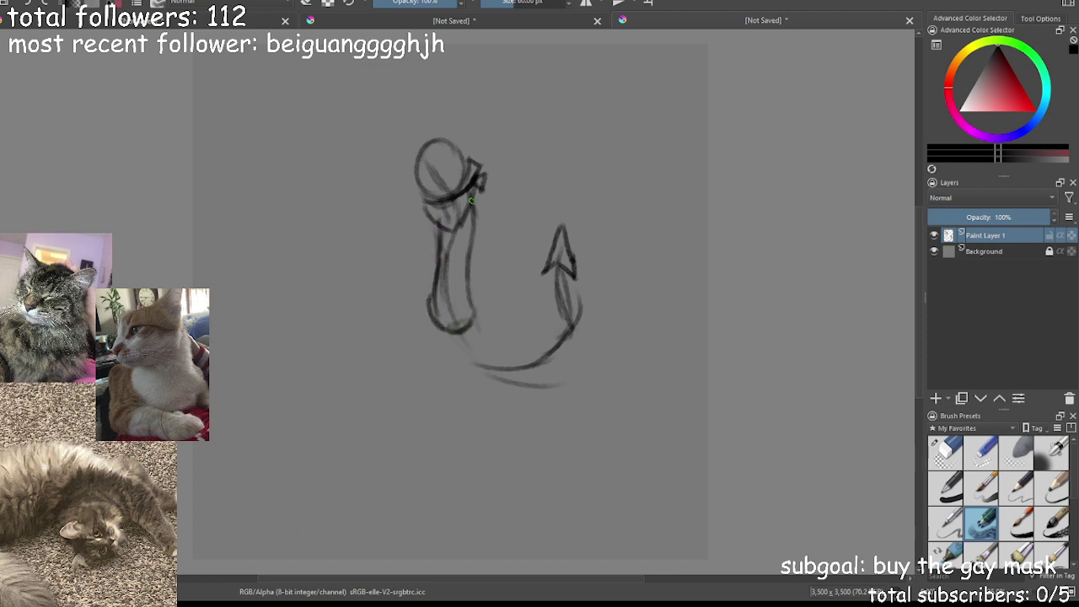
mouse_move(426, 216)
left_mouse_down()
mouse_move(449, 230)
mouse_move(478, 192)
left_mouse_up()
left_click_drag(427, 218, 438, 255)
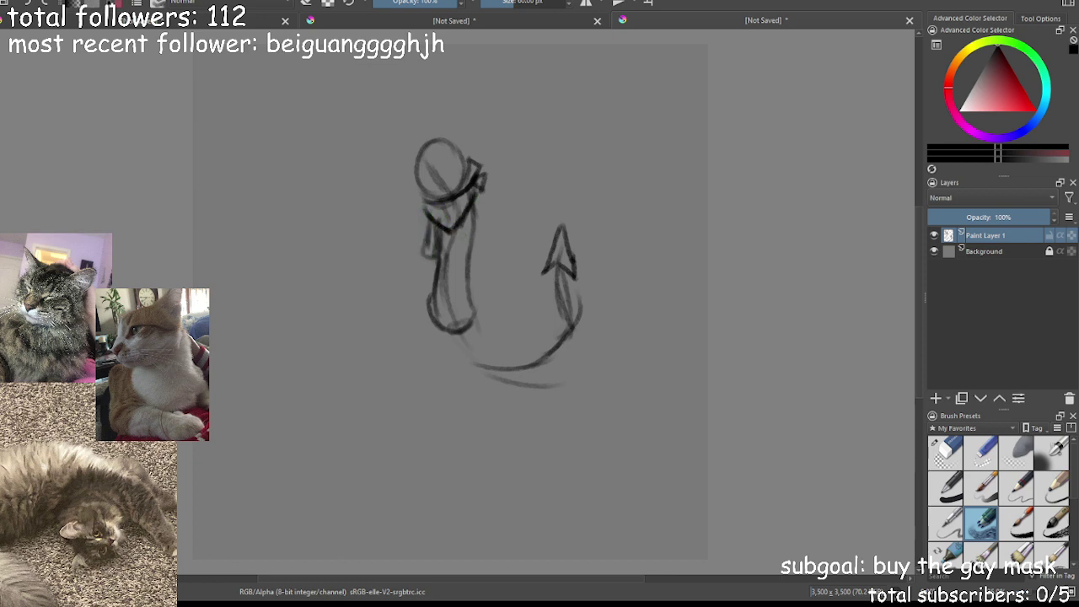
Add the right short sleeve, both straight forearms hanging beside the torso, and triangular hands
mouse_move(473, 192)
left_mouse_down()
mouse_move(485, 230)
mouse_move(479, 252)
mouse_move(419, 304)
left_mouse_up()
left_click_drag(430, 262, 423, 326)
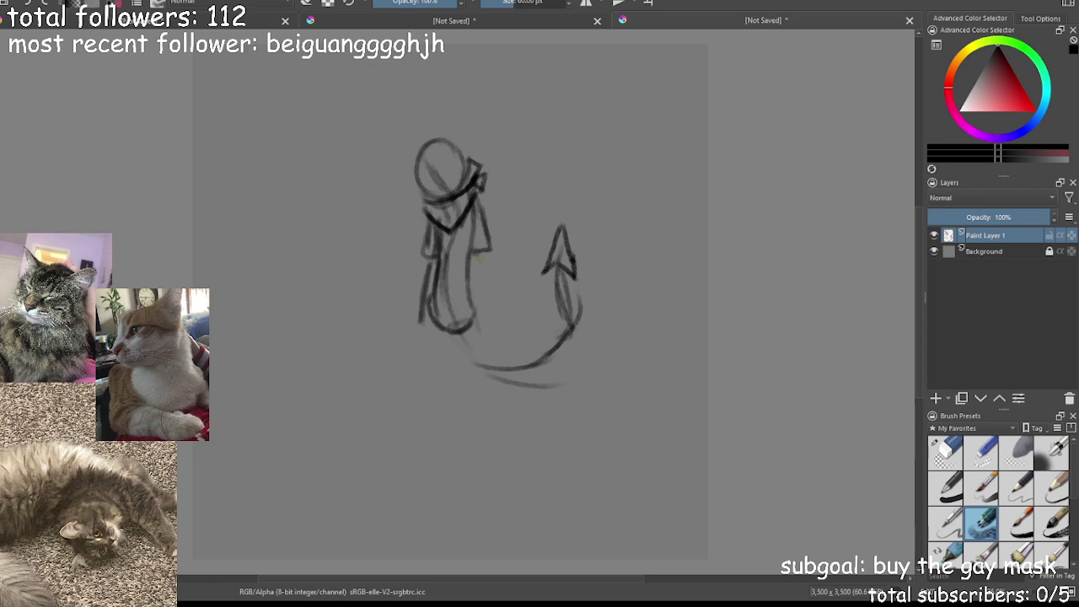
mouse_move(484, 248)
left_mouse_down()
mouse_move(483, 317)
mouse_move(498, 345)
mouse_move(481, 339)
left_mouse_up()
mouse_move(420, 312)
left_mouse_down()
mouse_move(406, 350)
mouse_move(427, 342)
mouse_move(477, 365)
mouse_move(469, 328)
mouse_move(488, 373)
mouse_move(483, 360)
mouse_move(484, 425)
left_mouse_up()
mouse_move(483, 383)
left_mouse_down()
mouse_move(486, 440)
mouse_move(498, 450)
mouse_move(476, 464)
left_mouse_up()
key("ctrl+z")
key("ctrl+z")
key("ctrl+z")
key("ctrl+z")
left_click_drag(470, 305, 486, 448)
key("ctrl+z")
left_click_drag(469, 392, 501, 469)
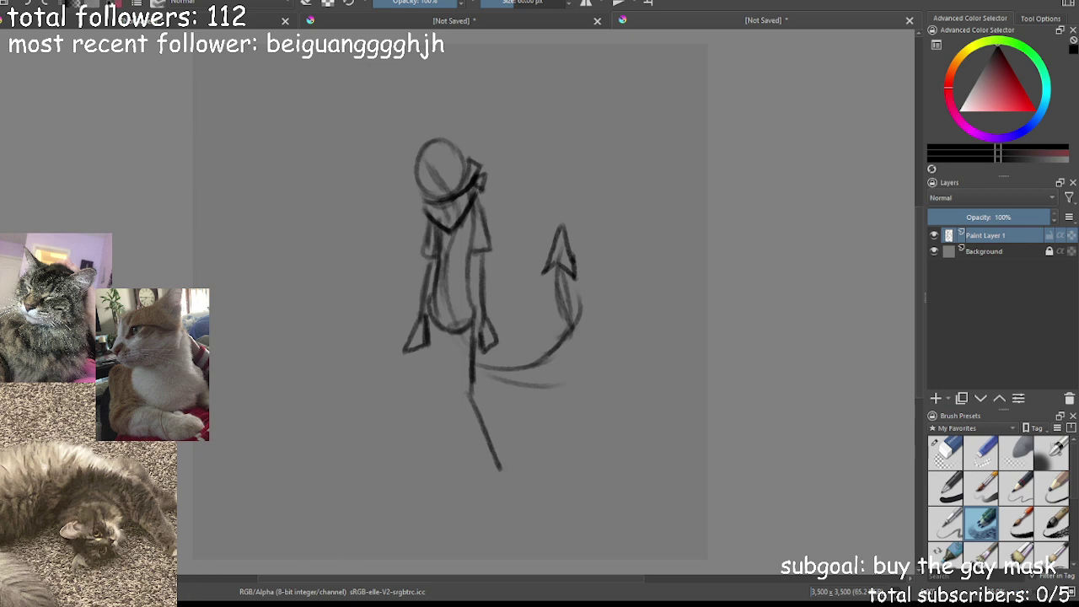
key("ctrl+z")
key("ctrl+z")
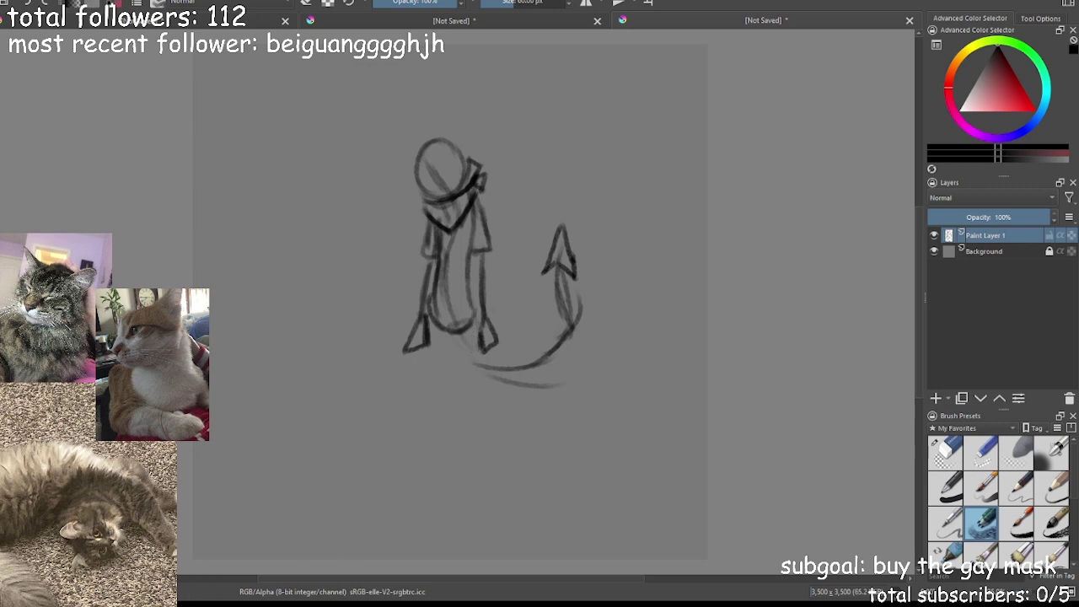
Sketch two long, slim legs with pointed feet below the torso and reinforce their outlines, bending the left leg at the knee
mouse_move(432, 327)
left_mouse_down()
mouse_move(437, 446)
mouse_move(407, 458)
mouse_move(439, 460)
left_mouse_up()
mouse_move(471, 337)
left_mouse_down()
mouse_move(485, 464)
mouse_move(508, 475)
mouse_move(486, 468)
left_mouse_up()
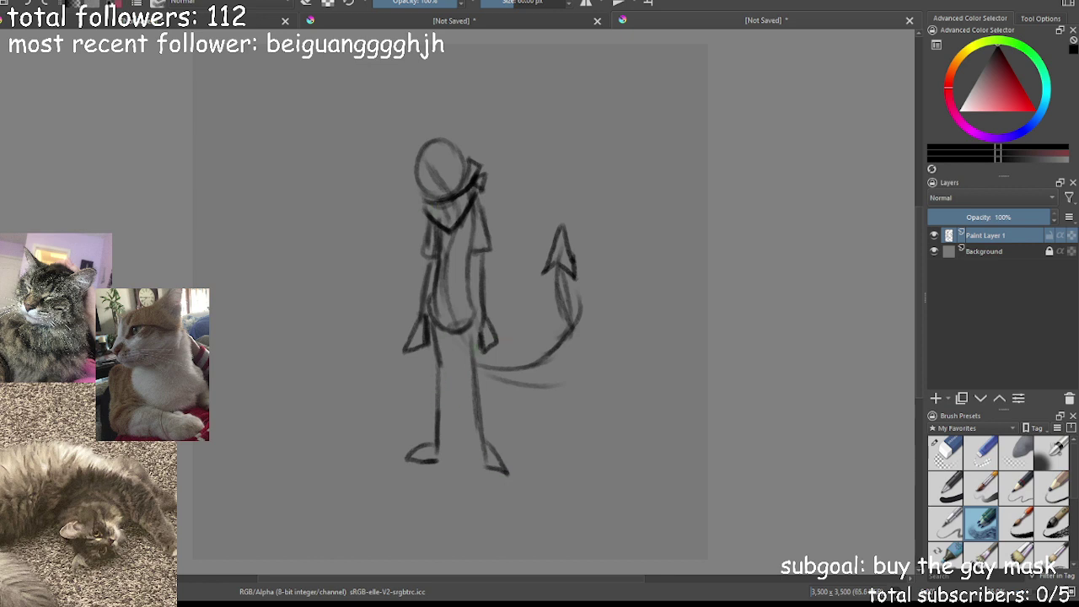
mouse_move(428, 322)
left_mouse_down()
mouse_move(450, 380)
mouse_move(449, 368)
mouse_move(436, 447)
left_mouse_up()
left_click_drag(447, 387, 436, 453)
left_click_drag(469, 315, 474, 423)
mouse_move(471, 361)
left_mouse_down()
mouse_move(472, 446)
mouse_move(483, 437)
mouse_move(513, 476)
mouse_move(479, 463)
left_mouse_up()
left_click_drag(472, 434, 482, 472)
Darken both arms, enlarge the left triangular hand, and strengthen the tail where it joins the hips
mouse_move(431, 259)
left_mouse_down()
mouse_move(416, 339)
mouse_move(421, 320)
mouse_move(425, 360)
left_mouse_up()
mouse_move(422, 319)
left_mouse_down()
mouse_move(426, 358)
mouse_move(433, 345)
left_mouse_up()
mouse_move(479, 241)
left_mouse_down()
mouse_move(483, 331)
mouse_move(499, 368)
mouse_move(533, 363)
left_mouse_up()
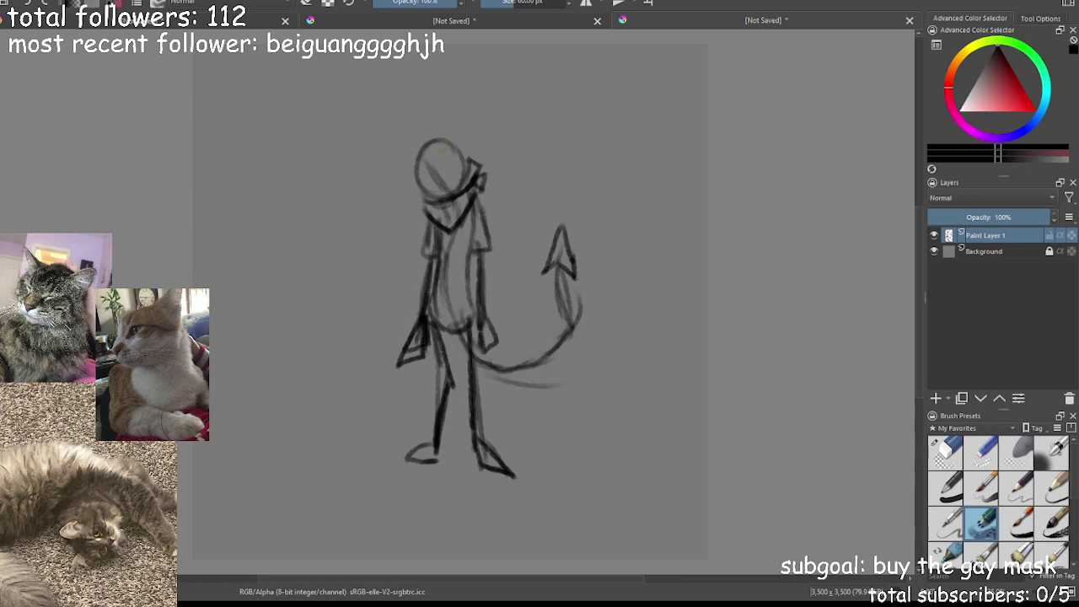
Draw the eyes, a curved horn, and spiky hair on the head, building up the jagged outline around the face
mouse_move(443, 169)
left_mouse_down()
mouse_move(429, 191)
mouse_move(465, 184)
mouse_move(429, 118)
mouse_move(450, 157)
mouse_move(428, 193)
left_mouse_up()
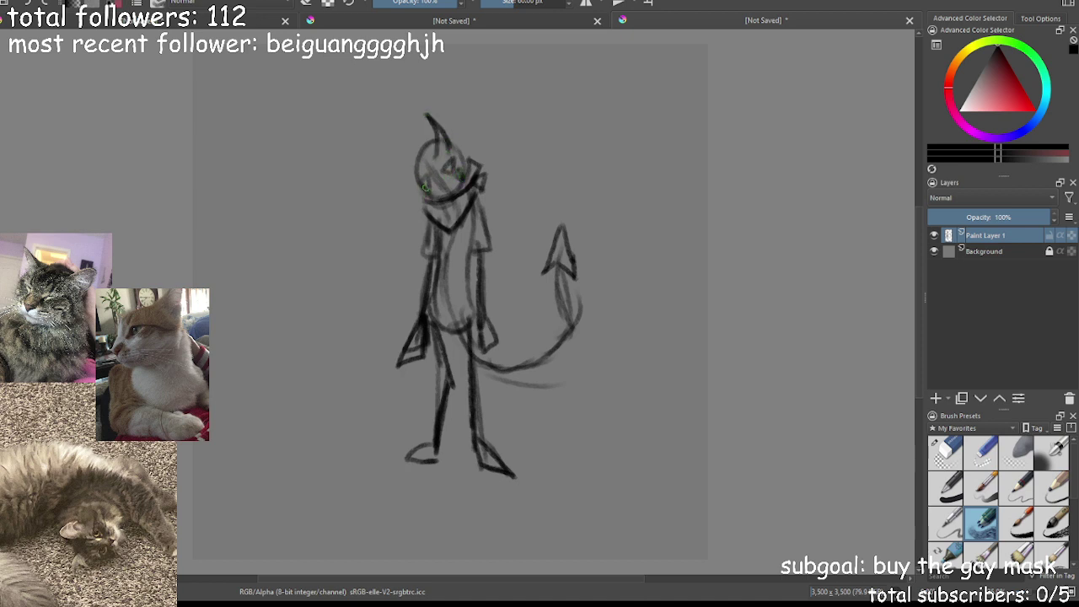
mouse_move(448, 149)
left_mouse_down()
mouse_move(460, 177)
mouse_move(412, 191)
mouse_move(429, 200)
left_mouse_up()
mouse_move(455, 160)
left_mouse_down()
mouse_move(461, 182)
mouse_move(414, 169)
mouse_move(424, 162)
mouse_move(420, 177)
mouse_move(423, 160)
mouse_move(464, 144)
mouse_move(443, 152)
mouse_move(402, 140)
mouse_move(425, 121)
mouse_move(453, 122)
left_mouse_up()
mouse_move(411, 156)
left_mouse_down()
mouse_move(444, 125)
mouse_move(421, 146)
mouse_move(433, 130)
mouse_move(428, 148)
mouse_move(437, 142)
mouse_move(430, 110)
mouse_move(472, 152)
mouse_move(422, 178)
left_mouse_up()
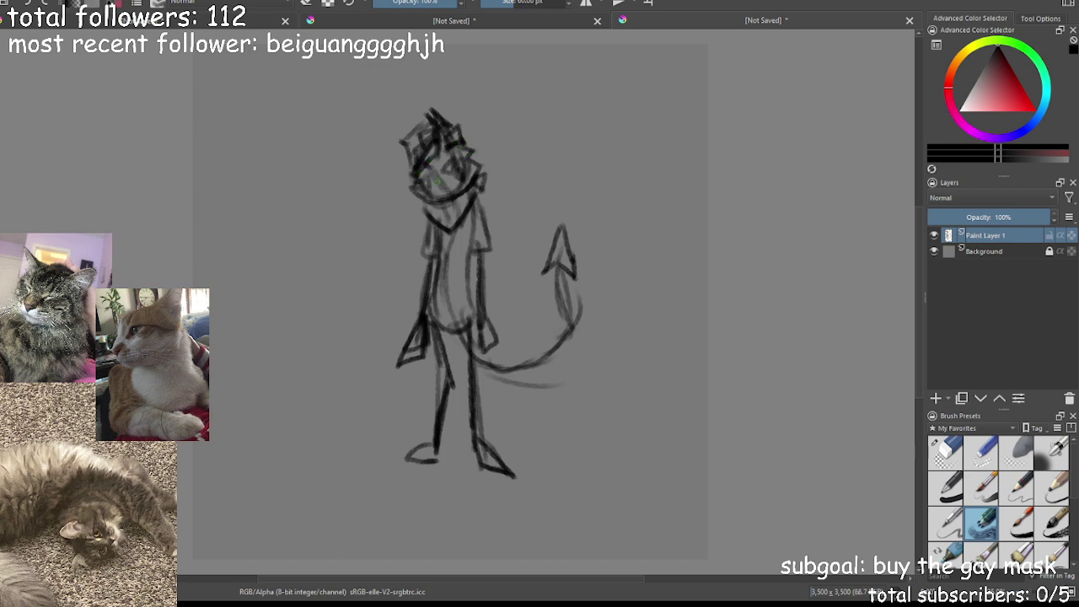
Darken the collar and sleeves, extending the right sleeve outward with a heavy crossing stroke over the chest
mouse_move(464, 172)
left_mouse_down()
mouse_move(457, 192)
mouse_move(471, 185)
mouse_move(494, 246)
mouse_move(473, 250)
mouse_move(489, 255)
mouse_move(476, 205)
mouse_move(422, 256)
mouse_move(447, 265)
left_mouse_up()
mouse_move(456, 222)
left_mouse_down()
mouse_move(440, 258)
mouse_move(469, 246)
mouse_move(492, 259)
left_mouse_up()
left_click_drag(479, 254, 502, 233)
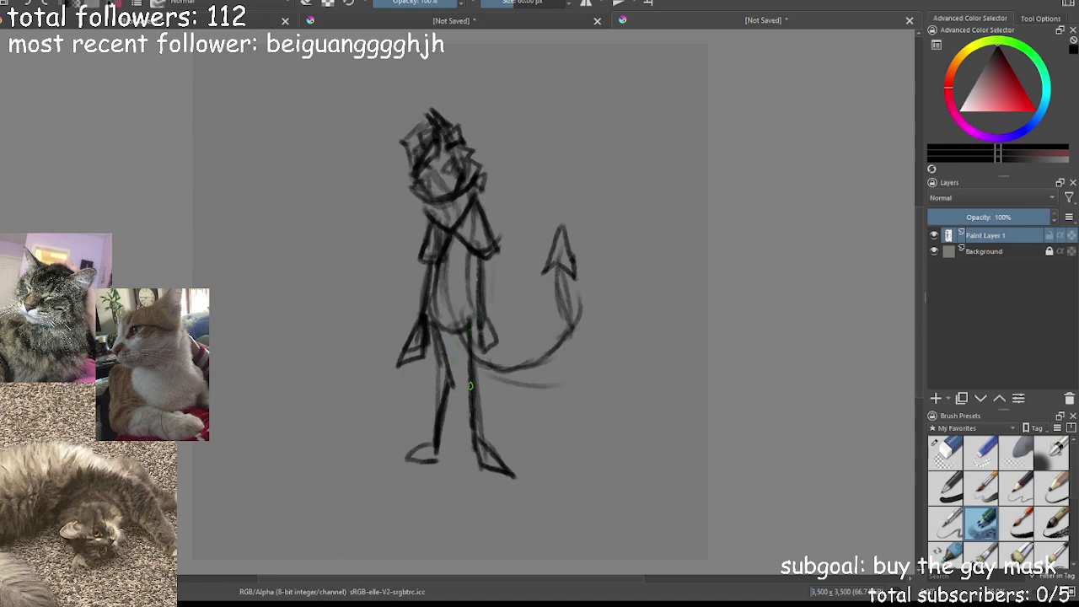
Stretch the figure slightly taller, shift it a little to the right, and darken the left leg's outline
key("ctrl+t")
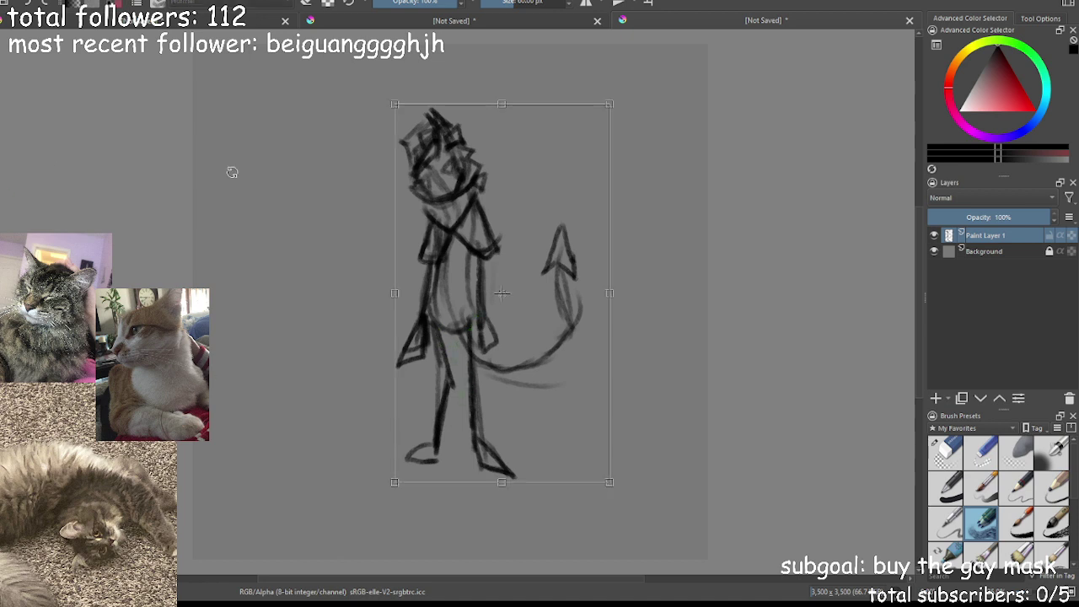
left_click_drag(501, 99, 504, 79)
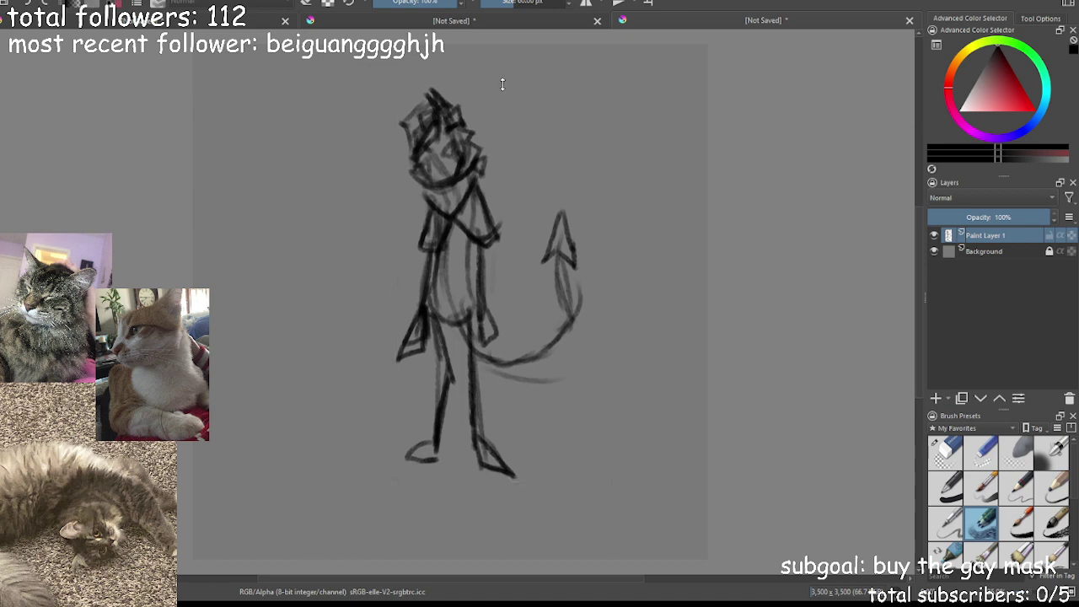
left_click_drag(506, 166, 547, 183)
left_click_drag(436, 294, 430, 287)
key("Return")
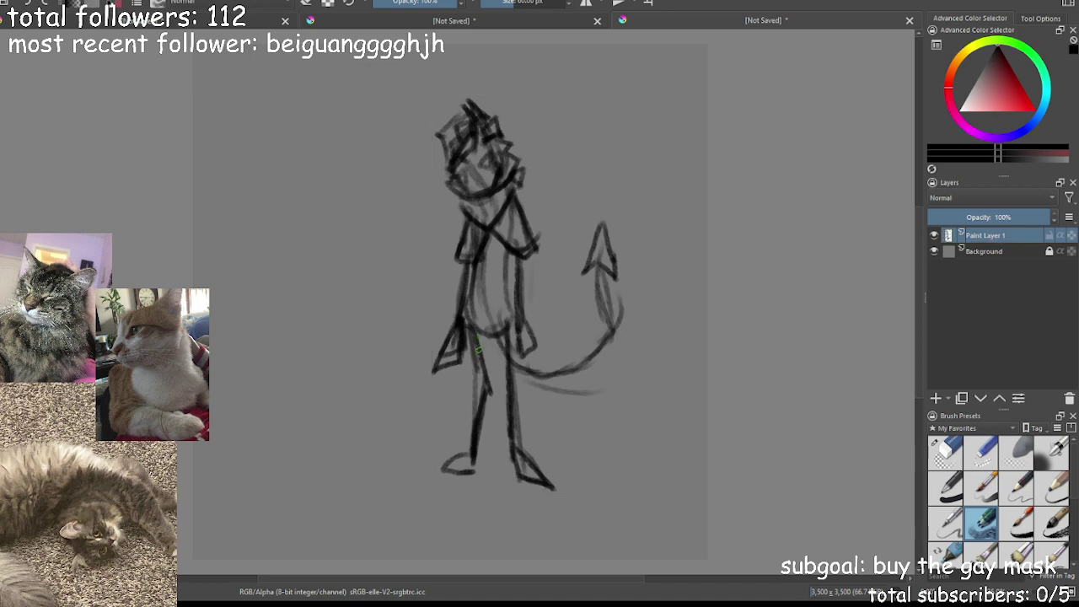
mouse_move(477, 337)
left_mouse_down()
mouse_move(492, 395)
mouse_move(471, 458)
left_mouse_up()
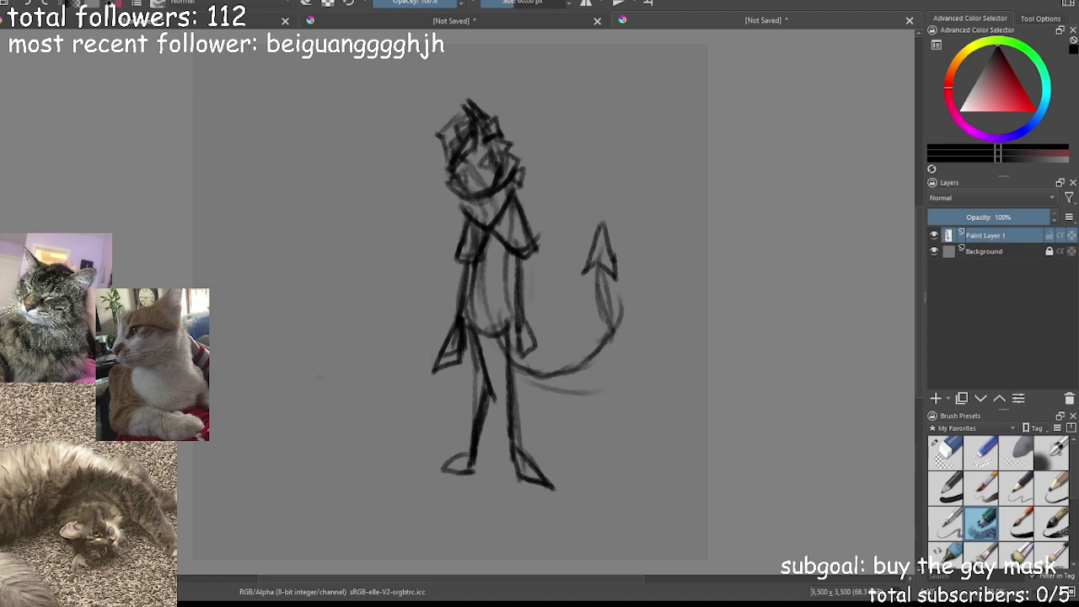
mouse_move(371, 340)
left_mouse_down()
mouse_move(362, 361)
mouse_move(369, 324)
mouse_move(385, 349)
mouse_move(343, 339)
mouse_move(344, 329)
mouse_move(378, 310)
mouse_move(391, 346)
mouse_move(371, 366)
left_mouse_up()
mouse_move(370, 318)
left_mouse_down()
mouse_move(374, 363)
mouse_move(387, 340)
mouse_move(359, 389)
left_mouse_up()
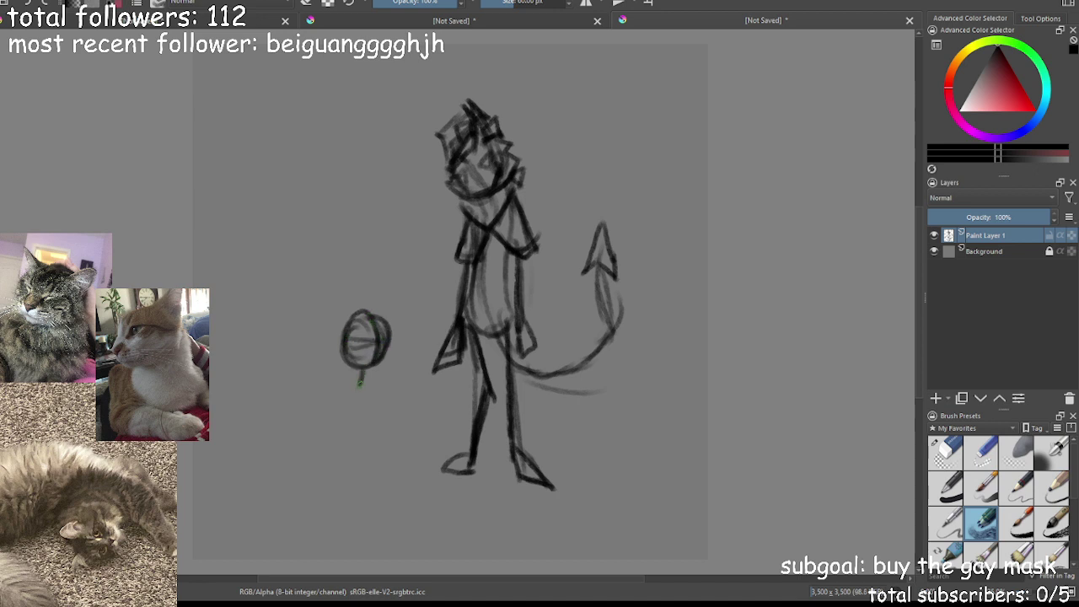
key("ctrl+z")
mouse_move(363, 364)
left_mouse_down()
mouse_move(339, 384)
mouse_move(353, 443)
left_mouse_up()
mouse_move(347, 393)
left_mouse_down()
mouse_move(356, 456)
mouse_move(381, 468)
mouse_move(356, 459)
left_mouse_up()
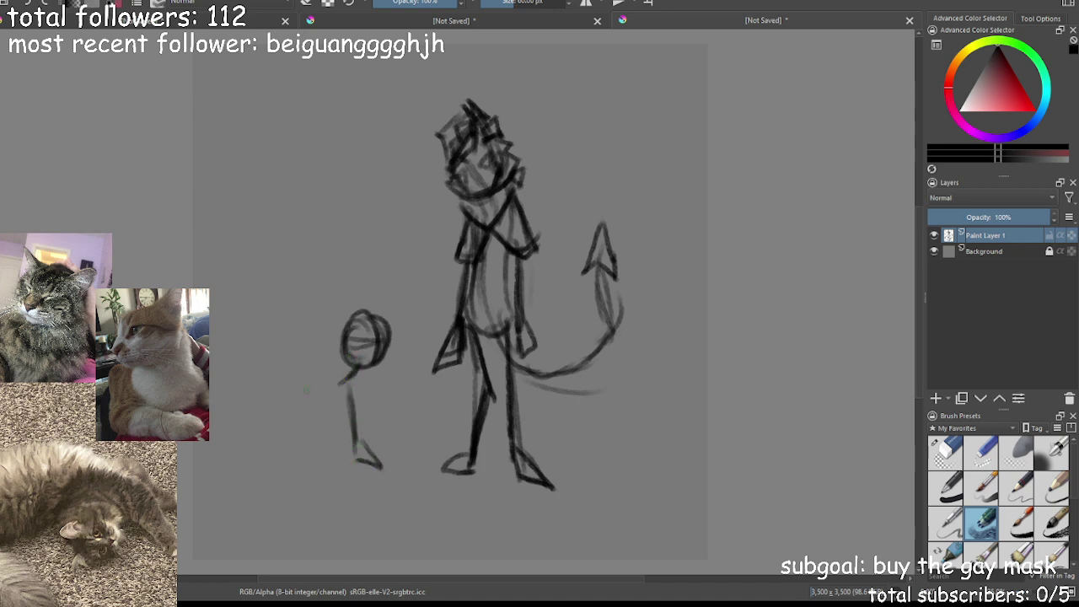
key("ctrl+z")
key("ctrl+z")
mouse_move(351, 377)
left_mouse_down()
mouse_move(344, 419)
mouse_move(356, 458)
left_mouse_up()
left_click_drag(354, 453, 355, 462)
left_click_drag(337, 395, 301, 417)
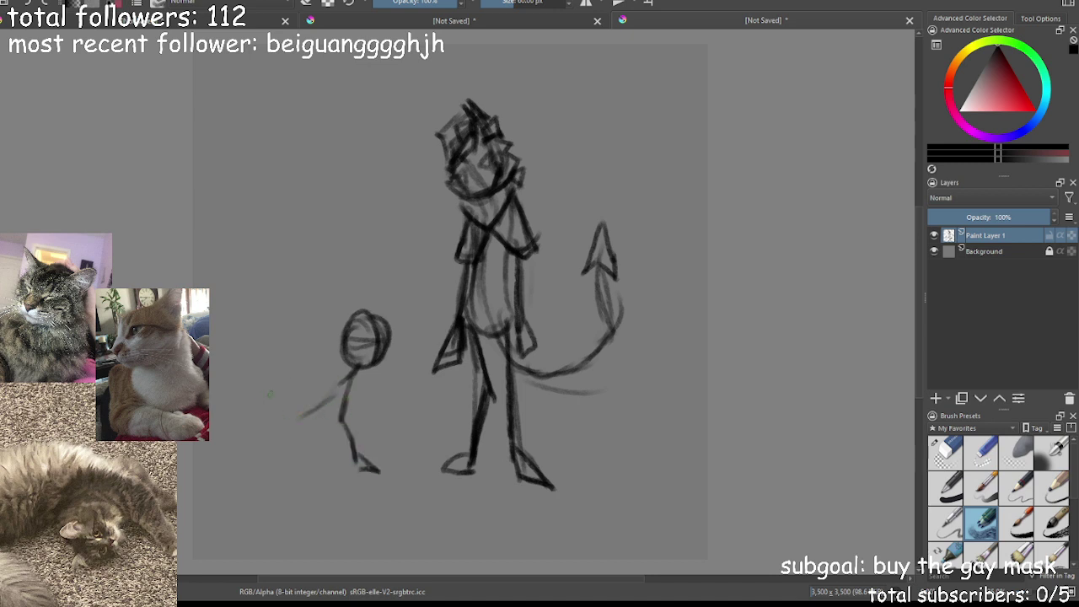
mouse_move(340, 383)
left_mouse_down()
mouse_move(259, 393)
mouse_move(279, 394)
mouse_move(268, 392)
mouse_move(281, 420)
mouse_move(270, 426)
mouse_move(312, 474)
left_mouse_up()
key("ctrl+z")
key("ctrl+z")
key("ctrl+z")
key("ctrl+z")
key("ctrl+z")
key("ctrl+z")
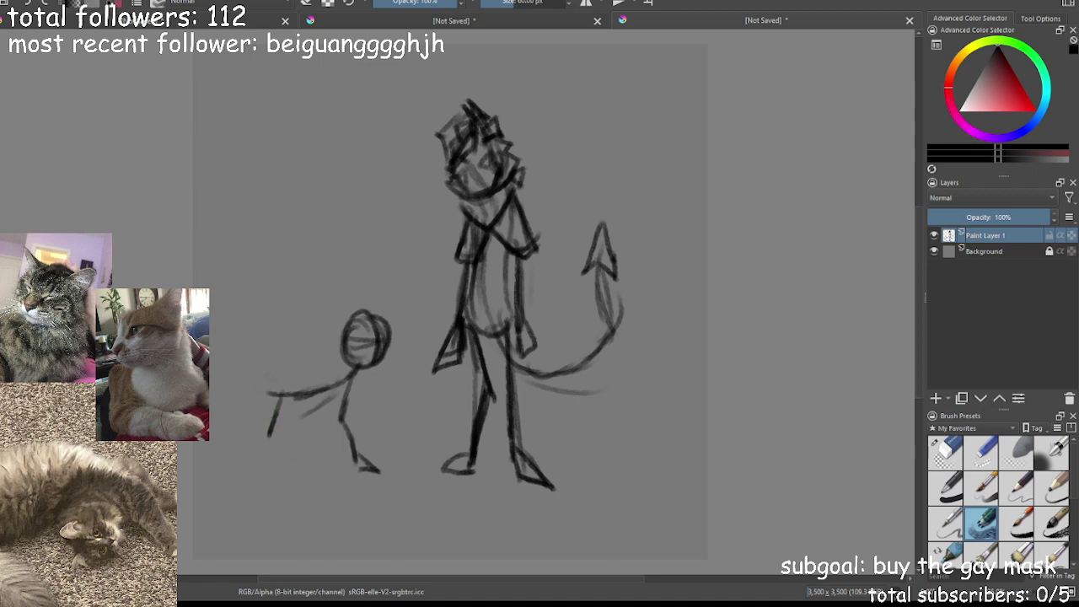
left_click(948, 460)
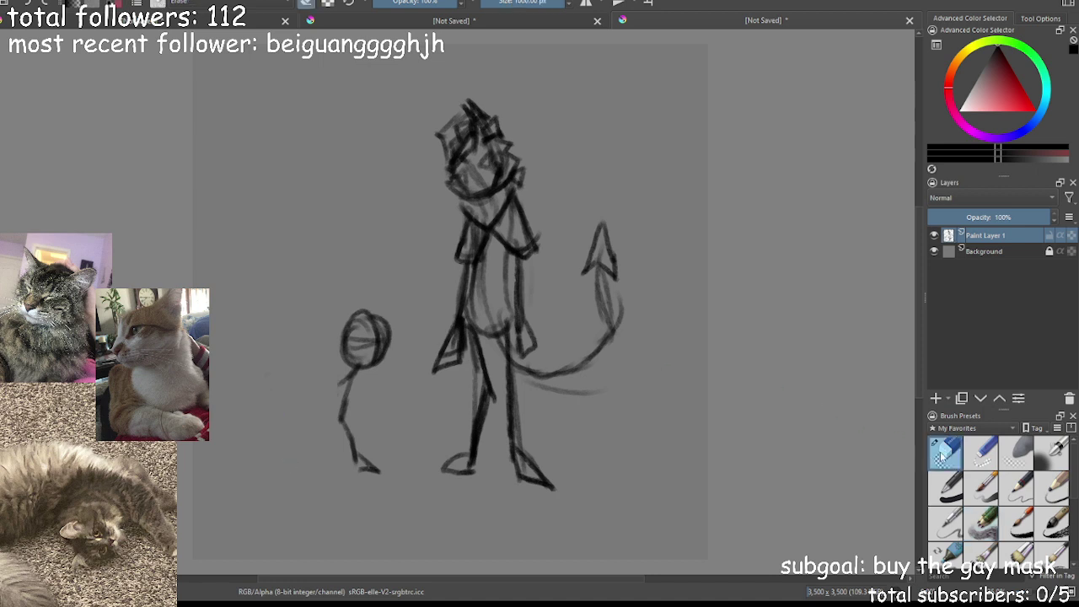
left_click_drag(366, 334, 368, 442)
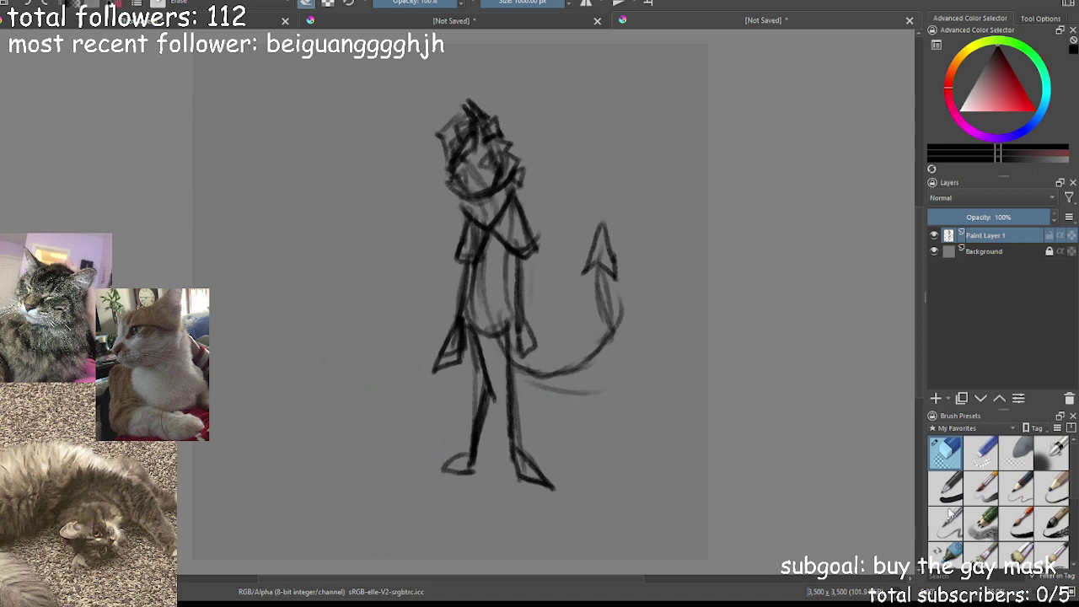
Reshape the left foot into a longer point and sketch a small oval in the empty area left of the figure
left_click(981, 520)
mouse_move(471, 456)
left_mouse_down()
mouse_move(436, 468)
mouse_move(475, 471)
left_mouse_up()
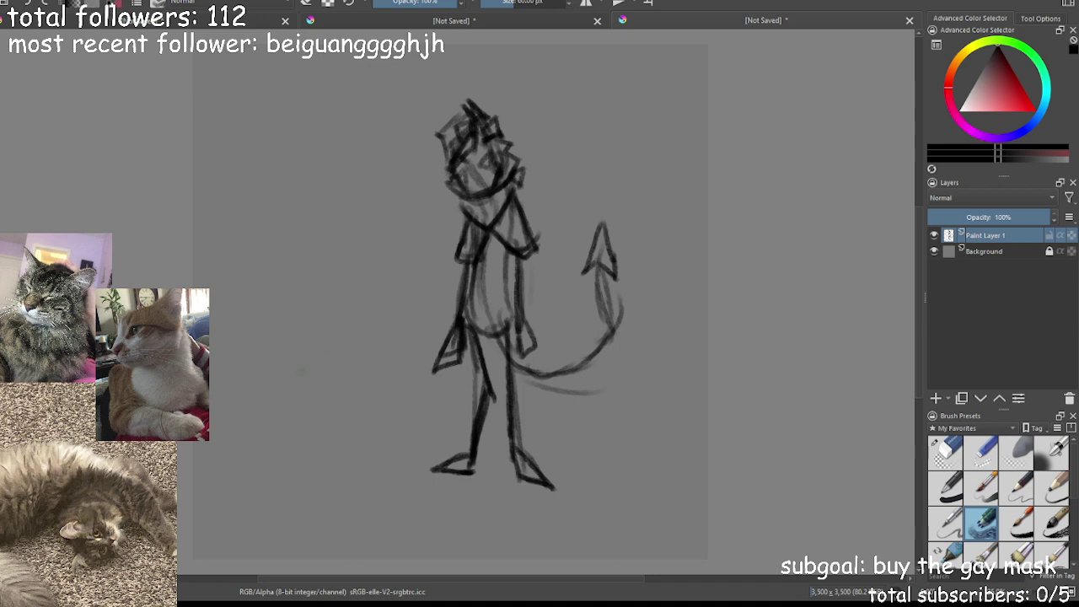
mouse_move(263, 373)
left_mouse_down()
mouse_move(244, 342)
mouse_move(258, 321)
mouse_move(281, 339)
mouse_move(264, 374)
mouse_move(249, 371)
mouse_move(240, 350)
left_mouse_up()
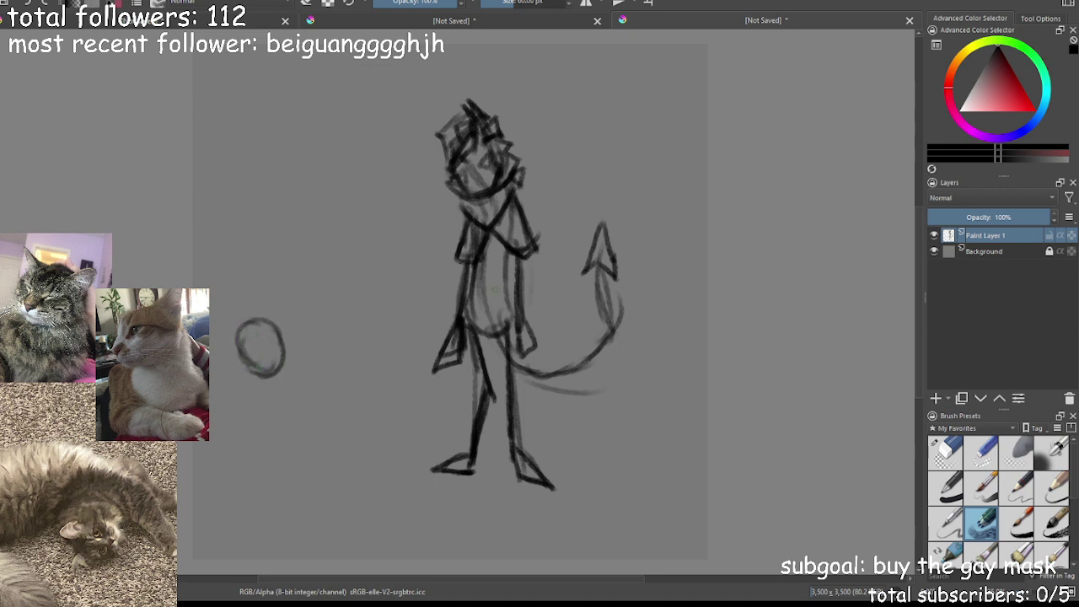
Outline loose trouser legs ending above the ankles and reinforce the right ankle and foot
mouse_move(496, 327)
left_mouse_down()
mouse_move(489, 428)
mouse_move(527, 442)
left_mouse_up()
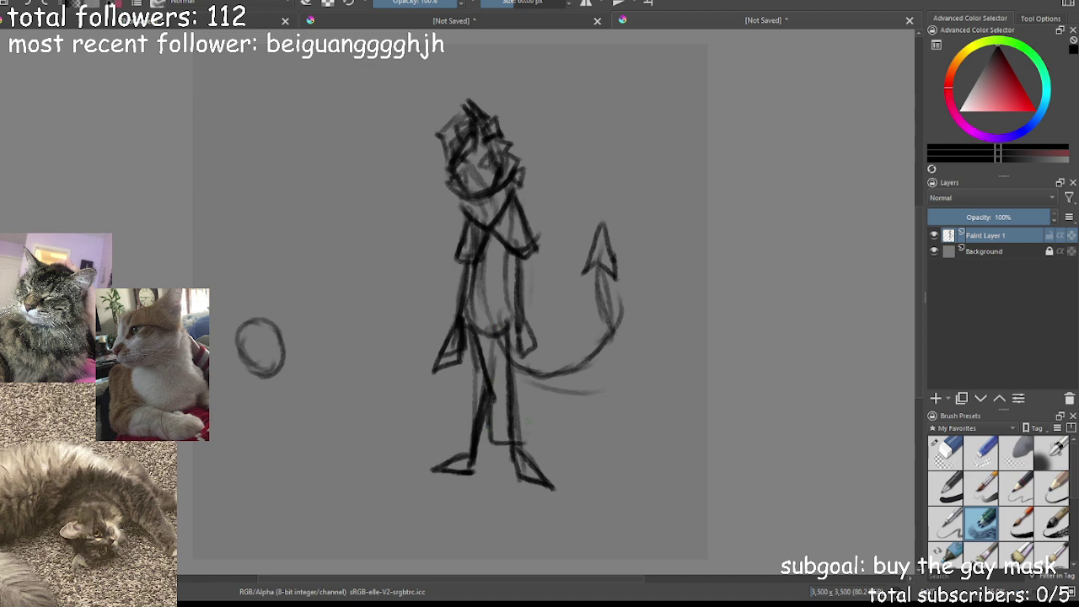
left_click_drag(526, 320, 522, 438)
left_click_drag(523, 376, 523, 444)
mouse_move(469, 323)
left_mouse_down()
mouse_move(447, 419)
mouse_move(449, 407)
mouse_move(469, 431)
mouse_move(447, 421)
mouse_move(470, 438)
left_mouse_up()
mouse_move(489, 390)
left_mouse_down()
mouse_move(473, 451)
mouse_move(456, 430)
mouse_move(461, 443)
mouse_move(466, 453)
mouse_move(476, 436)
mouse_move(473, 462)
mouse_move(505, 461)
mouse_move(498, 443)
mouse_move(506, 479)
mouse_move(520, 469)
mouse_move(541, 488)
left_mouse_up()
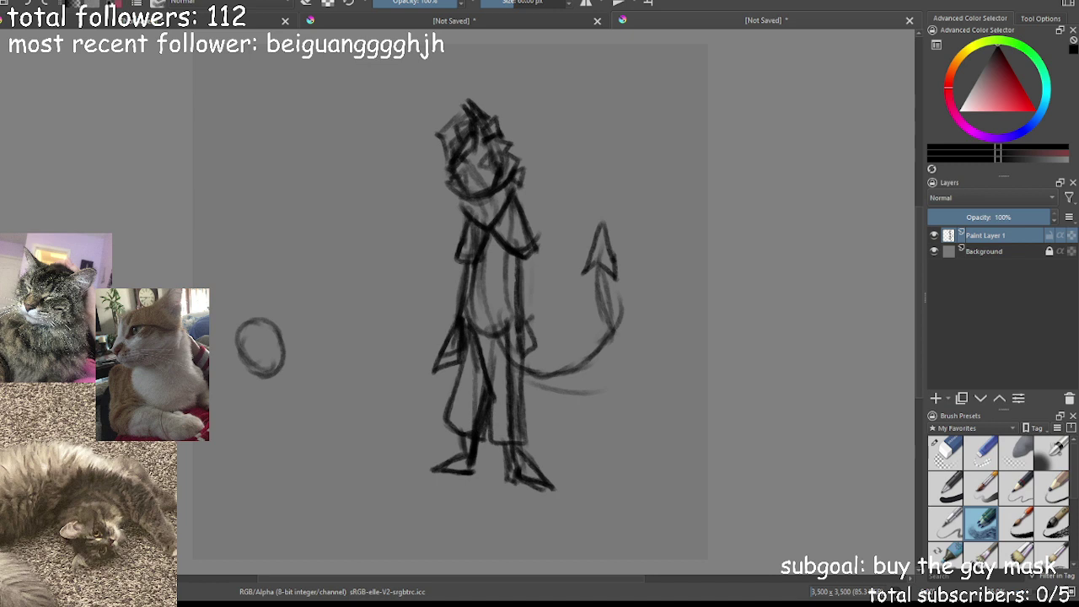
Erase the small oval and move the standing figure to the right side of the canvas
left_click(945, 451)
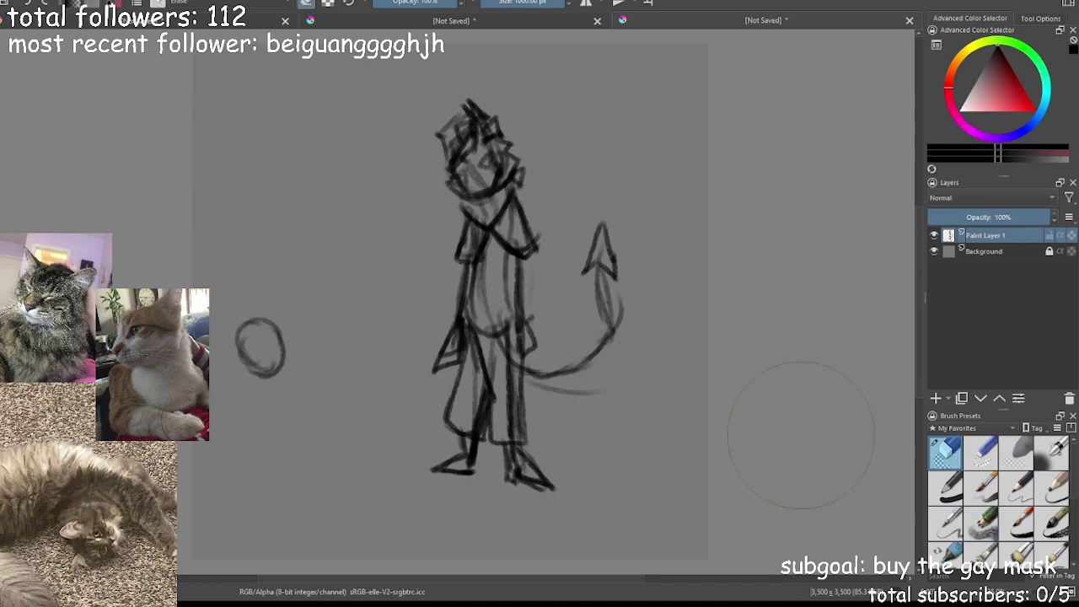
left_click(270, 350)
left_click(982, 525)
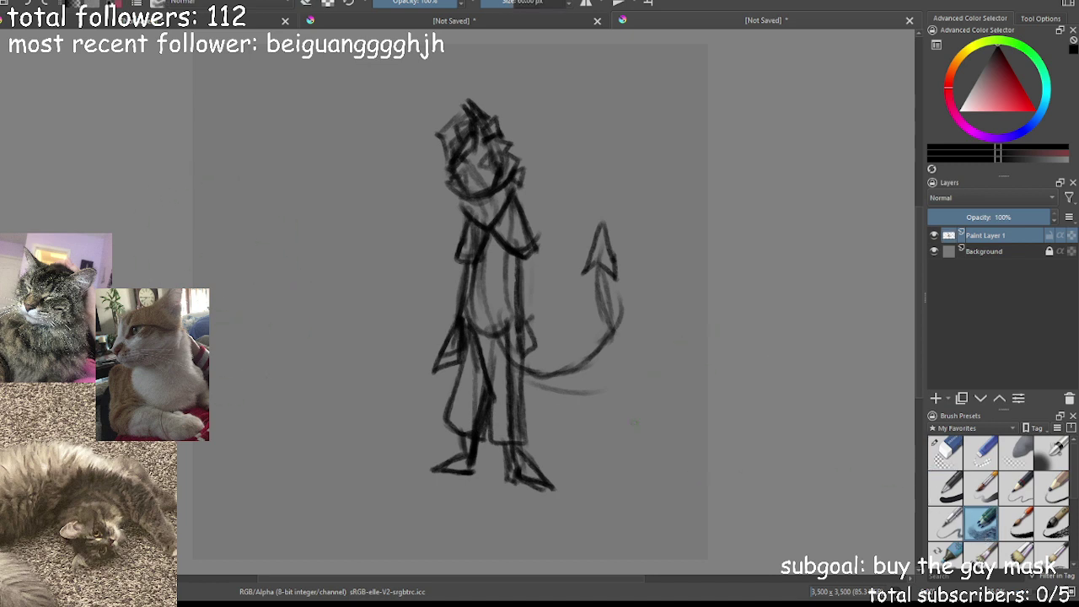
key("t")
mouse_move(480, 261)
left_mouse_down()
mouse_move(602, 277)
mouse_move(595, 257)
mouse_move(556, 249)
left_mouse_up()
key("b")
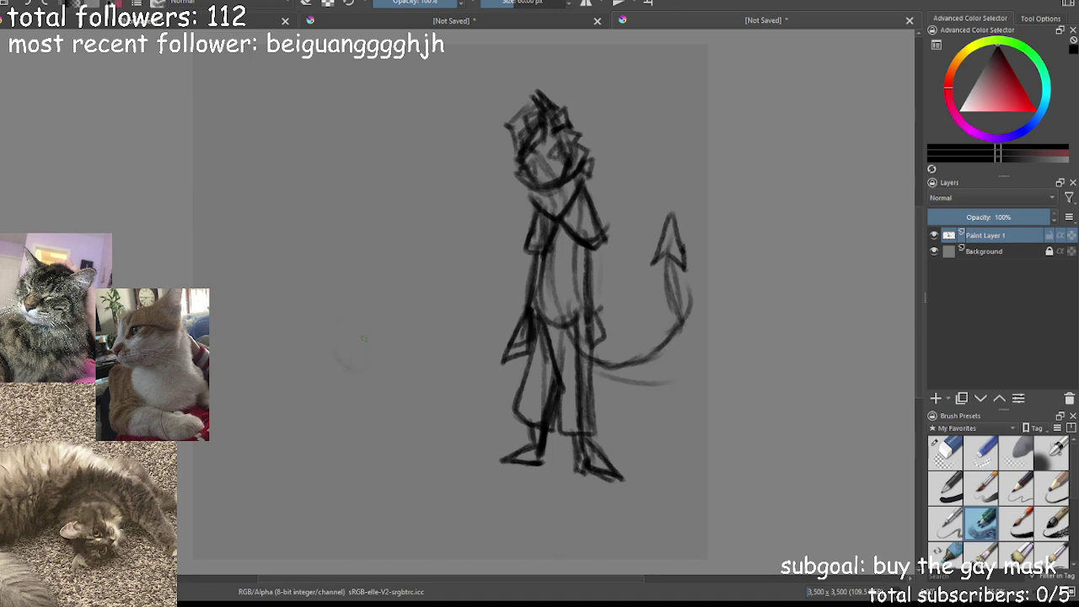
mouse_move(371, 361)
left_mouse_down()
mouse_move(361, 348)
mouse_move(373, 326)
mouse_move(393, 335)
mouse_move(364, 378)
left_mouse_up()
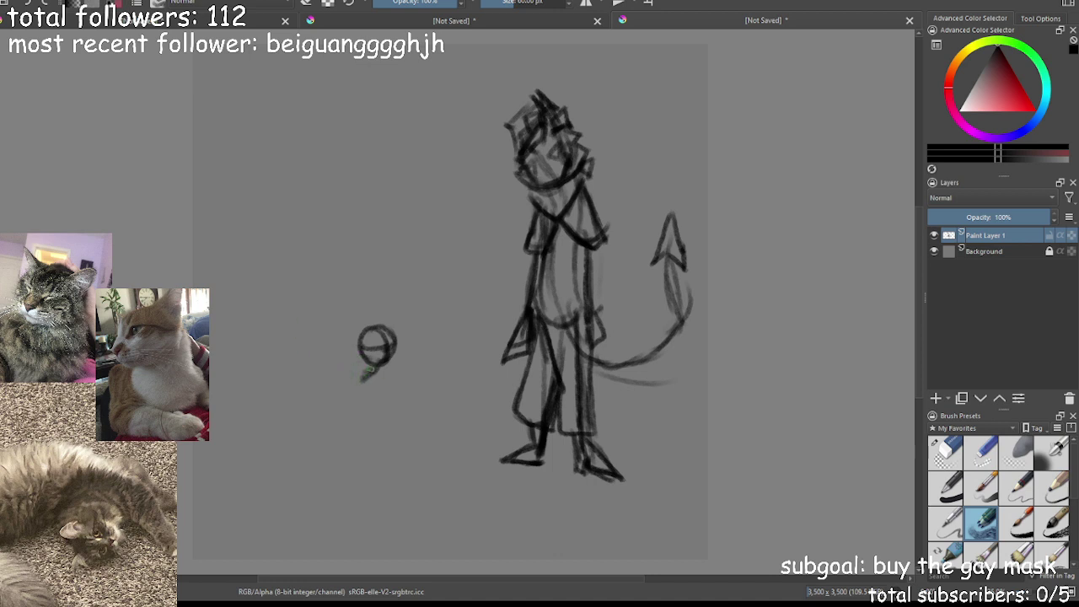
mouse_move(384, 340)
left_mouse_down()
mouse_move(363, 380)
mouse_move(322, 393)
mouse_move(278, 389)
mouse_move(259, 377)
mouse_move(284, 320)
mouse_move(266, 319)
mouse_move(263, 282)
mouse_move(274, 292)
mouse_move(259, 307)
mouse_move(264, 271)
mouse_move(285, 303)
left_mouse_up()
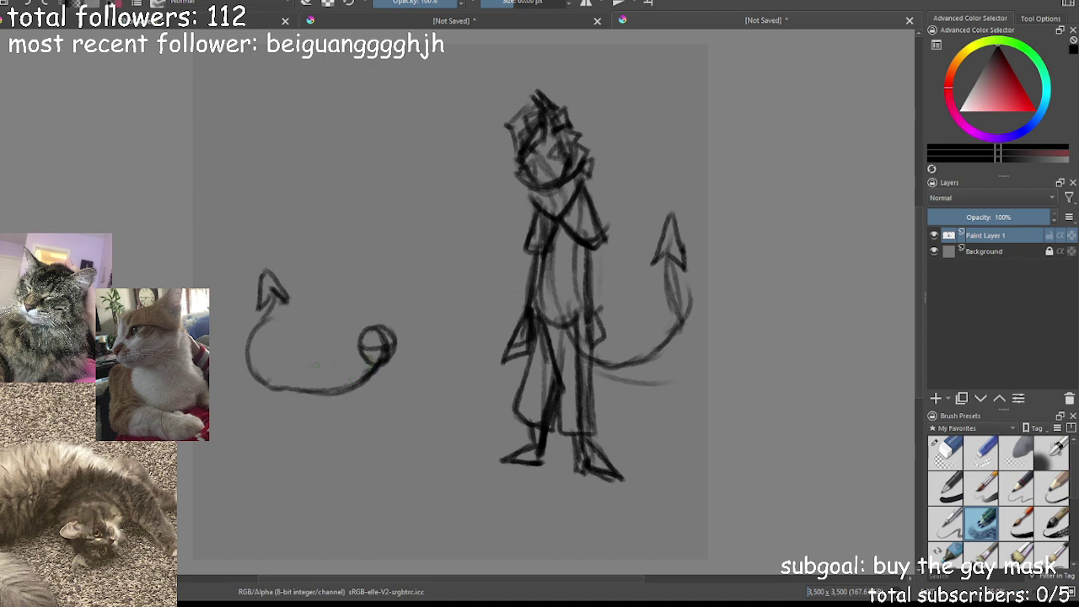
mouse_move(282, 374)
left_mouse_down()
mouse_move(287, 413)
mouse_move(367, 360)
mouse_move(359, 371)
mouse_move(395, 366)
mouse_move(378, 383)
mouse_move(370, 376)
mouse_move(395, 372)
left_mouse_up()
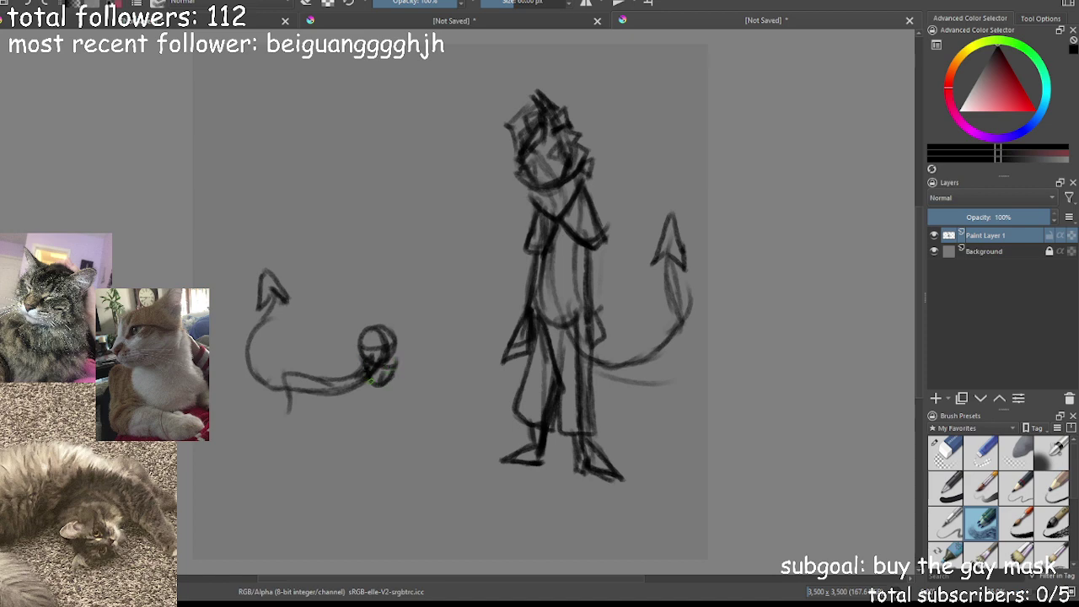
key("ctrl+z")
key("ctrl+z")
key("ctrl+z")
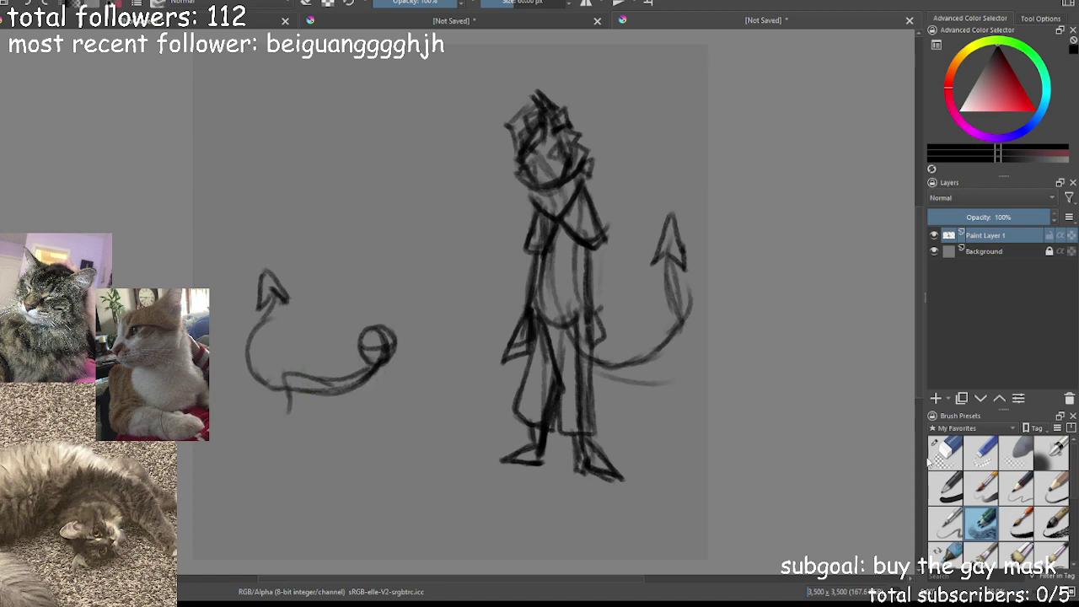
left_click(945, 451)
left_click_drag(362, 371, 232, 338)
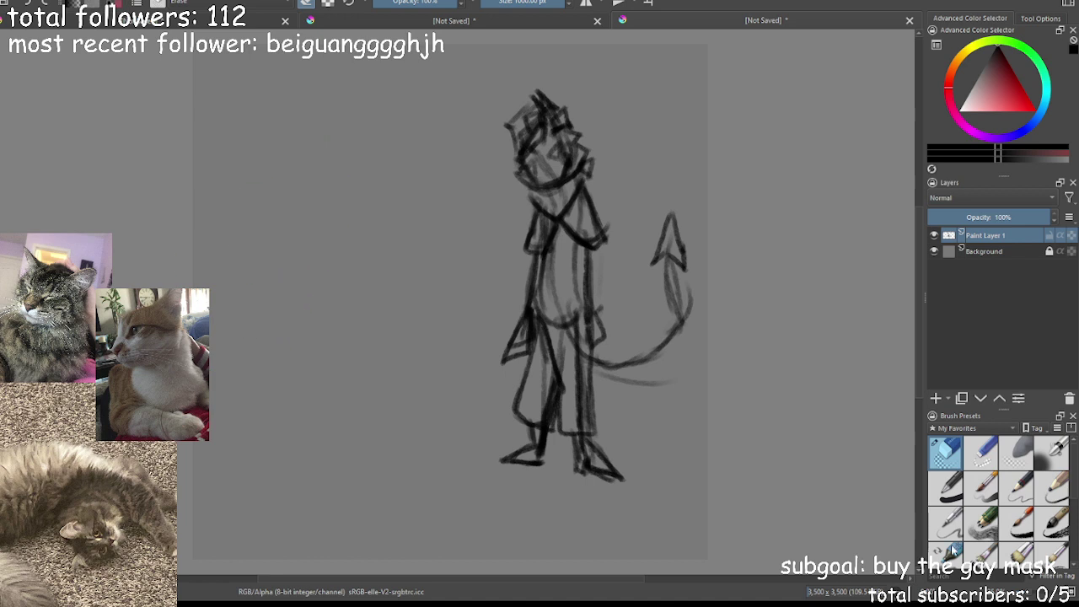
Sketch a small round head with crossed guidelines and an angular band across its upper part, left of the standing figure
left_click(982, 528)
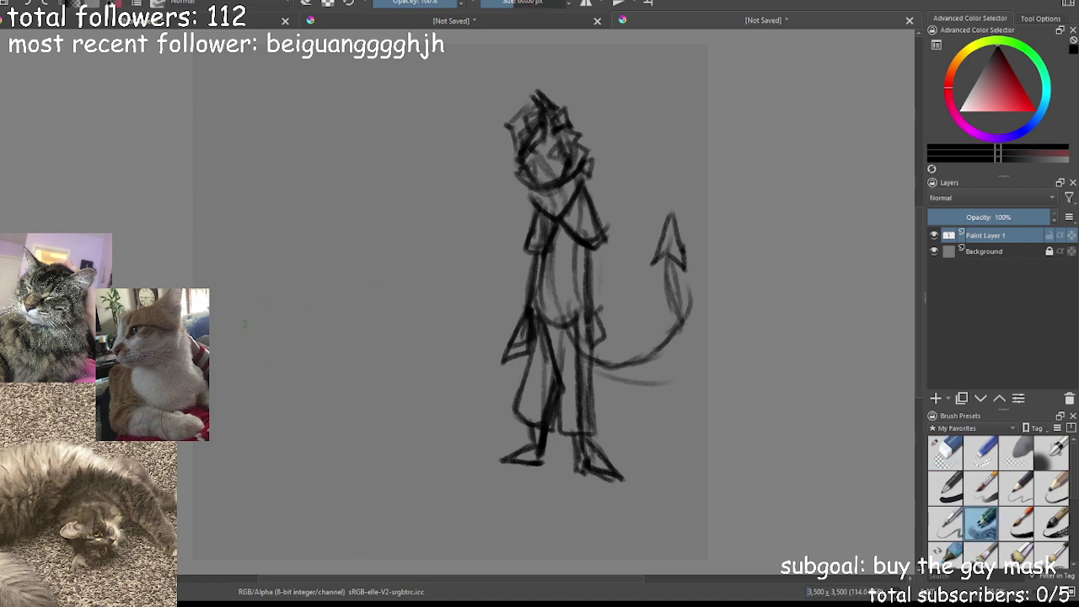
mouse_move(253, 349)
left_mouse_down()
mouse_move(228, 332)
mouse_move(265, 305)
mouse_move(231, 341)
mouse_move(239, 306)
mouse_move(263, 304)
mouse_move(274, 337)
mouse_move(244, 333)
mouse_move(251, 300)
mouse_move(245, 329)
mouse_move(277, 328)
mouse_move(245, 329)
left_mouse_up()
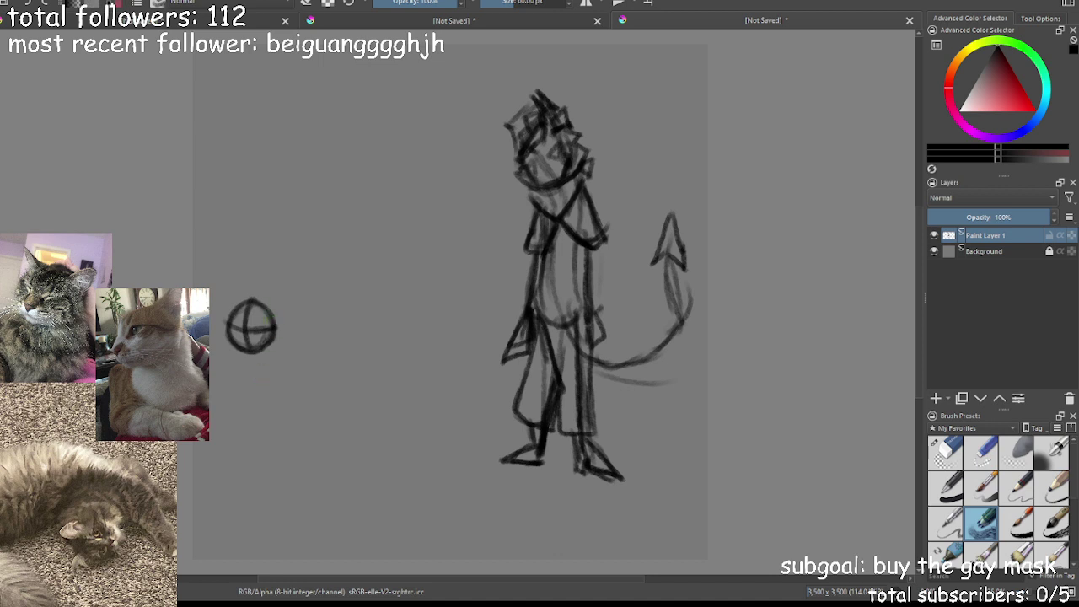
mouse_move(226, 313)
left_mouse_down()
mouse_move(274, 334)
mouse_move(284, 317)
mouse_move(225, 305)
mouse_move(221, 320)
mouse_move(246, 326)
left_mouse_up()
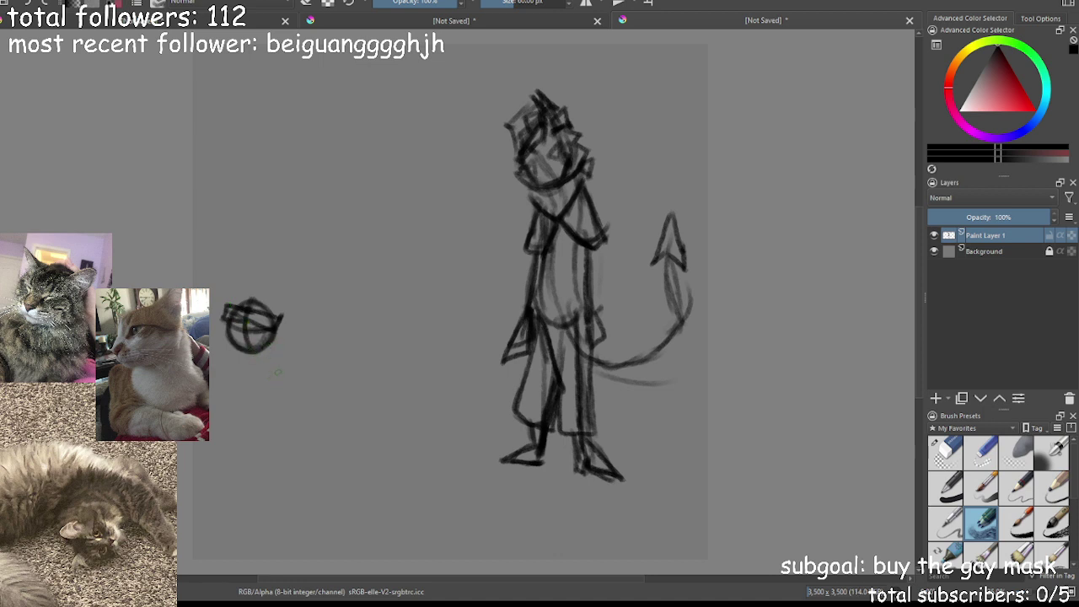
Sketch bent legs, a narrow torso, a small collar and an arrow-tipped tail below the small round head
mouse_move(318, 399)
left_mouse_down()
mouse_move(324, 433)
mouse_move(290, 465)
left_mouse_up()
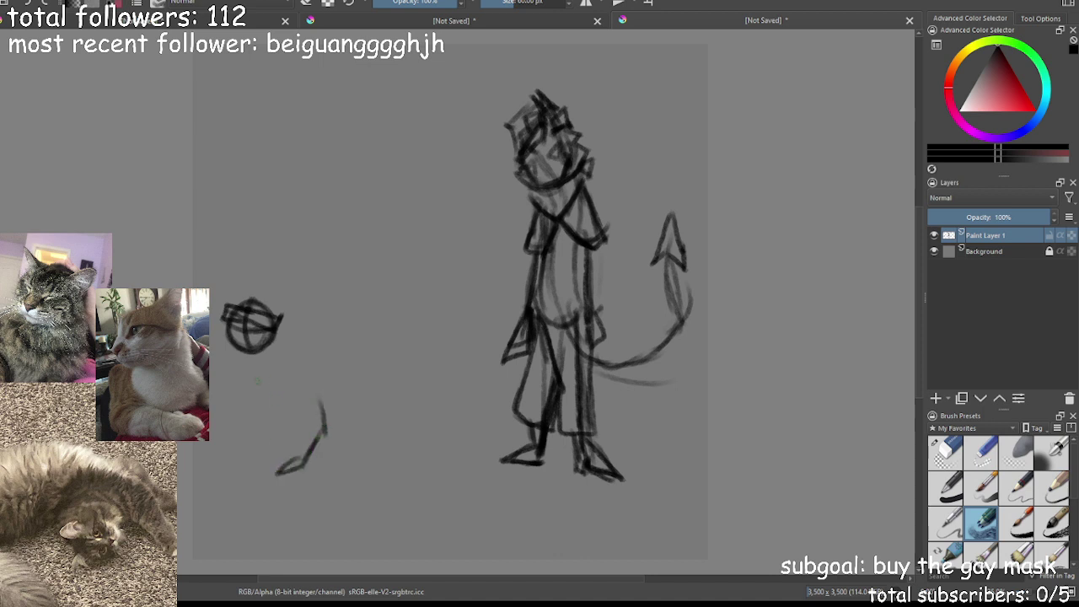
mouse_move(252, 367)
left_mouse_down()
mouse_move(263, 402)
mouse_move(252, 437)
mouse_move(258, 426)
left_mouse_up()
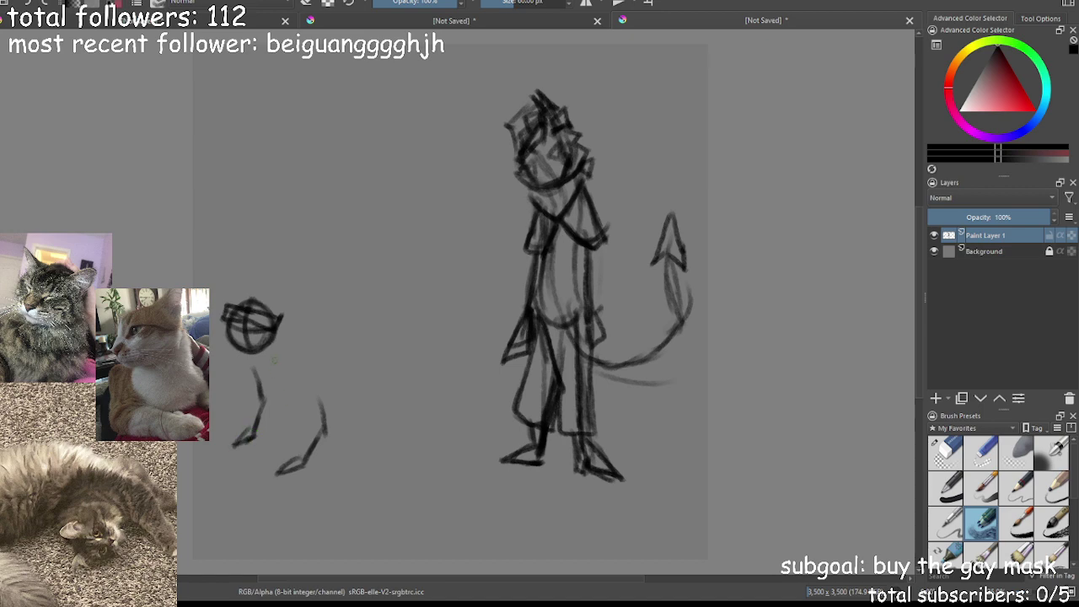
mouse_move(318, 402)
left_mouse_down()
mouse_move(343, 367)
mouse_move(339, 336)
mouse_move(372, 288)
mouse_move(330, 279)
mouse_move(356, 292)
mouse_move(348, 313)
mouse_move(346, 277)
left_mouse_up()
mouse_move(244, 355)
left_mouse_down()
mouse_move(266, 370)
mouse_move(264, 347)
mouse_move(241, 367)
mouse_move(271, 341)
mouse_move(255, 375)
mouse_move(236, 368)
mouse_move(246, 356)
mouse_move(238, 364)
mouse_move(236, 347)
mouse_move(246, 361)
mouse_move(285, 366)
left_mouse_up()
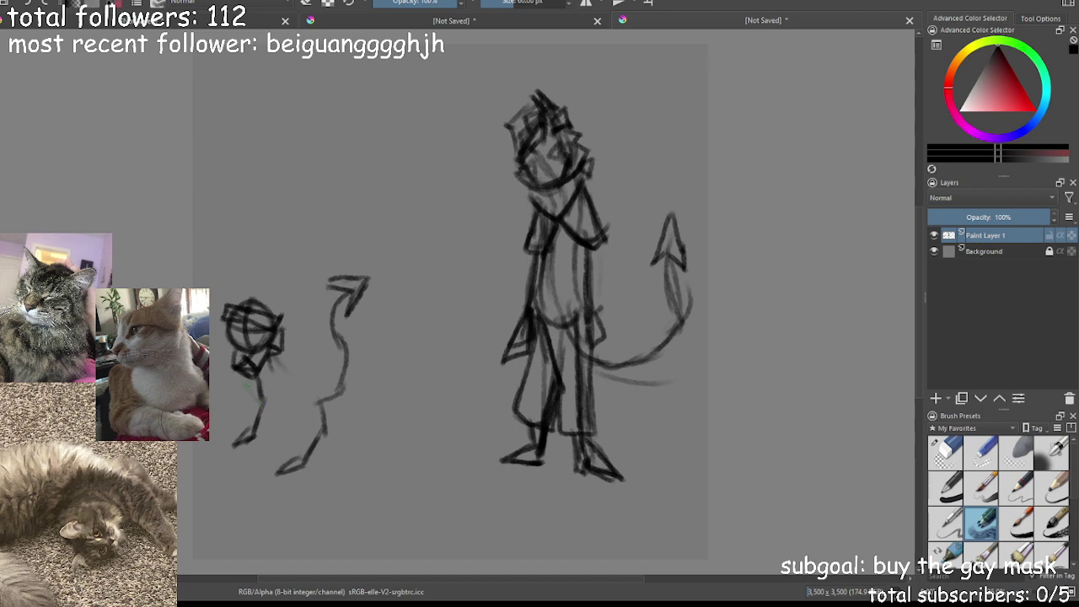
mouse_move(264, 359)
left_mouse_down()
mouse_move(267, 398)
mouse_move(243, 374)
mouse_move(251, 401)
mouse_move(274, 399)
mouse_move(270, 368)
mouse_move(262, 378)
mouse_move(240, 363)
mouse_move(231, 447)
left_mouse_up()
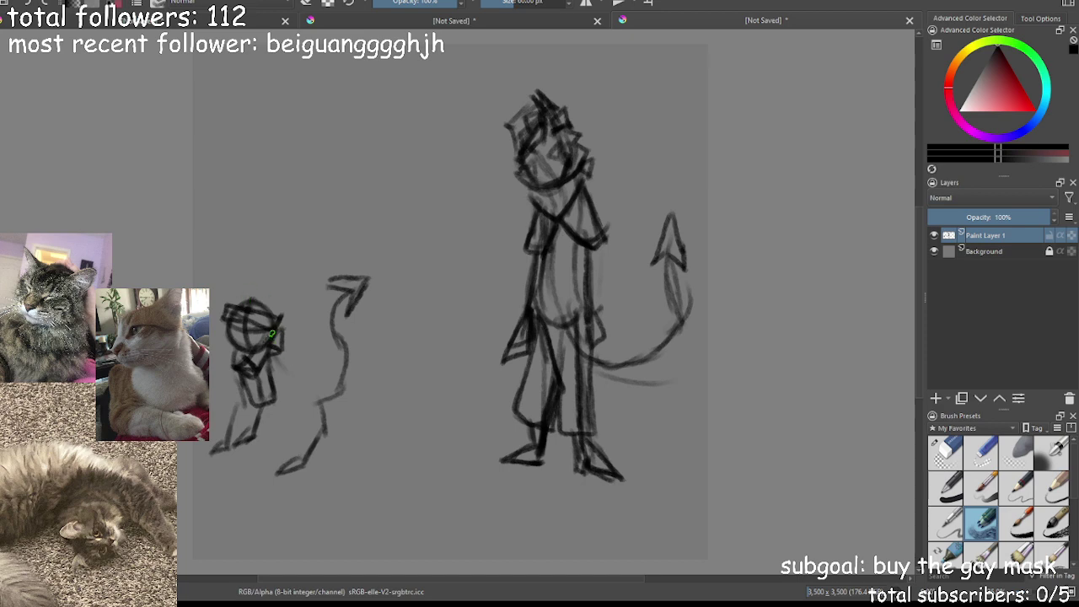
mouse_move(270, 355)
left_mouse_down()
mouse_move(322, 398)
mouse_move(337, 447)
mouse_move(307, 470)
left_mouse_up()
mouse_move(270, 384)
left_mouse_down()
mouse_move(307, 422)
mouse_move(324, 397)
left_mouse_up()
left_click_drag(279, 356, 324, 399)
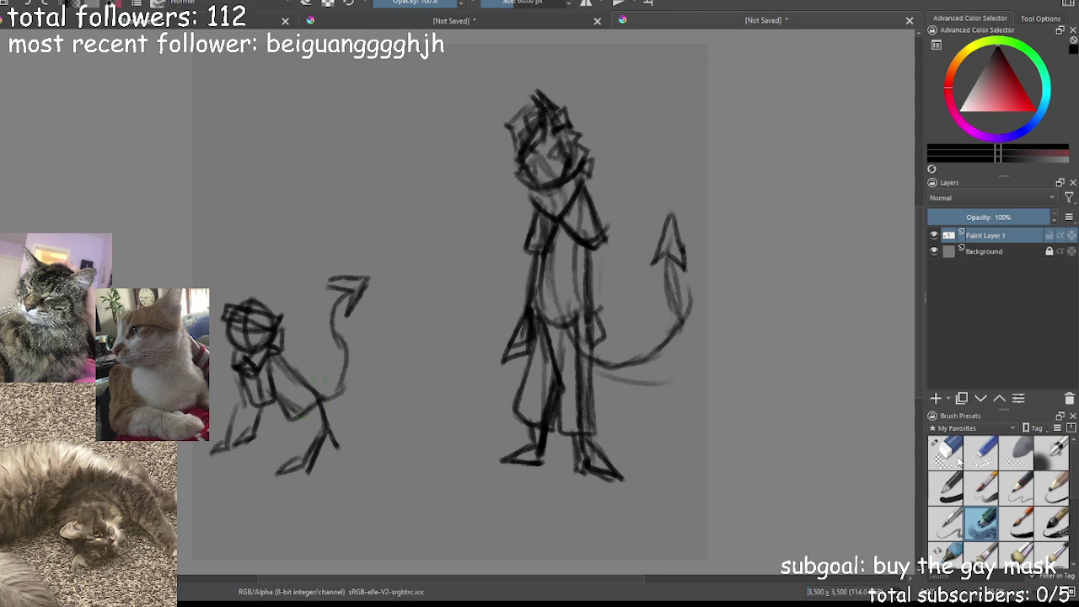
Erase the whole small figure beside the standing one, including its round head, and return to the sketching brush
left_click(945, 451)
mouse_move(342, 459)
left_mouse_down()
mouse_move(330, 479)
mouse_move(270, 338)
mouse_move(237, 321)
left_mouse_up()
left_click(980, 523)
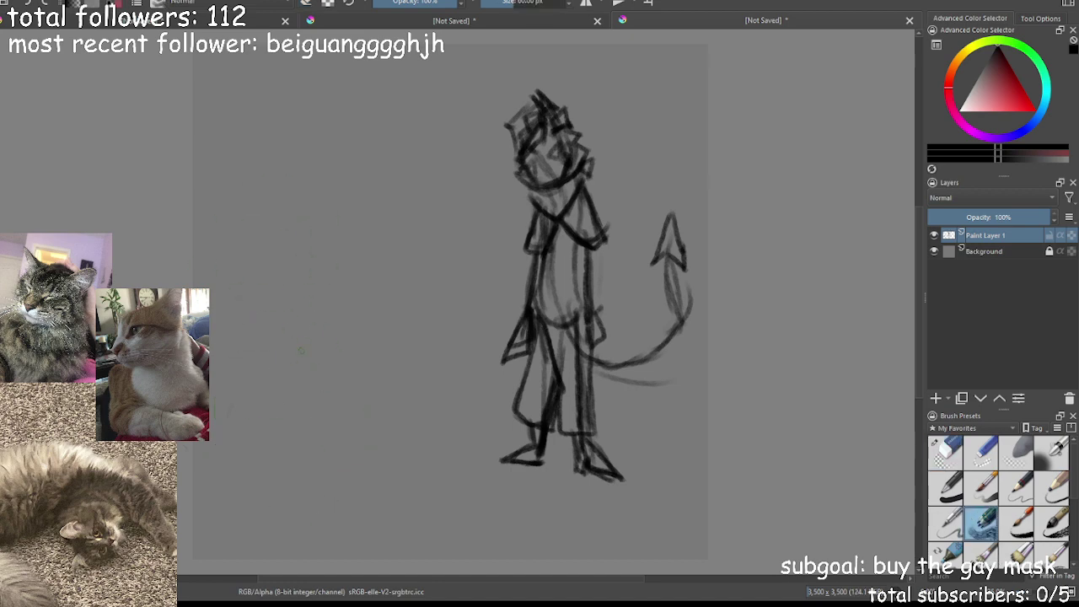
mouse_move(366, 373)
left_mouse_down()
mouse_move(386, 330)
mouse_move(388, 353)
mouse_move(334, 356)
mouse_move(347, 377)
mouse_move(353, 352)
mouse_move(376, 350)
mouse_move(370, 305)
mouse_move(355, 354)
mouse_move(364, 306)
mouse_move(376, 311)
mouse_move(355, 348)
mouse_move(362, 367)
mouse_move(384, 343)
mouse_move(349, 322)
mouse_move(348, 359)
mouse_move(381, 353)
mouse_move(362, 308)
mouse_move(346, 356)
mouse_move(369, 366)
mouse_move(381, 316)
left_mouse_up()
key("ctrl+z")
key("ctrl+z")
key("ctrl+z")
key("ctrl+z")
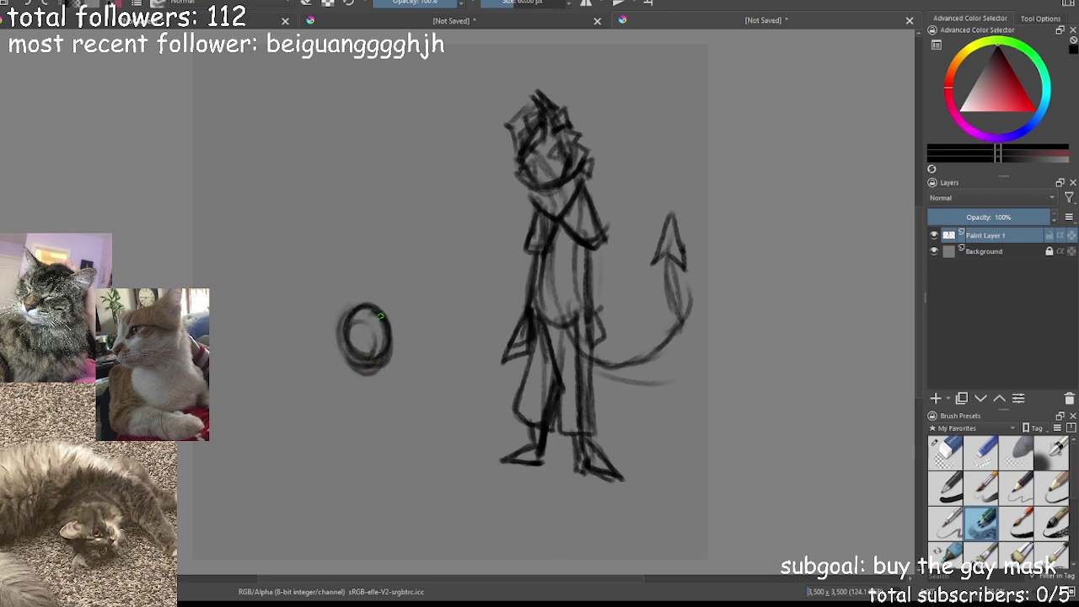
left_click(943, 456)
left_click(356, 263)
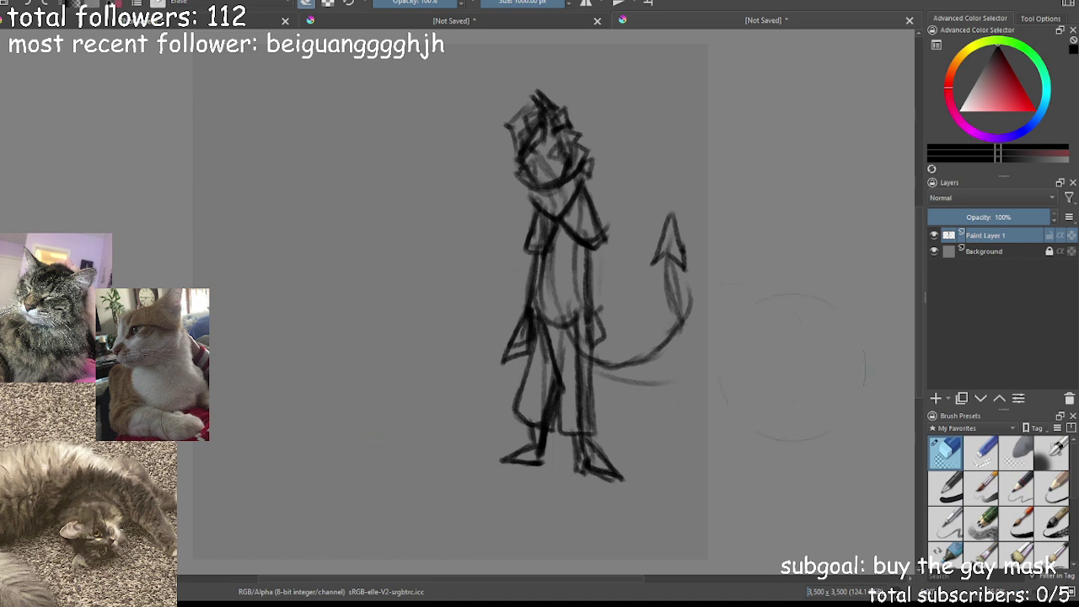
left_click(974, 523)
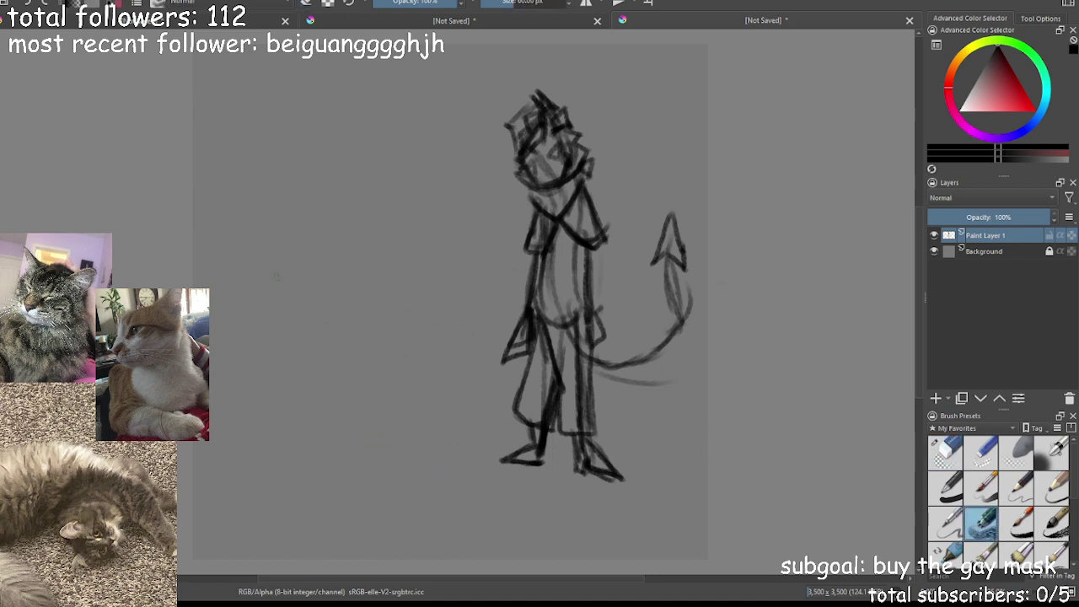
mouse_move(297, 325)
left_mouse_down()
mouse_move(310, 273)
mouse_move(344, 327)
mouse_move(287, 331)
mouse_move(312, 337)
left_mouse_up()
key("ctrl+z")
key("ctrl+z")
key("ctrl+z")
key("ctrl+z")
left_click_drag(585, 186, 591, 249)
mouse_move(265, 338)
left_mouse_down()
mouse_move(275, 317)
mouse_move(277, 351)
left_mouse_up()
key("ctrl+z")
Try a new small figure with a curved spine, bent legs, hanging arms and an upturned arrow-tipped tail
mouse_move(247, 297)
left_mouse_down()
mouse_move(251, 345)
mouse_move(282, 376)
mouse_move(342, 401)
left_mouse_up()
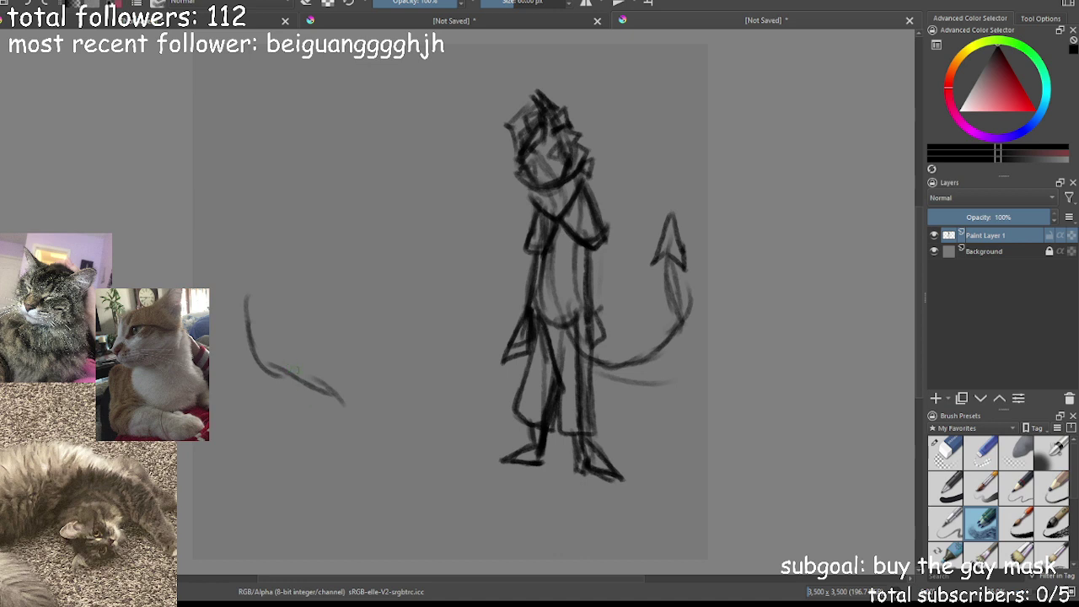
mouse_move(292, 372)
left_mouse_down()
mouse_move(329, 435)
mouse_move(300, 489)
left_mouse_up()
left_click_drag(272, 373, 285, 454)
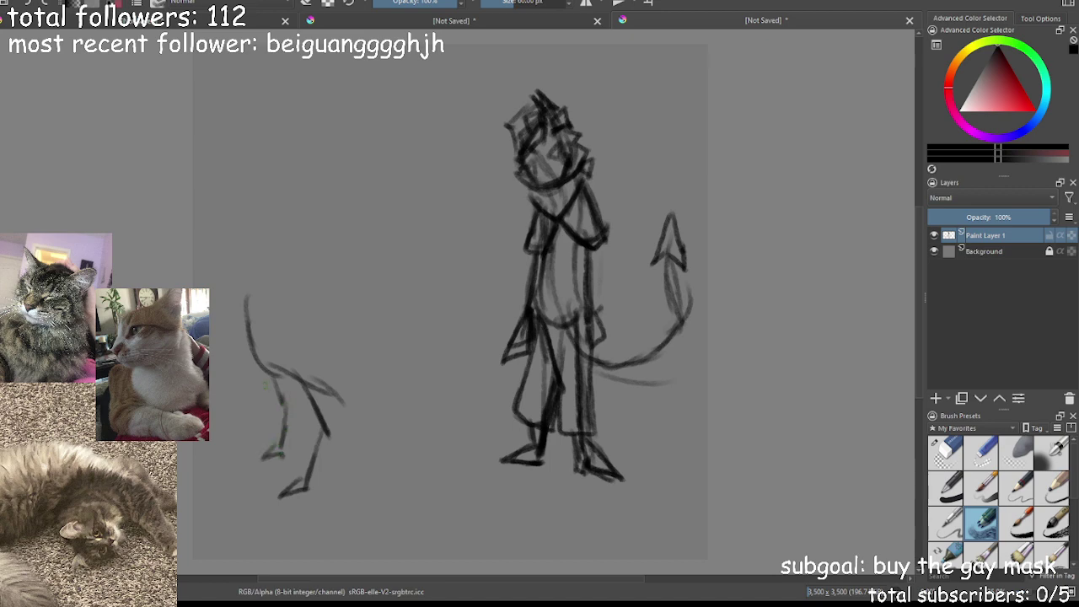
left_click_drag(244, 331, 246, 432)
mouse_move(298, 378)
left_mouse_down()
mouse_move(346, 374)
mouse_move(322, 389)
mouse_move(370, 267)
mouse_move(320, 294)
mouse_move(349, 247)
mouse_move(351, 285)
left_mouse_up()
left_click_drag(244, 307, 233, 379)
left_click_drag(236, 336, 227, 408)
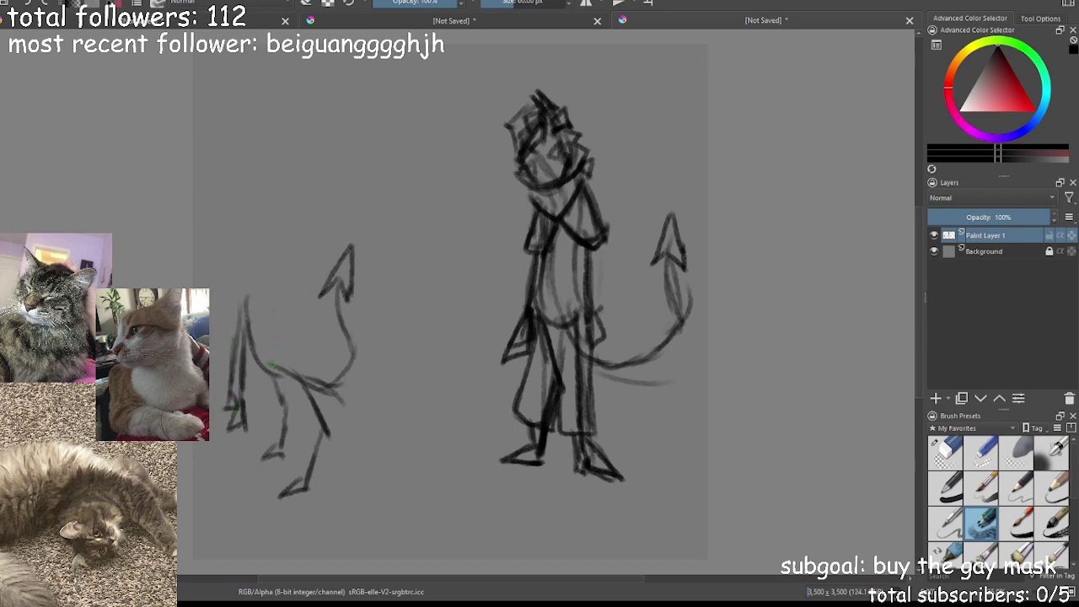
Try thicker contours on the small figure's near leg and torso, undoing those strokes
left_click_drag(295, 378, 310, 431)
mouse_move(299, 381)
left_mouse_down()
mouse_move(319, 436)
mouse_move(304, 490)
left_mouse_up()
mouse_move(257, 300)
left_mouse_down()
mouse_move(278, 359)
mouse_move(321, 389)
mouse_move(315, 406)
mouse_move(275, 381)
mouse_move(253, 347)
mouse_move(247, 290)
mouse_move(234, 372)
mouse_move(261, 371)
left_mouse_up()
left_click_drag(255, 319, 261, 382)
mouse_move(241, 302)
left_mouse_down()
mouse_move(231, 353)
mouse_move(246, 371)
mouse_move(254, 354)
left_mouse_up()
key("ctrl+z")
key("ctrl+z")
key("ctrl+z")
key("ctrl+z")
key("ctrl+z")
key("ctrl+z")
key("ctrl+z")
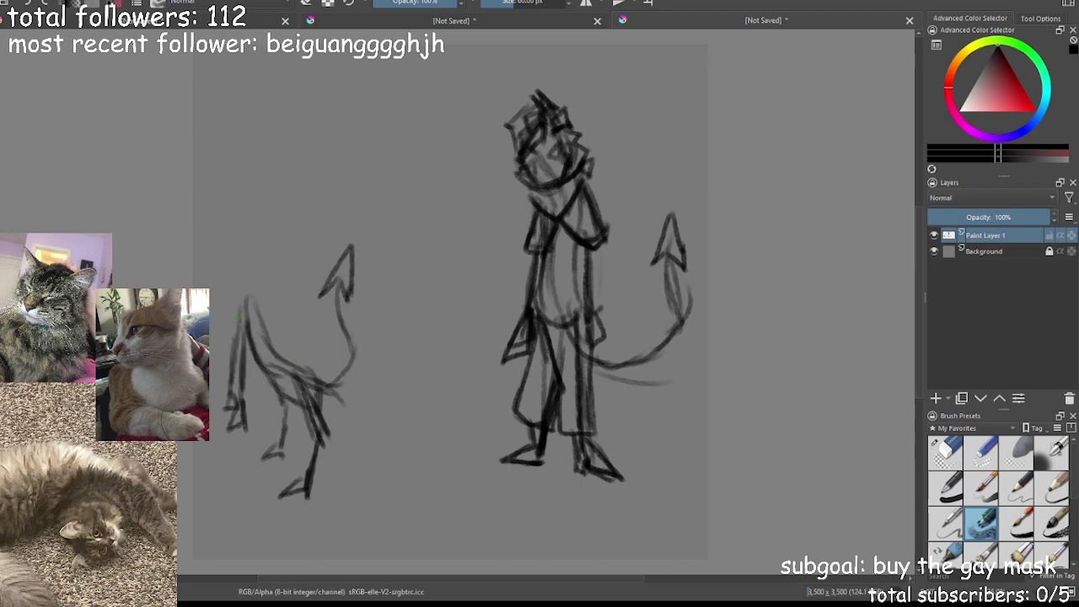
key("ctrl+z")
key("ctrl+z")
key("ctrl+z")
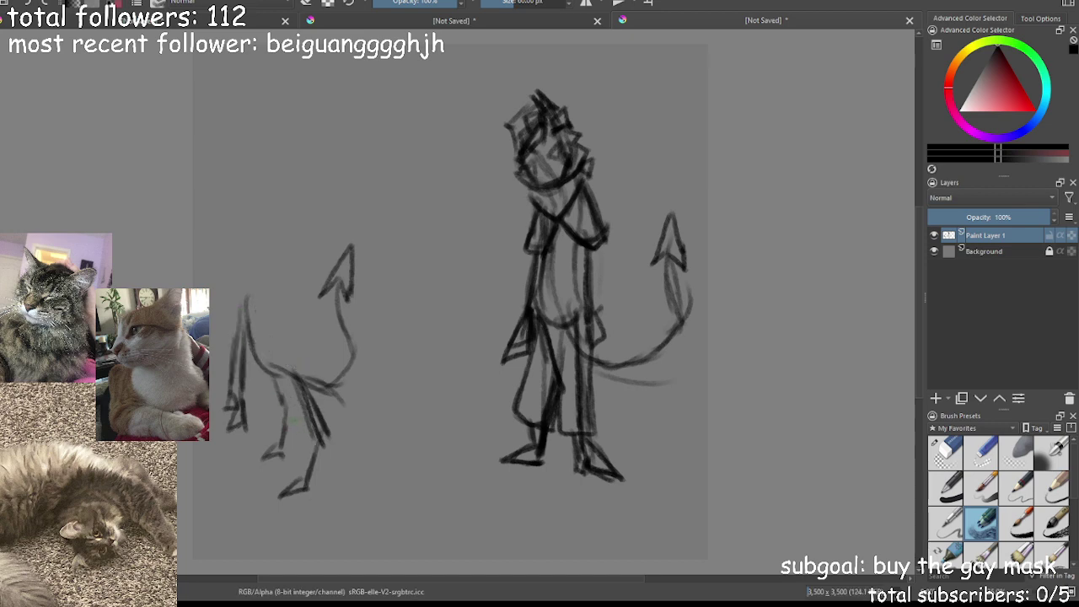
Erase the headless small figure from the empty area beside the standing one
left_click(946, 453)
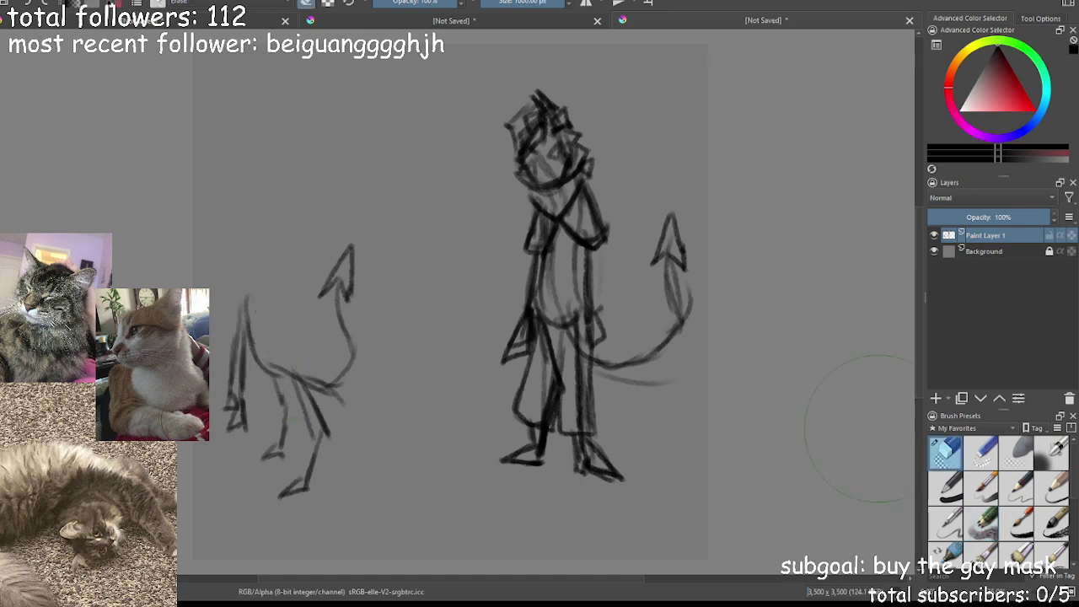
mouse_move(371, 329)
left_mouse_down()
mouse_move(362, 421)
mouse_move(349, 313)
mouse_move(296, 464)
left_mouse_up()
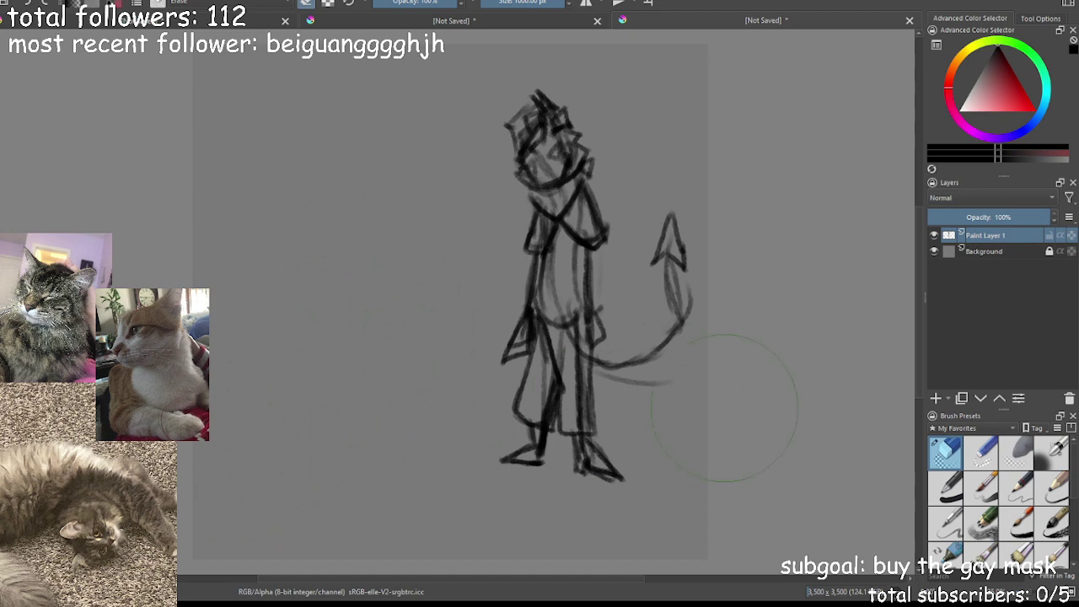
Add a new paint layer above the sketch, lower Paint Layer 1's opacity to about 42%, and make Paint Layer 2 active
left_click(981, 523)
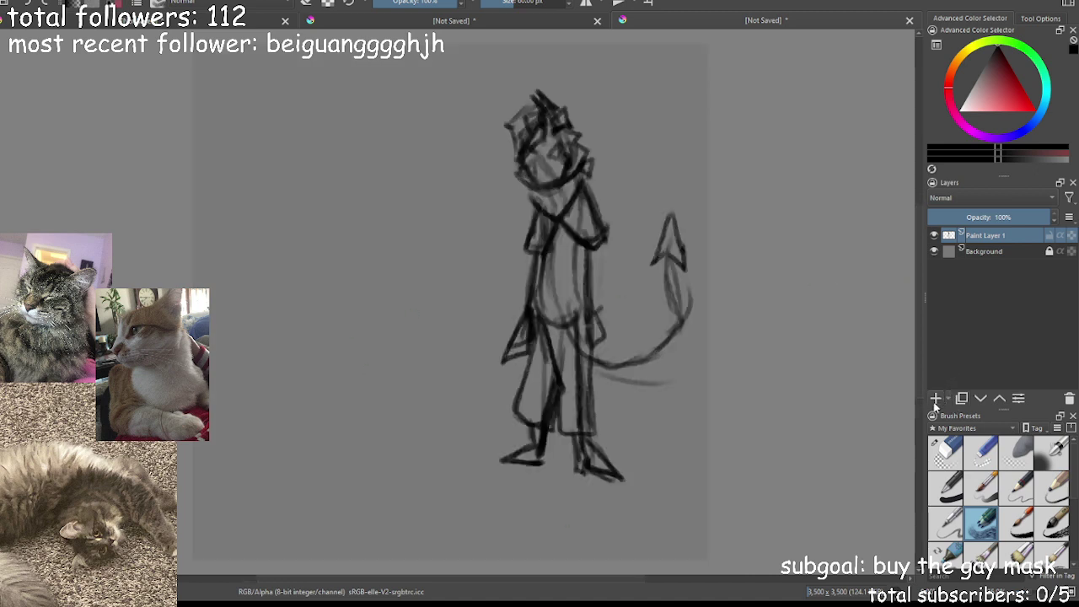
left_click(937, 399)
left_click(990, 217)
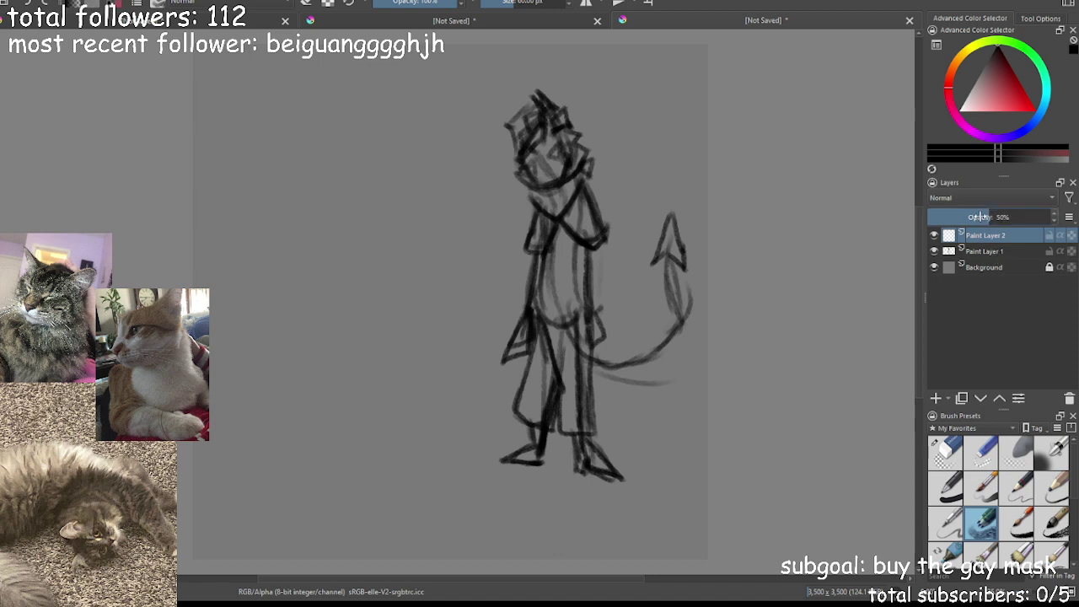
left_click(982, 251)
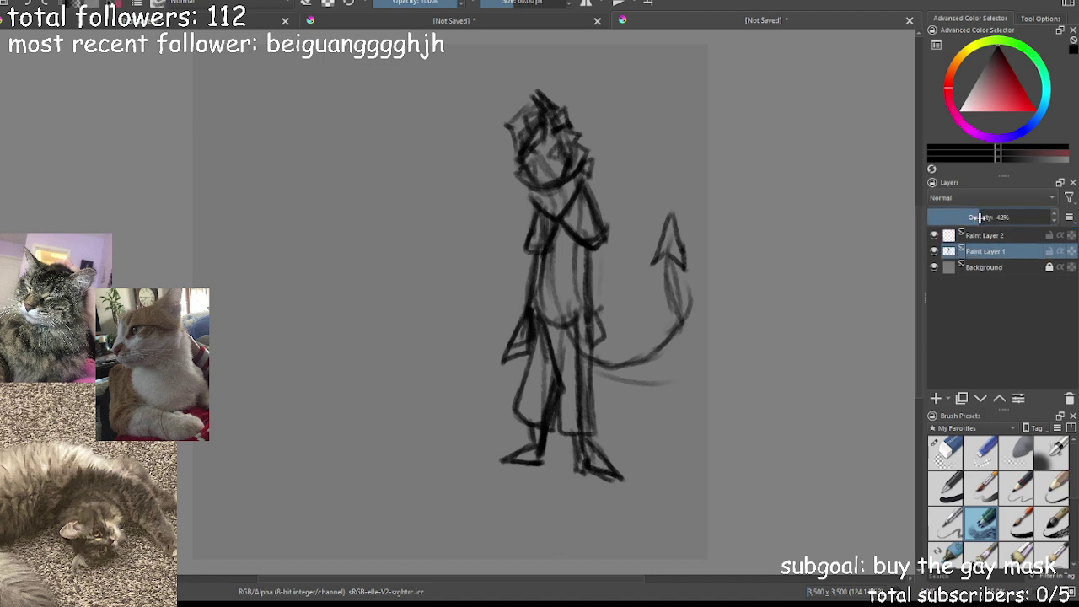
left_click(980, 217)
left_click(985, 235)
Draw both half-closed eyes and the pointed strands beside the right eye over the faded head, using a smaller sketching brush
left_click(946, 521)
key("plus")
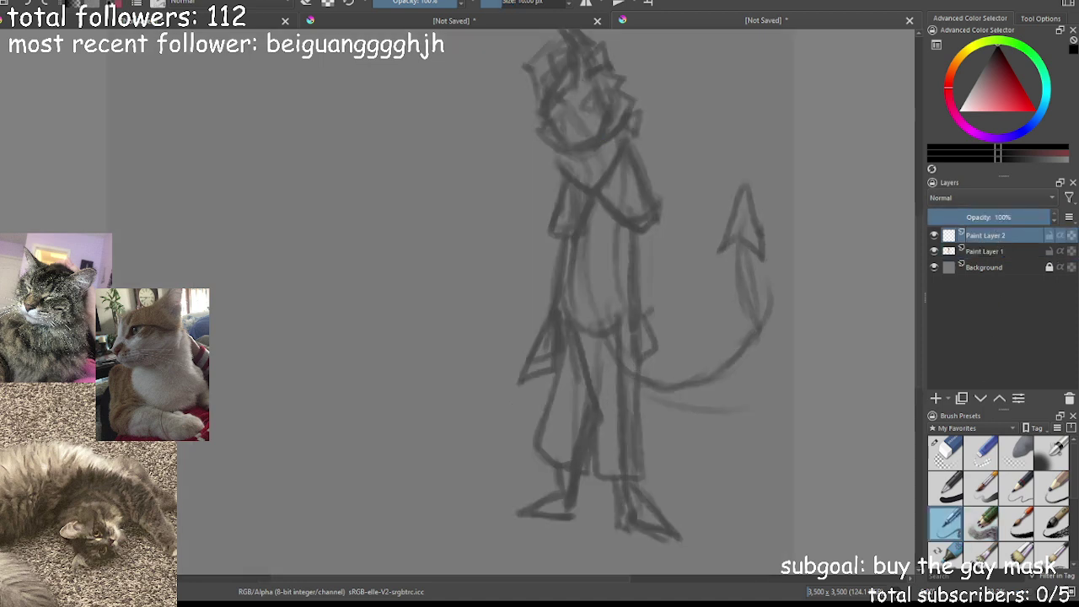
left_click_drag(597, 165, 446, 331)
key("ctrl+plus")
left_click(505, 3)
key("ctrl+plus")
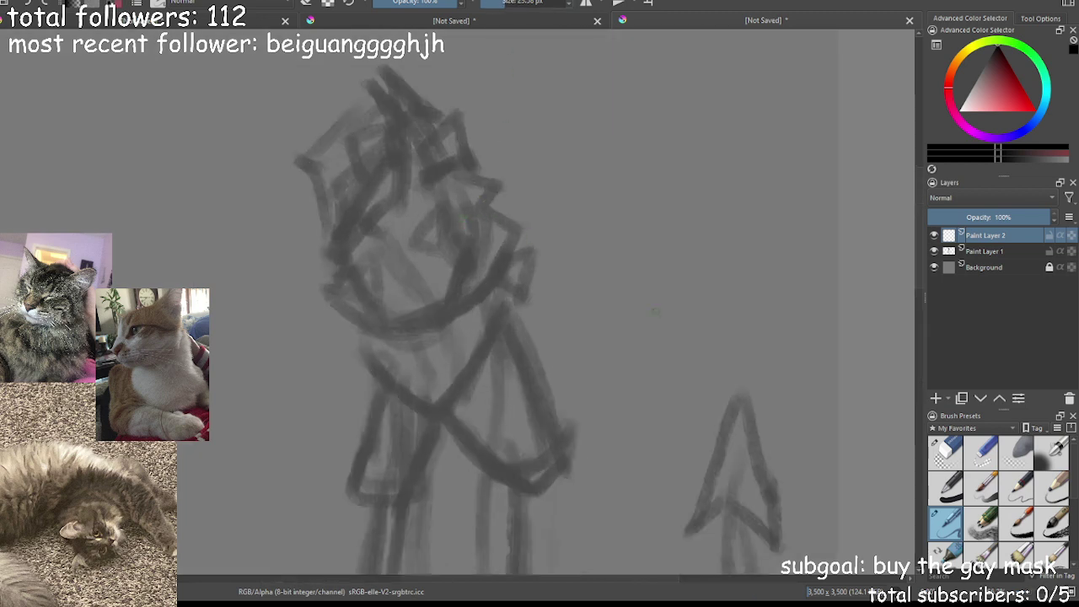
left_click(977, 530)
left_click(513, 5)
mouse_move(455, 226)
left_mouse_down()
mouse_move(473, 186)
mouse_move(477, 241)
left_mouse_up()
left_click_drag(478, 199, 471, 249)
mouse_move(440, 173)
left_mouse_down()
mouse_move(471, 247)
mouse_move(468, 235)
mouse_move(453, 295)
left_mouse_up()
mouse_move(410, 242)
left_mouse_down()
mouse_move(439, 203)
mouse_move(442, 240)
mouse_move(428, 244)
mouse_move(457, 234)
mouse_move(448, 257)
left_mouse_up()
left_click_drag(353, 272, 387, 279)
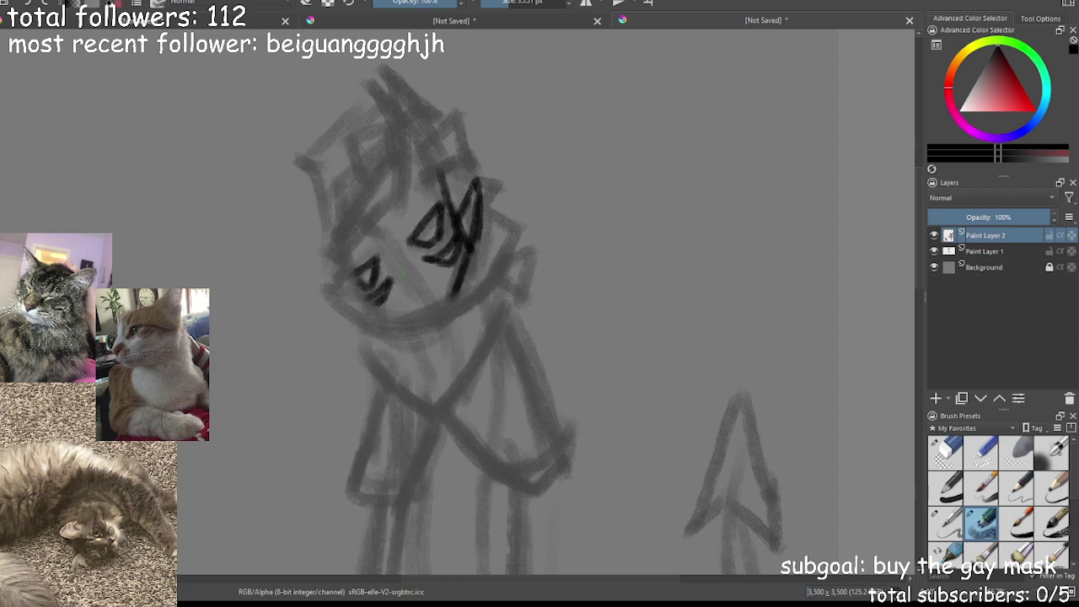
Draw the brow marks, left cheek, long slanted forehead line, pointed tuft above the right eye and curved fringe on the left
left_click(404, 226)
left_click(367, 244)
mouse_move(370, 229)
left_mouse_down()
mouse_move(371, 246)
mouse_move(406, 211)
left_mouse_up()
mouse_move(343, 280)
left_mouse_down()
mouse_move(382, 313)
mouse_move(395, 302)
mouse_move(445, 306)
mouse_move(413, 313)
left_mouse_up()
left_click_drag(328, 261, 462, 169)
left_click_drag(388, 211, 452, 129)
mouse_move(428, 163)
left_mouse_down()
mouse_move(449, 109)
mouse_move(476, 173)
left_mouse_up()
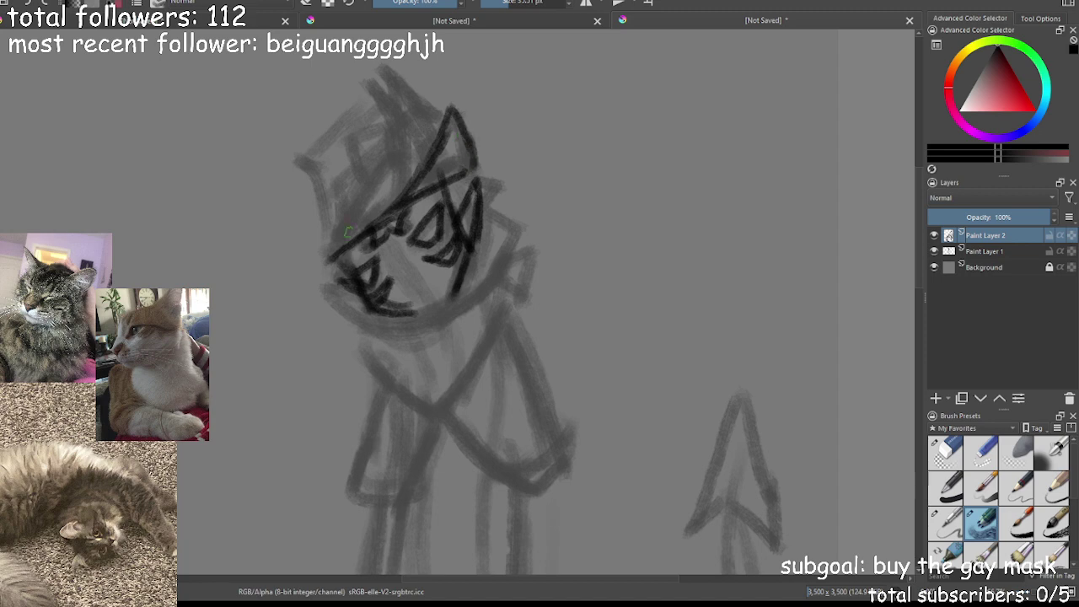
mouse_move(344, 217)
left_mouse_down()
mouse_move(319, 255)
mouse_move(337, 270)
mouse_move(353, 236)
mouse_move(326, 253)
mouse_move(349, 225)
mouse_move(399, 207)
left_mouse_up()
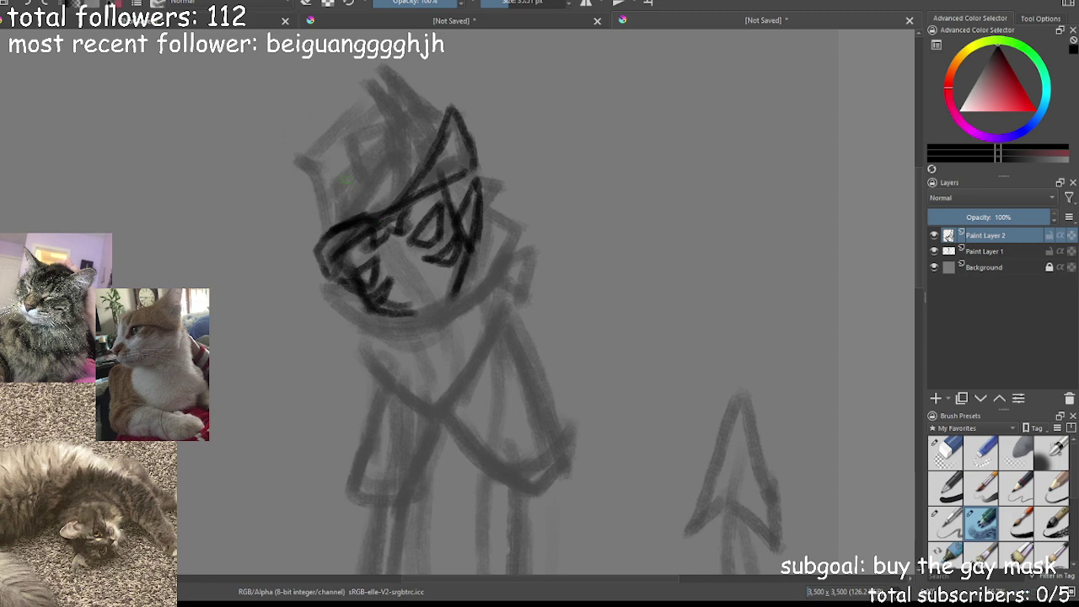
Erase the slanted forehead line with a small eraser and draw a tall hair spike joined to the pointed tuft
left_click(953, 457)
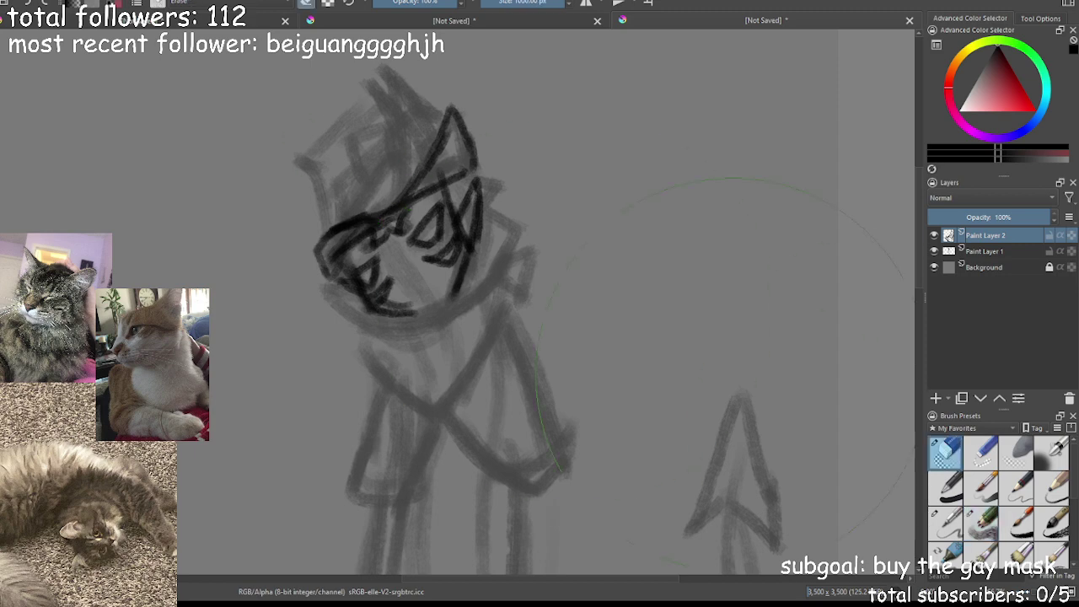
left_click_drag(527, 2, 504, 3)
mouse_move(406, 196)
left_mouse_down()
mouse_move(415, 184)
mouse_move(428, 190)
mouse_move(422, 156)
left_mouse_up()
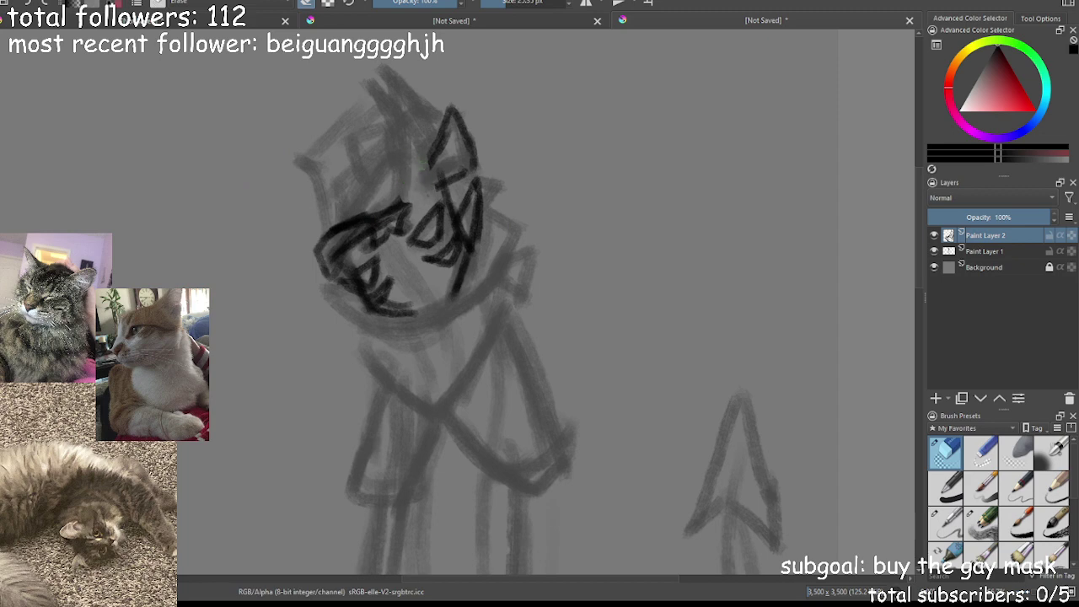
left_click(972, 531)
left_click_drag(401, 201, 409, 107)
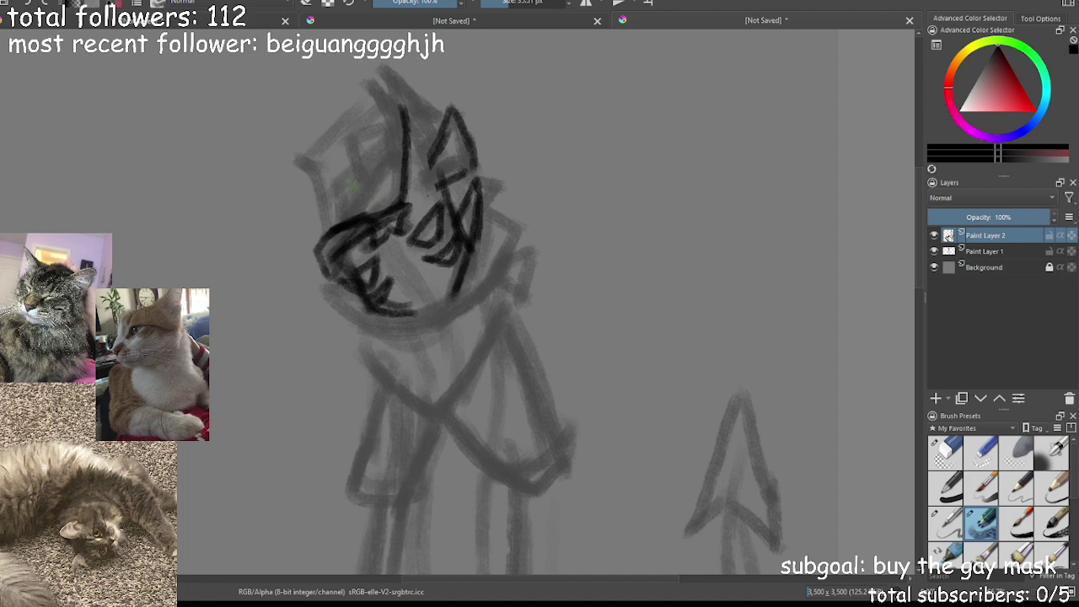
key("ctrl+z")
mouse_move(400, 204)
left_mouse_down()
mouse_move(377, 89)
mouse_move(431, 166)
mouse_move(427, 189)
mouse_move(438, 182)
left_mouse_up()
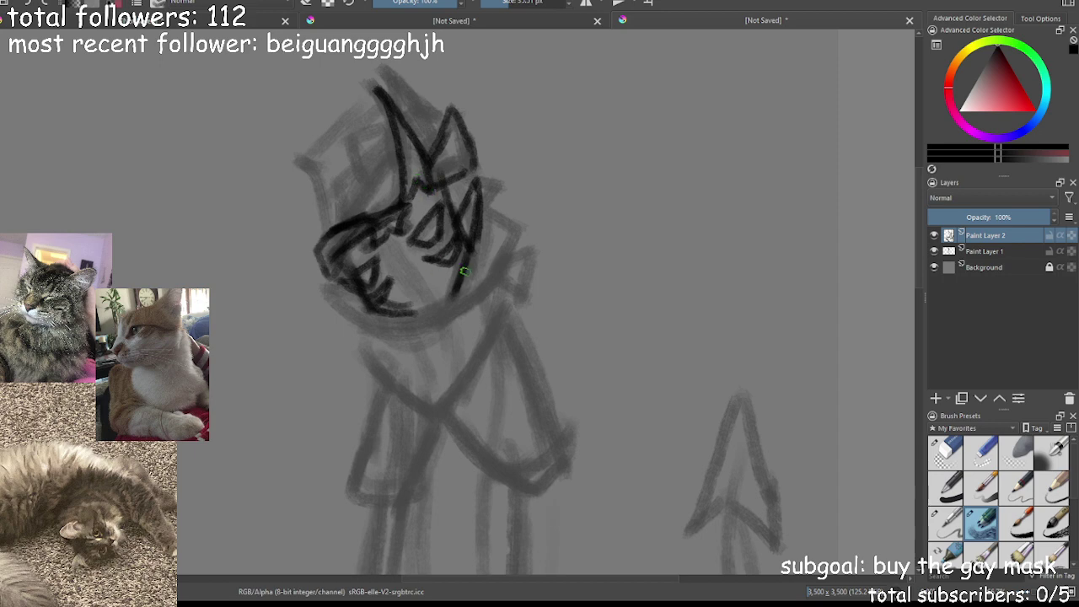
Add jagged hair strands beside both cheeks of the standing figure
mouse_move(478, 234)
left_mouse_down()
mouse_move(500, 256)
mouse_move(472, 277)
left_mouse_up()
mouse_move(357, 282)
left_mouse_down()
mouse_move(349, 304)
mouse_move(390, 317)
left_mouse_up()
left_click_drag(343, 251, 368, 297)
left_click_drag(358, 239, 350, 271)
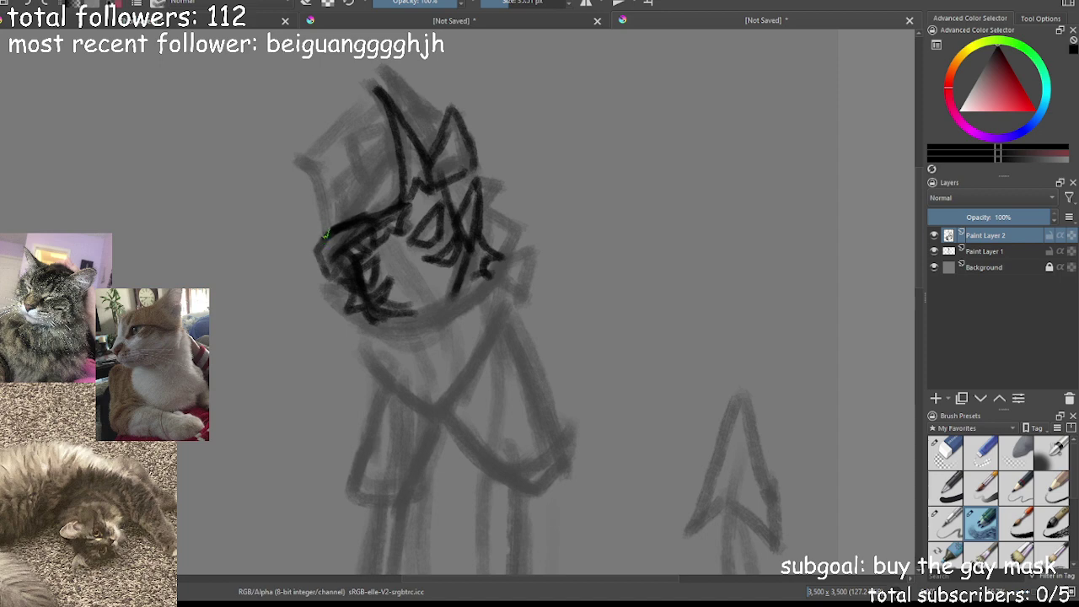
Outline the upper-left hair mass with crossed inner lines and add loose strands over the right eye
mouse_move(330, 225)
left_mouse_down()
mouse_move(316, 162)
mouse_move(322, 176)
mouse_move(377, 107)
mouse_move(329, 159)
mouse_move(350, 150)
mouse_move(366, 160)
mouse_move(348, 172)
mouse_move(363, 195)
mouse_move(351, 175)
mouse_move(376, 162)
mouse_move(382, 184)
mouse_move(349, 202)
mouse_move(367, 176)
mouse_move(336, 182)
mouse_move(340, 220)
left_mouse_up()
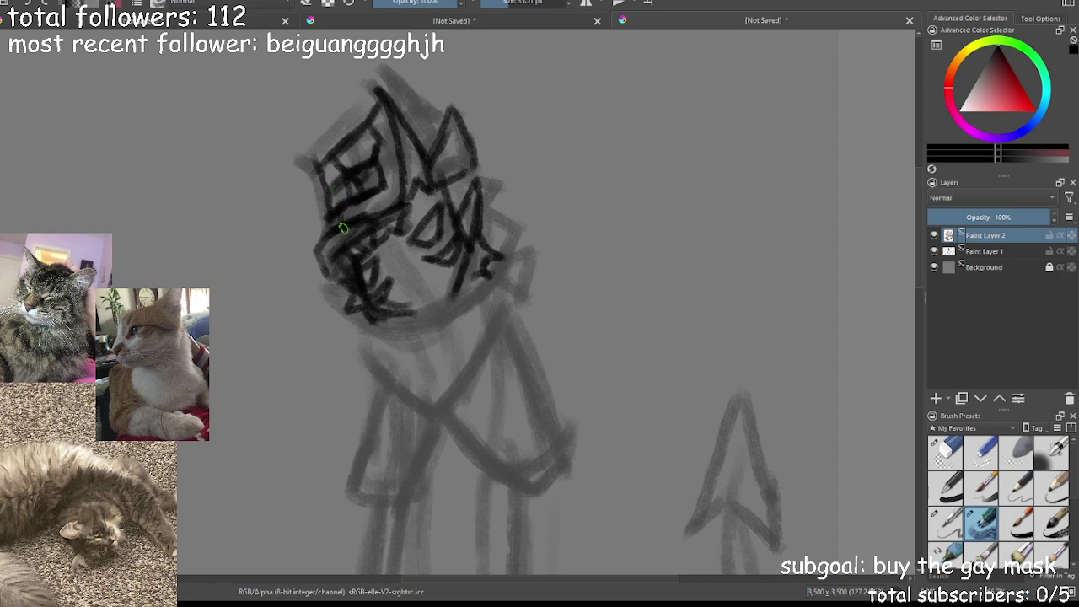
mouse_move(383, 162)
left_mouse_down()
mouse_move(403, 148)
mouse_move(424, 162)
left_mouse_up()
mouse_move(402, 217)
left_mouse_down()
mouse_move(437, 193)
mouse_move(468, 195)
mouse_move(453, 213)
mouse_move(443, 190)
mouse_move(442, 230)
left_mouse_up()
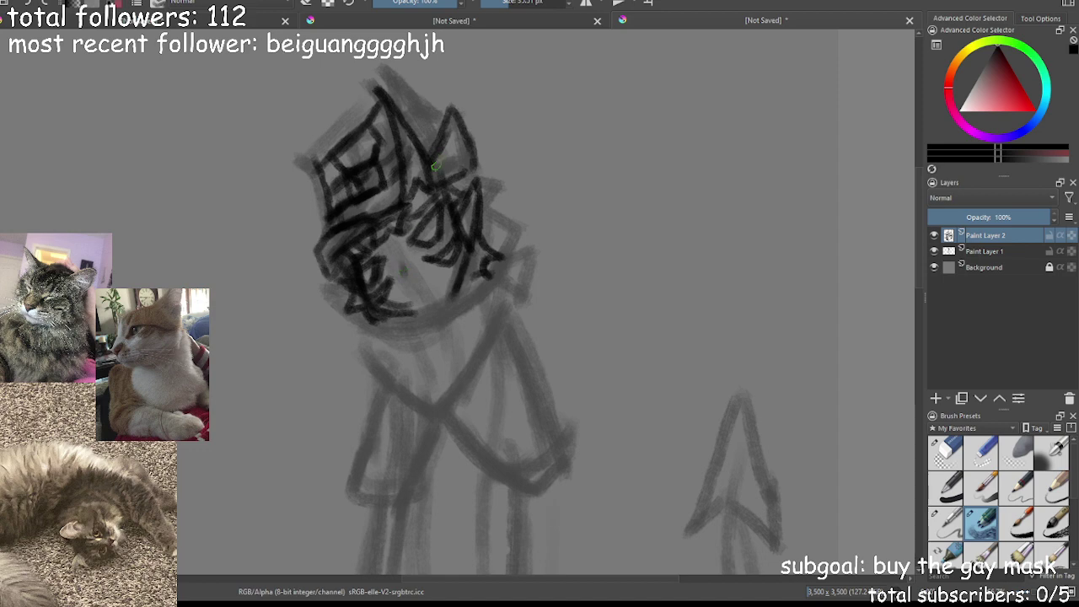
Add a short nose mark and try a curved jawline, erasing the curve again
left_click_drag(405, 279, 403, 264)
left_click_drag(364, 318, 457, 296)
left_click_drag(401, 319, 471, 276)
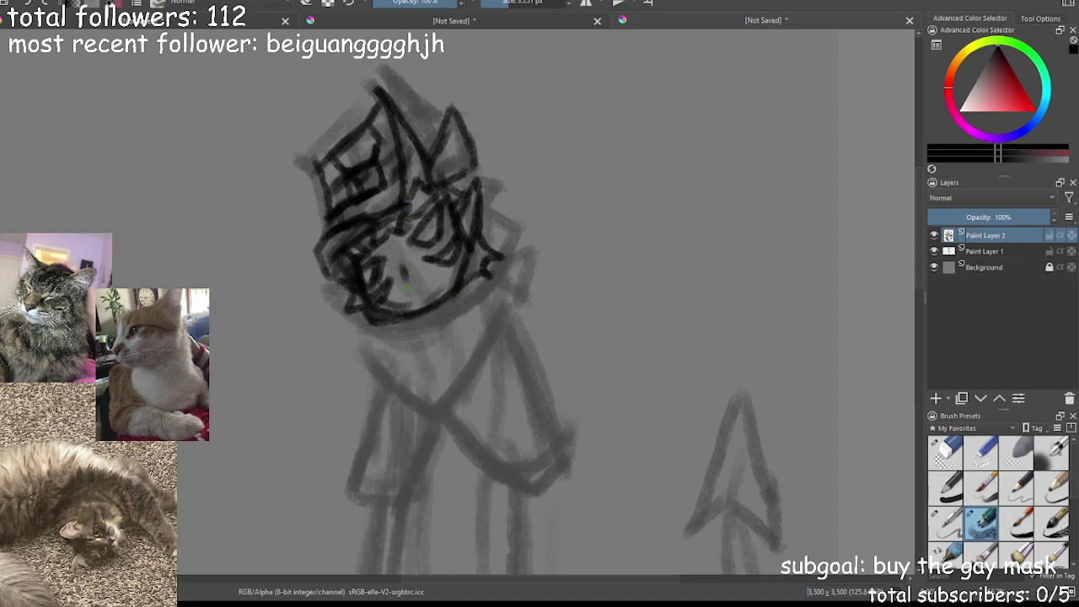
left_click(947, 453)
mouse_move(397, 310)
left_mouse_down()
mouse_move(385, 321)
mouse_move(439, 307)
mouse_move(383, 330)
left_mouse_up()
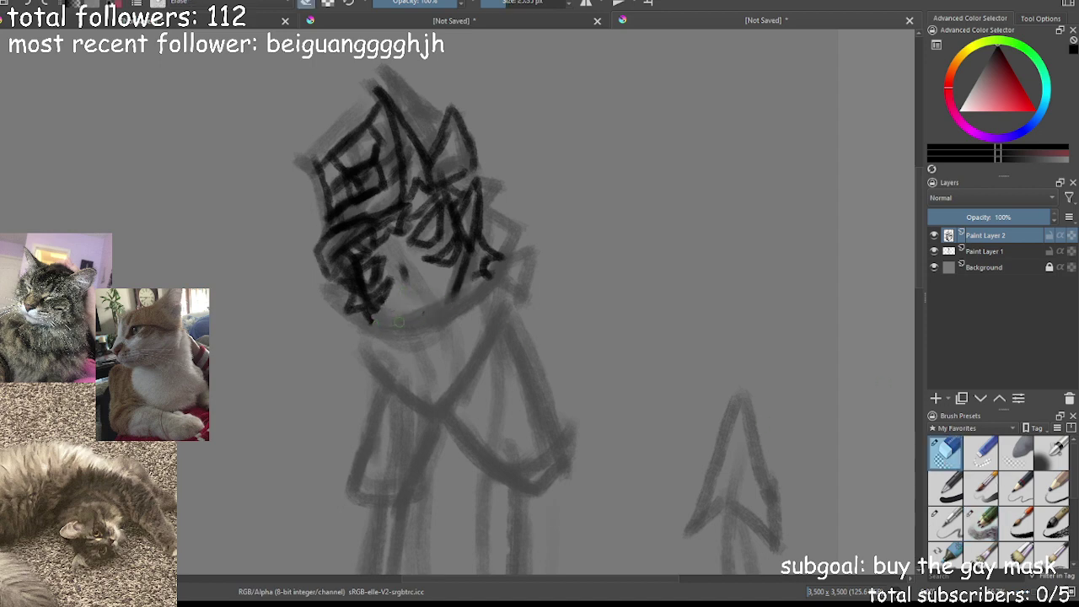
mouse_move(381, 257)
left_mouse_down()
mouse_move(366, 305)
mouse_move(475, 277)
mouse_move(474, 251)
mouse_move(487, 264)
mouse_move(420, 350)
left_mouse_up()
Draw the jawline, a pointed collar beneath it and a jagged tuft beside the right cheek, then erase stray marks inside the collar
left_click(972, 519)
left_click_drag(363, 323, 430, 384)
mouse_move(489, 285)
left_mouse_down()
mouse_move(432, 385)
mouse_move(506, 226)
mouse_move(498, 263)
mouse_move(522, 289)
left_mouse_up()
mouse_move(467, 246)
left_mouse_down()
mouse_move(453, 276)
mouse_move(484, 261)
mouse_move(453, 342)
left_mouse_up()
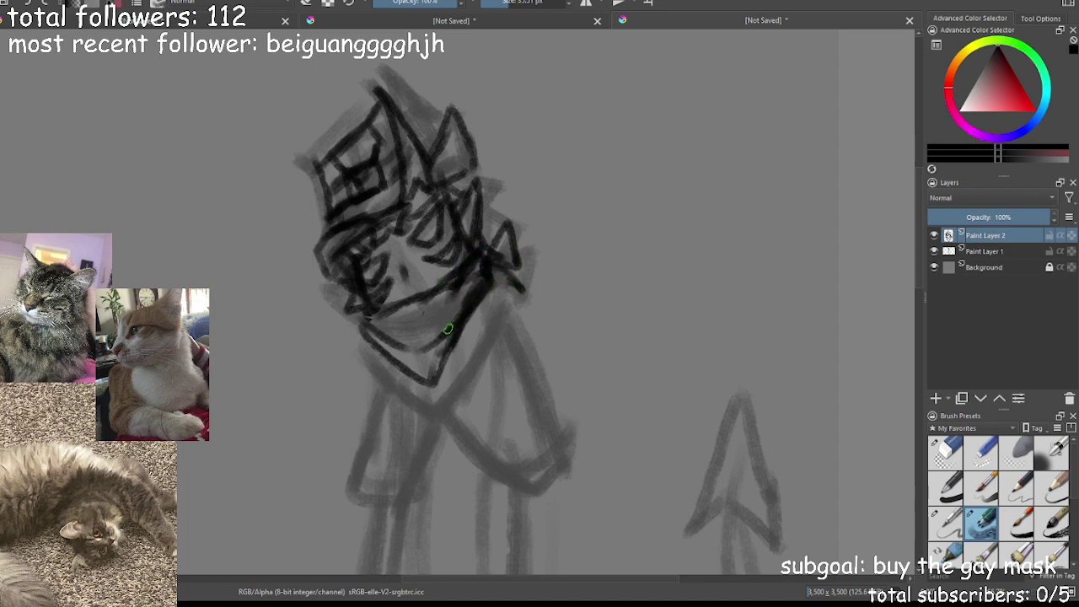
left_click(945, 453)
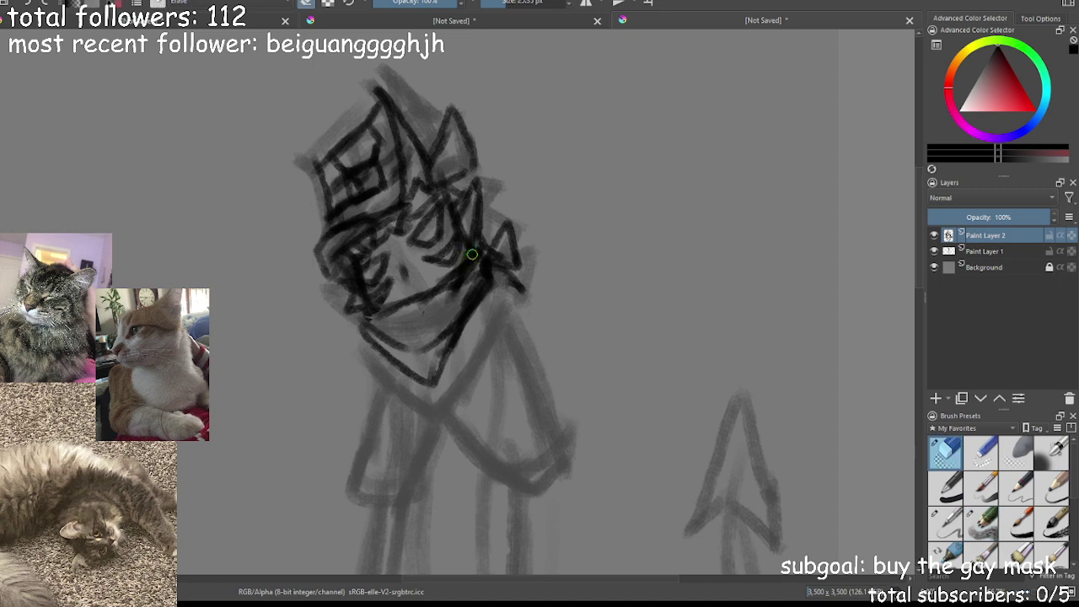
left_click_drag(477, 271, 430, 371)
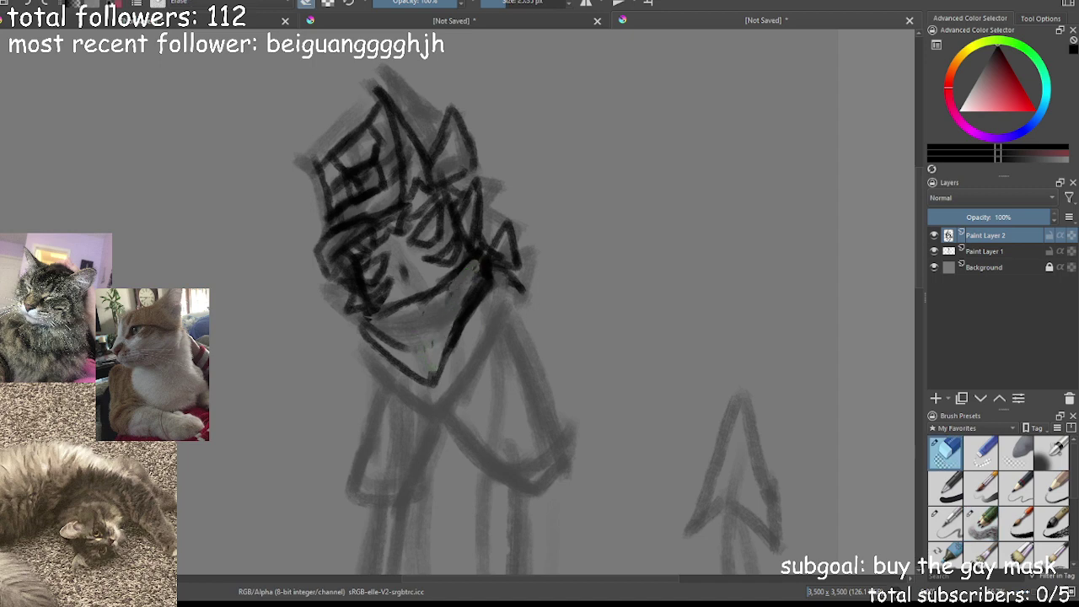
Outline the shoulders and both rounded upper sleeves below the pointed collar, following the faded sketch
key("ctrl+minus")
key("ctrl+minus")
key("ctrl+minus")
key("ctrl+minus")
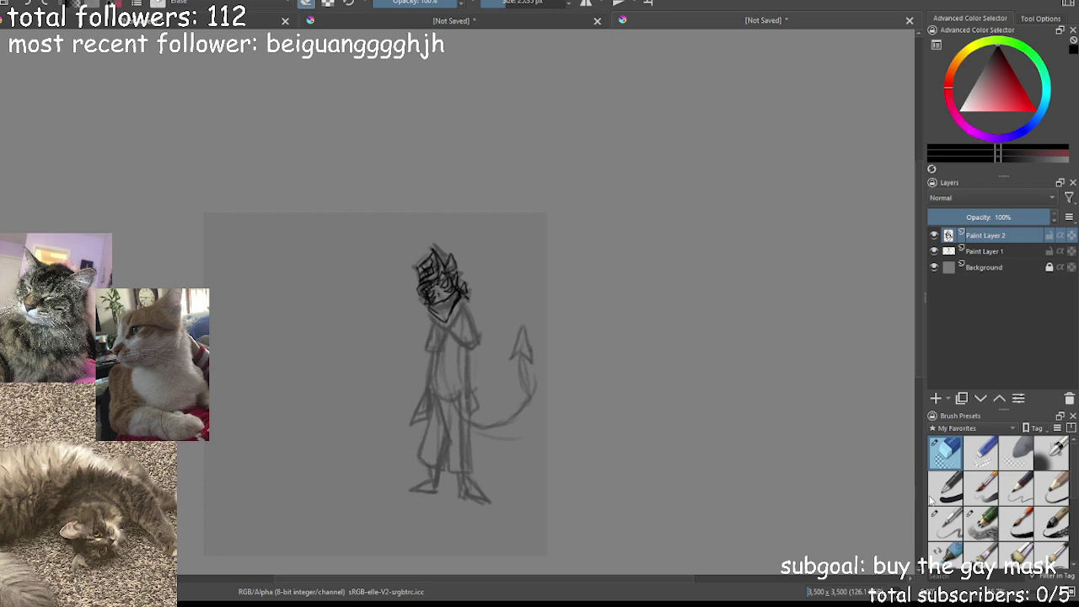
left_click(974, 519)
key("plus")
key("plus")
key("plus")
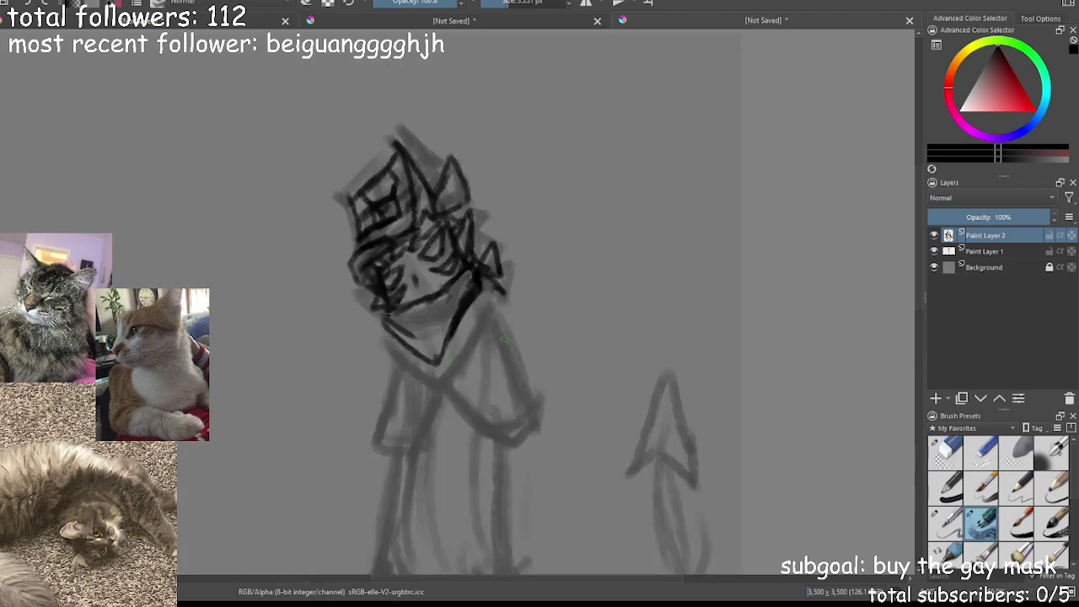
left_click_drag(494, 379, 469, 294)
left_click_drag(444, 215, 413, 286)
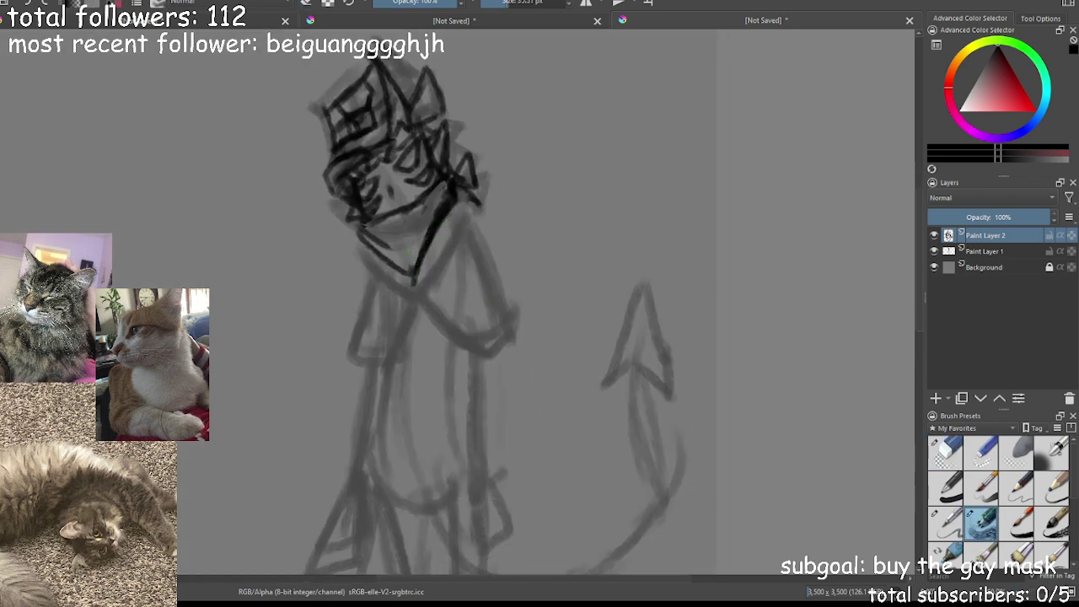
left_click_drag(358, 224, 412, 285)
mouse_move(369, 224)
left_mouse_down()
mouse_move(345, 353)
mouse_move(393, 359)
mouse_move(407, 293)
mouse_move(483, 327)
left_mouse_up()
mouse_move(457, 197)
left_mouse_down()
mouse_move(502, 278)
mouse_move(473, 347)
mouse_move(428, 260)
mouse_move(458, 325)
left_mouse_up()
key("ctrl+minus")
key("ctrl+minus")
key("ctrl+minus")
key("ctrl+plus")
key("ctrl+plus")
mouse_move(403, 396)
left_mouse_down()
mouse_move(473, 417)
mouse_move(437, 409)
left_mouse_up()
key("ctrl+minus")
key("ctrl+minus")
key("minus")
key("ctrl+plus")
key("ctrl+z")
Draw a slanted belt with a square buckle and outline the right trouser leg down to its hem
mouse_move(428, 374)
left_mouse_down()
mouse_move(425, 230)
mouse_move(391, 321)
mouse_move(396, 346)
left_mouse_up()
left_click_drag(393, 242, 472, 272)
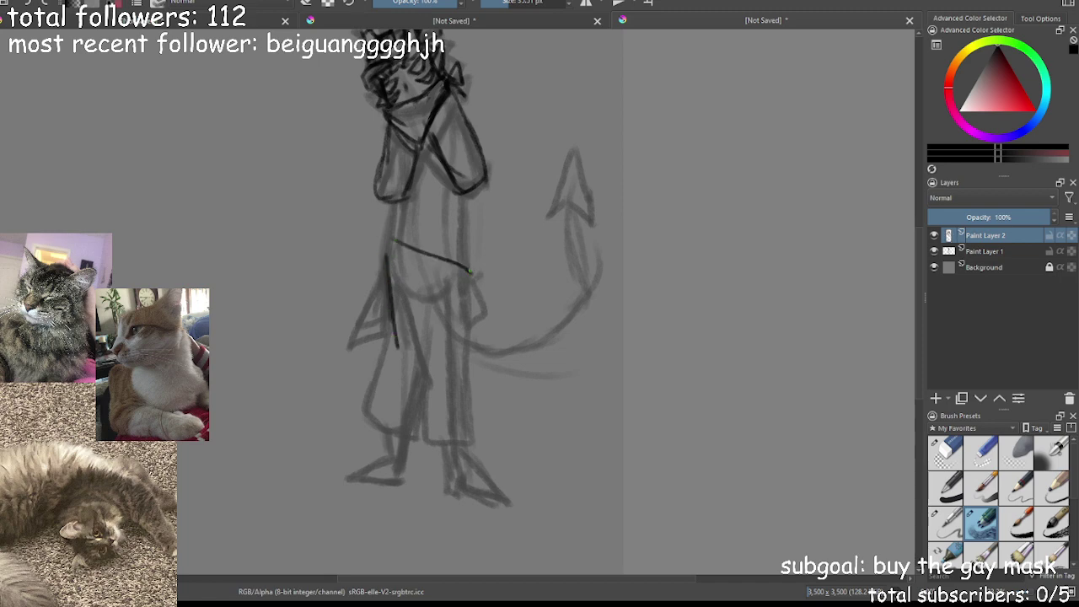
mouse_move(394, 243)
left_mouse_down()
mouse_move(414, 267)
mouse_move(427, 252)
mouse_move(418, 268)
mouse_move(407, 245)
mouse_move(429, 250)
mouse_move(393, 238)
mouse_move(390, 270)
left_mouse_up()
left_click_drag(464, 270, 465, 413)
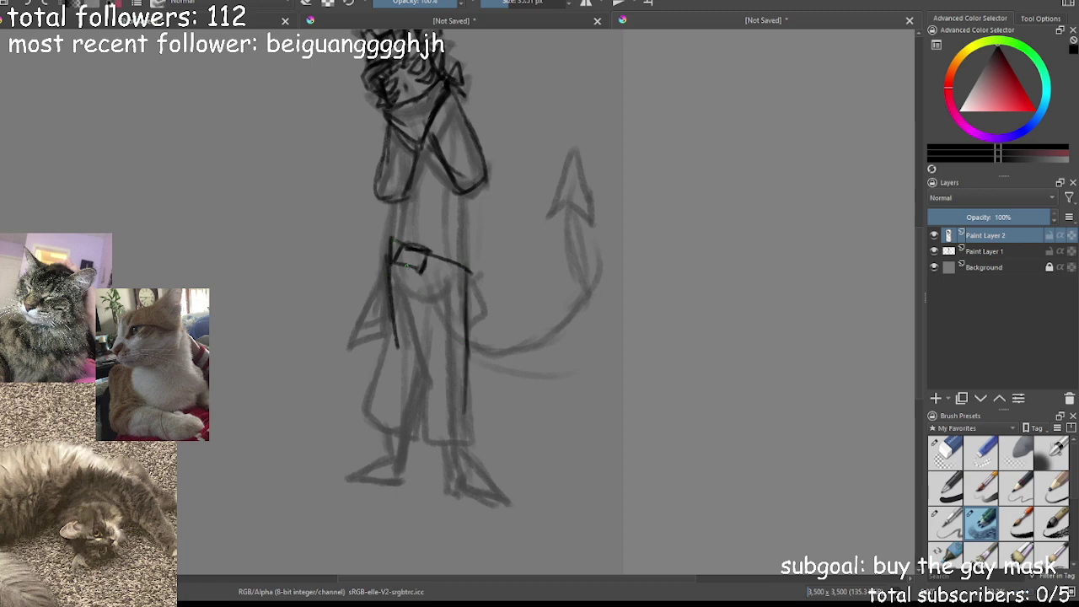
mouse_move(391, 256)
left_mouse_down()
mouse_move(461, 282)
mouse_move(410, 265)
mouse_move(421, 404)
mouse_move(423, 370)
mouse_move(432, 437)
mouse_move(478, 445)
left_mouse_up()
left_click_drag(474, 380, 476, 452)
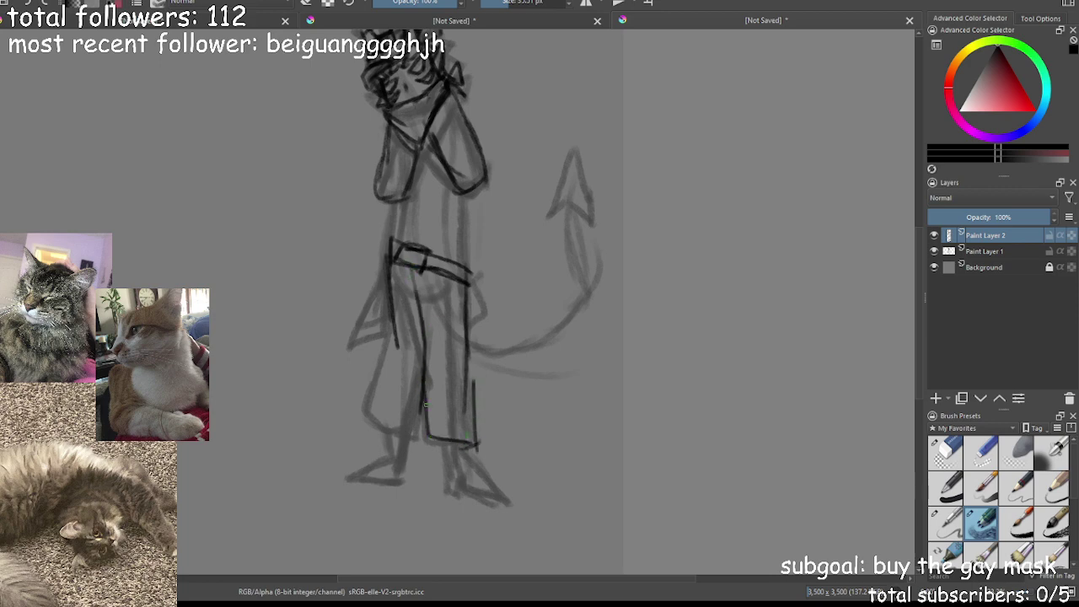
Outline the left trouser leg and its hem, and draw the curved tail with its arrowhead tip
mouse_move(393, 312)
left_mouse_down()
mouse_move(372, 405)
mouse_move(418, 443)
left_mouse_up()
left_click_drag(422, 376, 416, 460)
mouse_move(417, 265)
left_mouse_down()
mouse_move(429, 345)
mouse_move(558, 305)
mouse_move(577, 248)
mouse_move(578, 274)
mouse_move(568, 209)
mouse_move(541, 225)
mouse_move(570, 135)
mouse_move(590, 223)
left_mouse_up()
Draw the long lower sleeves with flared, pointed ends hanging on both sides of the belt
mouse_move(467, 188)
left_mouse_down()
mouse_move(479, 290)
mouse_move(498, 319)
mouse_move(478, 329)
left_mouse_up()
left_click_drag(469, 271, 474, 331)
mouse_move(383, 275)
left_mouse_down()
mouse_move(392, 327)
mouse_move(385, 269)
left_mouse_up()
mouse_move(381, 184)
left_mouse_down()
mouse_move(373, 279)
mouse_move(395, 288)
left_mouse_up()
left_click_drag(479, 183, 486, 270)
left_click_drag(486, 226, 477, 285)
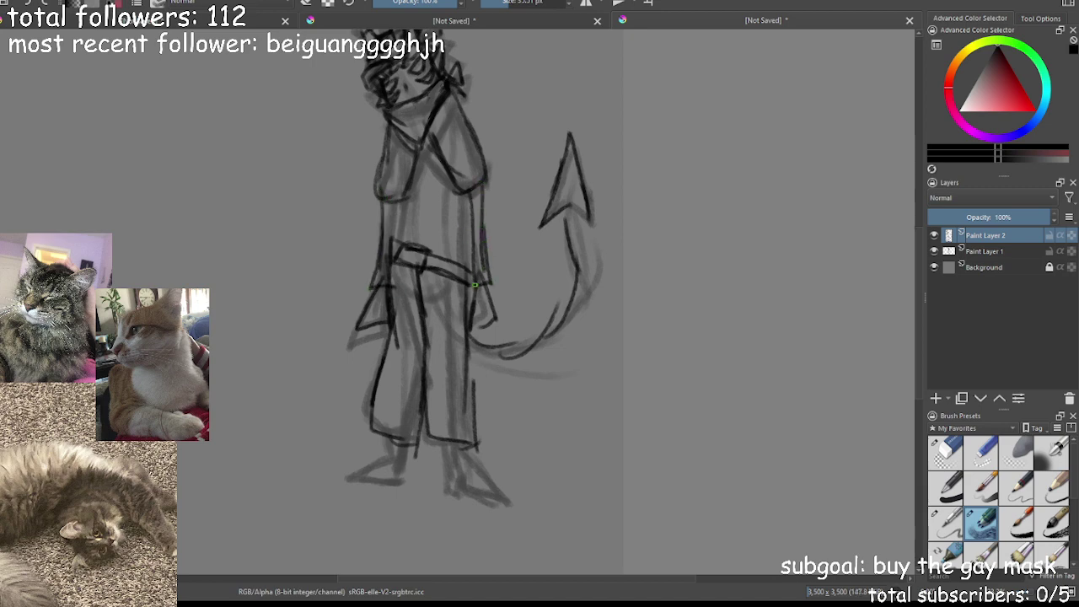
Draw the torso's side lines down to the belt and add diagonal sash lines across the chest
left_click_drag(462, 185, 461, 283)
left_click_drag(462, 234, 461, 280)
mouse_move(459, 285)
left_mouse_down()
mouse_move(481, 290)
mouse_move(466, 287)
left_mouse_up()
left_click_drag(400, 199, 396, 243)
left_click_drag(455, 181, 462, 253)
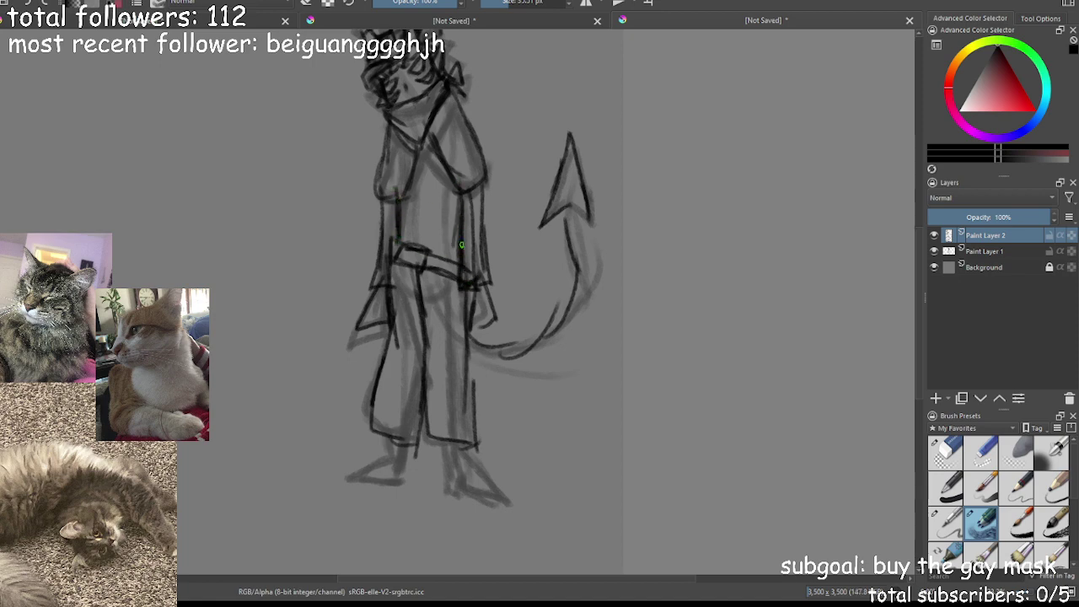
left_click_drag(438, 160, 401, 229)
left_click_drag(457, 166, 423, 238)
left_click_drag(447, 195, 409, 248)
Transform Paint Layer 2 by squashing the line drawing downward from its upper edge to make the figure shorter
key("ctrl+minus")
key("ctrl+minus")
key("ctrl+minus")
key("ctrl+minus")
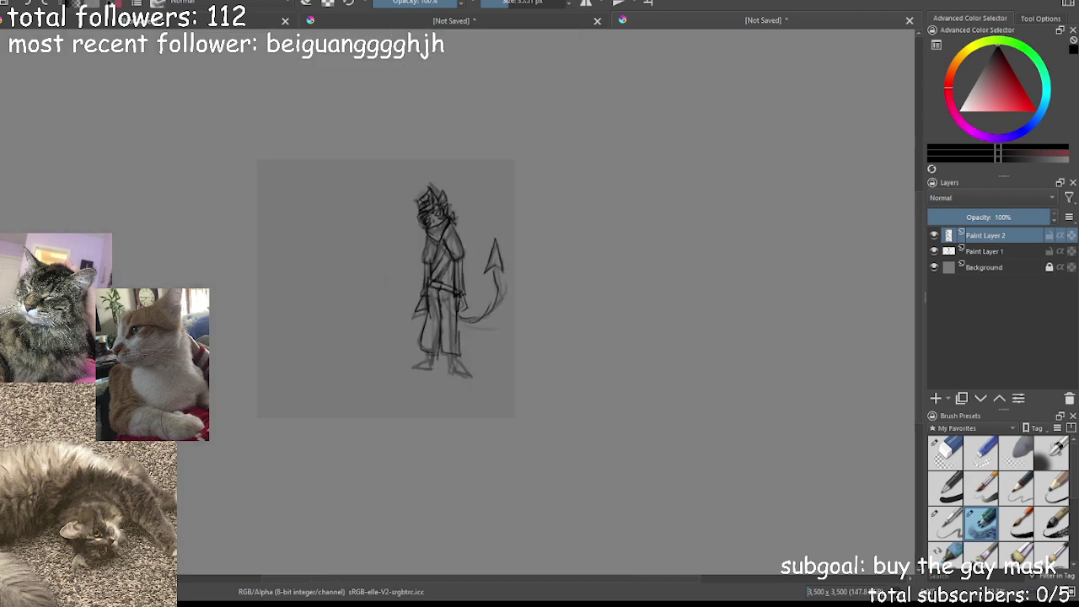
key("ctrl+plus")
key("ctrl+plus")
scroll(451, 282, "up", 2)
key("ctrl+t")
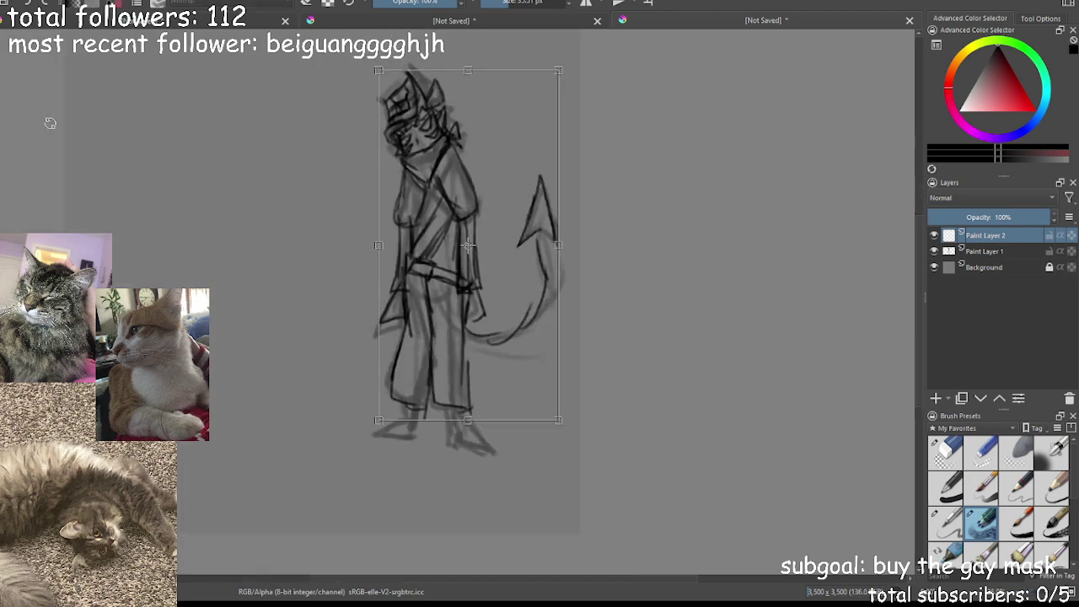
left_click_drag(470, 69, 465, 118)
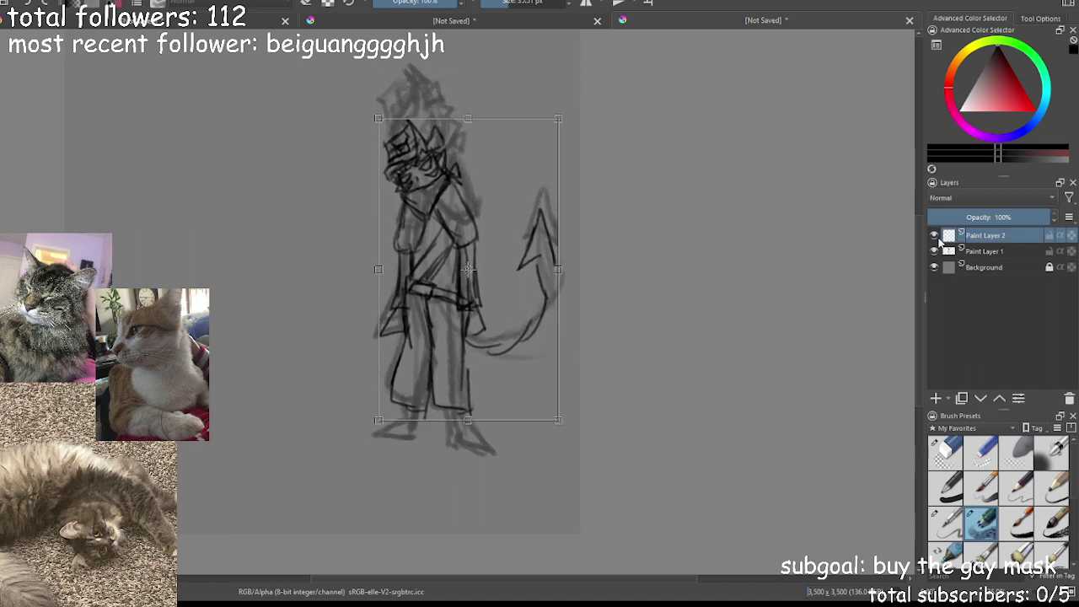
Squash the faded sketch on Paint Layer 1 vertically to match the shortened line drawing and apply the transform
left_click(1006, 254)
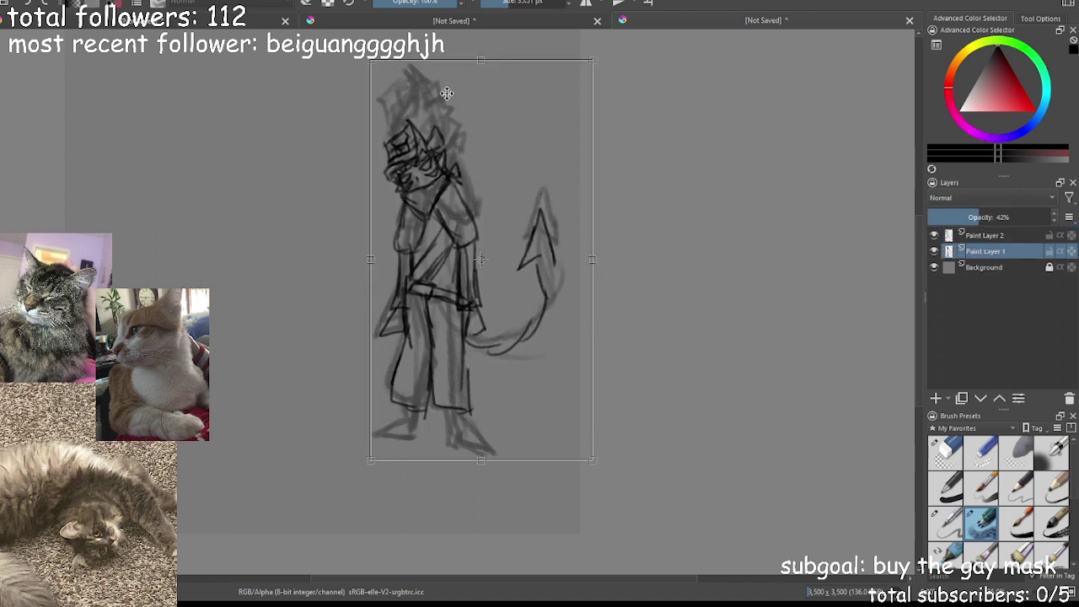
left_click_drag(482, 57, 483, 119)
scroll(481, 143, "down", 4)
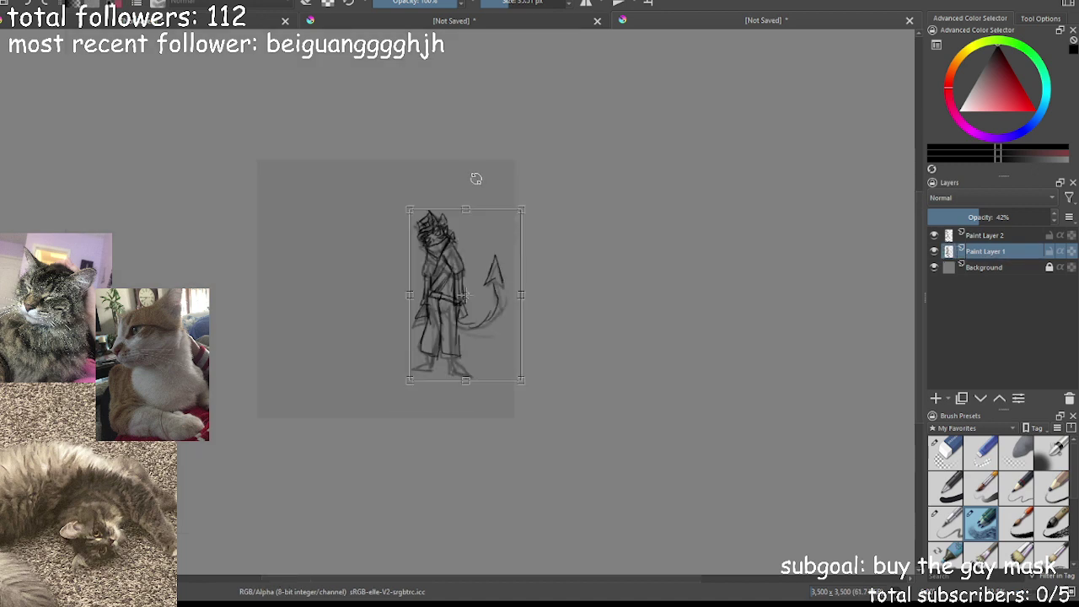
key("ctrl+plus")
key("ctrl+plus")
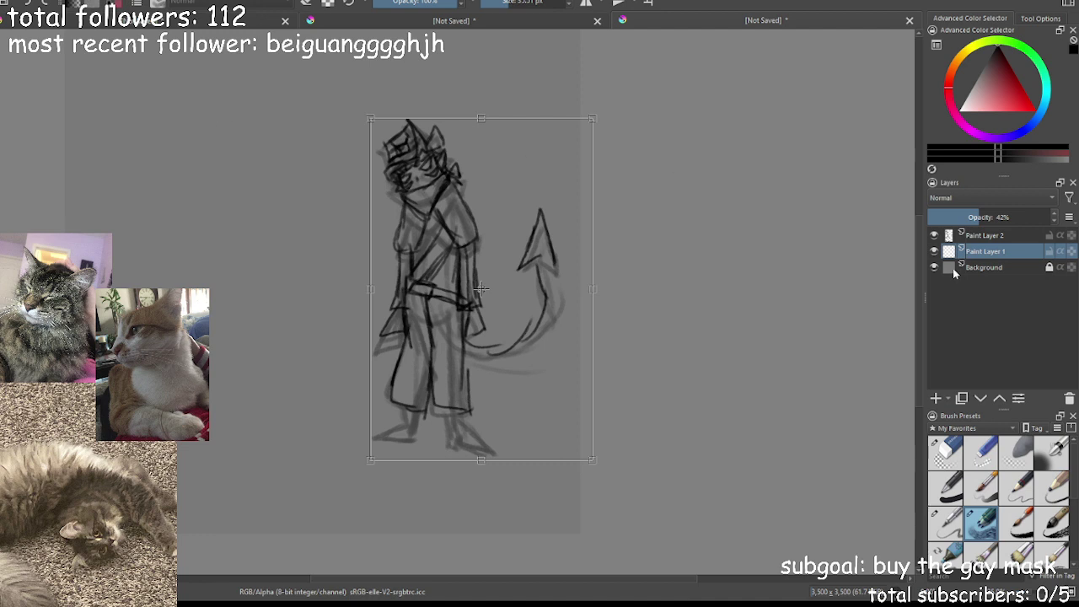
key("Return")
Create a layer group above the drawing layers and move Paint Layer 2 and Paint Layer 1 into it
key("ctrl+g")
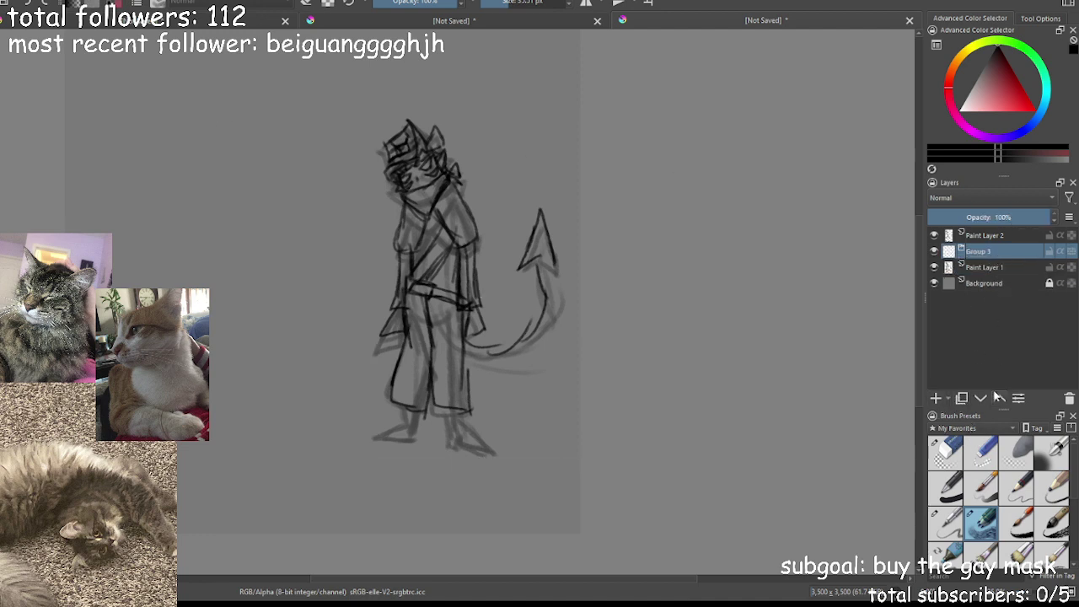
left_click(999, 397)
left_click(998, 252)
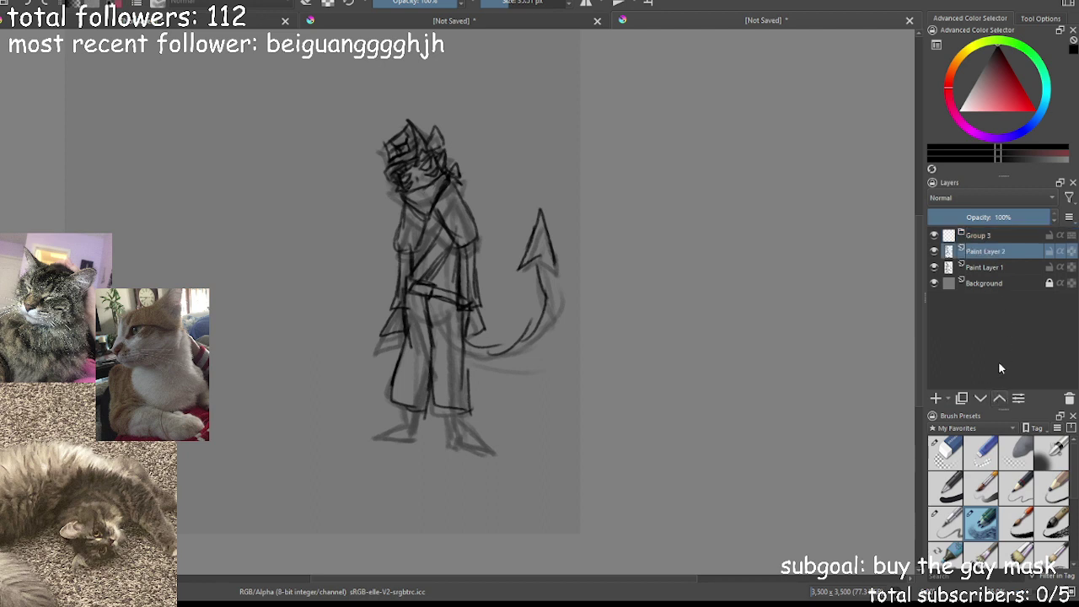
left_click(999, 397)
left_click(997, 268)
left_click(999, 398)
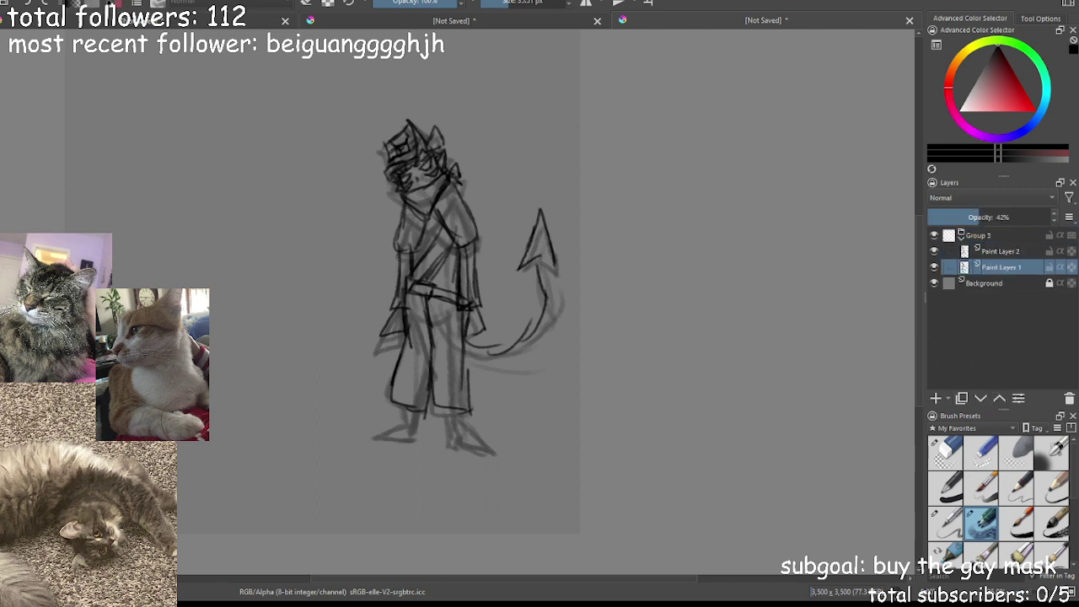
key("ctrl+t")
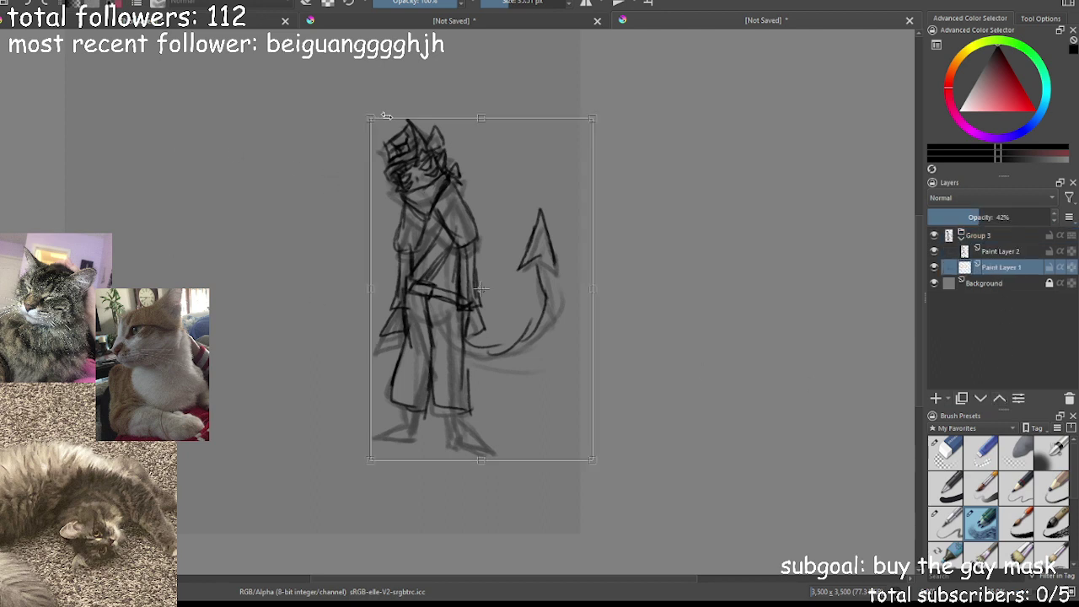
left_click_drag(370, 115, 335, 74)
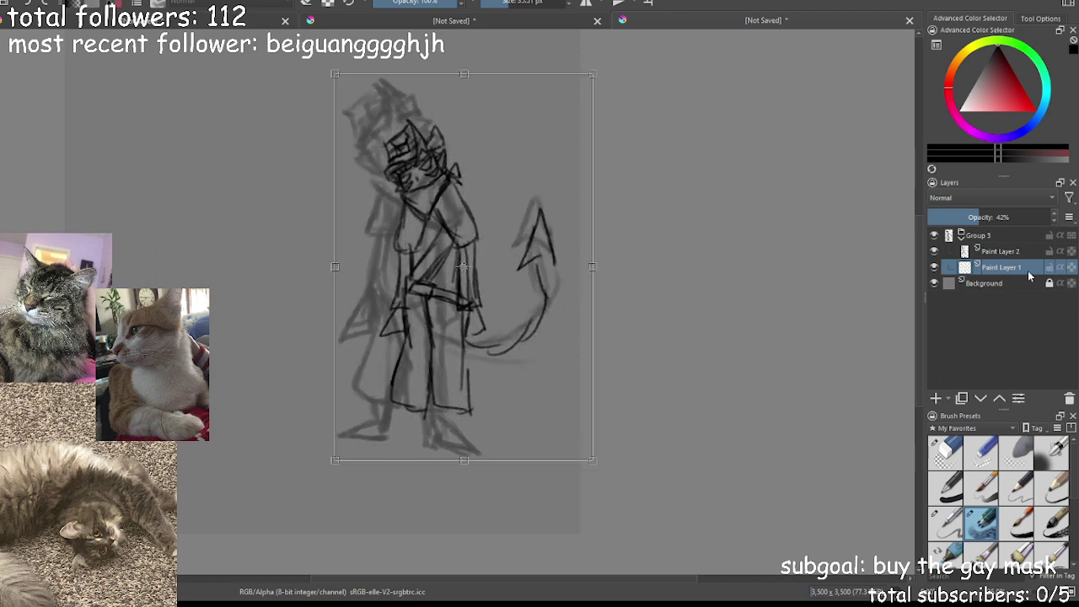
key("ctrl+z")
Enlarge the whole layer group, move the figure closer to the canvas centre and apply the transform
left_click(1035, 237)
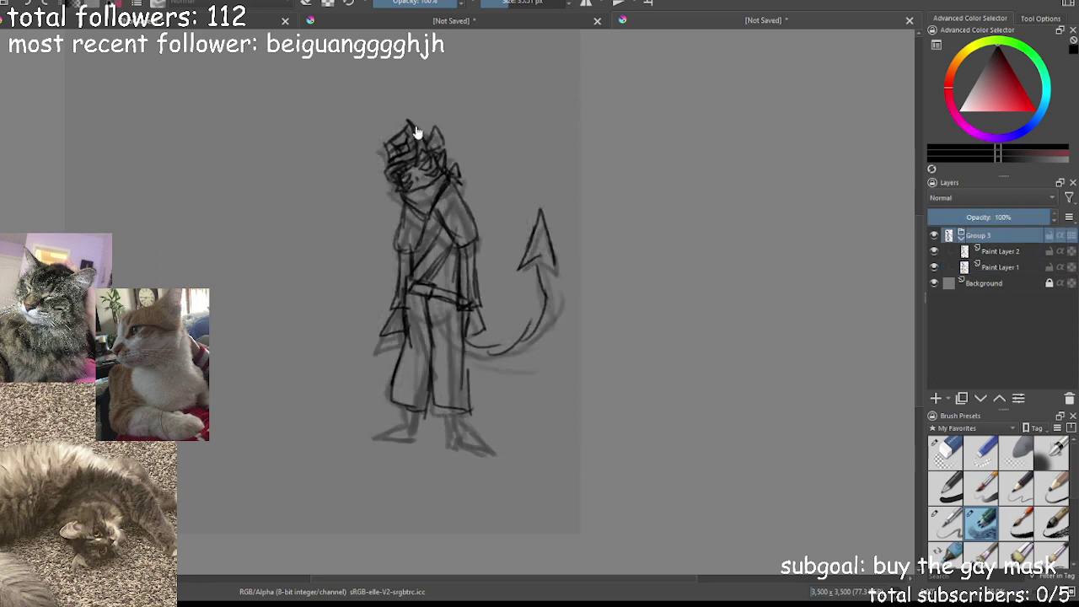
left_click_drag(363, 112, 300, 37)
mouse_move(379, 130)
left_mouse_down()
mouse_move(361, 205)
mouse_move(356, 185)
left_mouse_up()
key("ctrl+minus")
key("ctrl+minus")
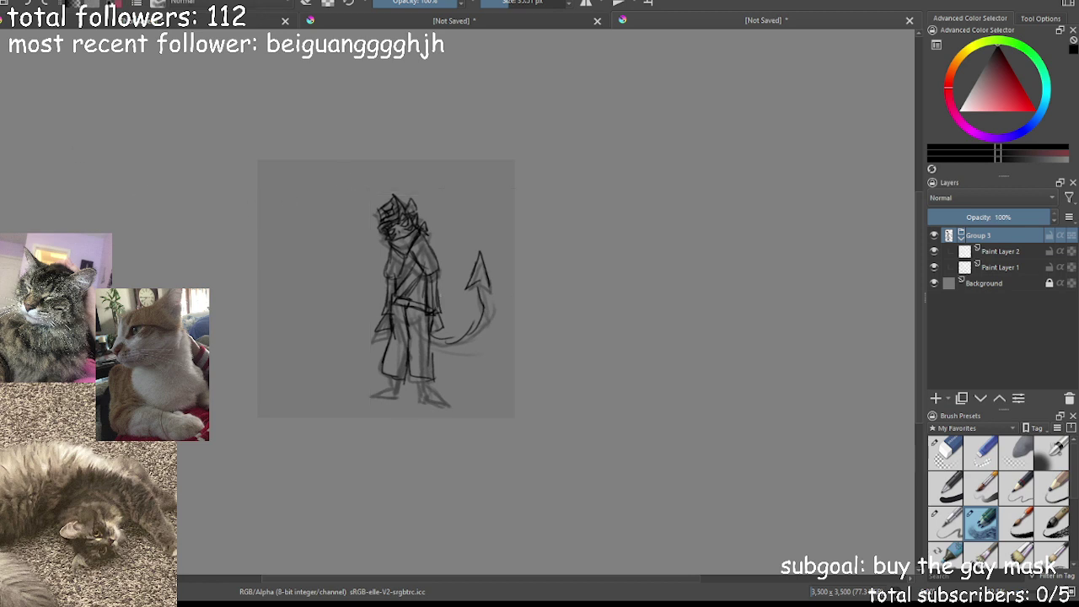
key("Return")
Make Paint Layer 2 inside the group the active drawing layer
key("ctrl+plus")
key("ctrl+plus")
key("ctrl+plus")
key("ctrl+plus")
key("ctrl+plus")
left_click_drag(340, 130, 364, 271)
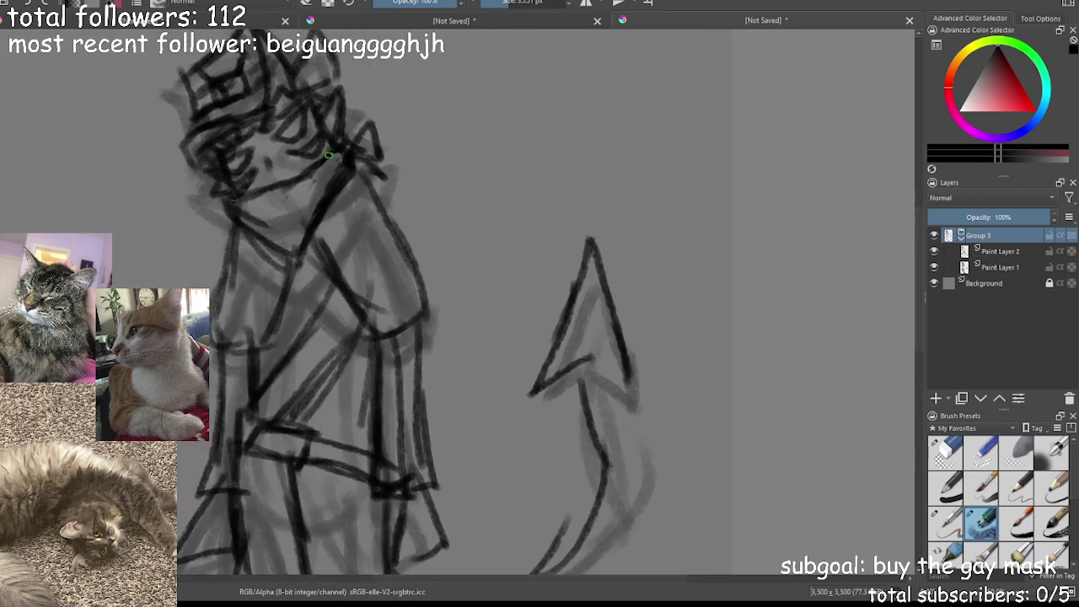
left_click(1012, 252)
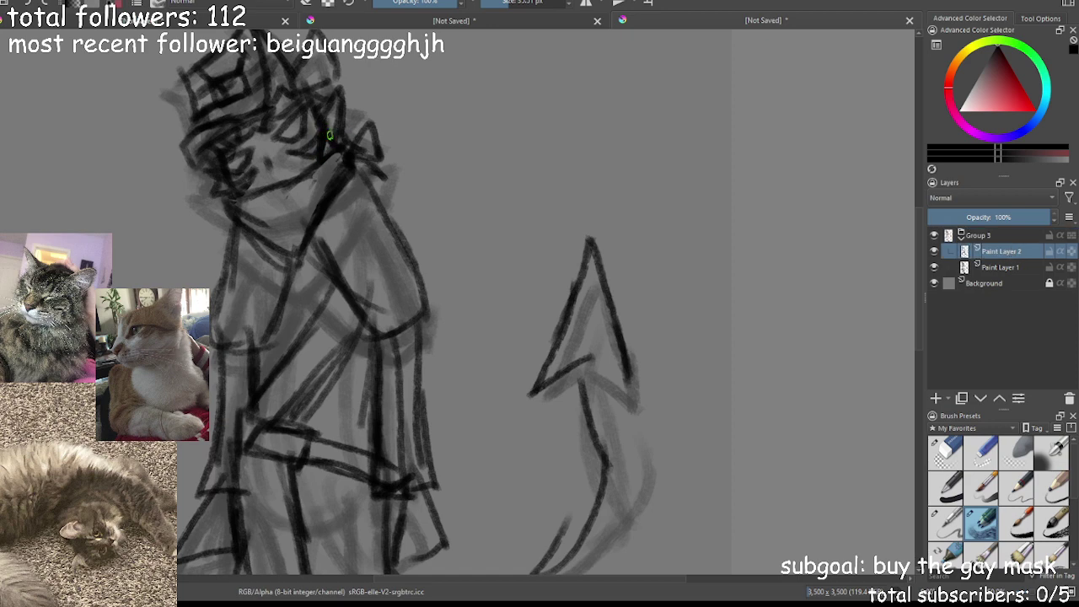
Add short zigzag marks along the diagonal sash just above the belt
scroll(339, 139, "down", 4)
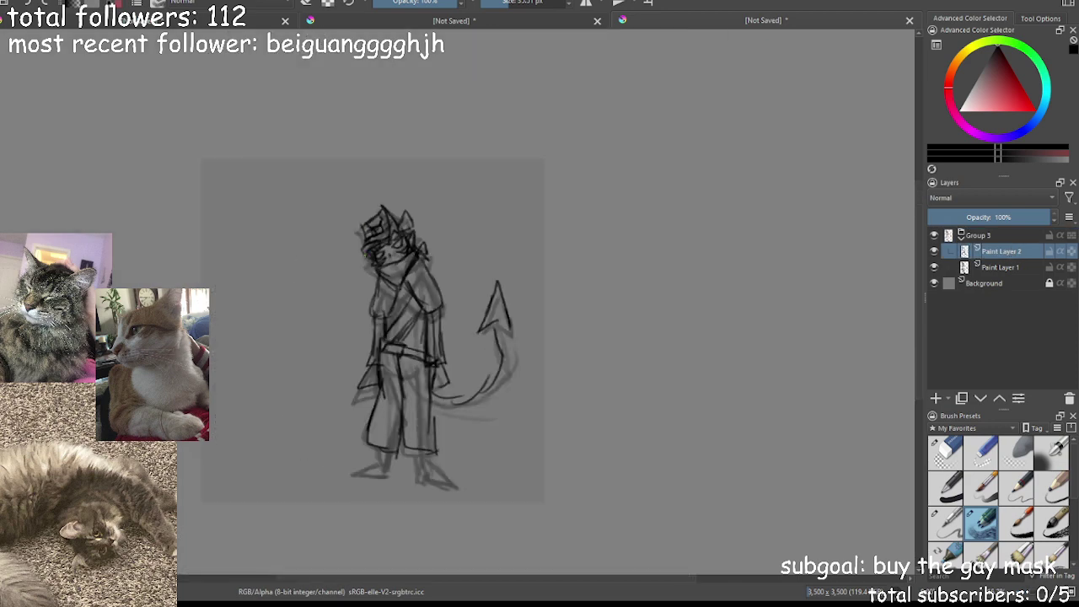
scroll(392, 337, "up", 3)
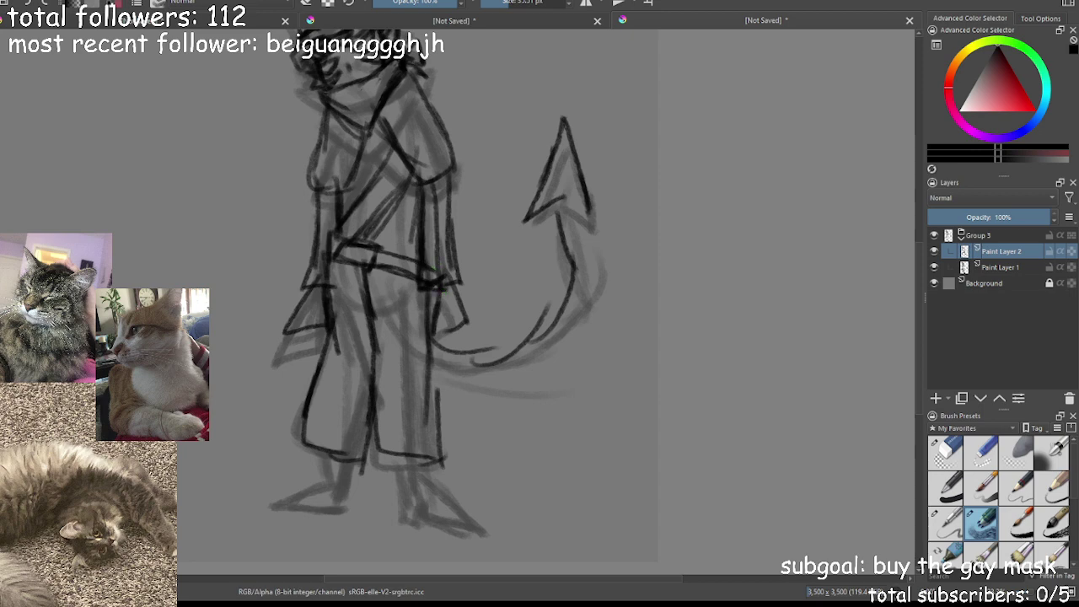
left_click_drag(433, 259, 438, 308)
left_click_drag(404, 184, 408, 227)
left_click_drag(405, 221, 383, 228)
left_click_drag(391, 187, 384, 241)
left_click_drag(361, 200, 364, 240)
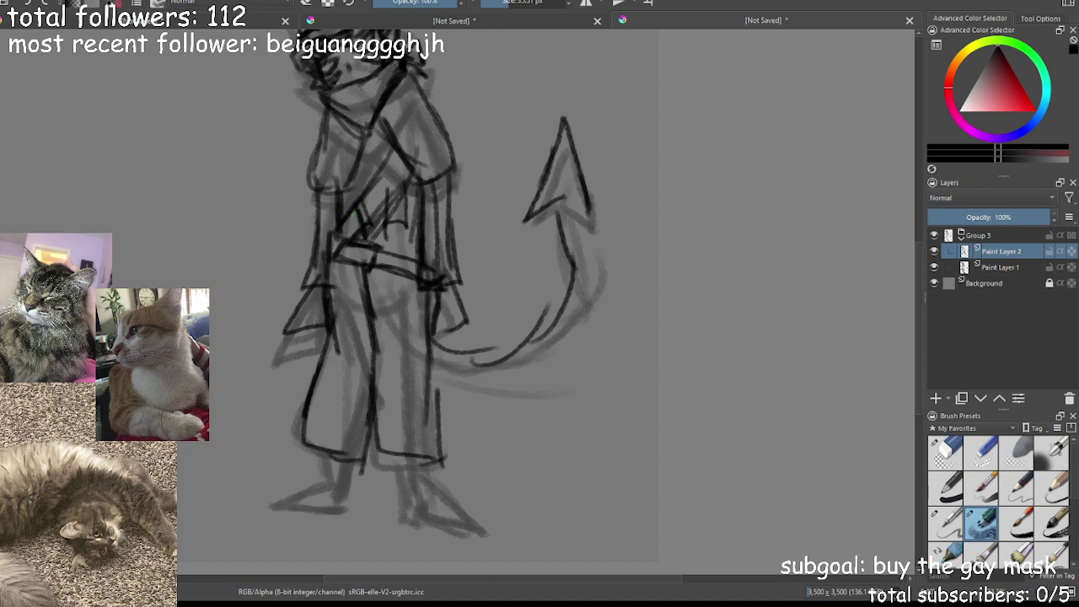
mouse_move(375, 194)
left_mouse_down()
mouse_move(376, 228)
mouse_move(385, 214)
left_mouse_up()
mouse_move(390, 221)
left_mouse_down()
mouse_move(405, 218)
mouse_move(389, 194)
mouse_move(407, 193)
left_mouse_up()
left_click_drag(346, 239, 342, 221)
Add short, dark hand marks at the hips beneath both sleeve ends
mouse_move(408, 263)
left_mouse_down()
mouse_move(417, 314)
mouse_move(433, 287)
left_mouse_up()
left_click_drag(441, 326, 433, 292)
mouse_move(312, 264)
left_mouse_down()
mouse_move(314, 316)
mouse_move(332, 309)
mouse_move(327, 301)
mouse_move(318, 313)
left_mouse_up()
Redraw the edges of the pointed tuft on the right side of the head, undoing a stray stroke first
key("ctrl+minus")
key("ctrl+minus")
key("ctrl+plus")
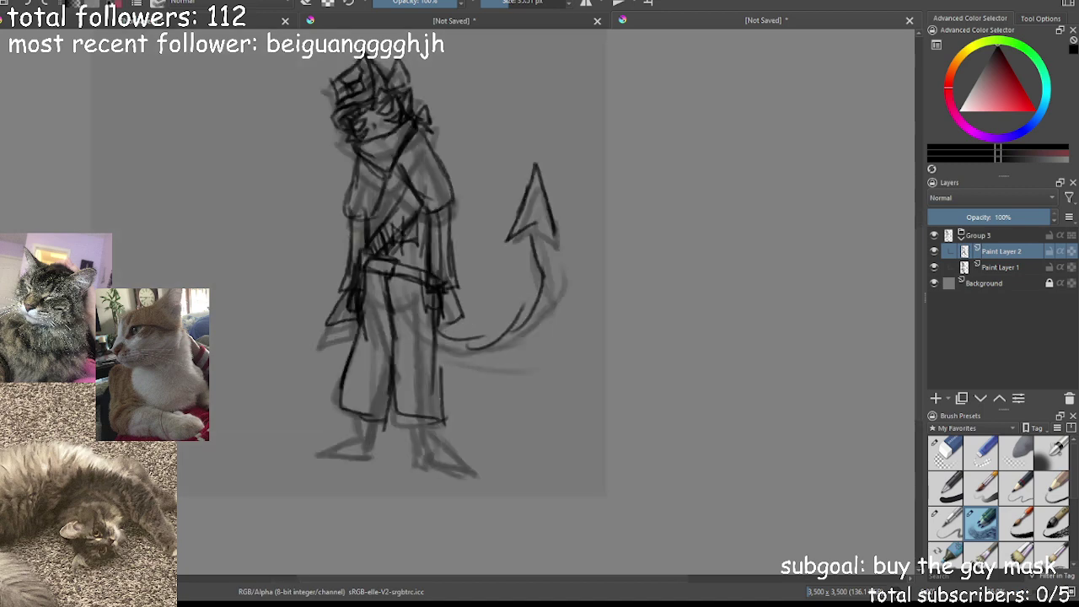
key("ctrl+plus")
left_click_drag(393, 148, 421, 290)
left_click_drag(328, 164, 326, 189)
key("ctrl+z")
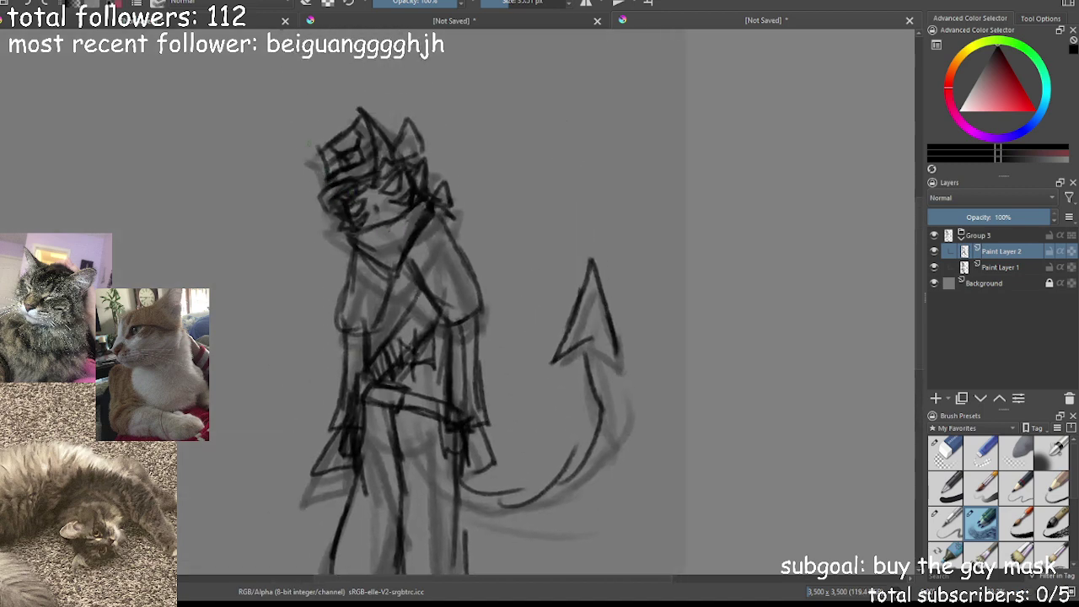
mouse_move(376, 172)
left_mouse_down()
mouse_move(363, 117)
mouse_move(393, 152)
mouse_move(424, 155)
mouse_move(410, 162)
left_mouse_up()
Erase the right part of the zigzag marks above the belt with a small eraser, then switch back to the sketching brush
key("ctrl+minus")
key("ctrl+minus")
key("plus")
key("plus")
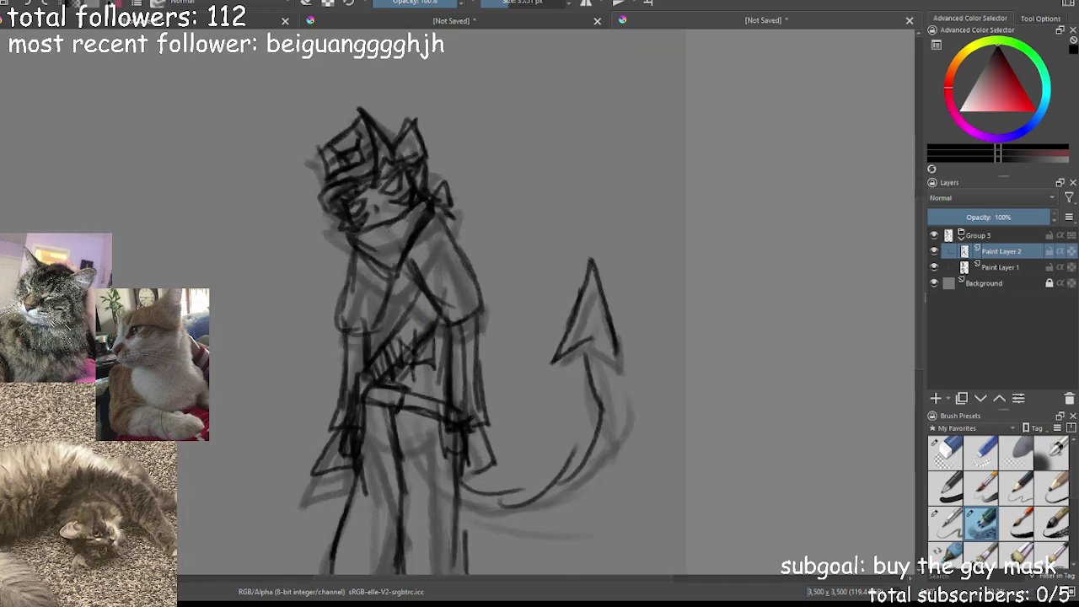
left_click(944, 451)
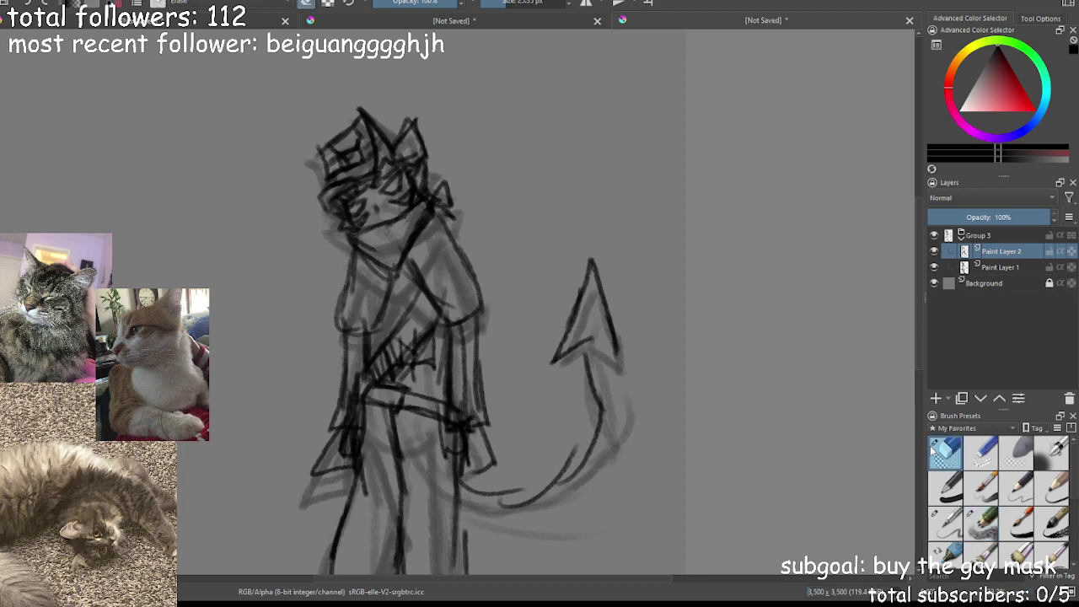
left_click(498, 2)
key("bracketleft")
key("bracketleft")
key("bracketleft")
left_click_drag(417, 339, 423, 342)
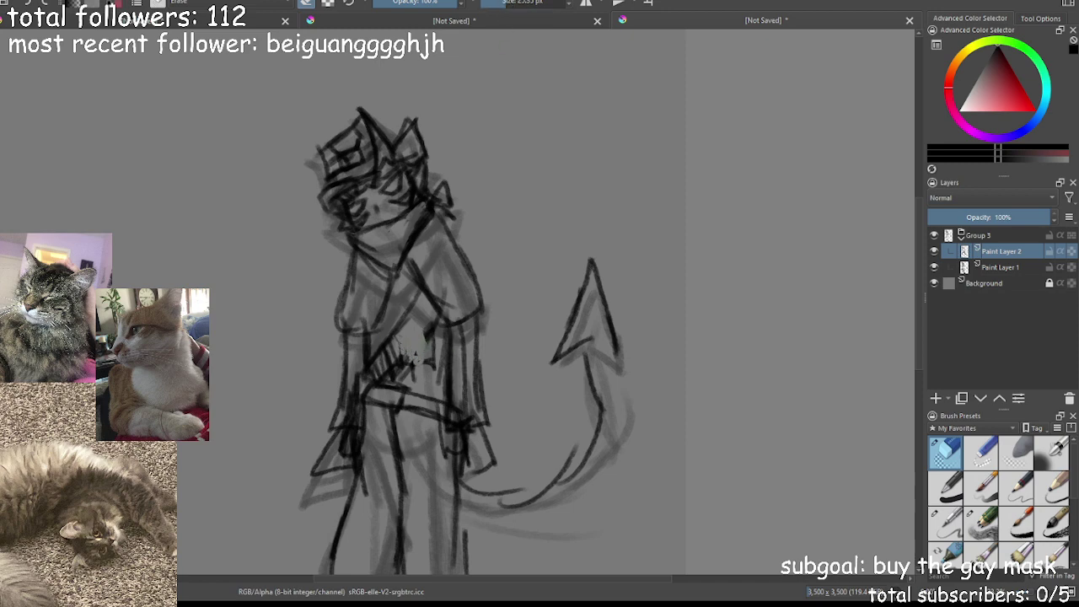
left_click(984, 529)
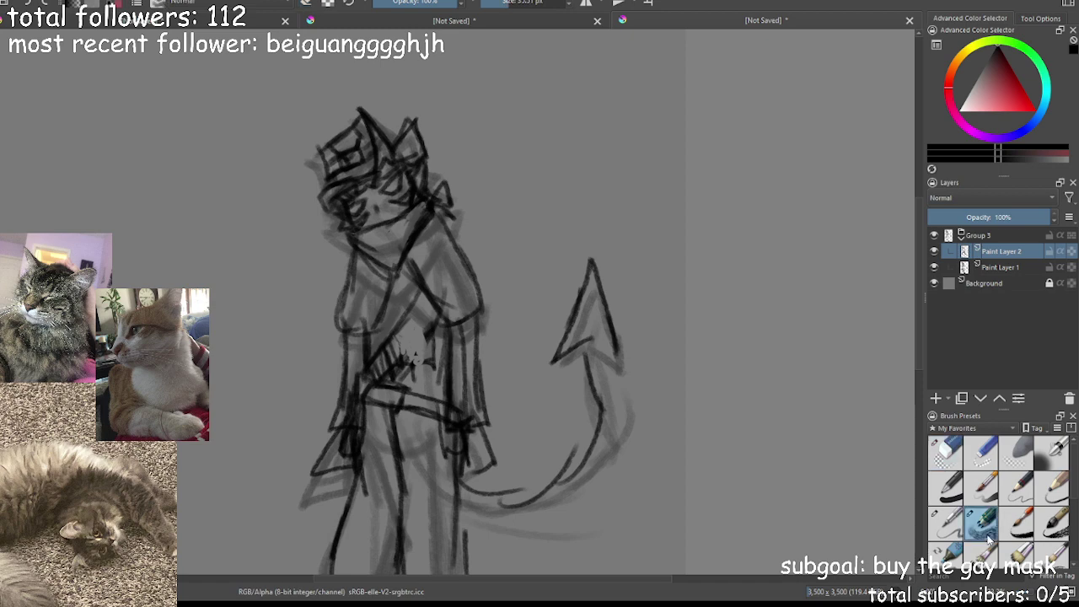
Add short dark strokes around the torso opening above the belt and along the collar and upper sleeve
mouse_move(400, 337)
left_mouse_down()
mouse_move(401, 366)
mouse_move(444, 365)
mouse_move(432, 366)
mouse_move(417, 340)
mouse_move(413, 349)
left_mouse_up()
mouse_move(411, 302)
left_mouse_down()
mouse_move(429, 327)
mouse_move(425, 309)
mouse_move(431, 317)
left_mouse_up()
mouse_move(354, 223)
left_mouse_down()
mouse_move(409, 211)
mouse_move(406, 263)
mouse_move(395, 253)
left_mouse_up()
key("ctrl+minus")
key("ctrl+minus")
key("ctrl+plus")
key("ctrl+plus")
mouse_move(396, 269)
left_mouse_down()
mouse_move(373, 330)
mouse_move(344, 331)
left_mouse_up()
left_click_drag(354, 251, 341, 325)
scroll(410, 251, "down", 5)
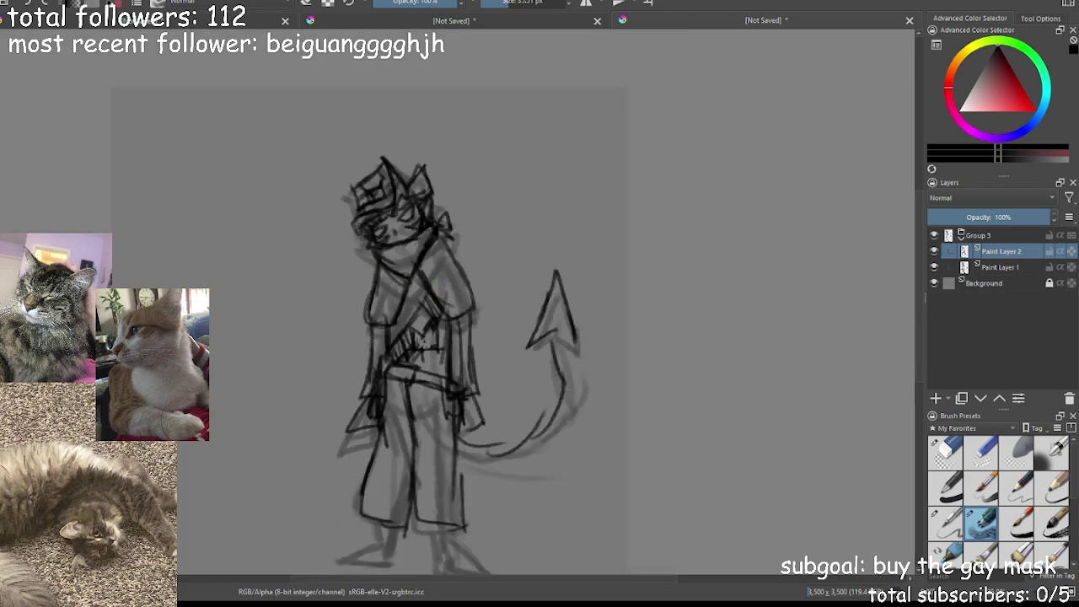
Outline two pointed, heeled boots below the trouser legs over the faded sketch, undoing the stray strokes
scroll(410, 251, "up", 2)
scroll(421, 338, "up", 3)
mouse_move(417, 361)
left_mouse_down()
mouse_move(469, 365)
mouse_move(509, 334)
mouse_move(508, 246)
mouse_move(533, 269)
left_mouse_up()
left_click_drag(523, 221, 535, 269)
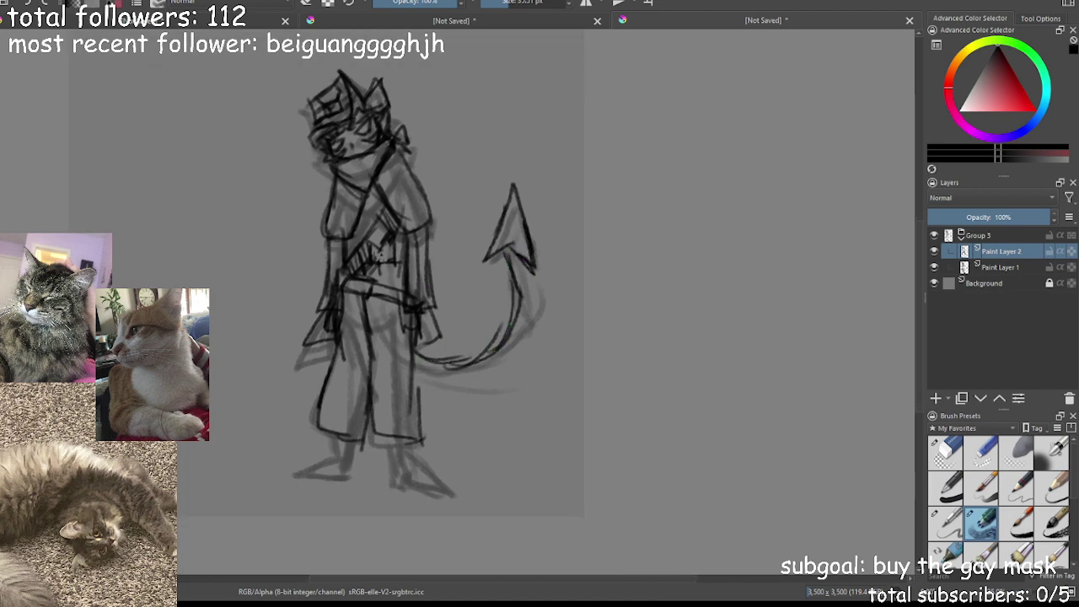
scroll(427, 263, "down", 4)
scroll(451, 302, "up", 2)
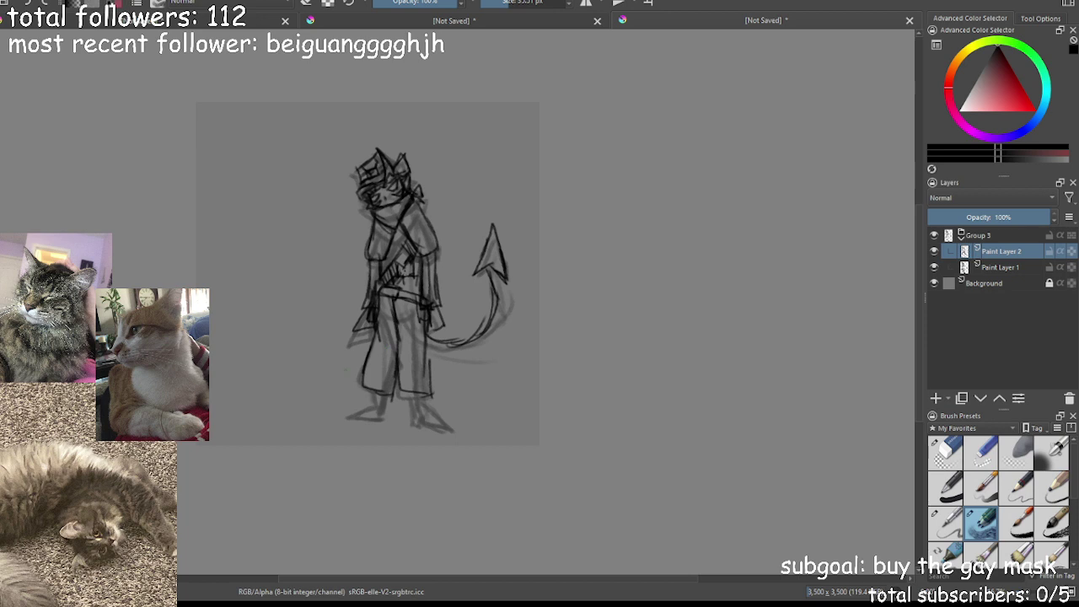
scroll(466, 319, "up", 2)
mouse_move(352, 445)
left_mouse_down()
mouse_move(399, 292)
mouse_move(367, 316)
left_mouse_up()
scroll(400, 292, "up", 1)
mouse_move(390, 280)
left_mouse_down()
mouse_move(383, 342)
mouse_move(314, 333)
mouse_move(359, 338)
mouse_move(324, 330)
mouse_move(309, 342)
mouse_move(343, 347)
left_mouse_up()
key("ctrl+z")
key("ctrl+z")
mouse_move(431, 292)
left_mouse_down()
mouse_move(429, 352)
mouse_move(517, 361)
left_mouse_up()
left_click_drag(463, 297, 519, 361)
scroll(519, 364, "down", 5)
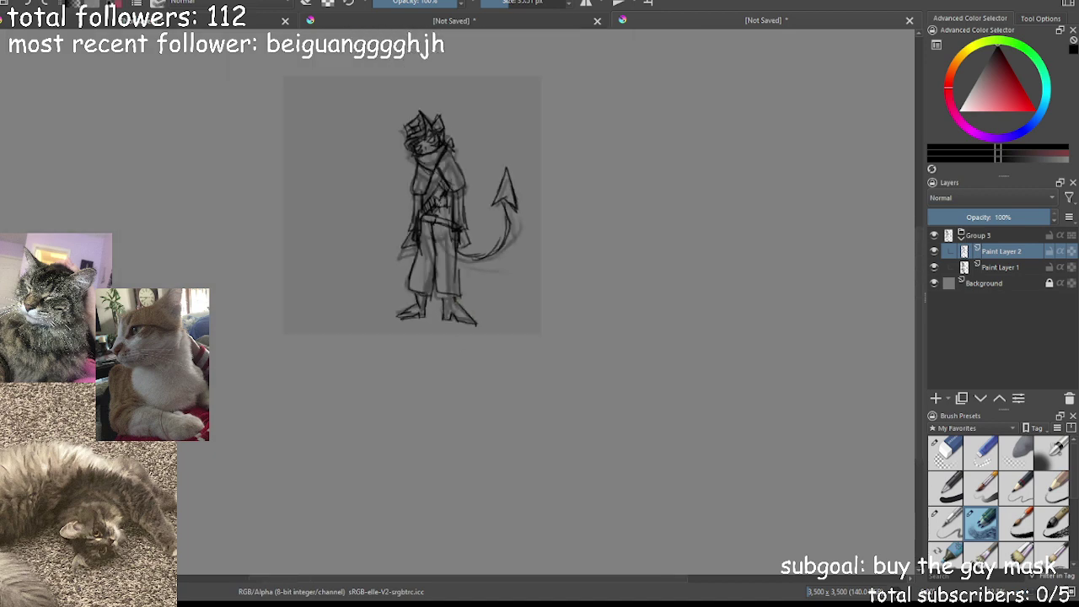
Draw small round spurs with short spikes at the heels of both boots
scroll(446, 299, "up", 6)
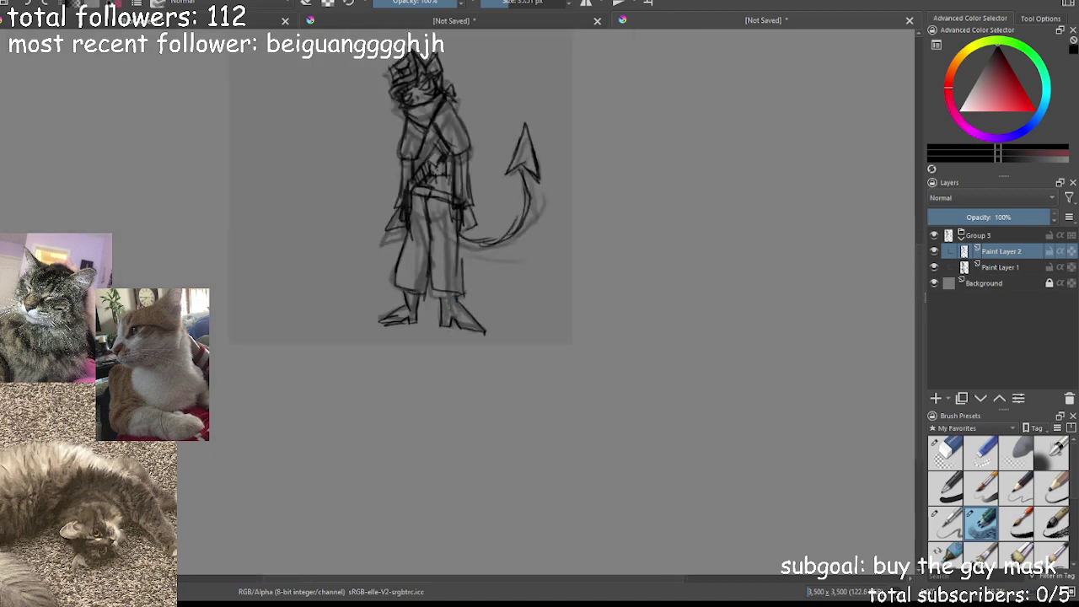
mouse_move(400, 329)
left_mouse_down()
mouse_move(410, 358)
mouse_move(393, 324)
mouse_move(378, 339)
mouse_move(396, 347)
mouse_move(400, 311)
left_mouse_up()
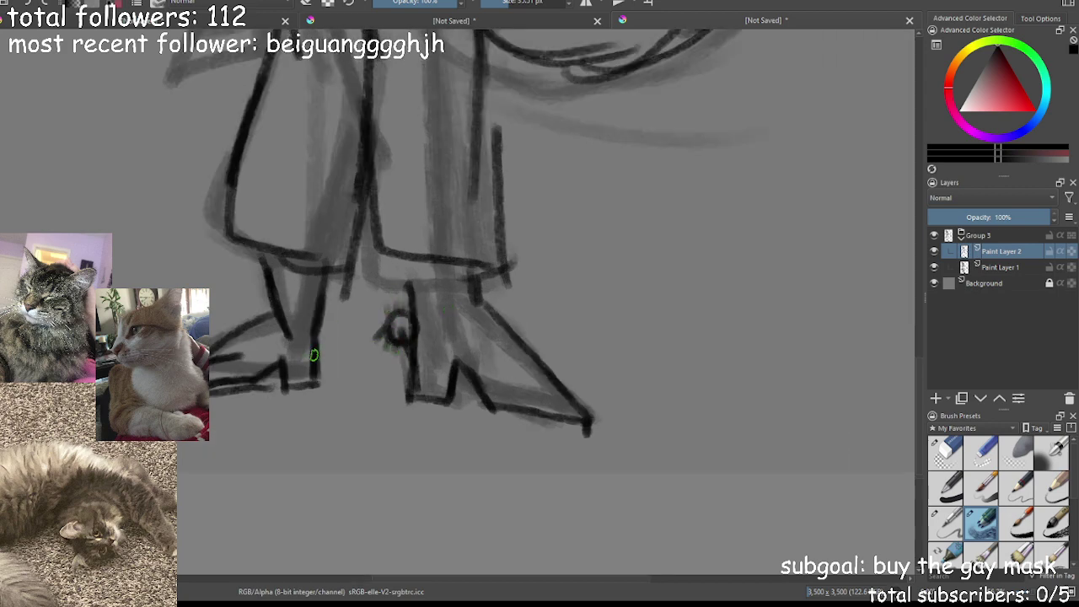
mouse_move(323, 319)
left_mouse_down()
mouse_move(352, 345)
mouse_move(352, 310)
mouse_move(334, 297)
mouse_move(323, 331)
mouse_move(339, 337)
left_mouse_up()
key("ctrl+minus")
key("ctrl+minus")
key("ctrl+minus")
key("ctrl+minus")
key("ctrl+minus")
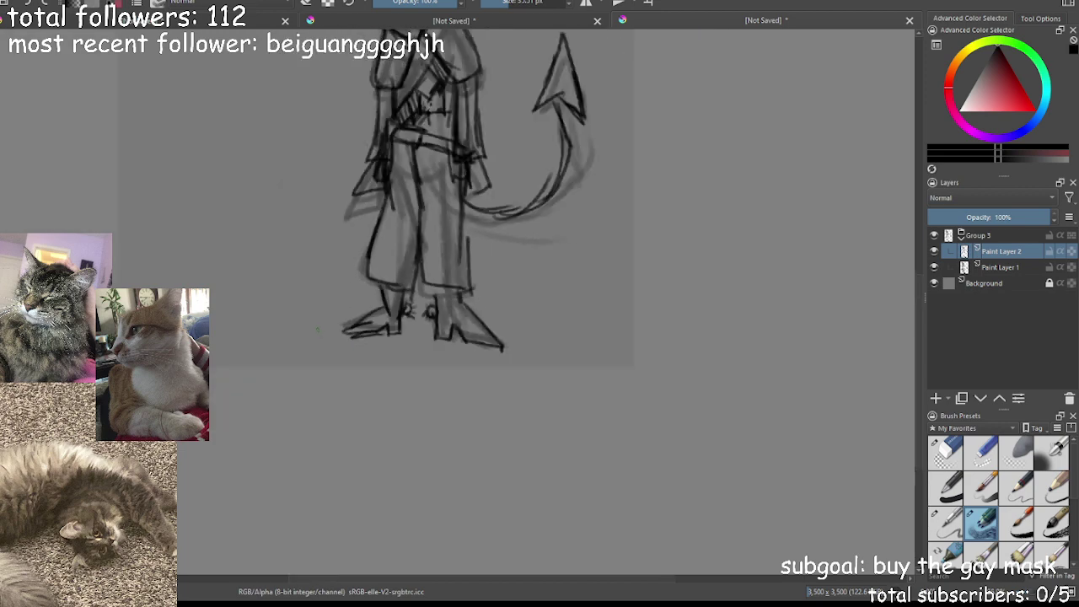
Add short slanted cuff lines along the hems of both trouser legs
key("ctrl+plus")
key("ctrl+plus")
mouse_move(420, 257)
left_mouse_down()
mouse_move(424, 295)
mouse_move(450, 291)
mouse_move(406, 302)
mouse_move(385, 292)
left_mouse_up()
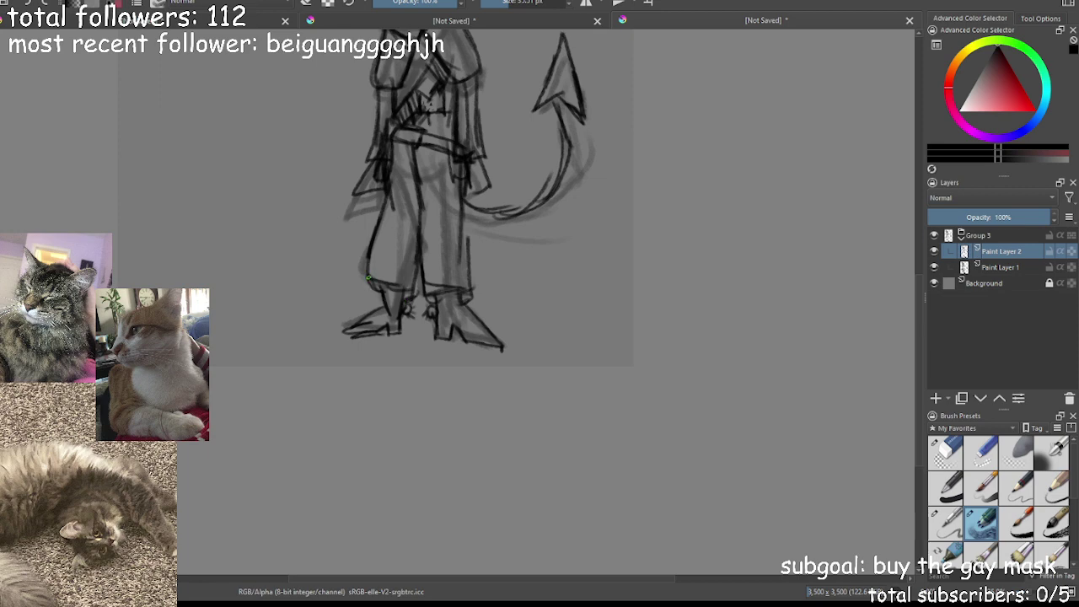
scroll(450, 300, "down", 2)
scroll(451, 300, "up", 3)
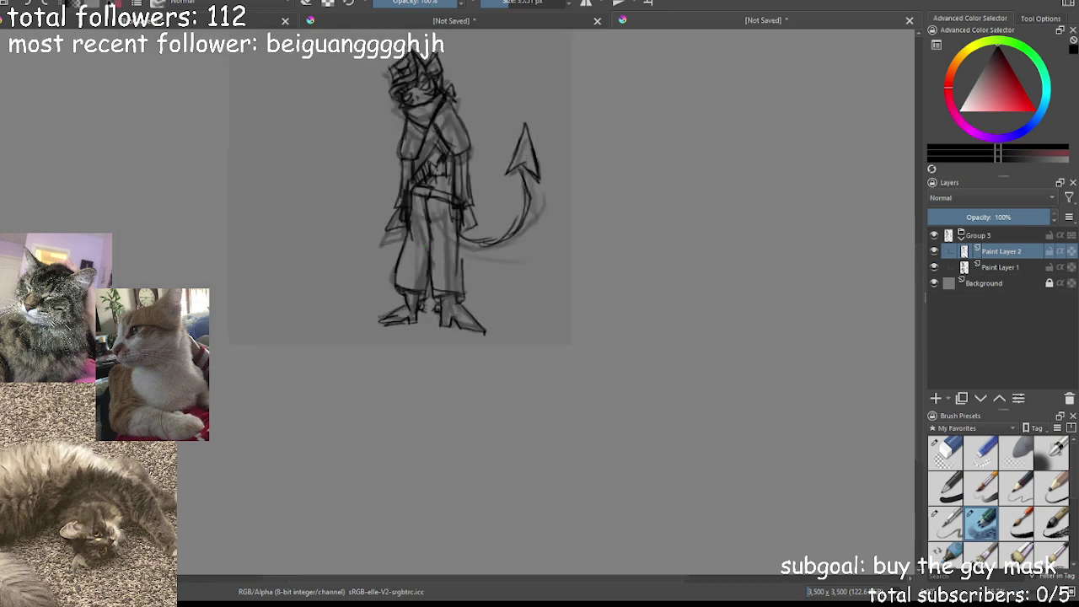
Erase the excess dark lines beside both hands at the hips, then switch back to the sketching brush
left_click_drag(442, 102, 469, 157)
left_click(945, 451)
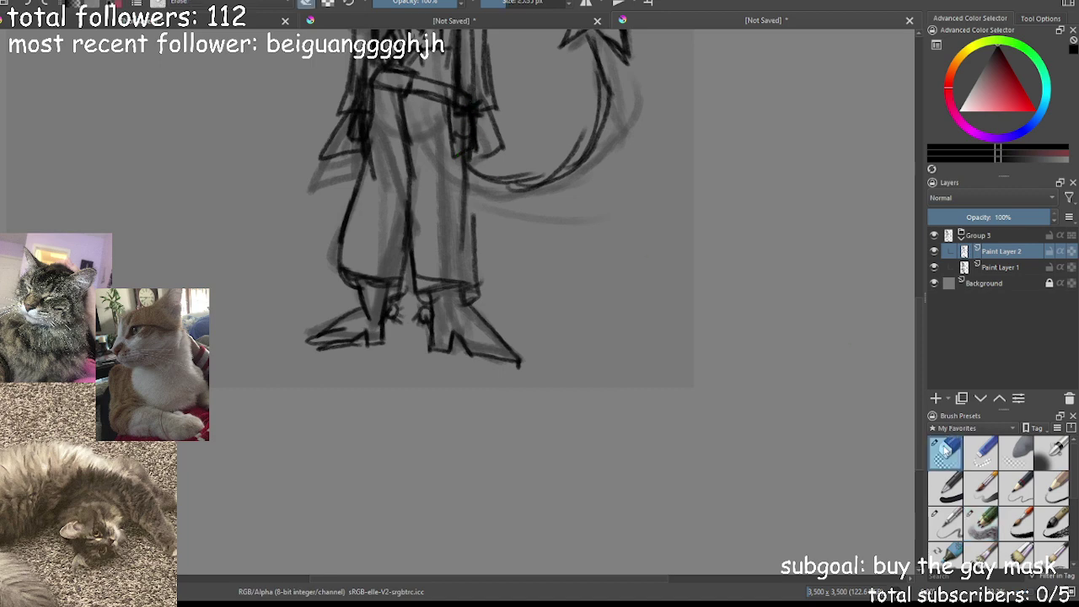
left_click_drag(461, 103, 465, 143)
left_click_drag(371, 94, 371, 129)
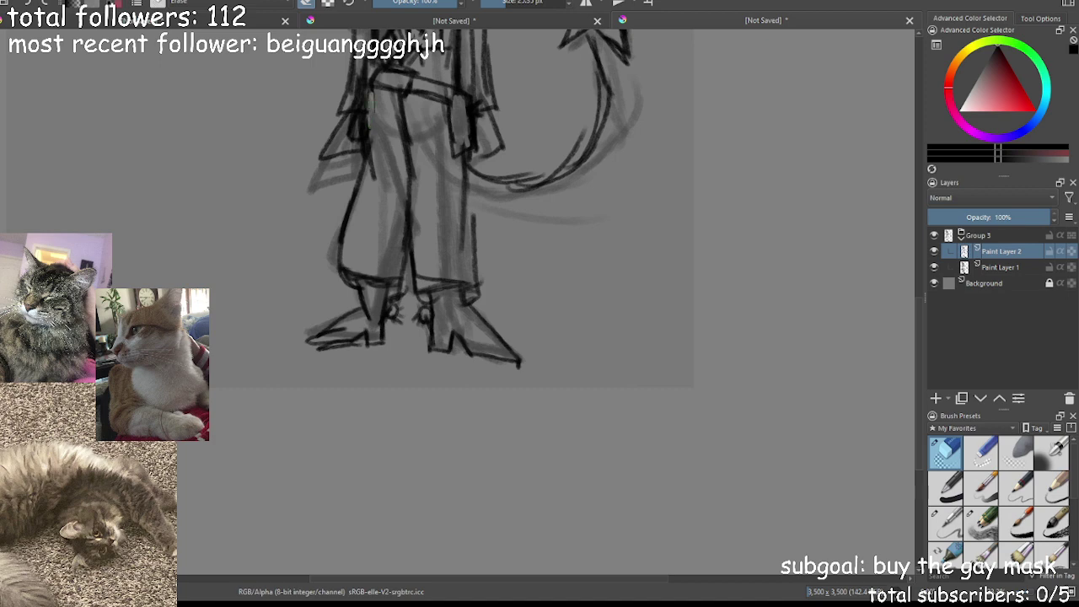
key("ctrl+minus")
key("ctrl+minus")
key("ctrl+minus")
key("ctrl+minus")
key("ctrl+minus")
key("ctrl+minus")
key("ctrl+plus")
key("plus")
key("plus")
key("plus")
key("plus")
key("plus")
left_click(980, 524)
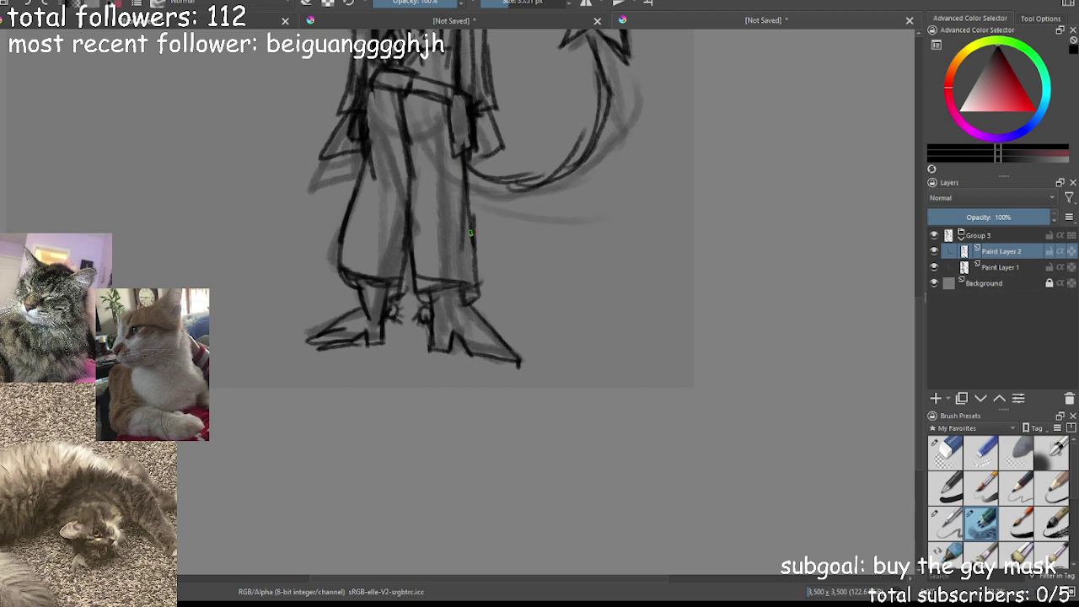
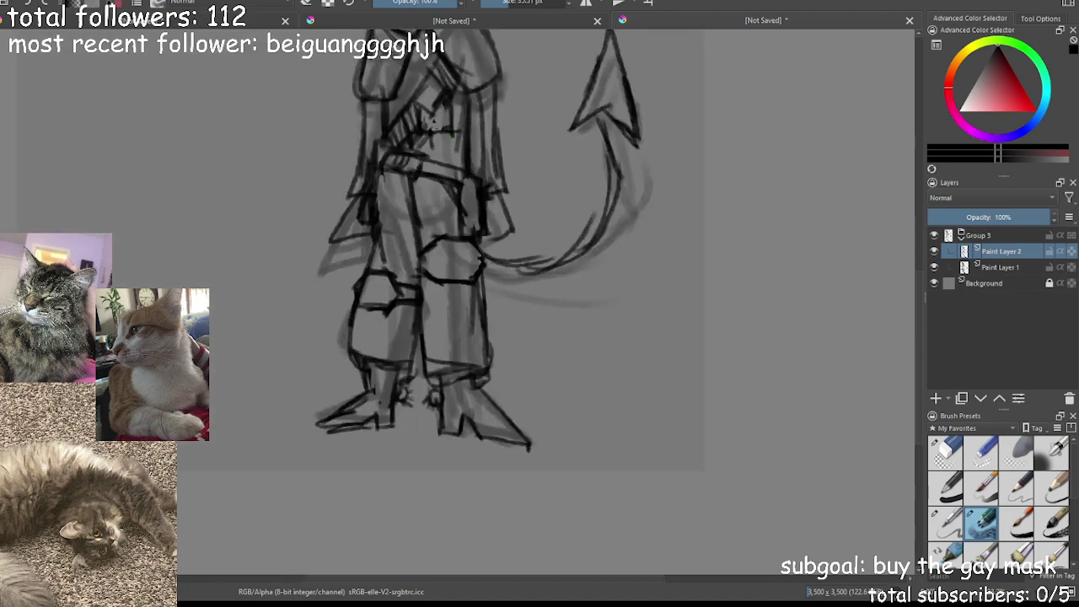
Thicken the curved tail with additional dark lines from the hip up to the arrowhead
left_click_drag(428, 146, 434, 223)
scroll(434, 222, "up", 2)
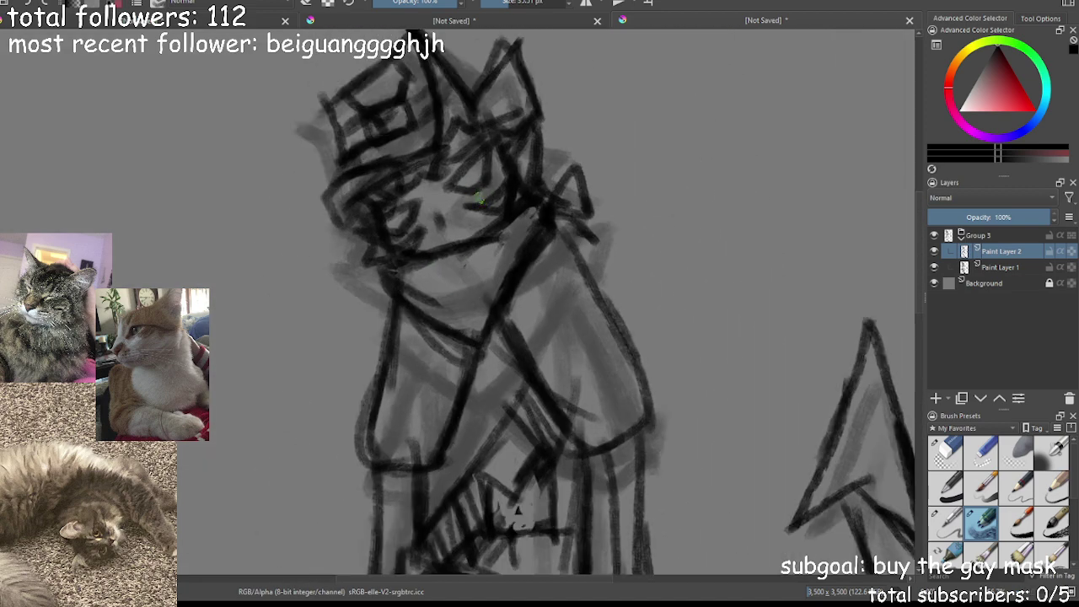
scroll(462, 171, "down", 7)
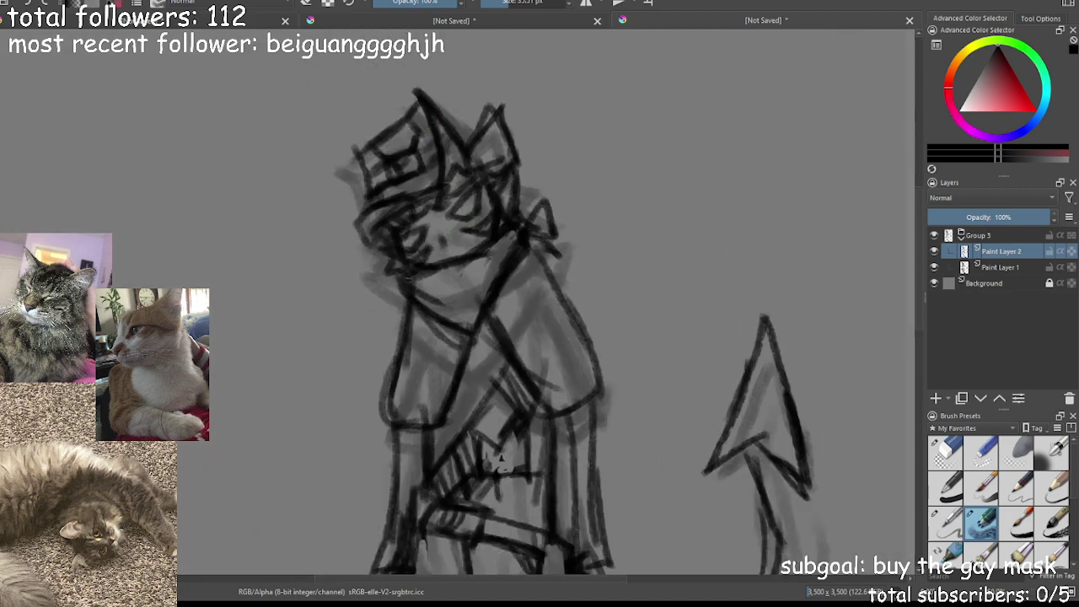
scroll(449, 295, "down", 3)
scroll(558, 427, "up", 4)
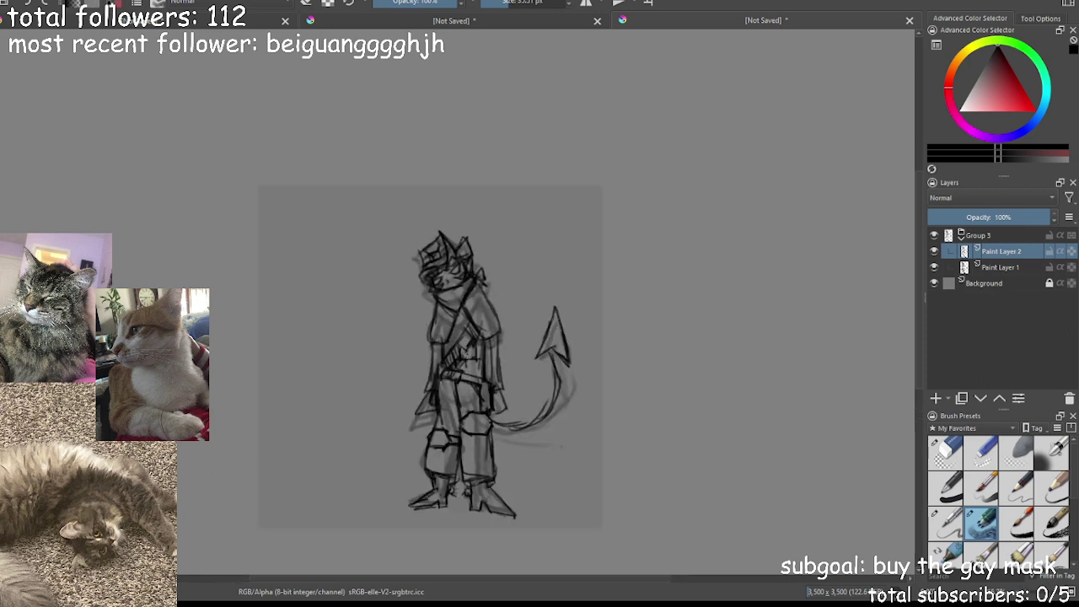
left_click_drag(557, 427, 473, 269)
mouse_move(425, 320)
left_mouse_down()
mouse_move(468, 308)
mouse_move(504, 308)
mouse_move(520, 274)
left_mouse_up()
left_click_drag(523, 211, 520, 279)
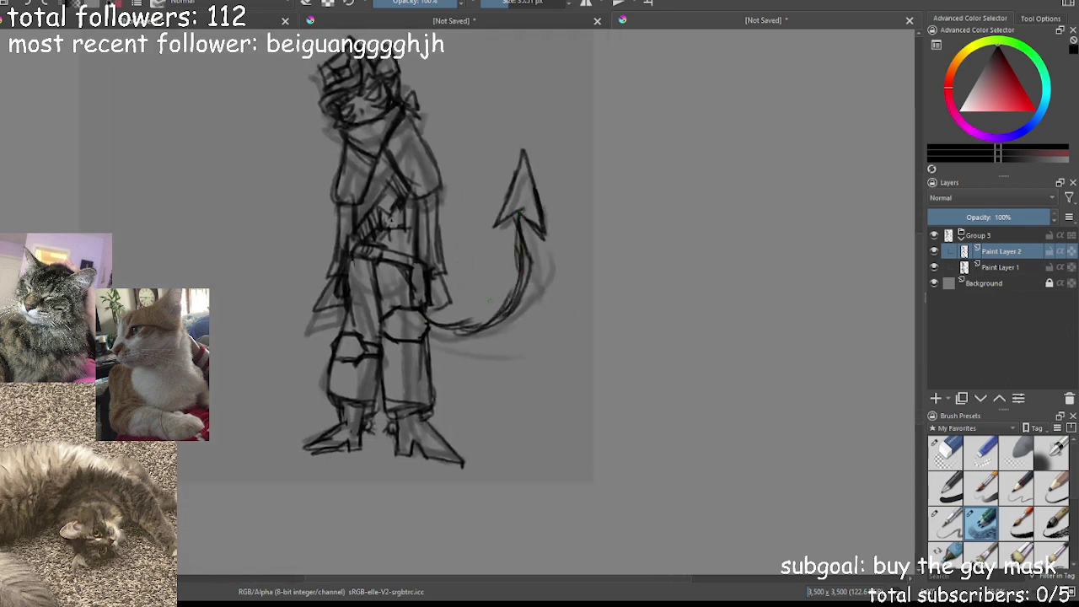
key("ctrl+minus")
key("ctrl+minus")
key("ctrl+plus")
key("ctrl+plus")
mouse_move(253, 344)
left_mouse_down()
mouse_move(476, 395)
mouse_move(448, 342)
mouse_move(477, 326)
mouse_move(491, 361)
mouse_move(449, 364)
mouse_move(444, 340)
mouse_move(474, 320)
mouse_move(486, 328)
left_mouse_up()
key("ctrl+z")
key("ctrl+z")
key("ctrl+z")
key("ctrl+z")
key("ctrl+z")
key("ctrl+z")
key("ctrl+z")
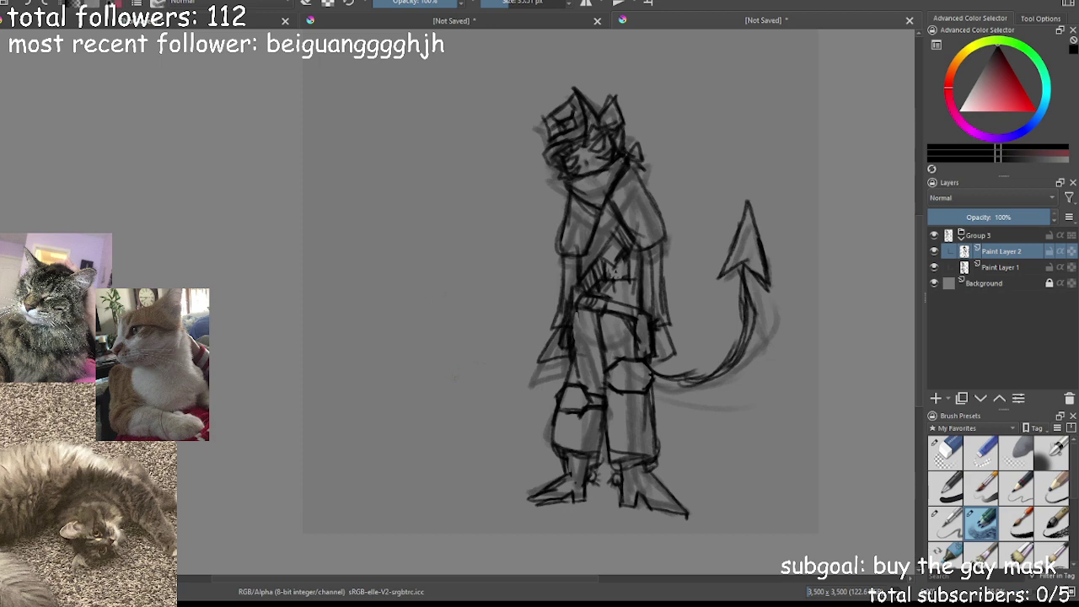
mouse_move(380, 363)
left_mouse_down()
mouse_move(376, 339)
mouse_move(396, 346)
mouse_move(383, 368)
mouse_move(373, 341)
mouse_move(384, 339)
mouse_move(386, 364)
mouse_move(398, 354)
mouse_move(371, 356)
mouse_move(394, 370)
mouse_move(396, 354)
mouse_move(377, 364)
mouse_move(395, 375)
mouse_move(380, 411)
mouse_move(403, 396)
mouse_move(396, 413)
left_mouse_up()
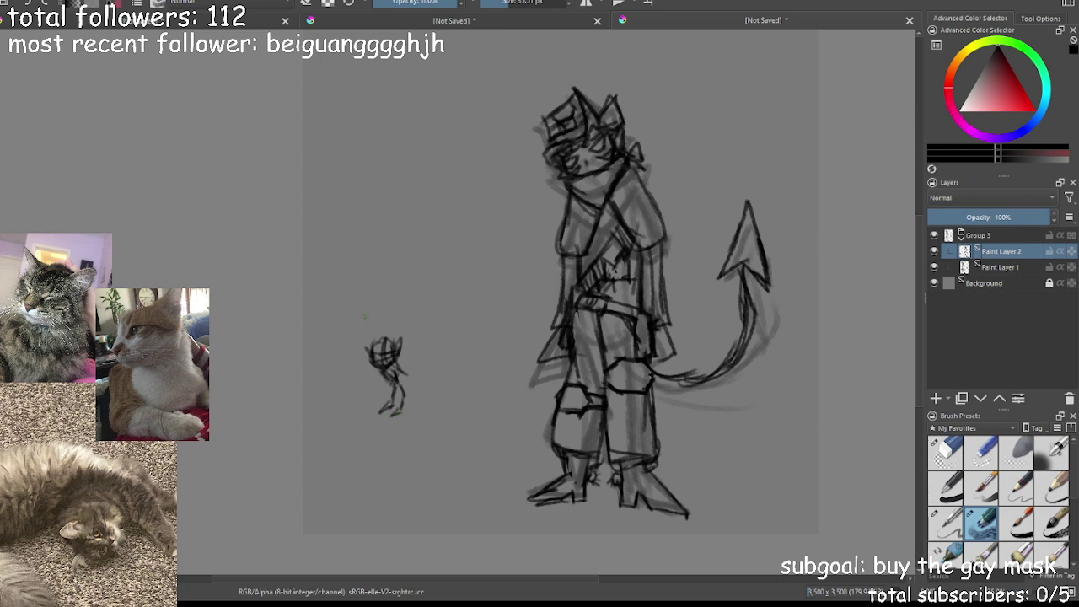
key("ctrl+z")
key("ctrl+z")
key("ctrl+z")
key("ctrl+z")
key("ctrl+z")
key("ctrl+z")
key("ctrl+z")
key("ctrl+z")
key("ctrl+z")
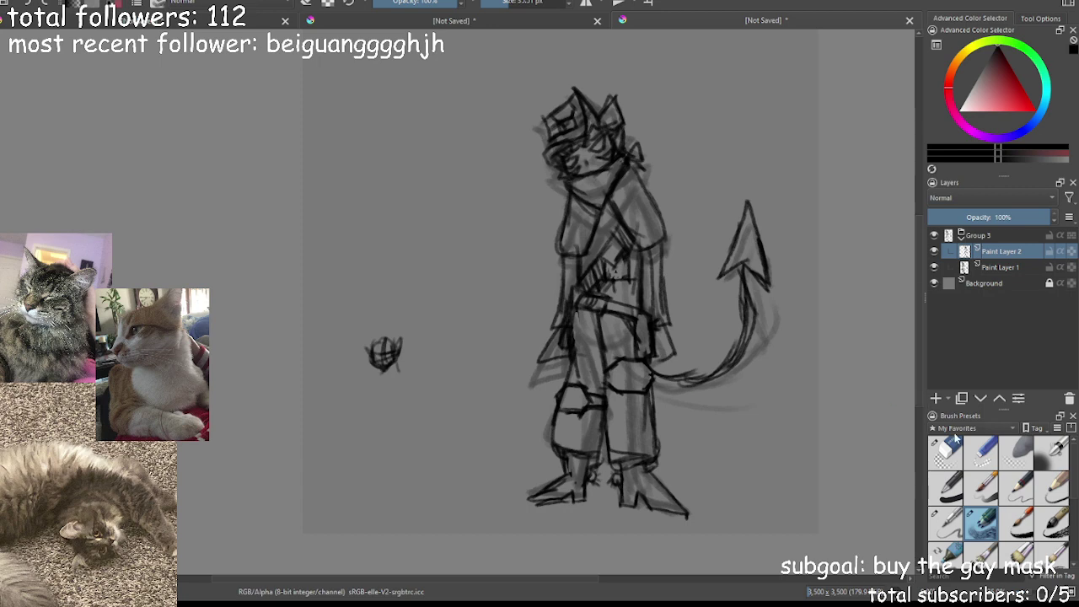
left_click(953, 445)
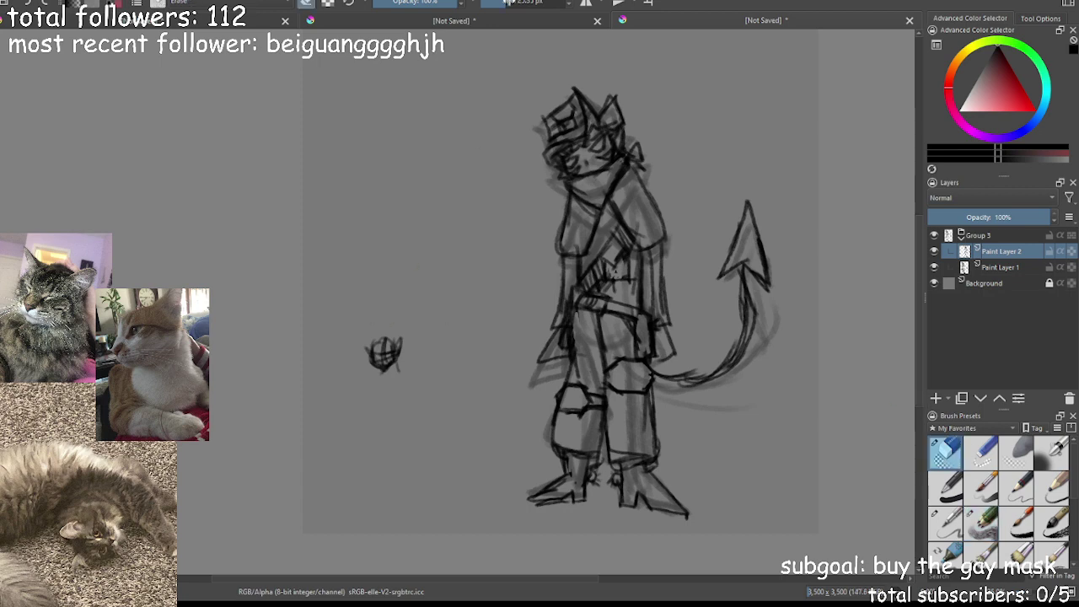
mouse_move(398, 339)
left_mouse_down()
mouse_move(397, 371)
mouse_move(381, 371)
mouse_move(382, 382)
left_mouse_up()
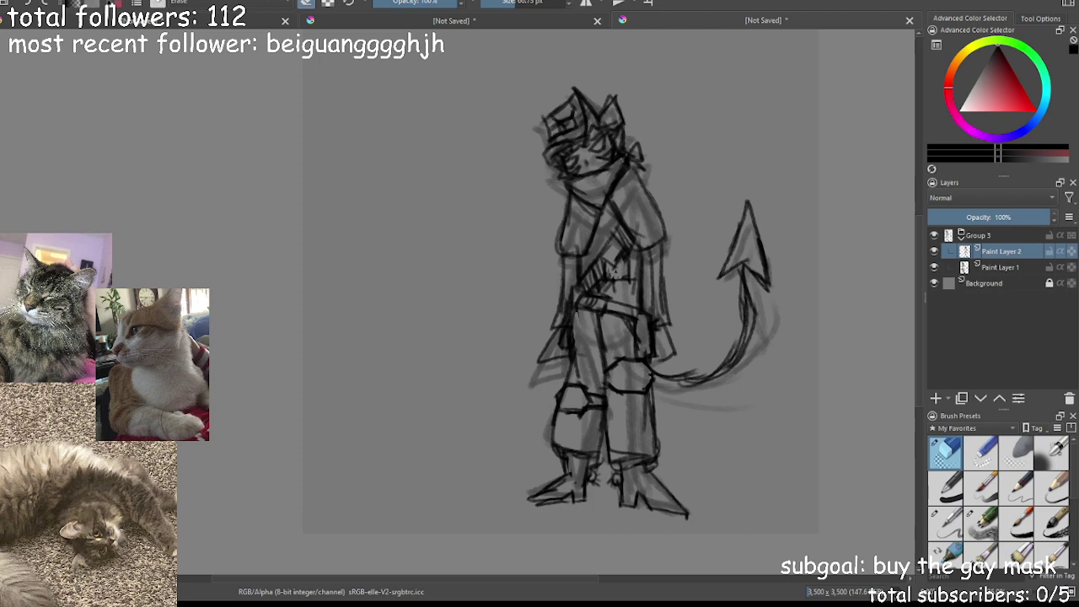
left_click(977, 528)
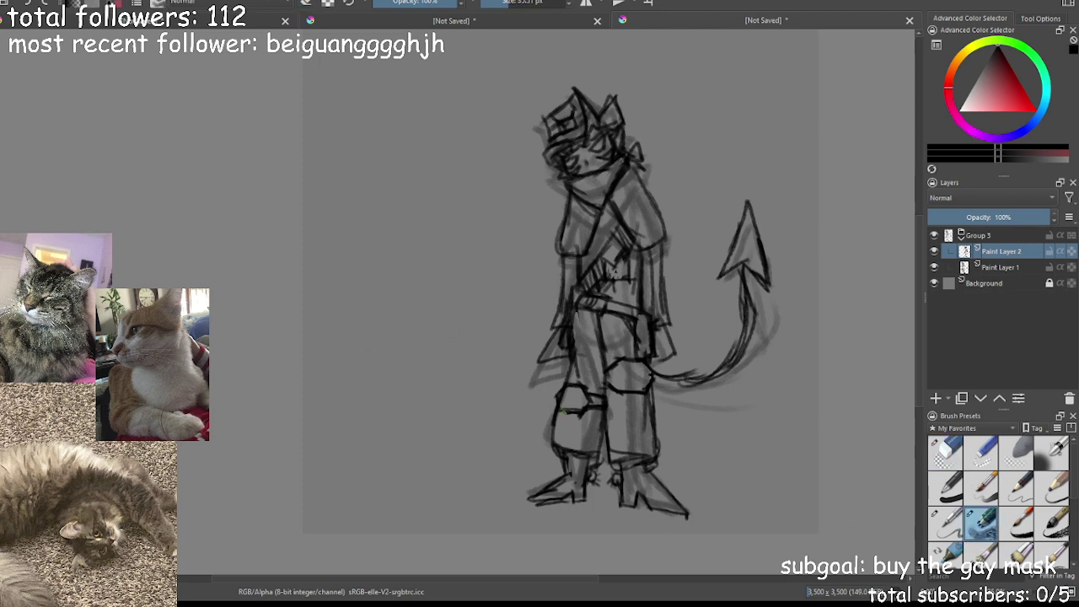
Move the whole figure group slightly right and up on the canvas
left_click(516, 4)
left_click(991, 237)
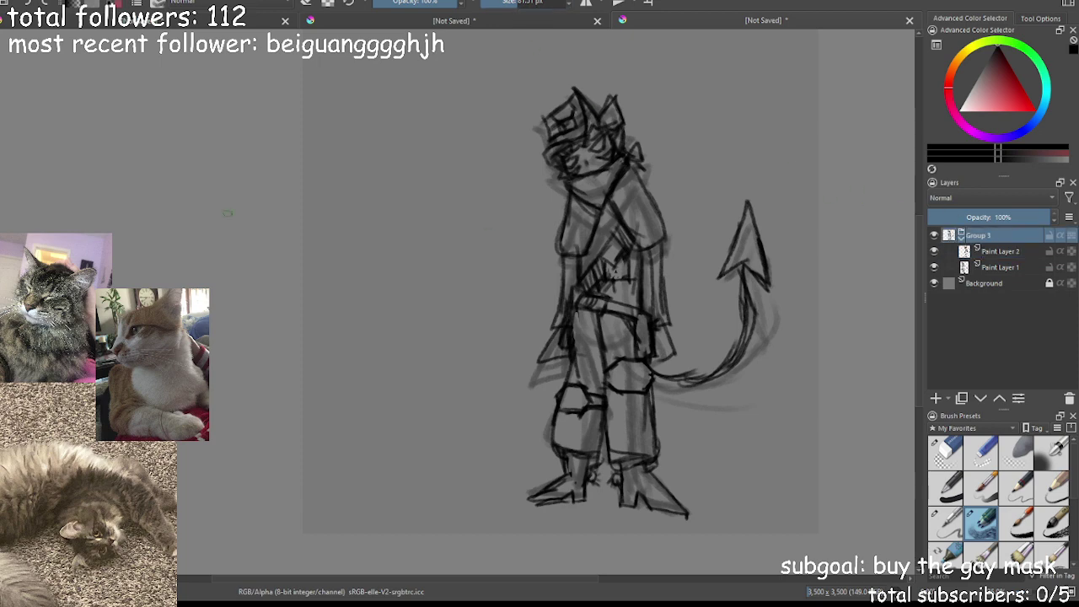
key("t")
left_click_drag(600, 211, 632, 199)
key("minus")
key("minus")
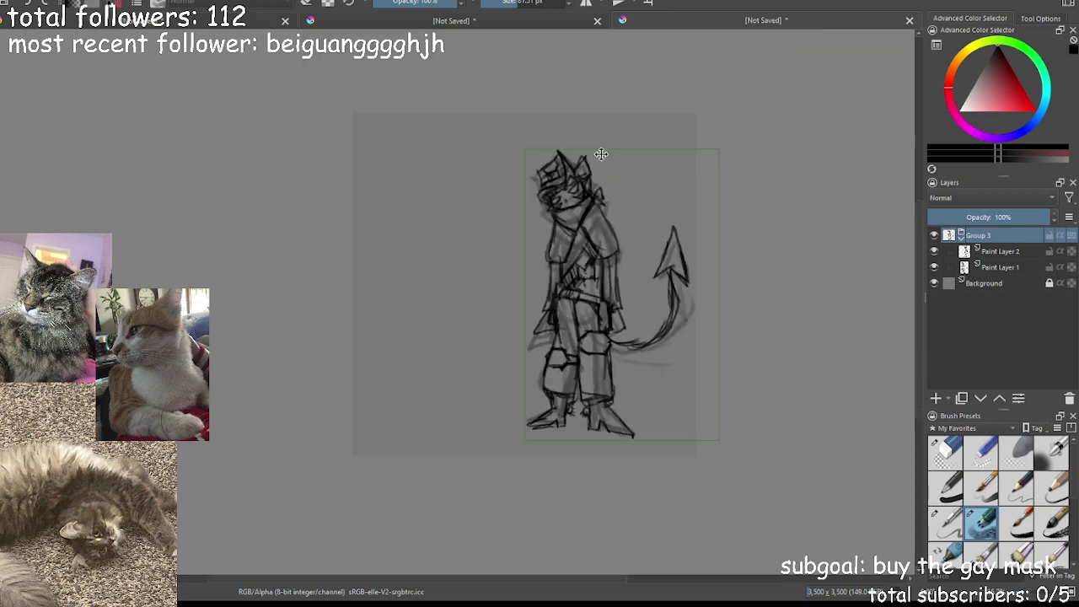
key("plus")
key("plus")
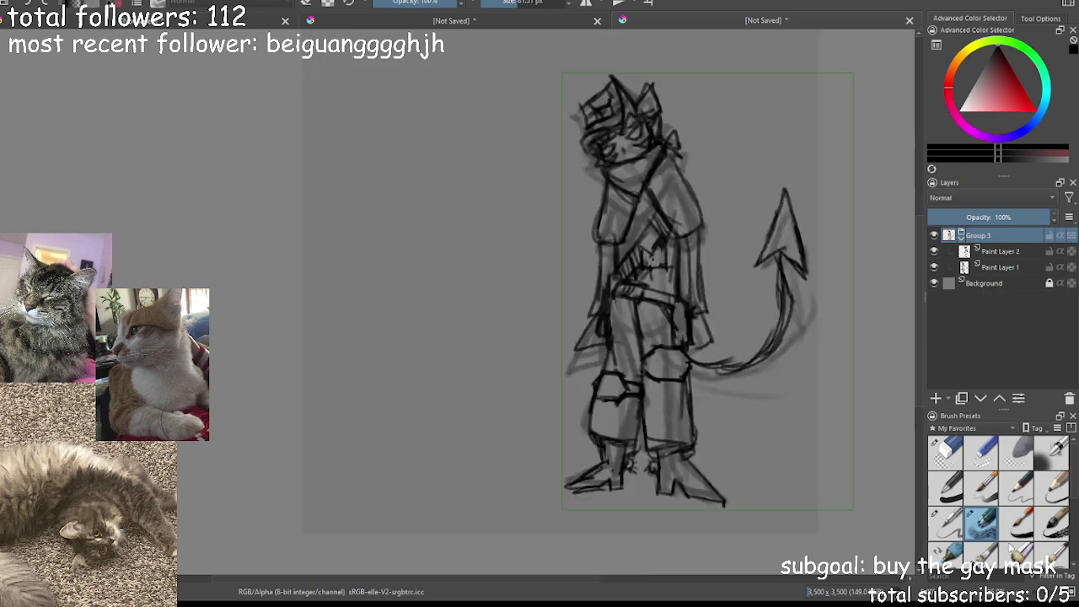
Add small marks around the mouth on Paint Layer 2 with a smaller sketching brush, undoing the strokes that miss
left_click(947, 524)
left_click(981, 524)
left_click(994, 251)
key("plus")
key("plus")
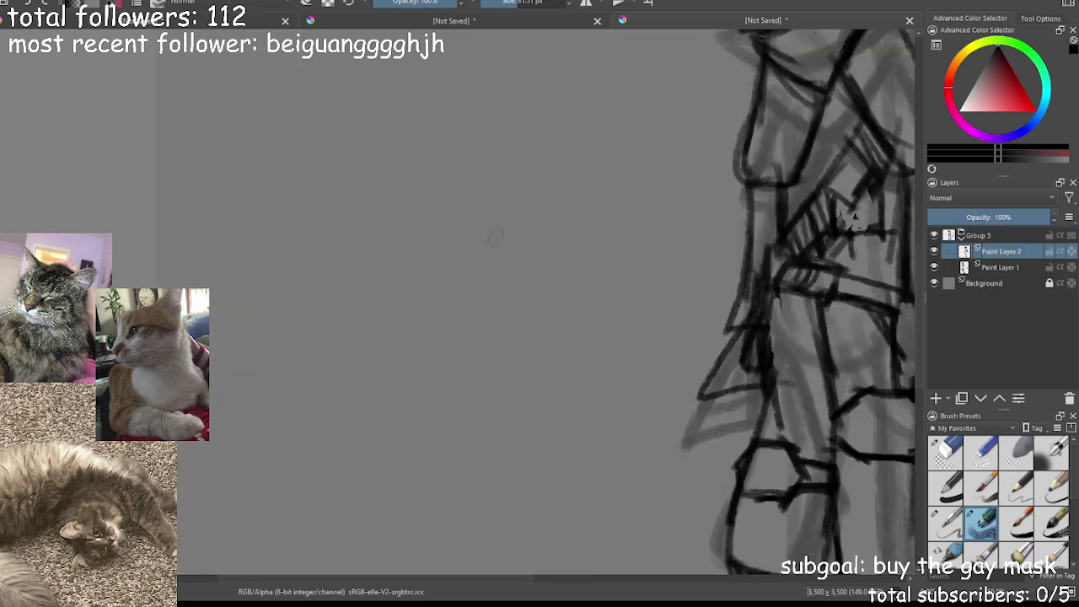
mouse_move(495, 241)
left_mouse_down()
mouse_move(344, 336)
mouse_move(127, 514)
left_mouse_up()
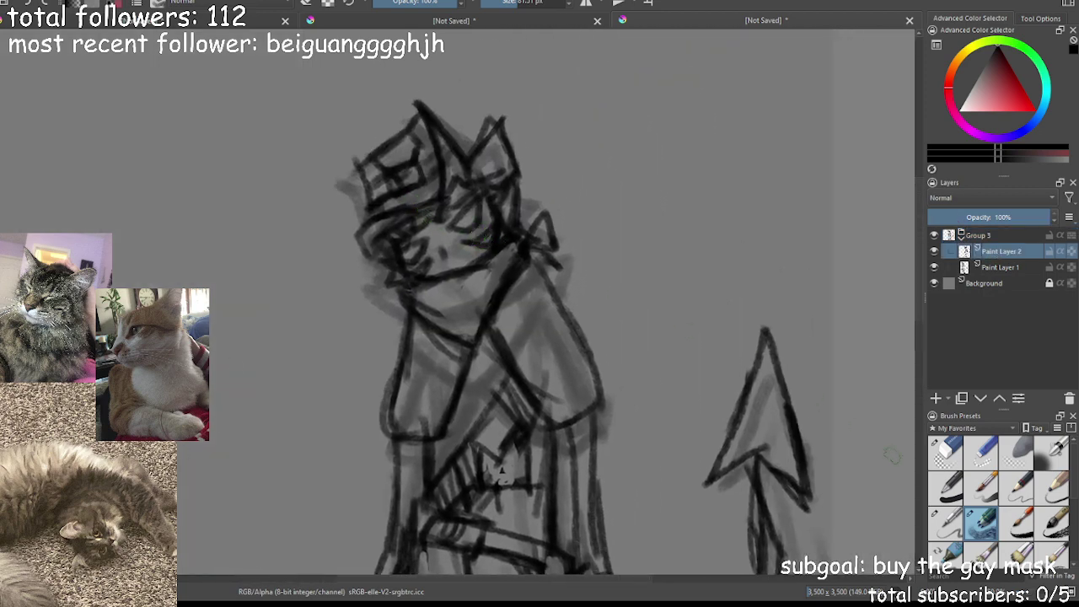
left_click(497, 3)
key("ctrl+z")
left_click_drag(462, 217, 472, 224)
key("ctrl+z")
key("ctrl+z")
left_click_drag(503, 2, 504, 3)
mouse_move(439, 273)
left_mouse_down()
mouse_move(469, 253)
mouse_move(447, 272)
left_mouse_up()
scroll(474, 242, "down", 3)
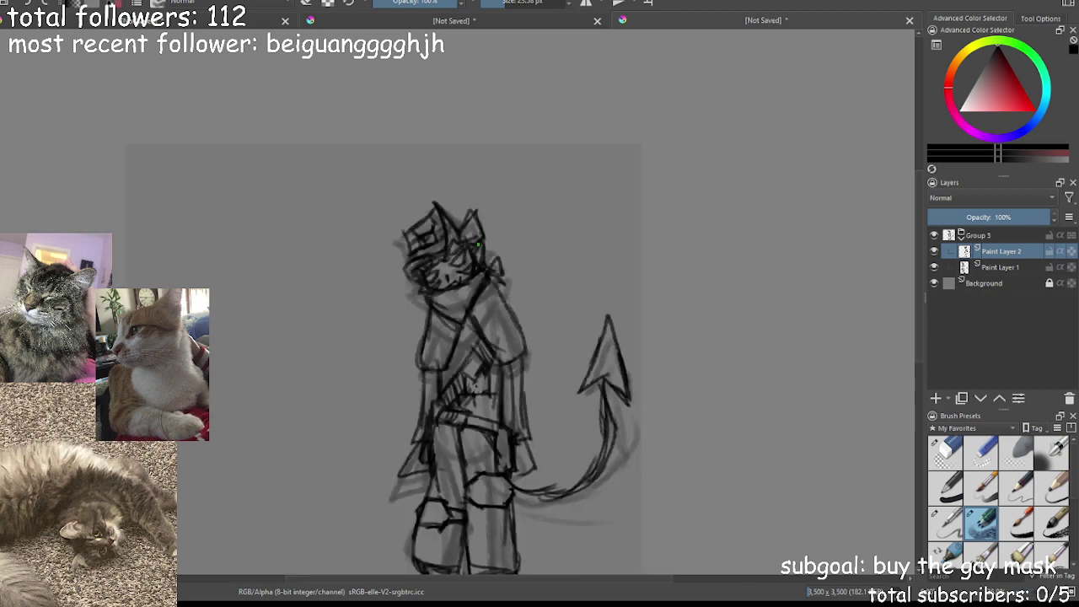
scroll(478, 245, "down", 3)
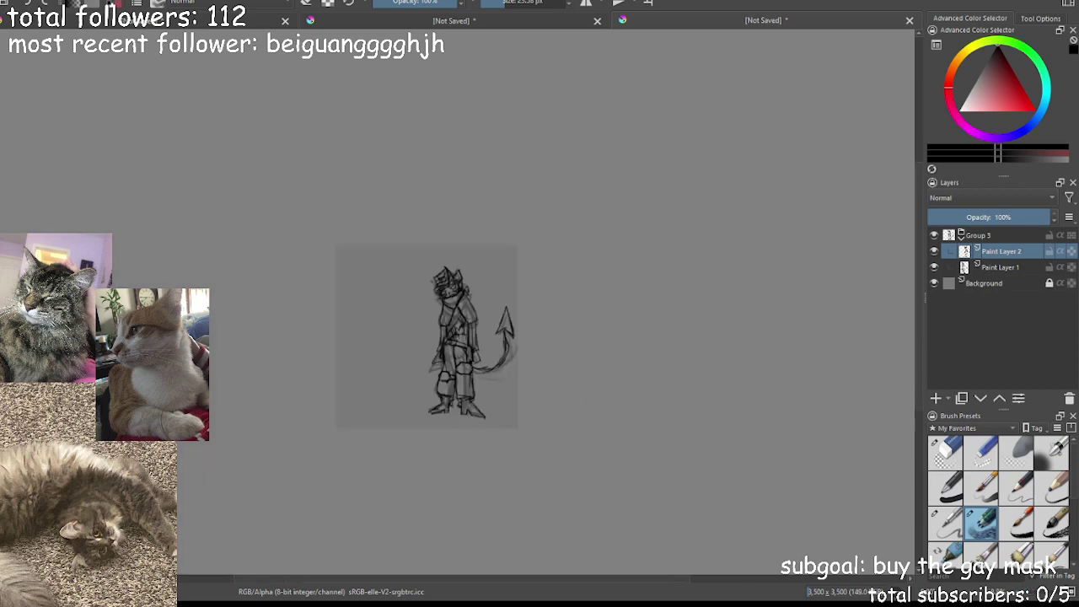
Add short strokes below the belt for the front seam of the trousers and along the belt's lower edge
scroll(467, 262, "up", 5)
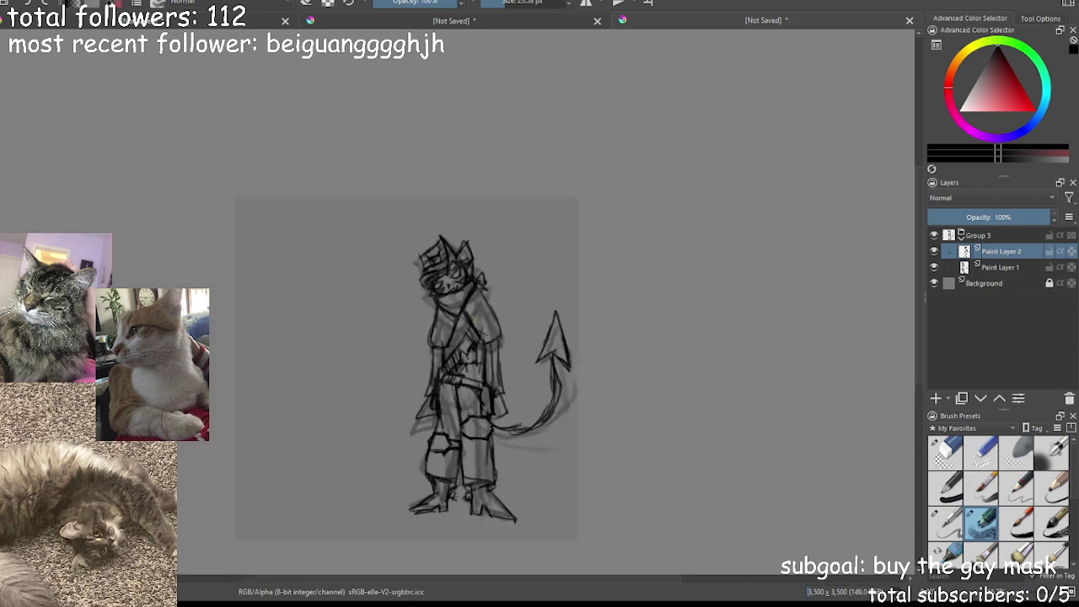
left_click_drag(467, 262, 474, 204)
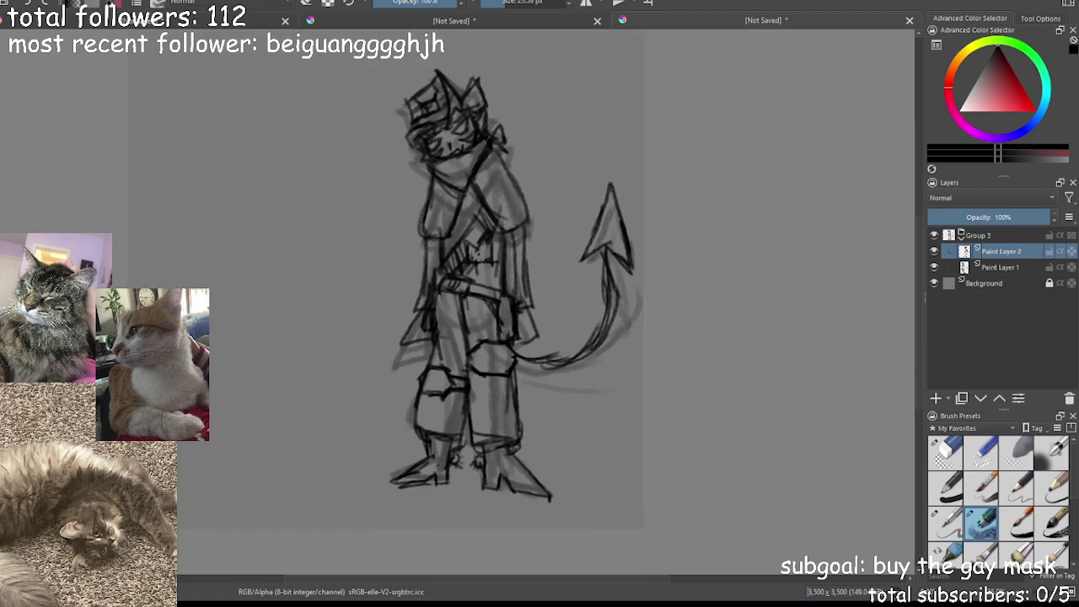
left_click_drag(467, 310, 474, 342)
left_click_drag(476, 281, 506, 288)
key("minus")
key("minus")
key("minus")
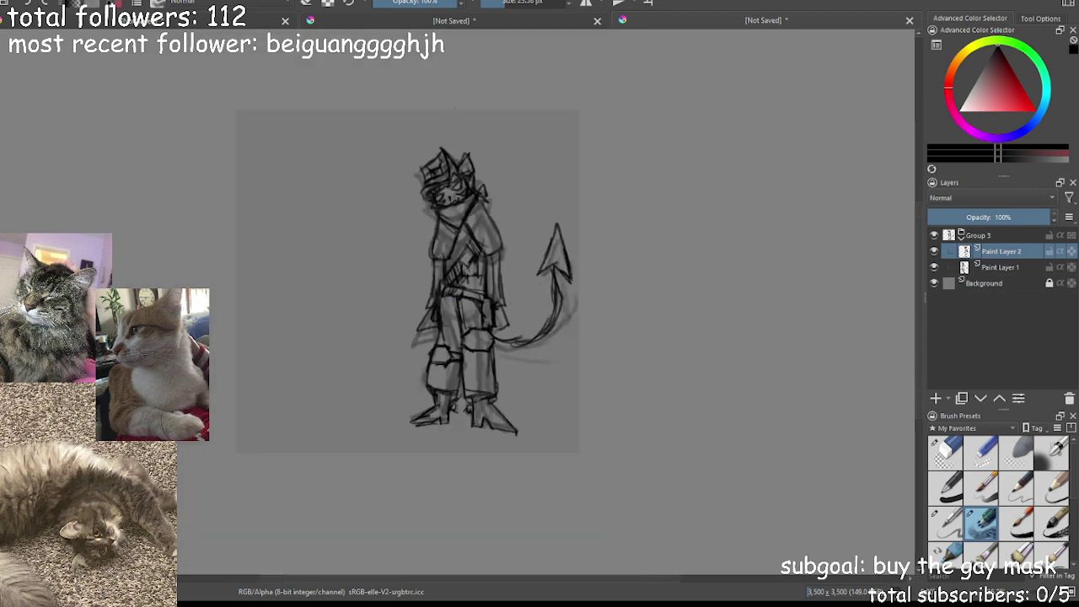
Enclose the arrow-tipped tail in an elliptical selection with Group 3 as the active layer
key("plus")
key("plus")
key("plus")
key("plus")
key("plus")
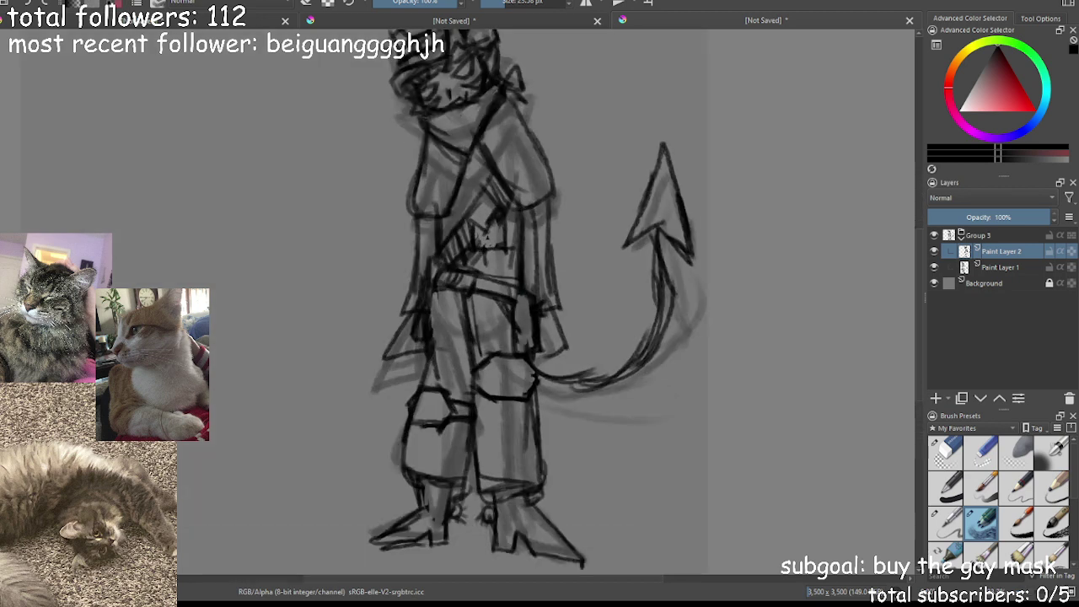
left_click_drag(562, 73, 772, 475)
left_click(980, 239)
key("t")
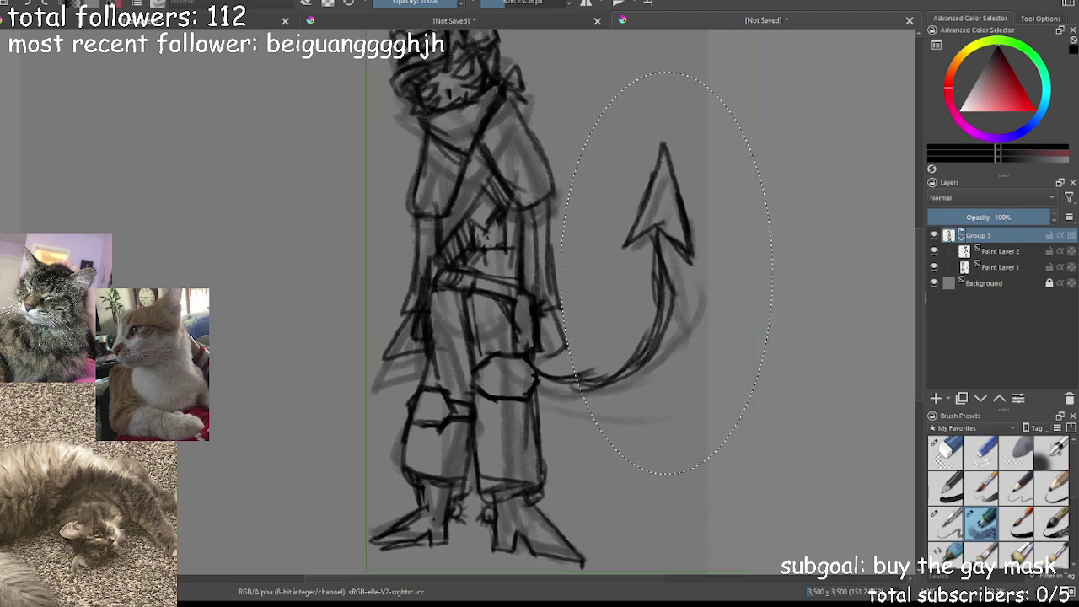
key("j")
left_click_drag(559, 79, 753, 470)
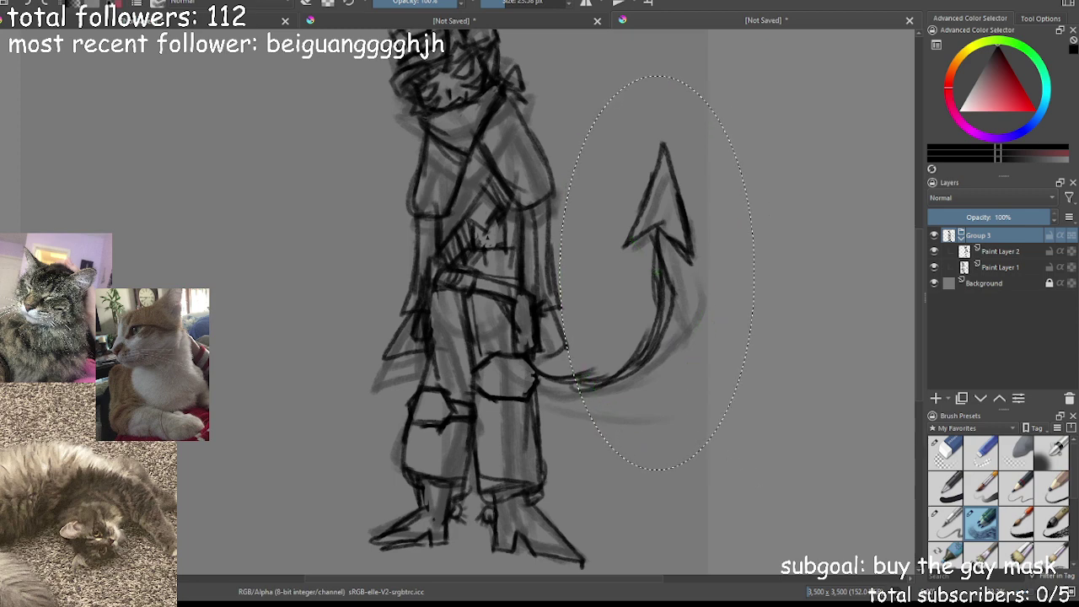
Move the selected tail left and slightly up, closer to the figure's body, and remove the selection
key("t")
mouse_move(752, 346)
left_mouse_down()
mouse_move(742, 337)
mouse_move(747, 345)
left_mouse_up()
key("ctrl+z")
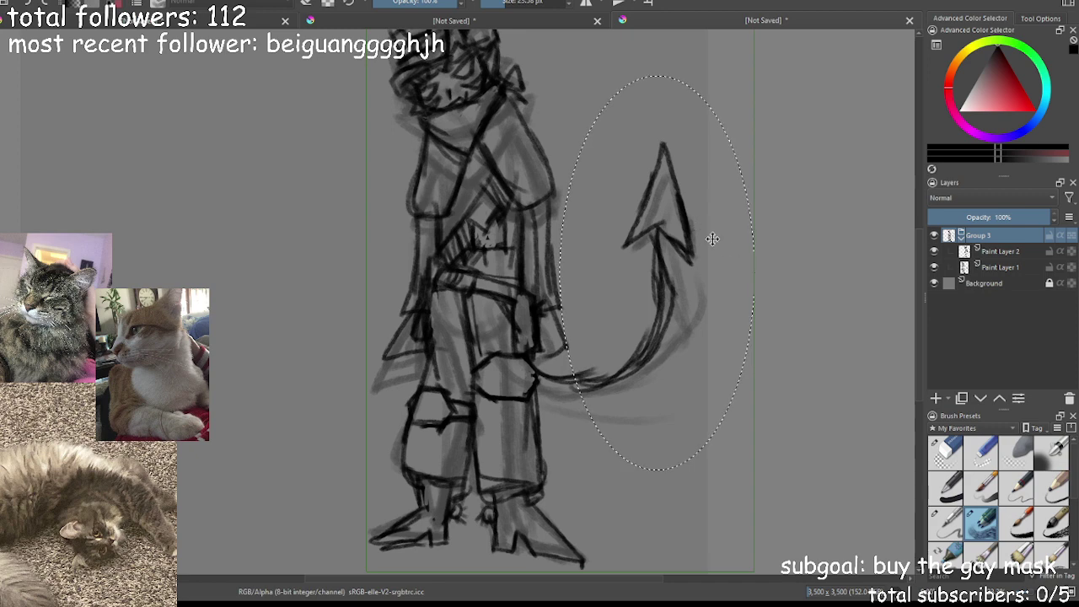
key("ctrl+z")
left_click_drag(703, 323, 642, 300)
key("ctrl+z")
left_click(610, 270)
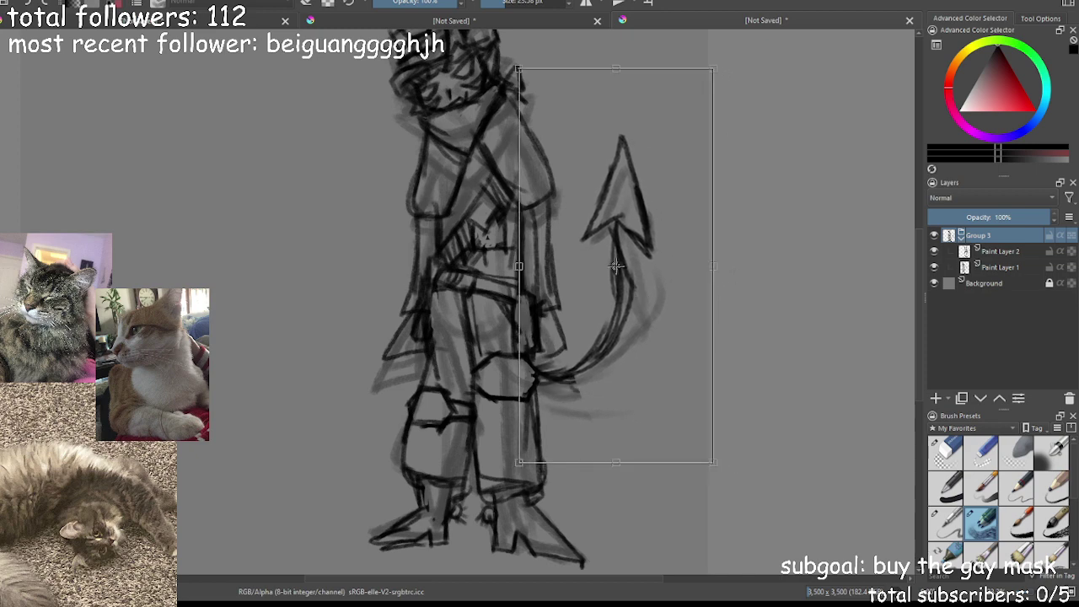
key("b")
key("ctrl+shift+a")
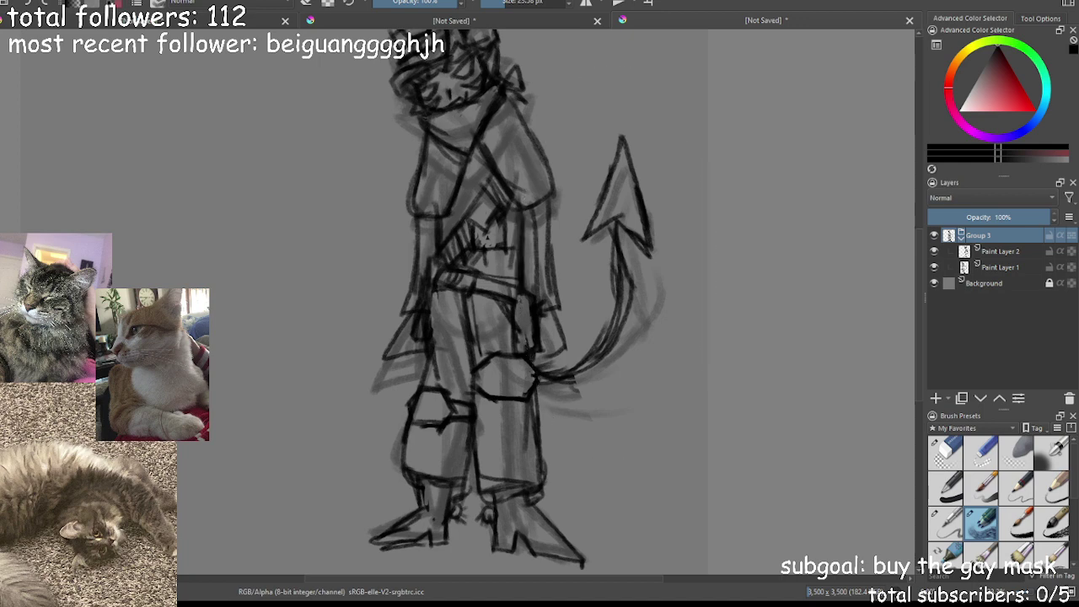
Erase the stray tail line ends where the moved tail meets the leg on Paint Layer 2
left_click(946, 452)
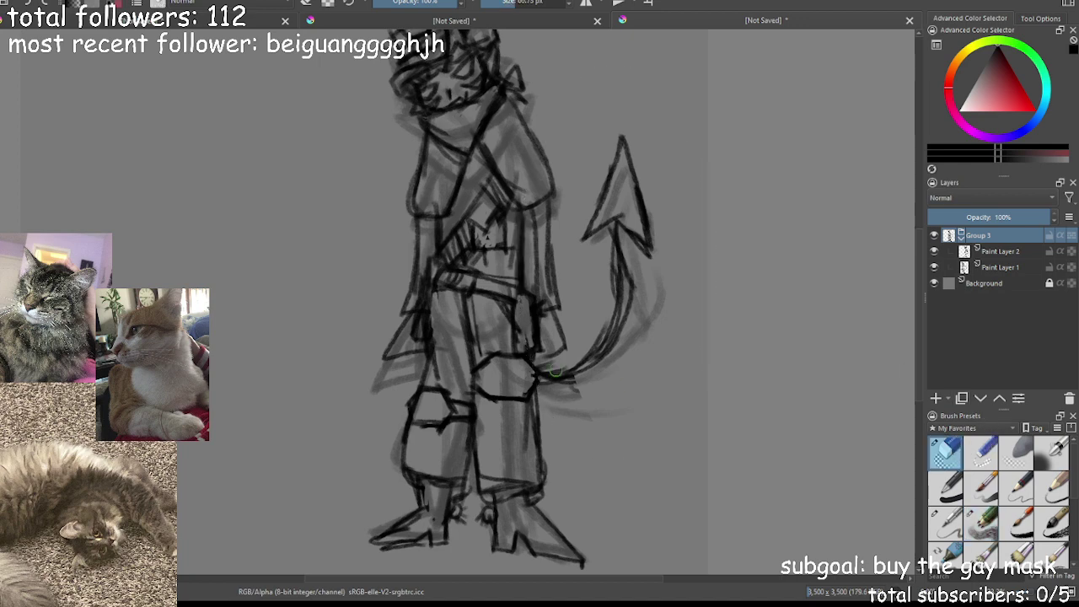
left_click(1004, 250)
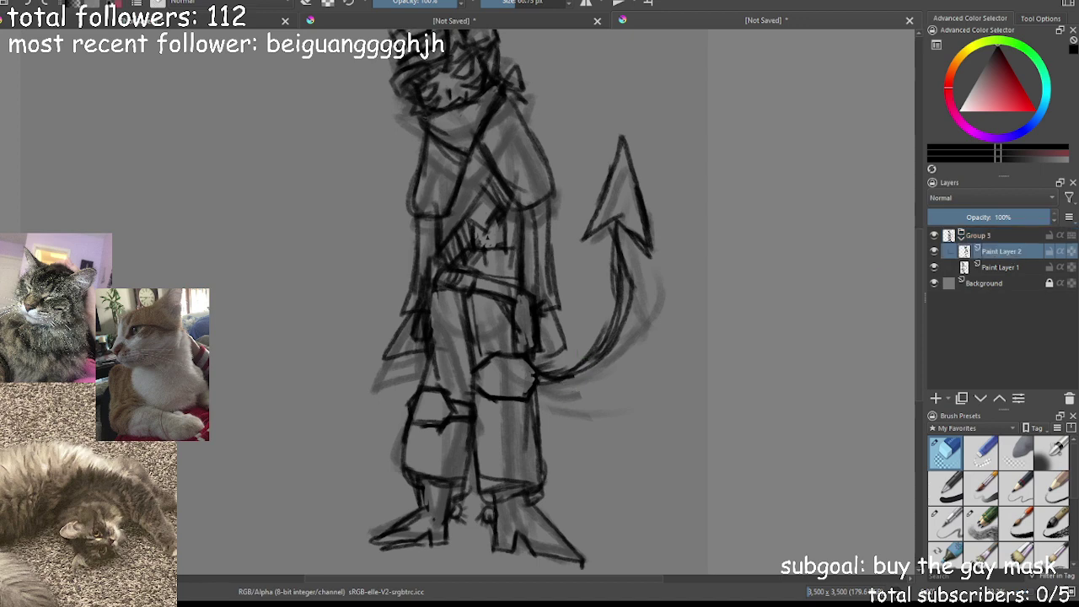
key("ctrl+minus")
key("ctrl+minus")
key("ctrl+plus")
key("ctrl+plus")
left_click_drag(518, 339, 521, 324)
key("minus")
key("minus")
key("minus")
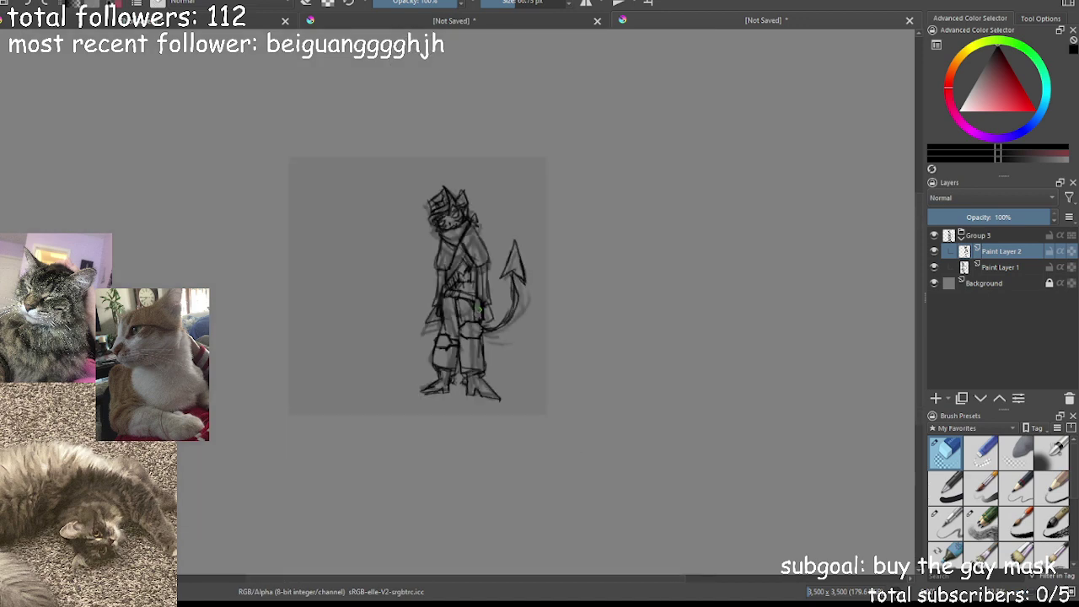
key("ctrl+minus")
key("ctrl+minus")
key("ctrl+plus")
key("ctrl+plus")
key("ctrl+plus")
Sketch a small four-legged creature with an arrow-tipped tail left of the figure, using a larger sketching brush
left_click(988, 525)
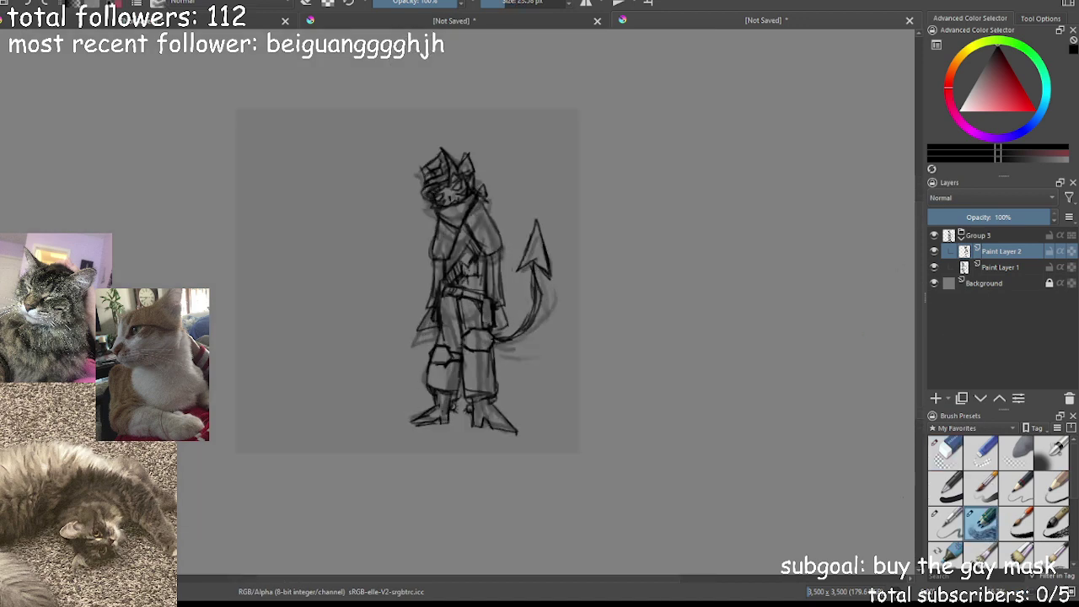
key("plus")
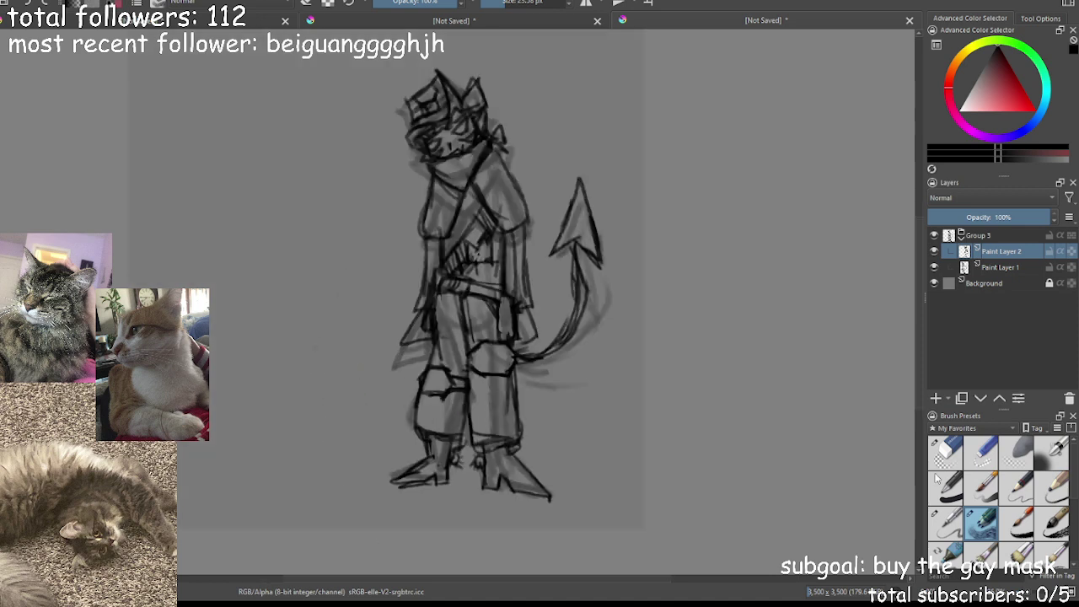
left_click(511, 4)
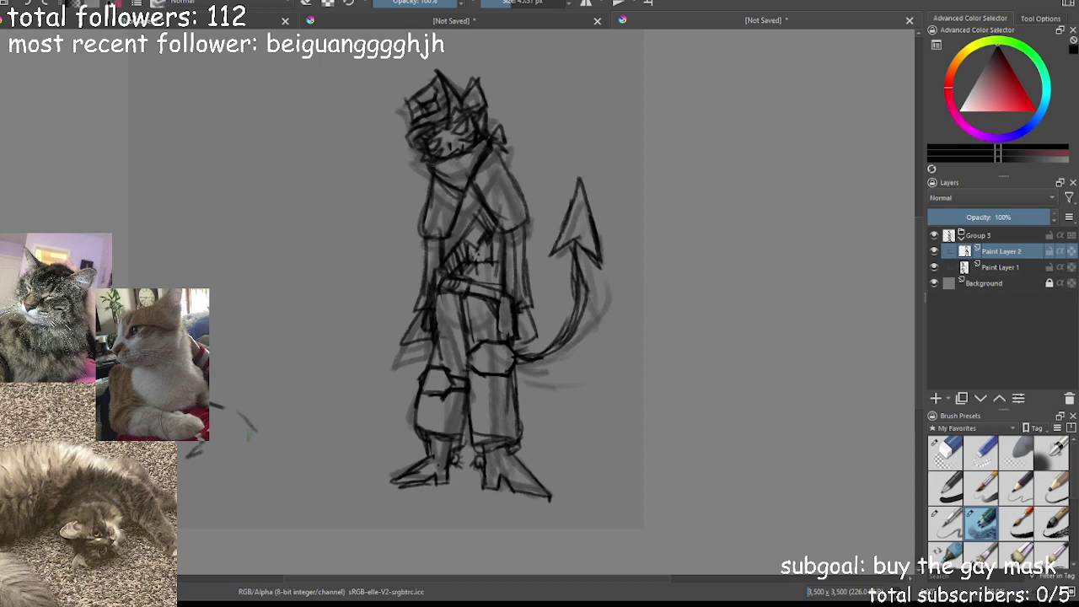
mouse_move(251, 425)
left_mouse_down()
mouse_move(235, 458)
mouse_move(249, 453)
left_mouse_up()
mouse_move(216, 405)
left_mouse_down()
mouse_move(253, 434)
mouse_move(247, 460)
mouse_move(233, 464)
mouse_move(246, 455)
mouse_move(241, 376)
mouse_move(257, 336)
mouse_move(223, 349)
mouse_move(237, 317)
mouse_move(246, 352)
left_mouse_up()
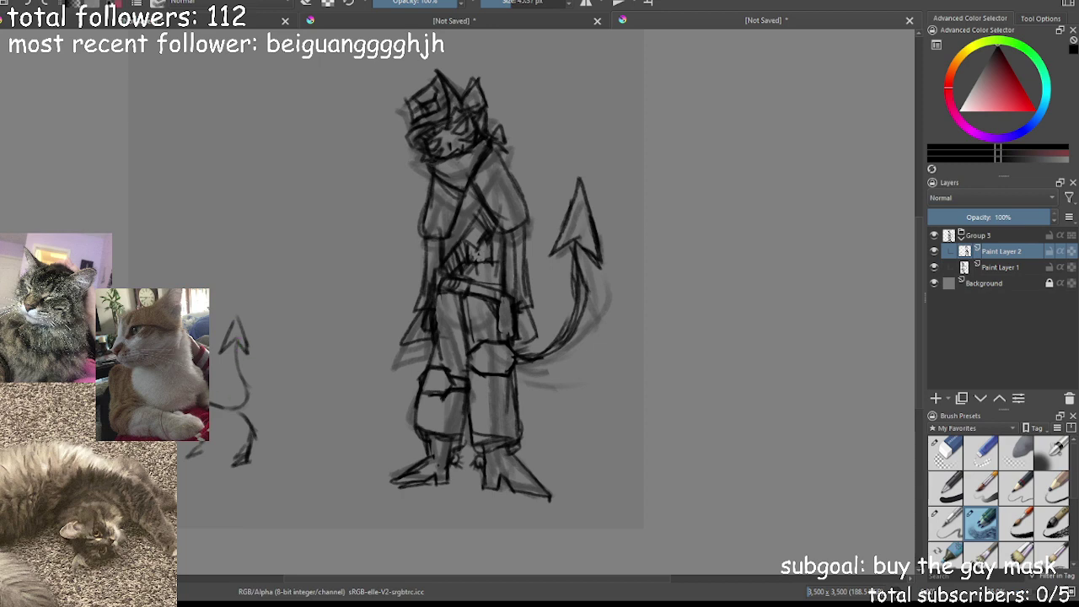
mouse_move(211, 393)
left_mouse_down()
mouse_move(247, 398)
mouse_move(252, 416)
left_mouse_up()
mouse_move(197, 443)
left_mouse_down()
mouse_move(181, 447)
mouse_move(232, 418)
mouse_move(250, 422)
mouse_move(249, 403)
mouse_move(257, 426)
mouse_move(220, 450)
mouse_move(239, 447)
left_mouse_up()
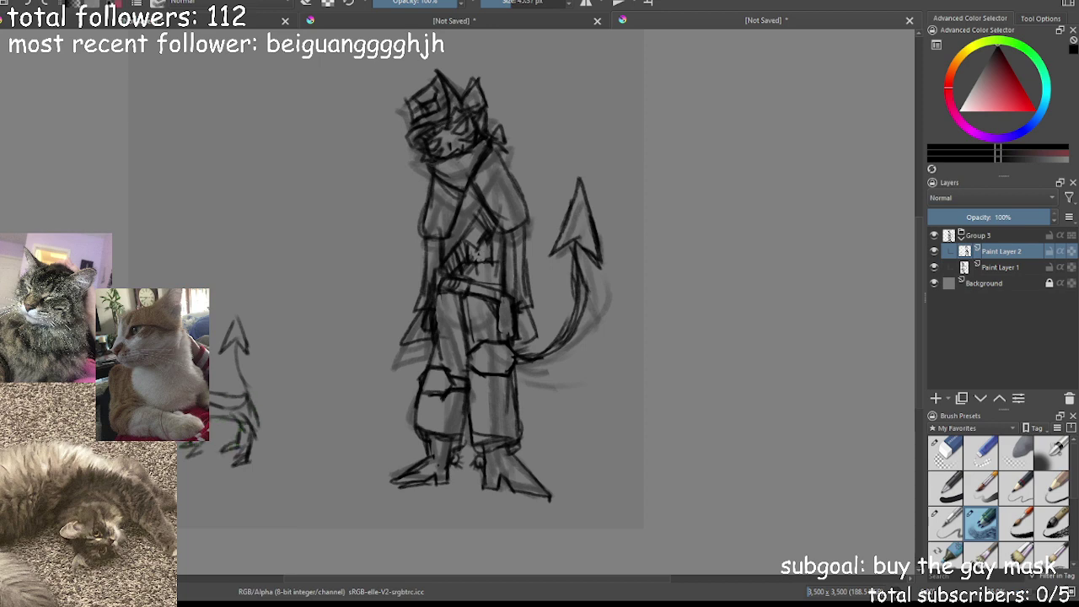
mouse_move(236, 393)
left_mouse_down()
mouse_move(258, 423)
mouse_move(248, 423)
left_mouse_up()
mouse_move(215, 428)
left_mouse_down()
mouse_move(205, 468)
mouse_move(182, 470)
left_mouse_up()
left_click_drag(180, 469, 202, 468)
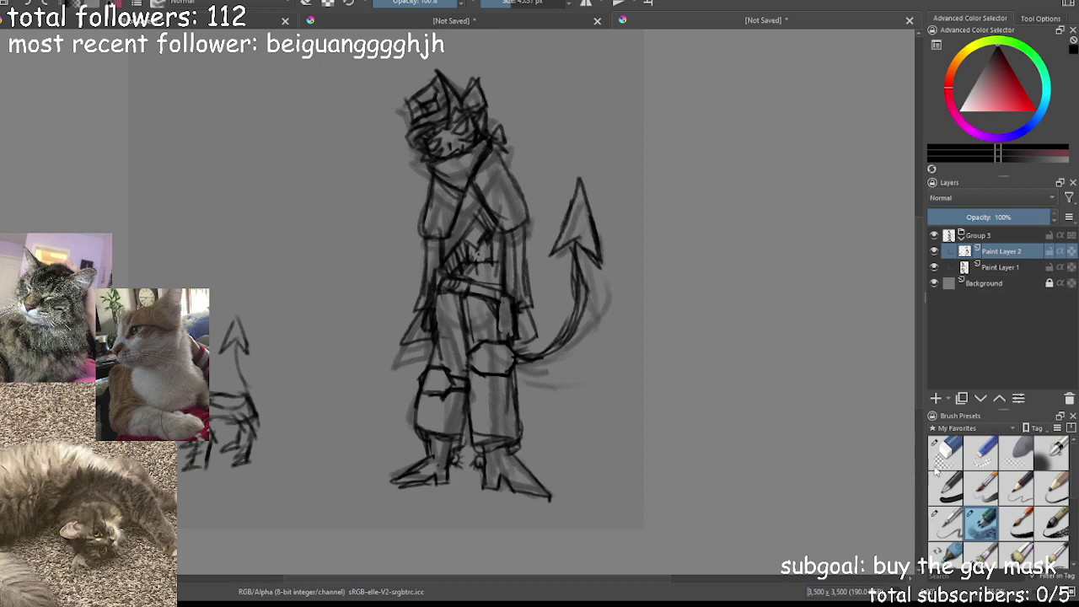
Erase the small creature left of the figure with an enlarged eraser
key("e")
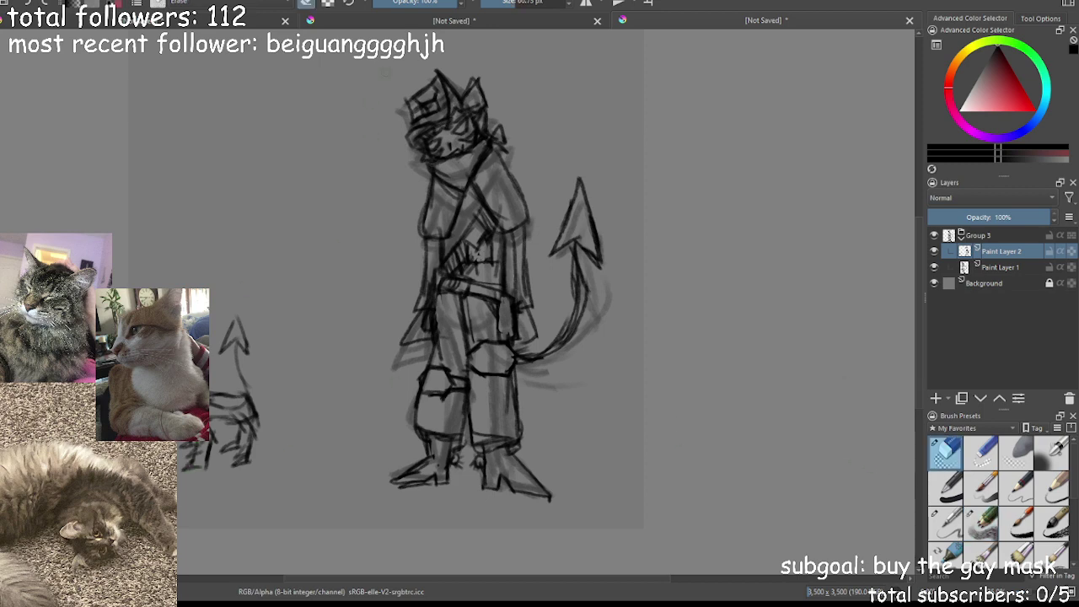
left_click(542, 4)
left_click_drag(241, 327, 233, 445)
mouse_move(233, 445)
left_mouse_down()
mouse_move(233, 295)
mouse_move(207, 471)
left_mouse_up()
key("ctrl+minus")
key("ctrl+minus")
key("ctrl+minus")
key("ctrl+plus")
key("ctrl+plus")
key("ctrl+plus")
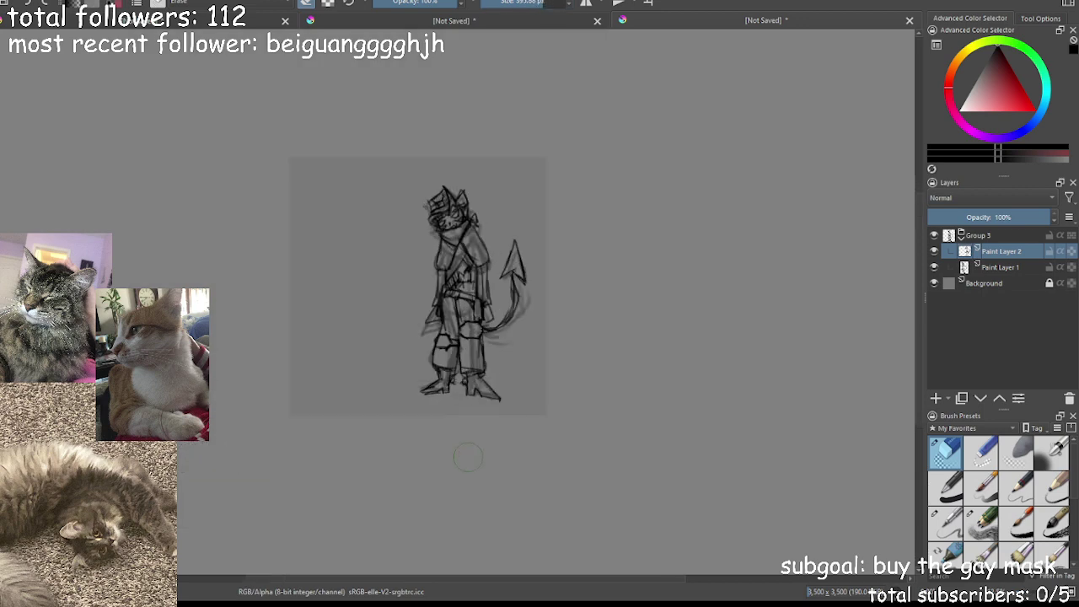
Handwrite "so silly" beside the head with the sketching brush and draw a curved arrow from it towards the figure
left_click(981, 520)
key("minus")
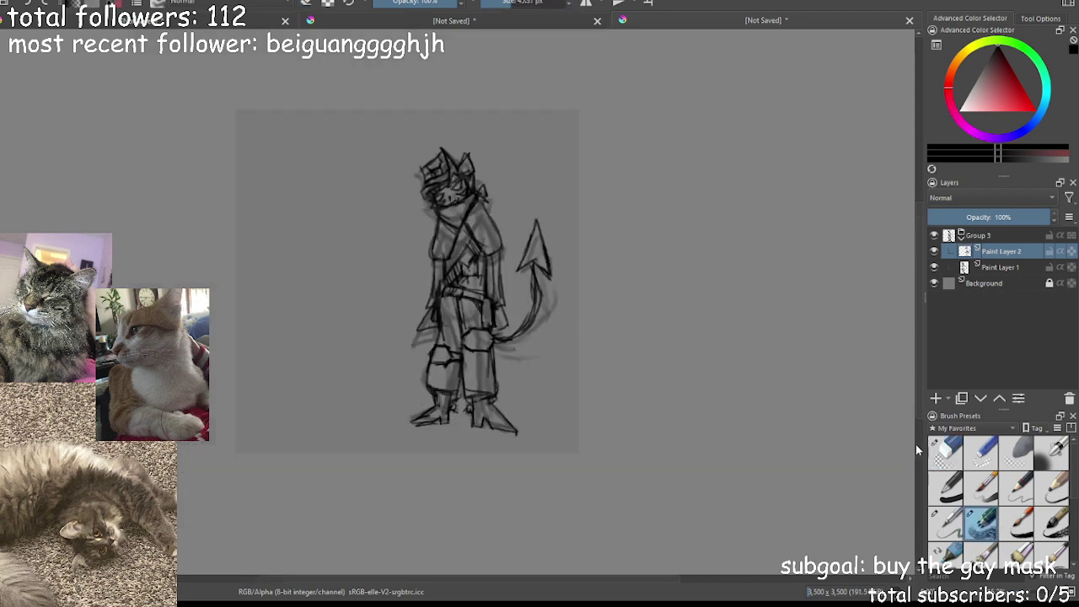
key("plus")
mouse_move(259, 115)
left_mouse_down()
mouse_move(305, 146)
mouse_move(314, 130)
mouse_move(302, 163)
left_mouse_up()
left_click_drag(205, 76, 194, 105)
mouse_move(226, 85)
left_mouse_down()
mouse_move(216, 94)
mouse_move(279, 86)
left_mouse_up()
mouse_move(293, 52)
left_mouse_down()
mouse_move(287, 89)
mouse_move(299, 101)
mouse_move(302, 84)
left_mouse_up()
Draw a curved arrow towards the torso and handwrite "not malicious at all" below it
mouse_move(270, 278)
left_mouse_down()
mouse_move(360, 245)
mouse_move(337, 257)
left_mouse_up()
mouse_move(188, 264)
left_mouse_down()
mouse_move(193, 282)
mouse_move(207, 275)
left_mouse_up()
mouse_move(221, 260)
left_mouse_down()
mouse_move(213, 272)
mouse_move(221, 260)
left_mouse_up()
mouse_move(229, 229)
left_mouse_down()
mouse_move(227, 266)
mouse_move(238, 244)
left_mouse_up()
mouse_move(216, 301)
left_mouse_down()
mouse_move(211, 317)
mouse_move(221, 317)
left_mouse_up()
mouse_move(228, 287)
left_mouse_down()
mouse_move(222, 314)
mouse_move(238, 312)
mouse_move(235, 292)
mouse_move(255, 307)
left_mouse_up()
left_click_drag(261, 291, 280, 289)
mouse_move(289, 283)
left_mouse_down()
mouse_move(292, 296)
mouse_move(304, 284)
mouse_move(302, 295)
left_mouse_up()
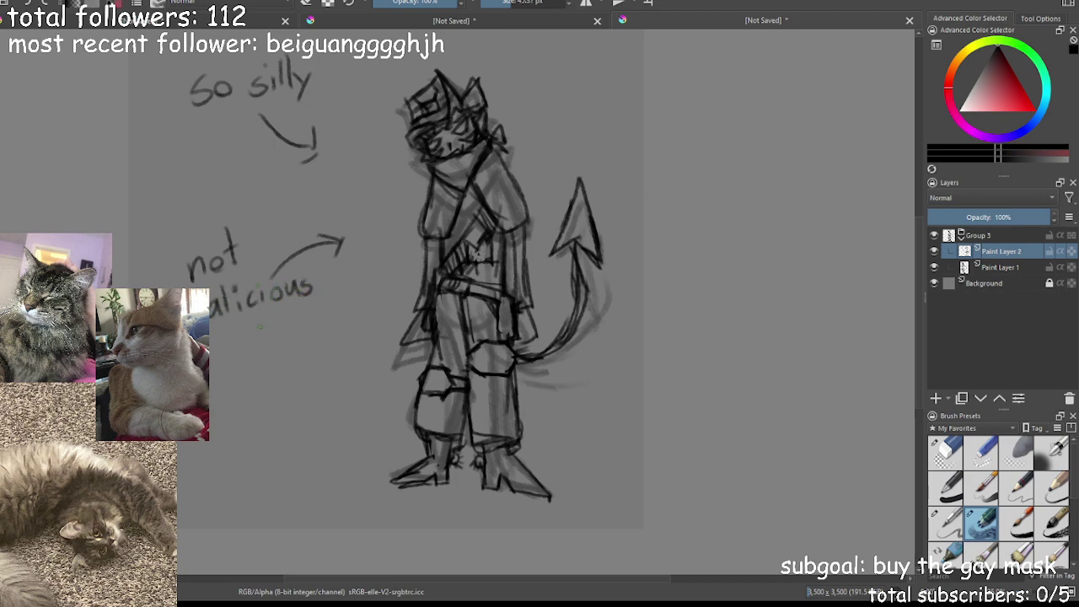
mouse_move(264, 327)
left_mouse_down()
mouse_move(266, 341)
mouse_move(277, 338)
left_mouse_up()
mouse_move(268, 321)
left_mouse_down()
mouse_move(316, 331)
mouse_move(322, 322)
left_mouse_up()
left_click_drag(333, 294, 330, 321)
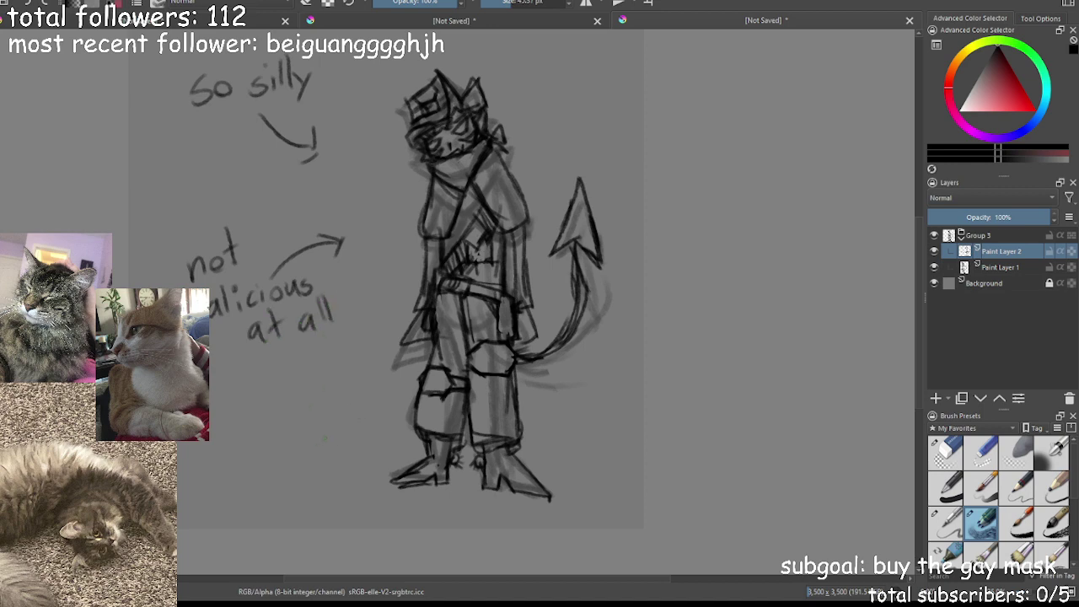
Draw an arrow towards the legs and handwrite "so friendly" at its tail, undoing the misshapen letters
mouse_move(316, 460)
left_mouse_down()
mouse_move(365, 396)
mouse_move(361, 416)
left_mouse_up()
mouse_move(235, 457)
left_mouse_down()
mouse_move(223, 480)
mouse_move(252, 461)
mouse_move(246, 523)
mouse_move(257, 510)
left_mouse_up()
mouse_move(264, 507)
left_mouse_down()
mouse_move(266, 520)
mouse_move(272, 501)
mouse_move(279, 512)
mouse_move(286, 506)
left_mouse_up()
key("ctrl+z")
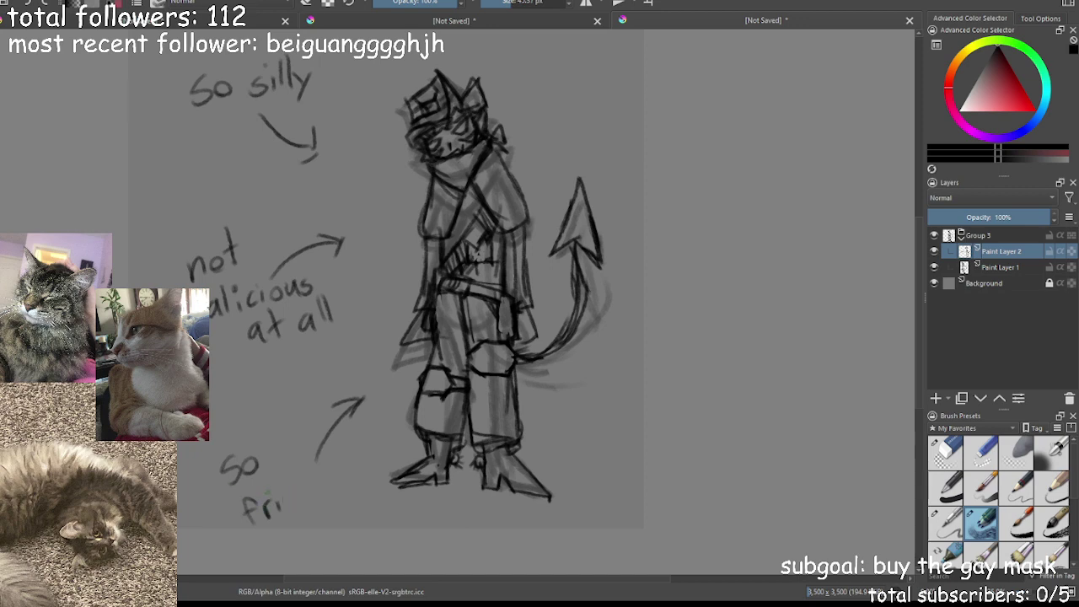
key("ctrl+z")
mouse_move(275, 507)
left_mouse_down()
mouse_move(305, 483)
mouse_move(305, 496)
mouse_move(330, 507)
left_mouse_up()
key("ctrl+z")
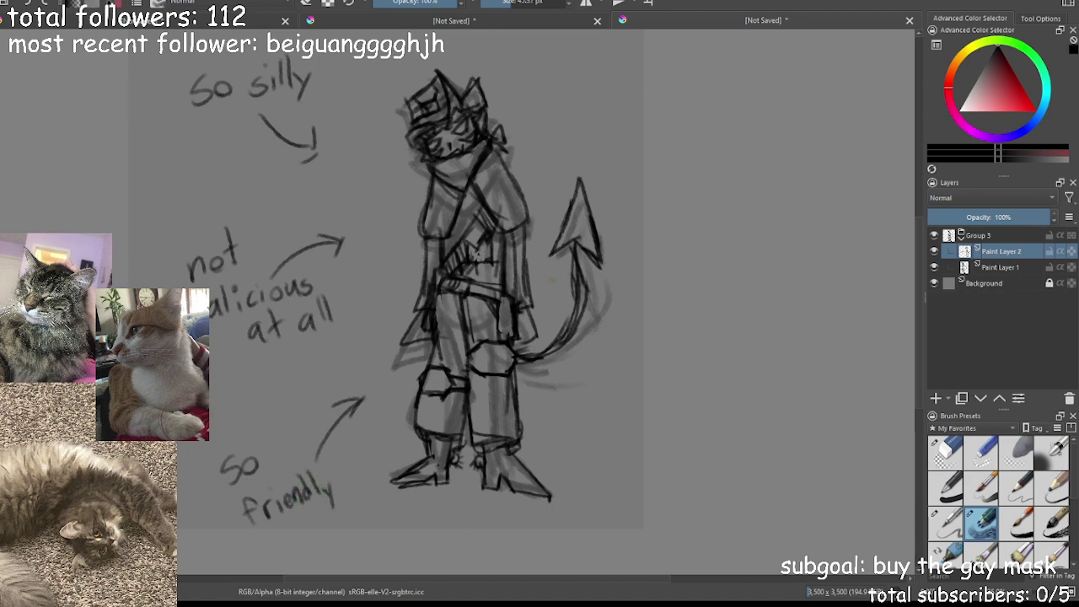
Draw an arrow towards the shoulder and handwrite "no weapons" above it, undoing and rewriting the misshapen letters
left_click_drag(540, 111, 533, 135)
left_click_drag(554, 90, 532, 135)
left_click_drag(542, 126, 533, 137)
mouse_move(537, 69)
left_mouse_down()
mouse_move(567, 54)
mouse_move(567, 88)
mouse_move(574, 72)
left_mouse_up()
mouse_move(577, 83)
left_mouse_down()
mouse_move(593, 79)
mouse_move(600, 91)
mouse_move(628, 70)
left_mouse_up()
key("ctrl+z")
key("ctrl+z")
key("ctrl+z")
key("ctrl+z")
key("ctrl+z")
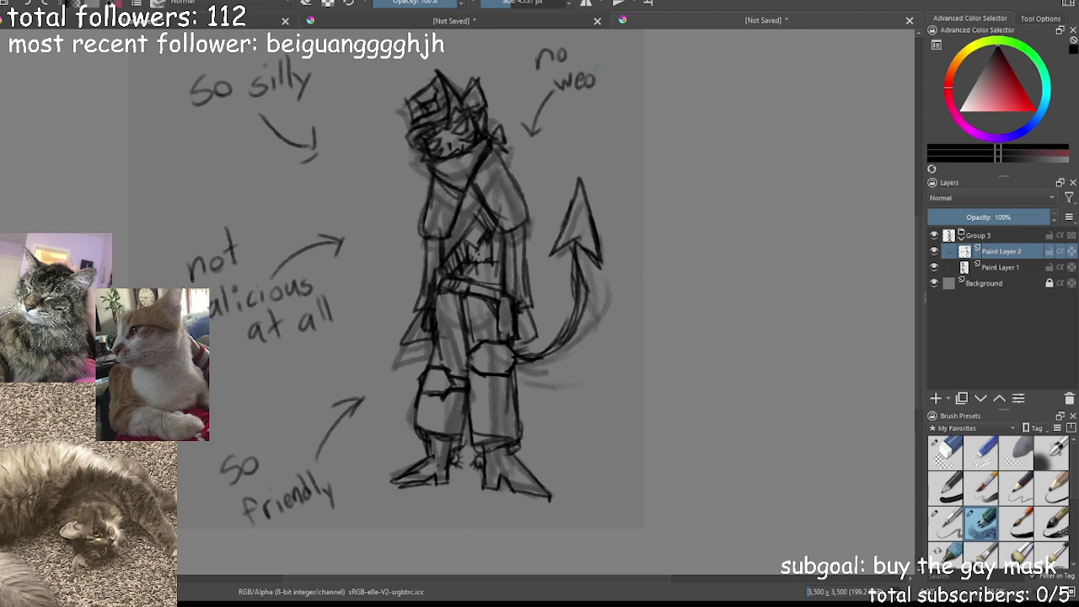
key("ctrl+z")
left_click_drag(591, 75, 604, 97)
mouse_move(602, 76)
left_mouse_down()
mouse_move(626, 61)
mouse_move(630, 71)
left_mouse_up()
left_click_drag(641, 56, 631, 73)
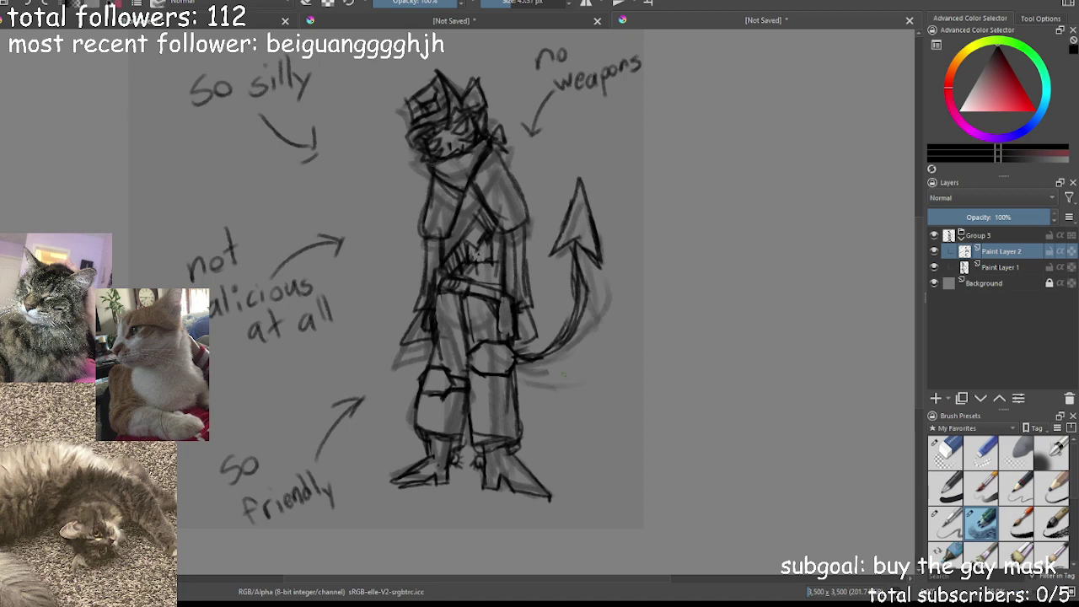
Try a small arrow pointing at the base of the tail and undo it
mouse_move(562, 371)
left_mouse_down()
mouse_move(574, 388)
mouse_move(558, 385)
left_mouse_up()
key("minus")
key("minus")
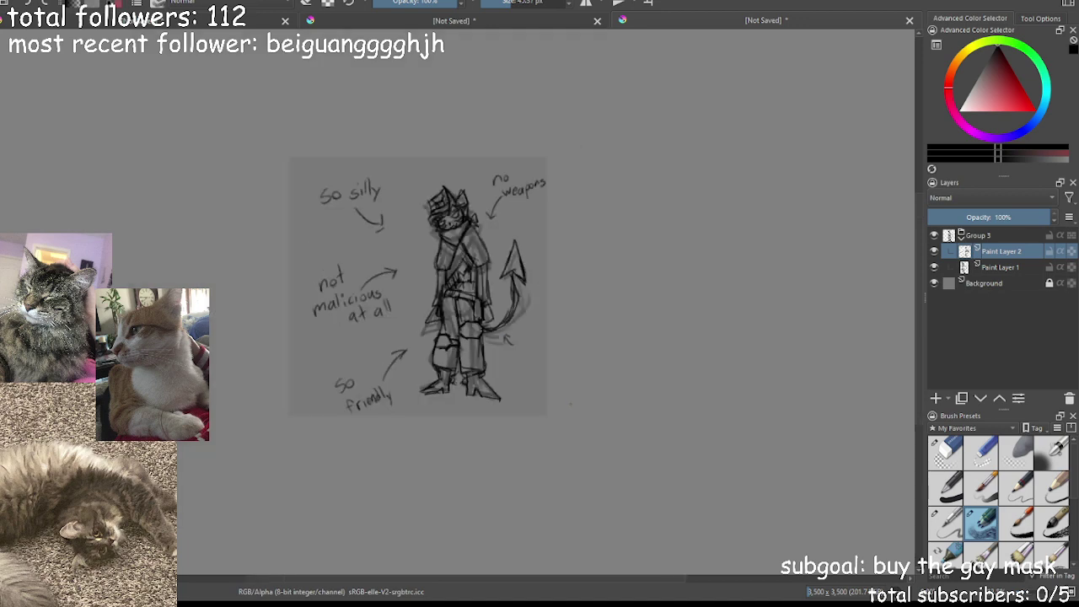
key("plus")
key("plus")
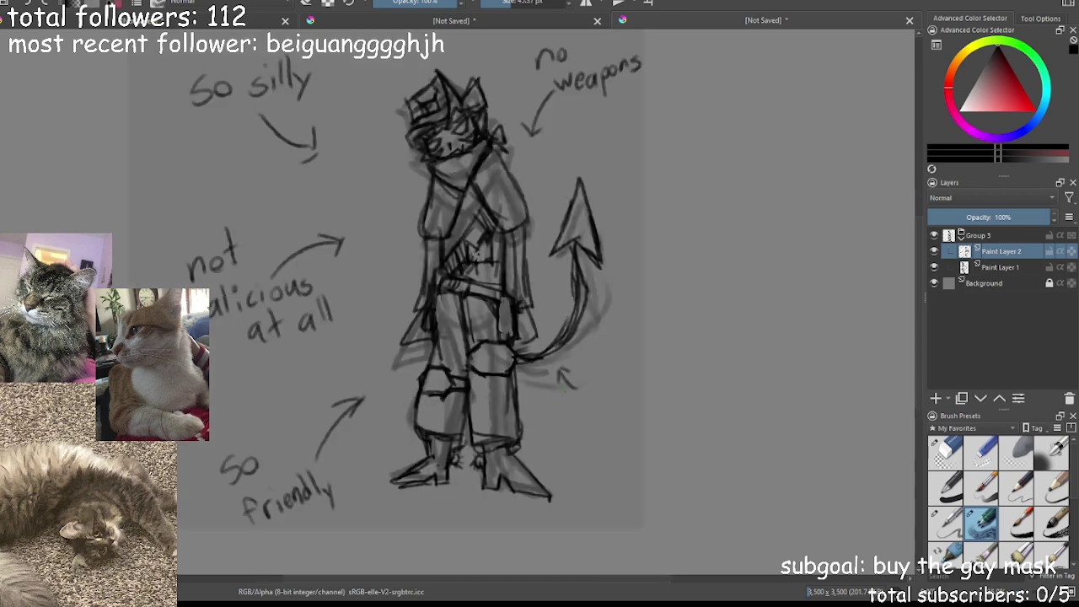
key("minus")
key("plus")
key("ctrl+z")
key("ctrl+z")
Pick a light pink and draw seven small heart outlines around the figure
mouse_move(1012, 70)
left_mouse_down()
mouse_move(1036, 110)
mouse_move(985, 110)
left_mouse_up()
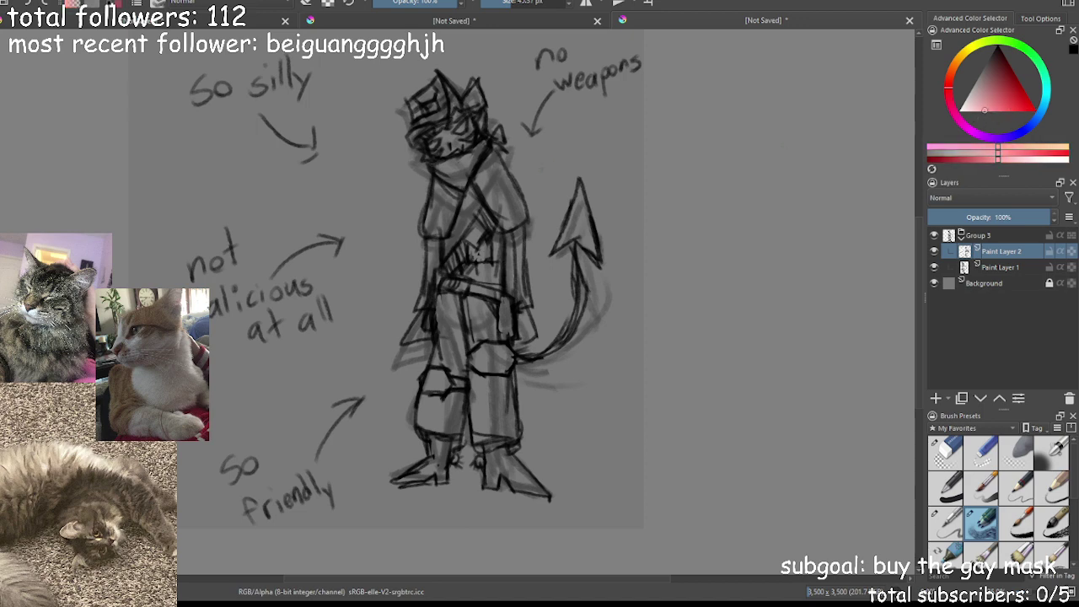
mouse_move(540, 154)
left_mouse_down()
mouse_move(540, 170)
mouse_move(543, 153)
left_mouse_up()
mouse_move(403, 246)
left_mouse_down()
mouse_move(403, 263)
mouse_move(393, 243)
mouse_move(403, 262)
left_mouse_up()
mouse_move(367, 110)
left_mouse_down()
mouse_move(355, 96)
mouse_move(369, 90)
mouse_move(368, 108)
left_mouse_up()
mouse_move(549, 304)
left_mouse_down()
mouse_move(557, 286)
mouse_move(549, 304)
left_mouse_up()
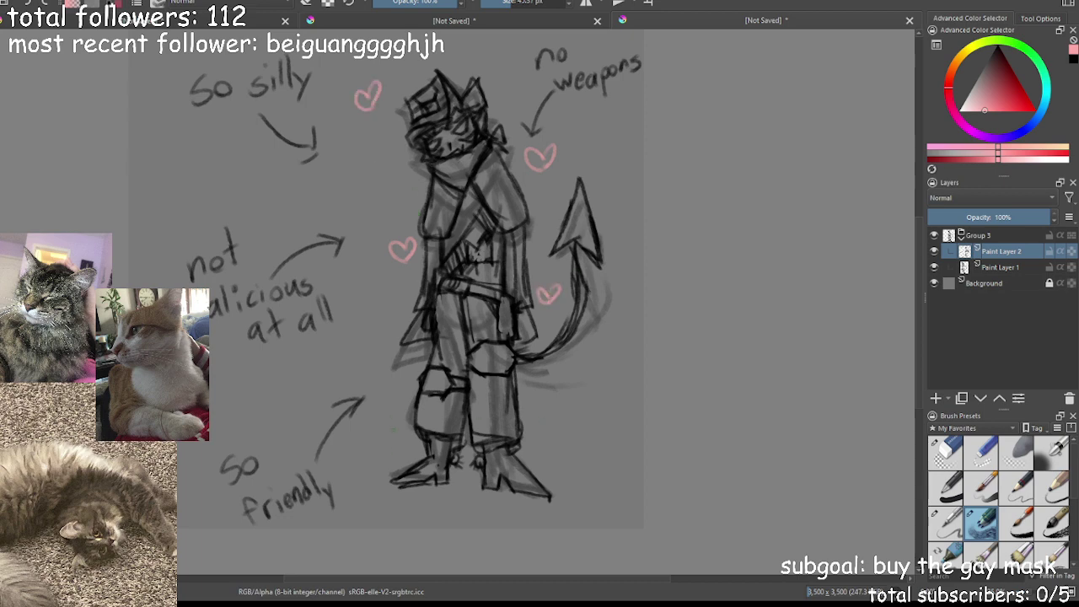
mouse_move(432, 507)
left_mouse_down()
mouse_move(425, 496)
mouse_move(431, 507)
left_mouse_up()
mouse_move(402, 422)
left_mouse_down()
mouse_move(398, 405)
mouse_move(403, 420)
left_mouse_up()
mouse_move(597, 390)
left_mouse_down()
mouse_move(596, 371)
mouse_move(608, 363)
mouse_move(597, 389)
left_mouse_up()
Pick a stronger pinkish red and draw five more small hearts between the pink ones around the figure
left_click_drag(994, 110, 1011, 114)
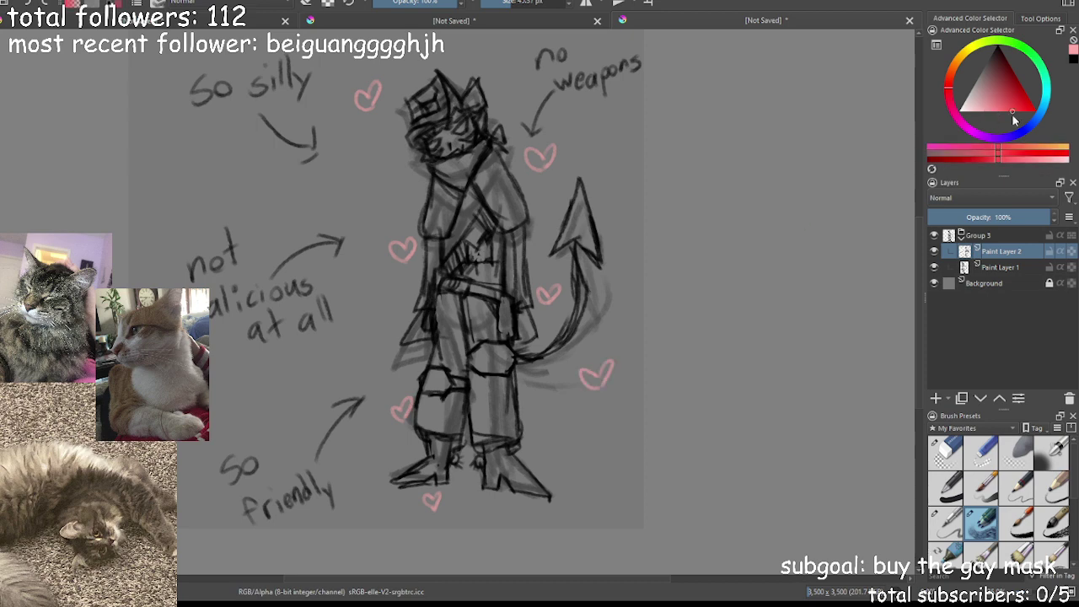
left_click_drag(563, 408, 565, 420)
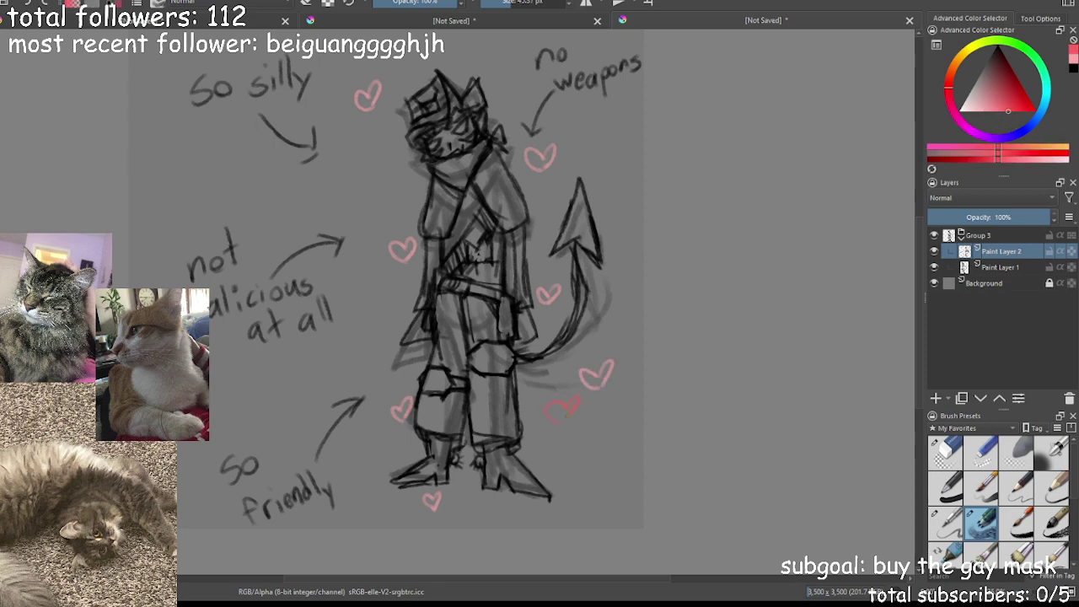
left_click_drag(389, 309, 388, 319)
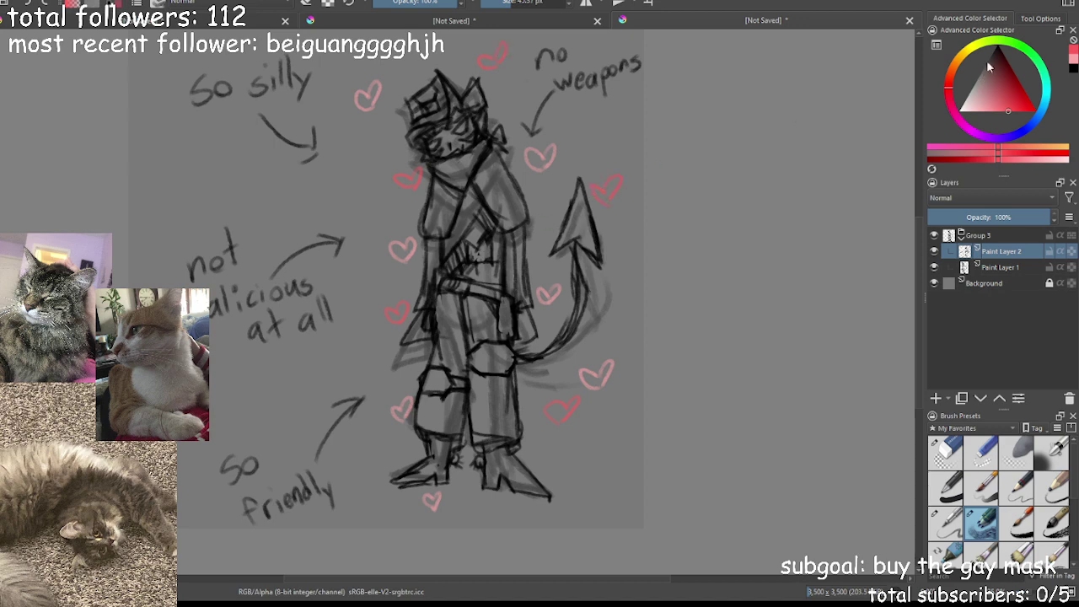
Reset the colour to black, switch to a finer brush, draw a small arrow towards the tail-side boot and handwrite "not a wanted outlaw" beside it
key("d")
left_click_drag(544, 451, 560, 450)
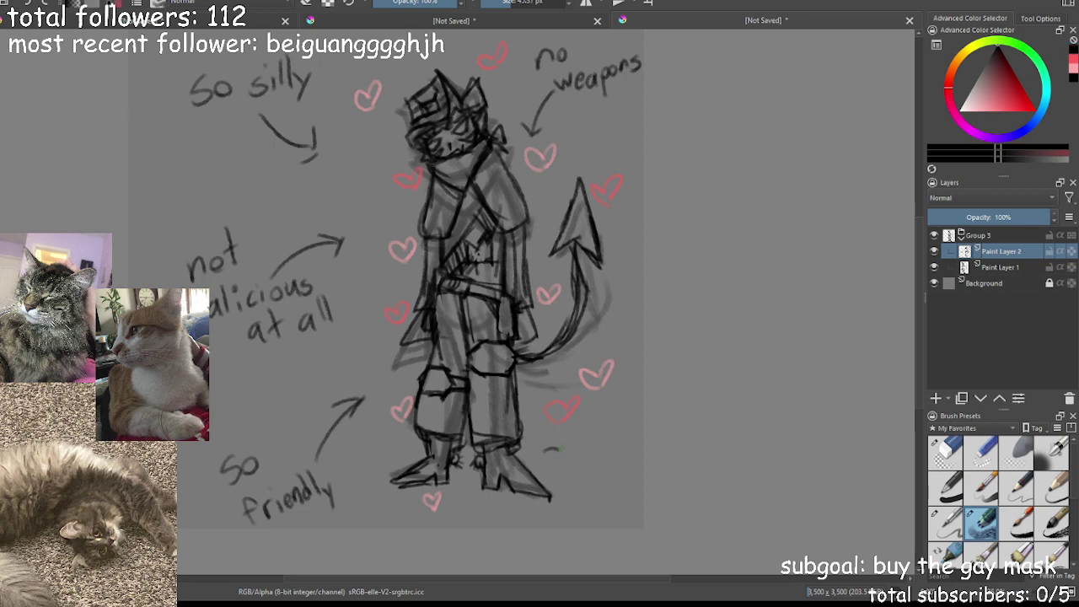
key("plus")
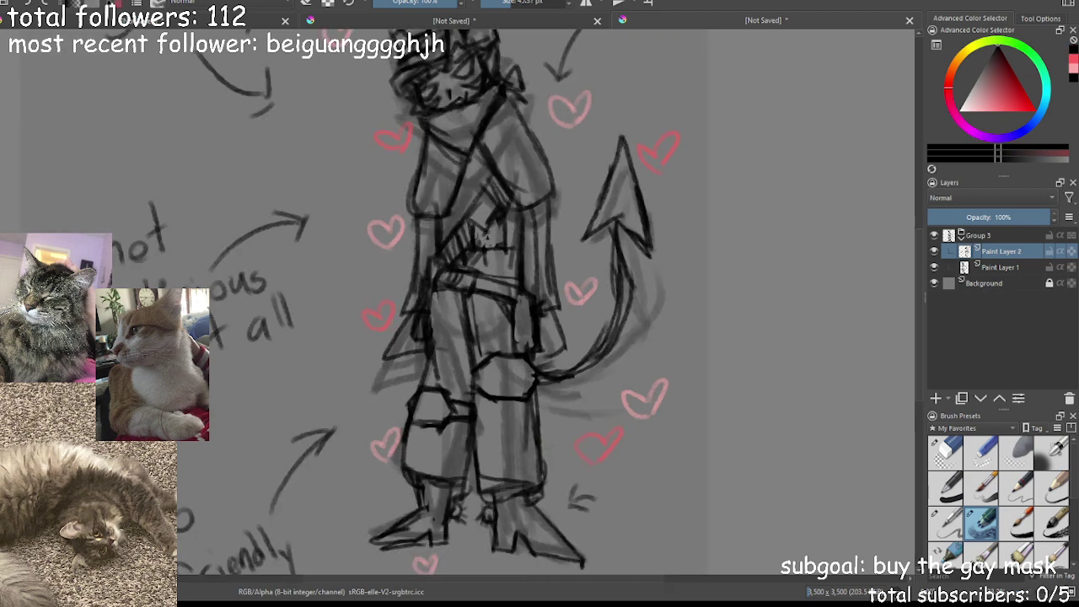
left_click(945, 523)
left_click_drag(791, 506, 716, 347)
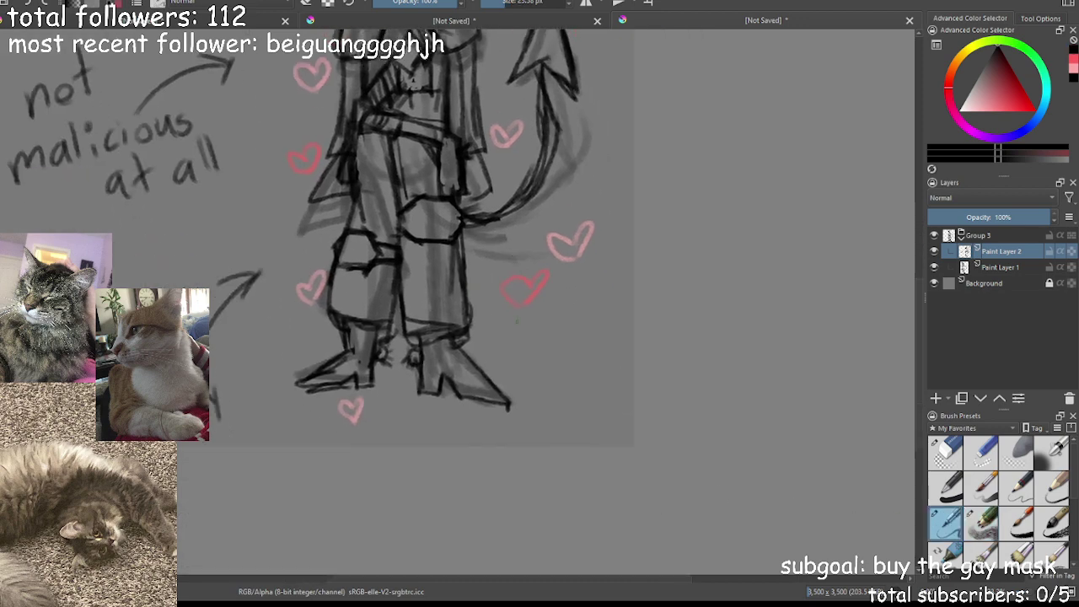
mouse_move(511, 351)
left_mouse_down()
mouse_move(497, 334)
mouse_move(540, 341)
left_mouse_up()
mouse_move(547, 324)
left_mouse_down()
mouse_move(549, 348)
mouse_move(554, 336)
mouse_move(578, 349)
left_mouse_up()
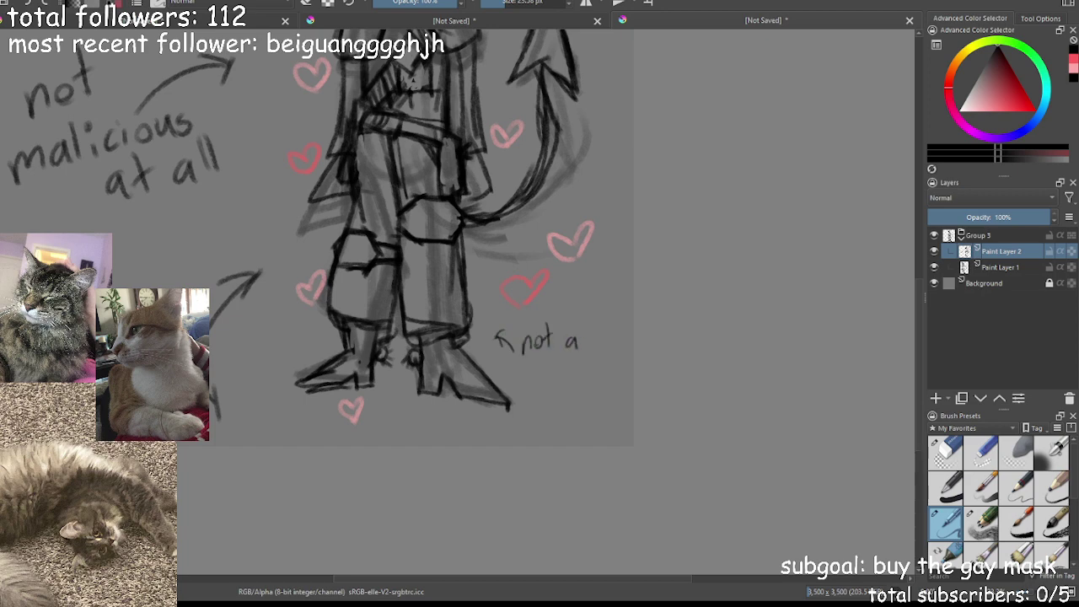
mouse_move(509, 368)
left_mouse_down()
mouse_move(549, 376)
mouse_move(560, 363)
left_mouse_up()
mouse_move(561, 368)
left_mouse_down()
mouse_move(579, 375)
mouse_move(548, 392)
mouse_move(572, 398)
left_mouse_up()
mouse_move(568, 388)
left_mouse_down()
mouse_move(583, 399)
mouse_move(608, 388)
left_mouse_up()
key("minus")
key("minus")
key("minus")
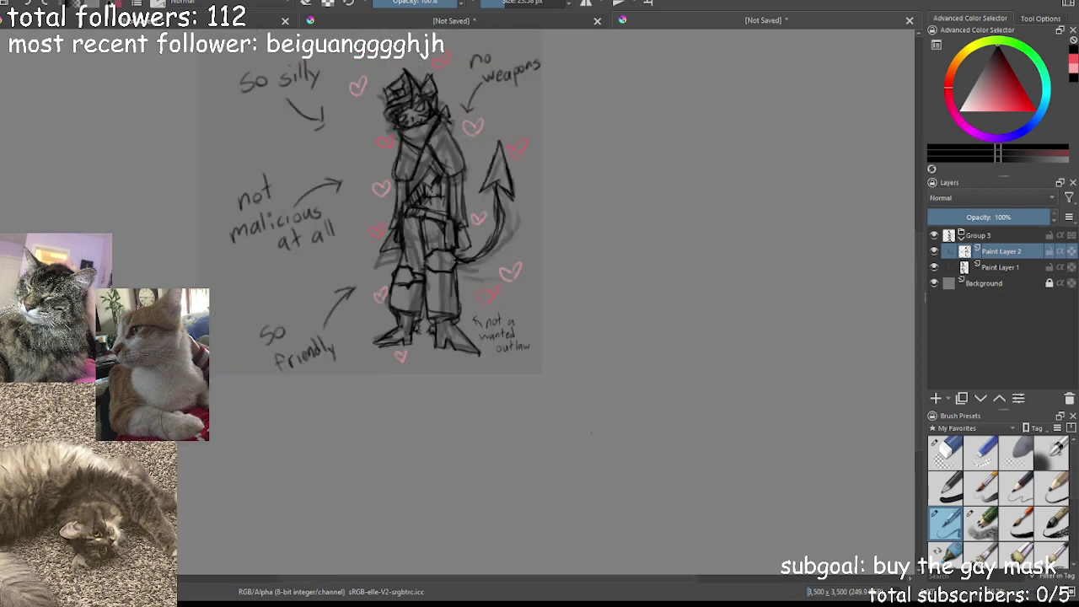
Return to the thicker sketching brush and draw a box-shaped end with vertical strokes below the hanging cloth beside the knee opposite the tail
key("plus")
key("plus")
key("plus")
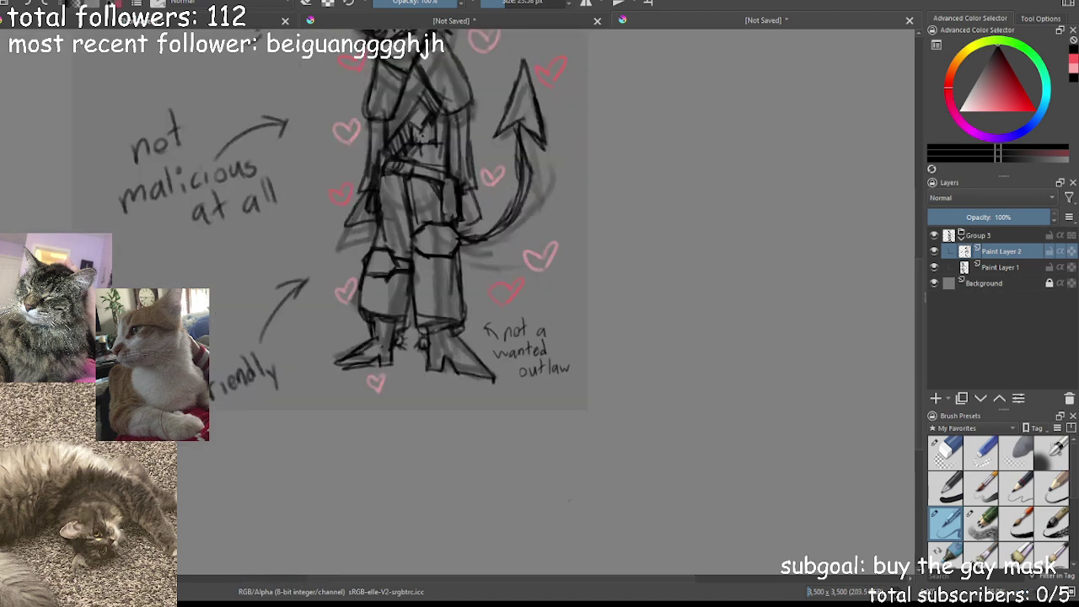
left_click(980, 523)
key("plus")
left_click_drag(325, 399, 477, 515)
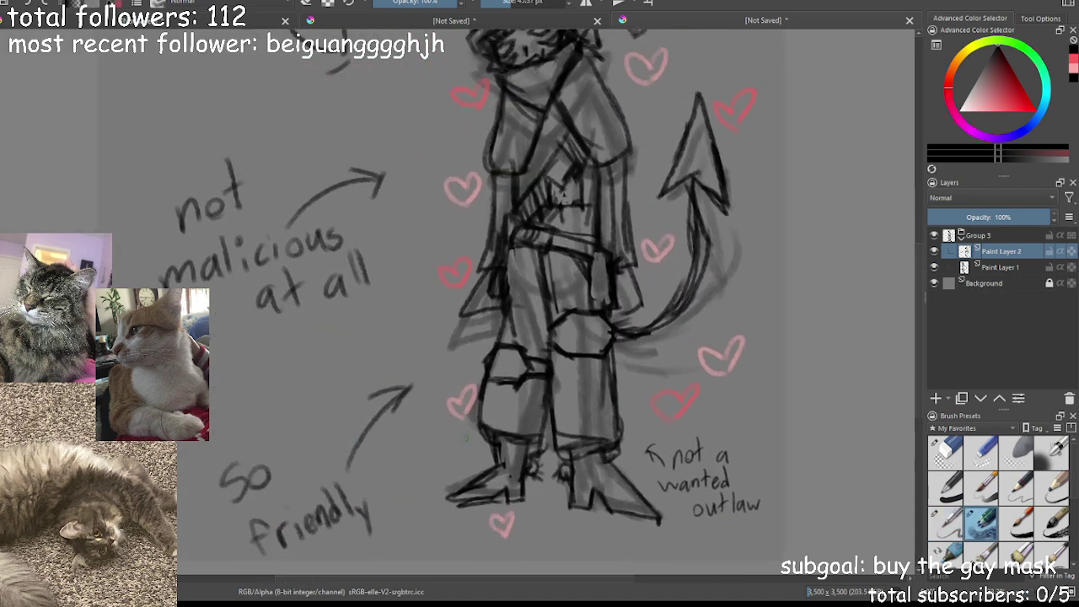
key("plus")
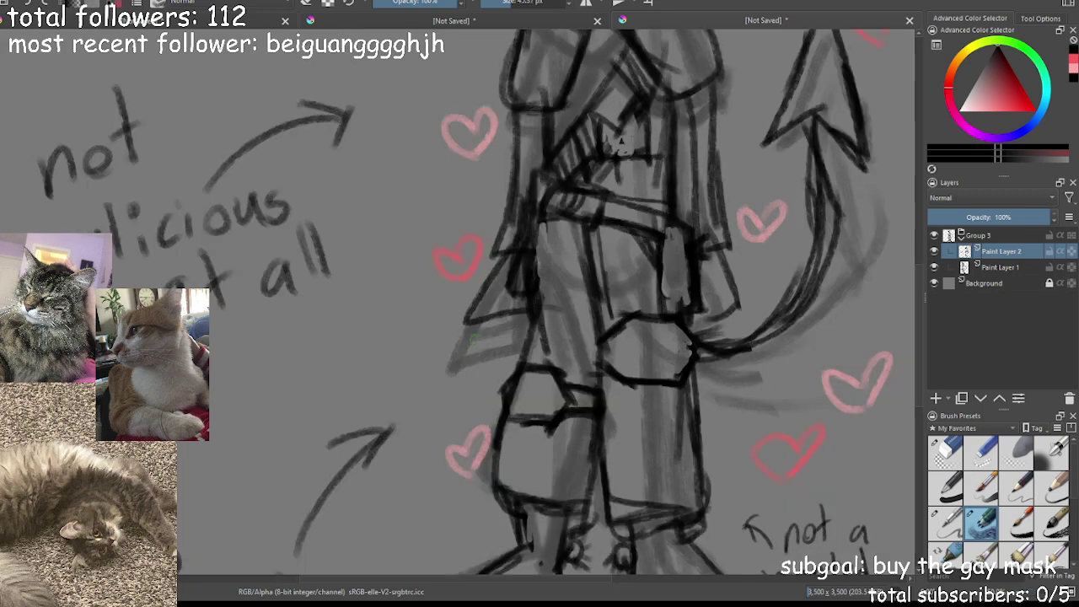
mouse_move(473, 339)
left_mouse_down()
mouse_move(457, 348)
mouse_move(488, 371)
mouse_move(510, 355)
mouse_move(509, 373)
mouse_move(477, 372)
mouse_move(508, 325)
left_mouse_up()
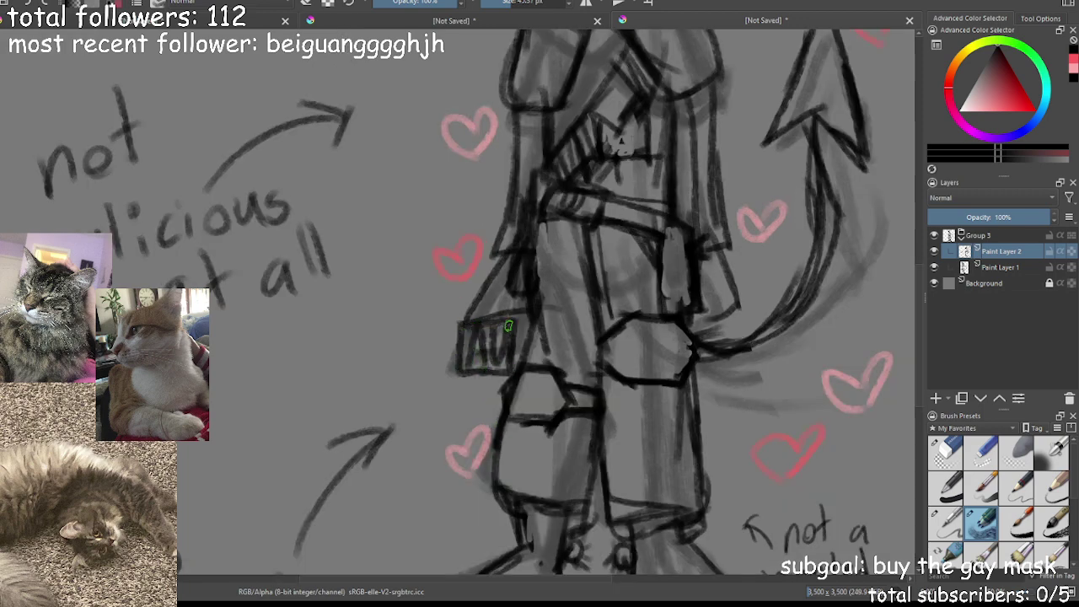
Save the finished character drawing as "does nothing wrong.kra"
key("minus")
key("minus")
key("minus")
key("minus")
key("minus")
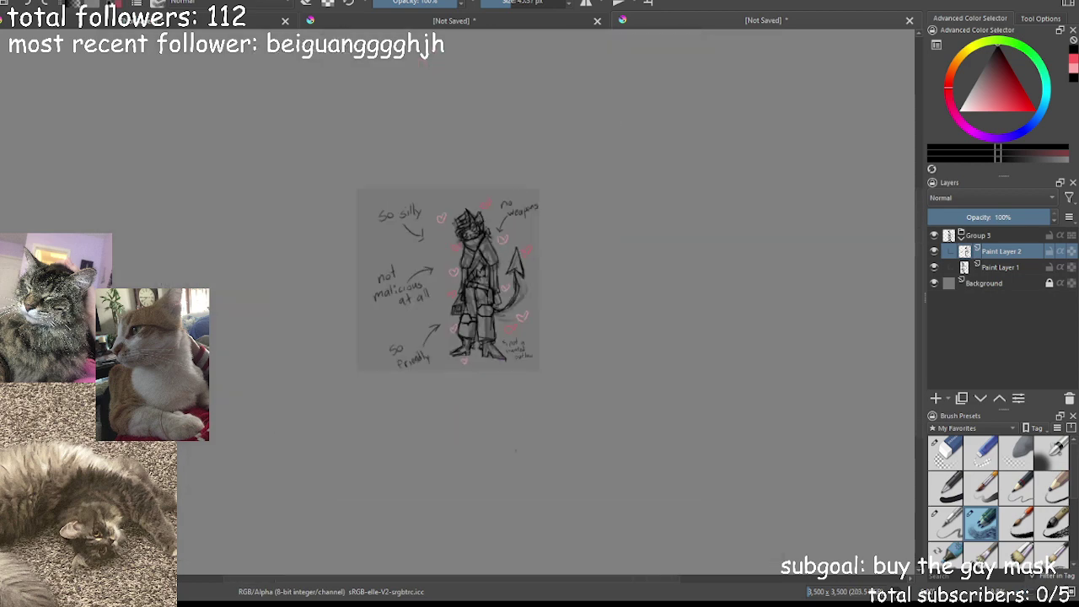
key("minus")
key("plus")
key("plus")
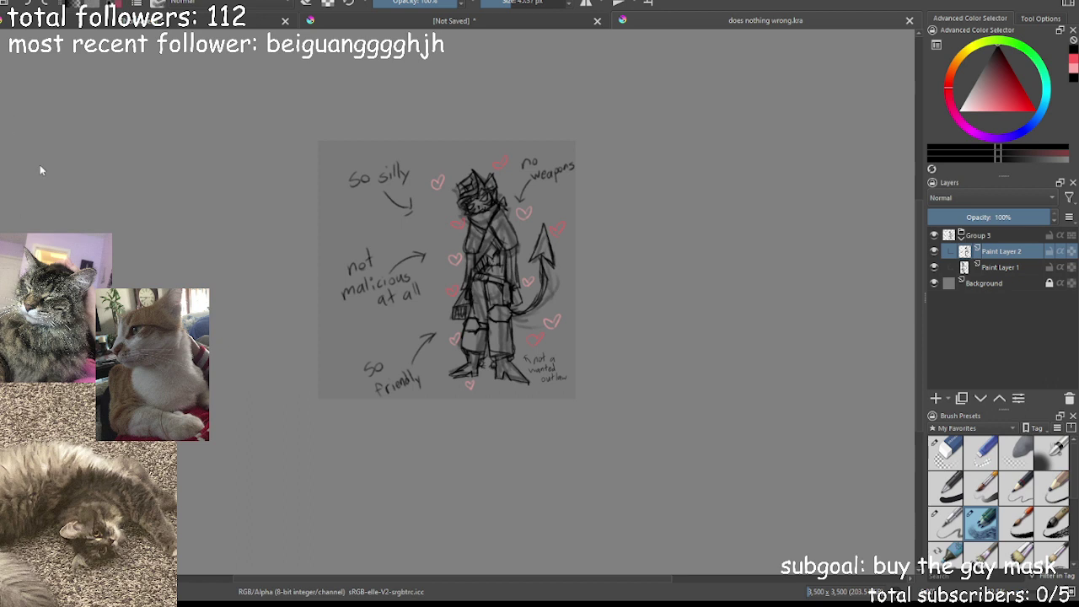
key("ctrl+s")
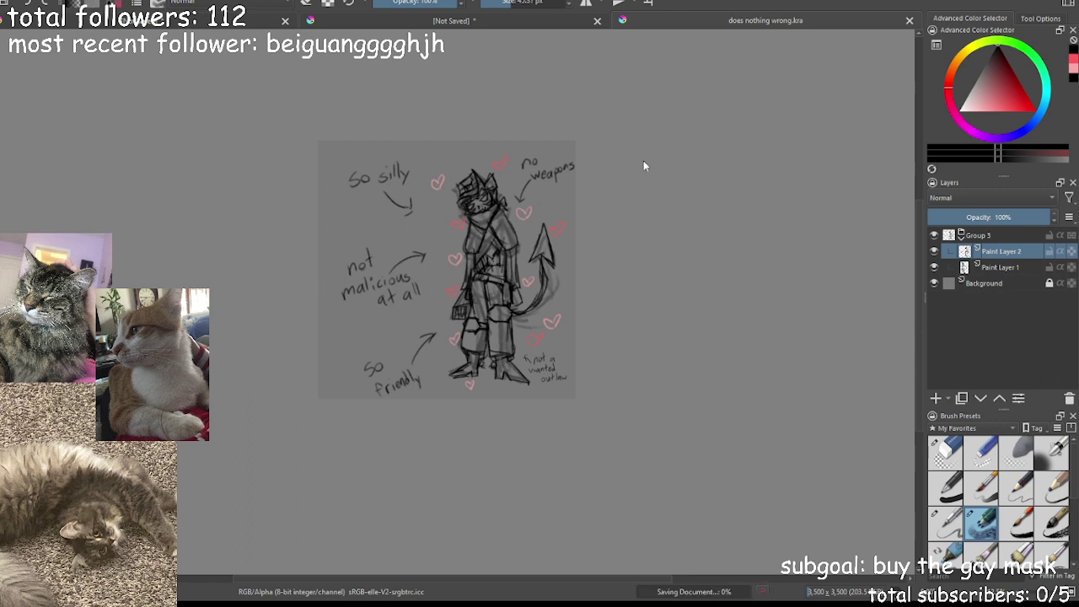